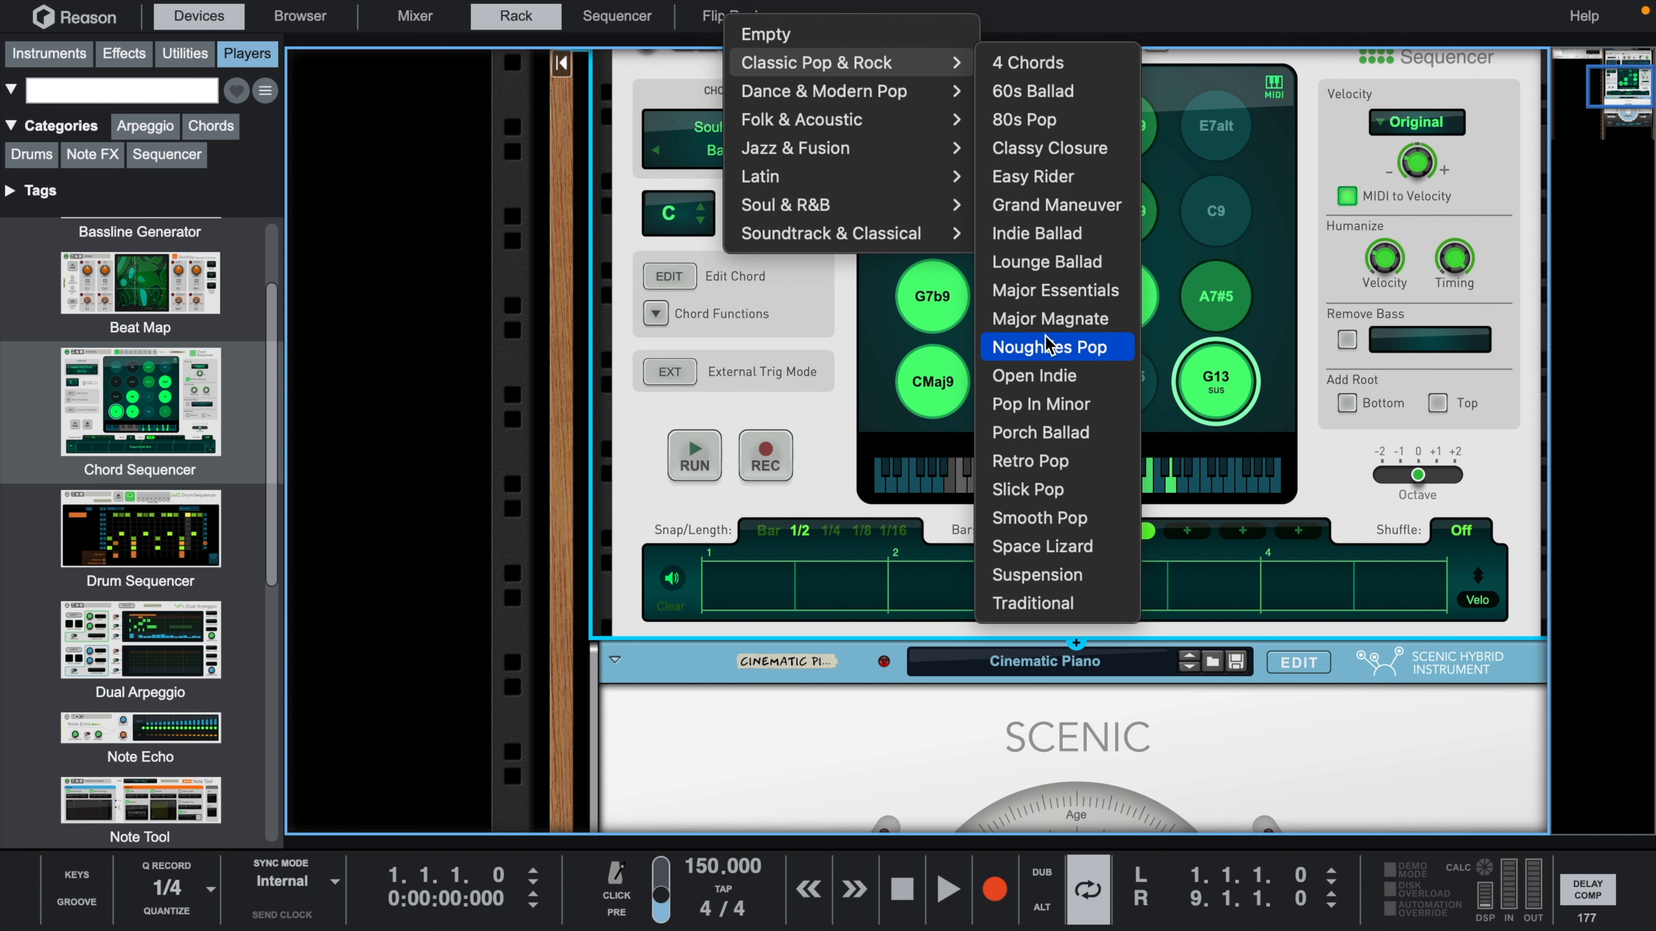
Load the Cinematic chord set from Soundtrack & Classical in the Chord Sequencer and audition the C, Dm, FMaj7 and BbMaj7 chords.
mouse_move(913, 234)
click(1036, 361)
click(931, 383)
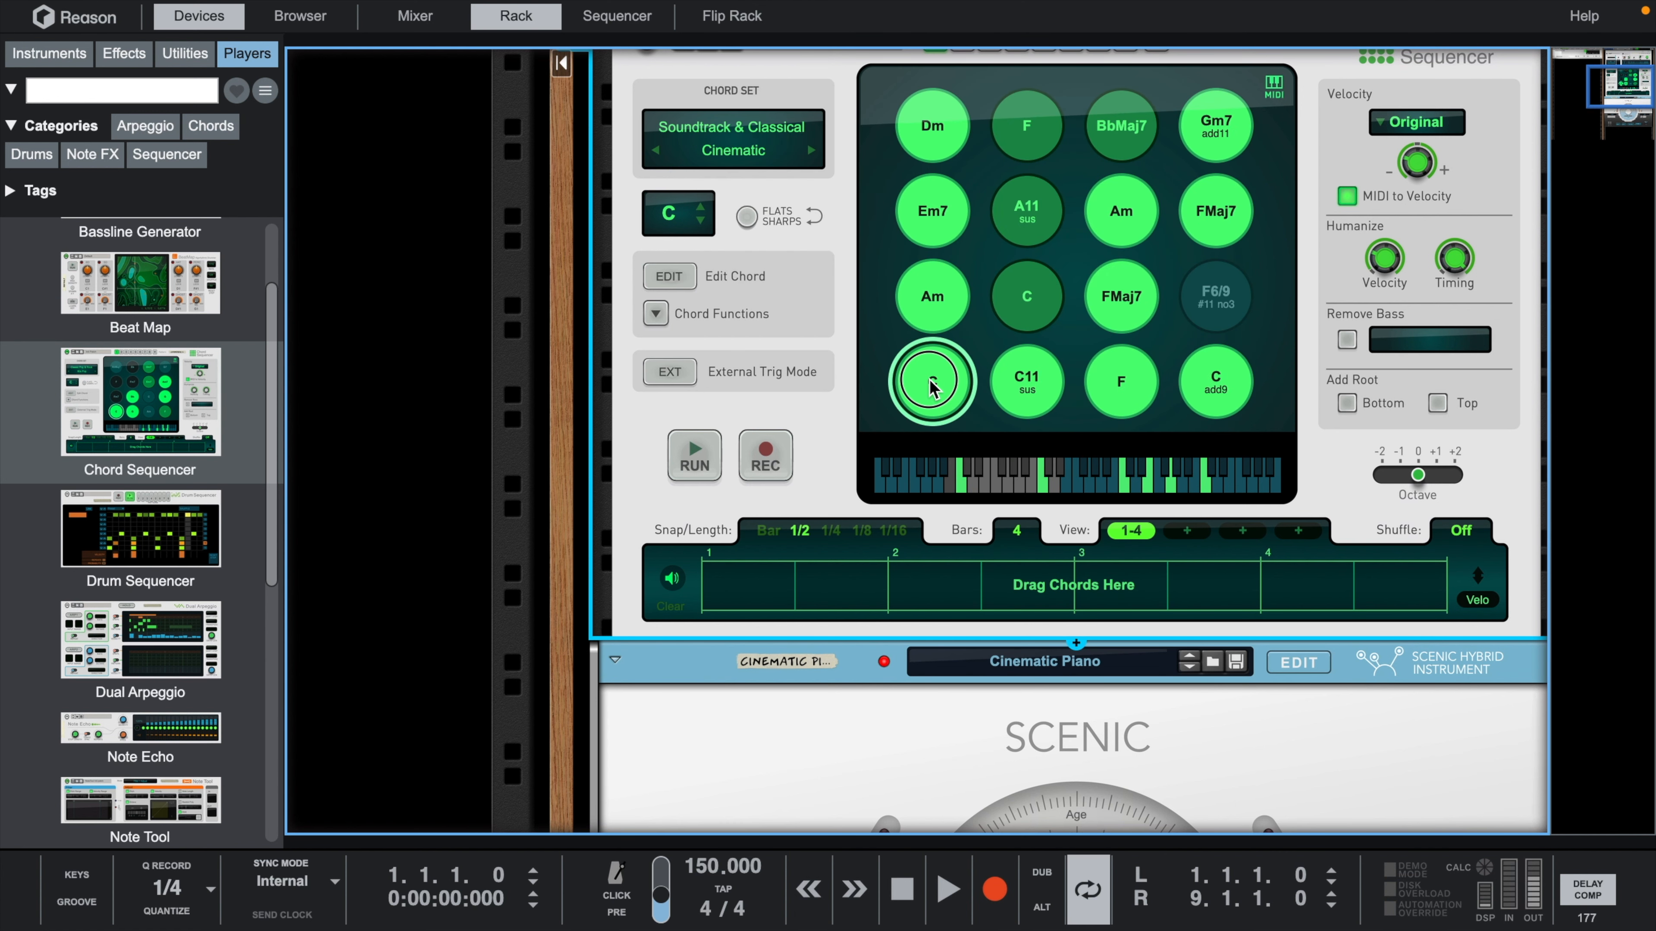
click(933, 139)
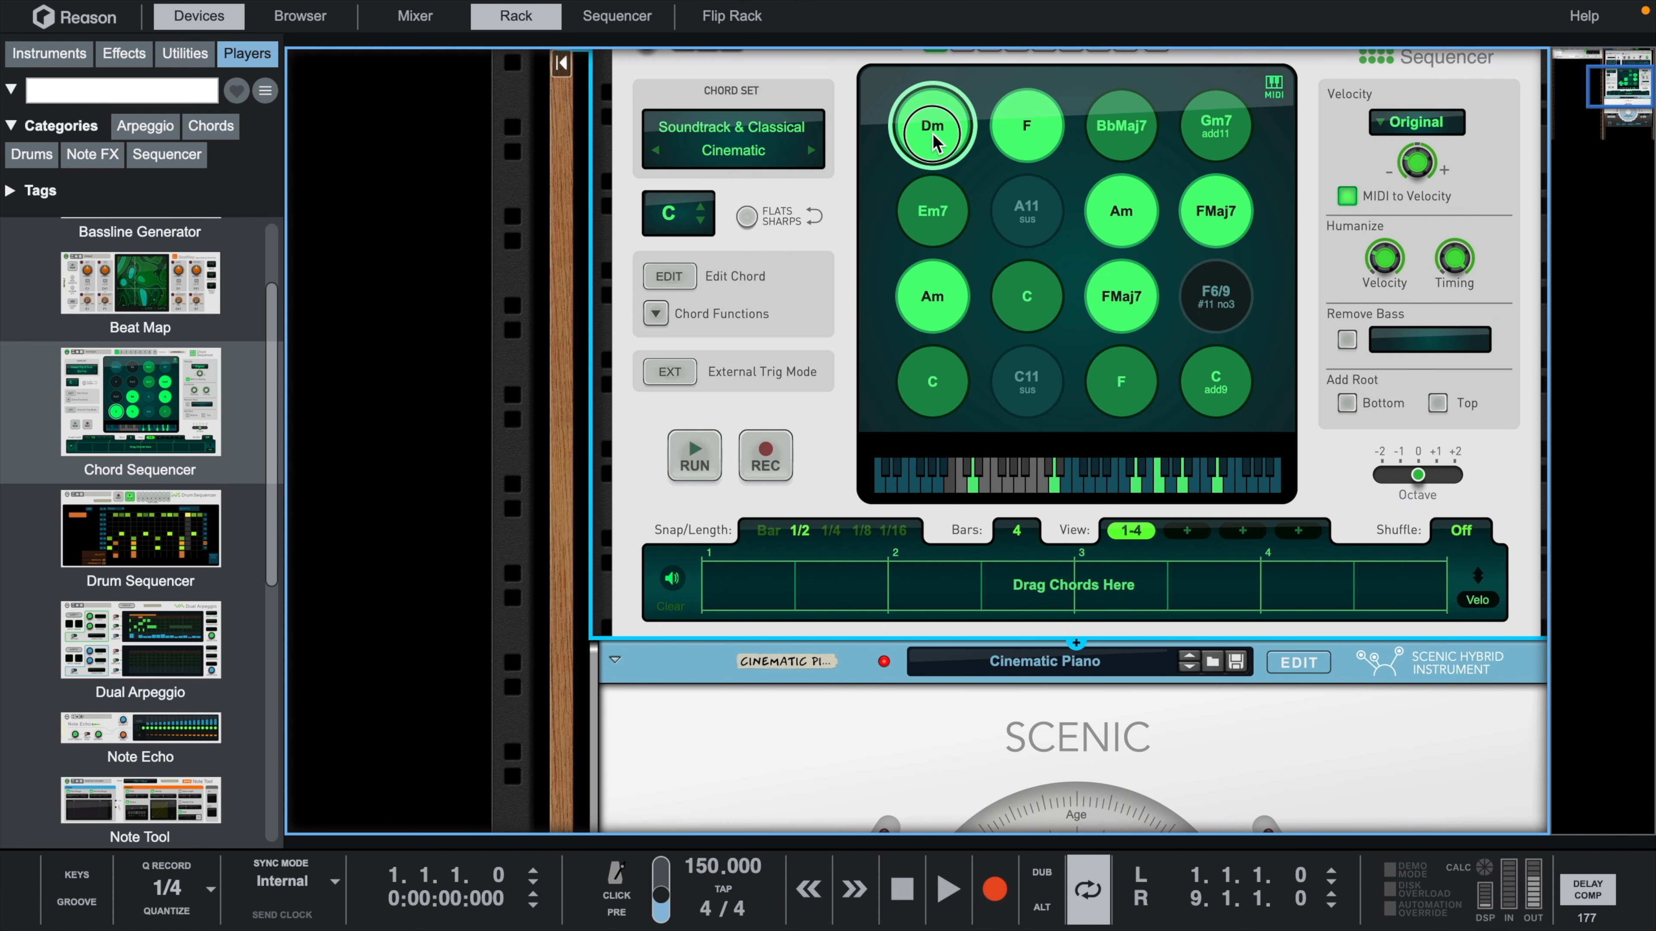
click(1207, 215)
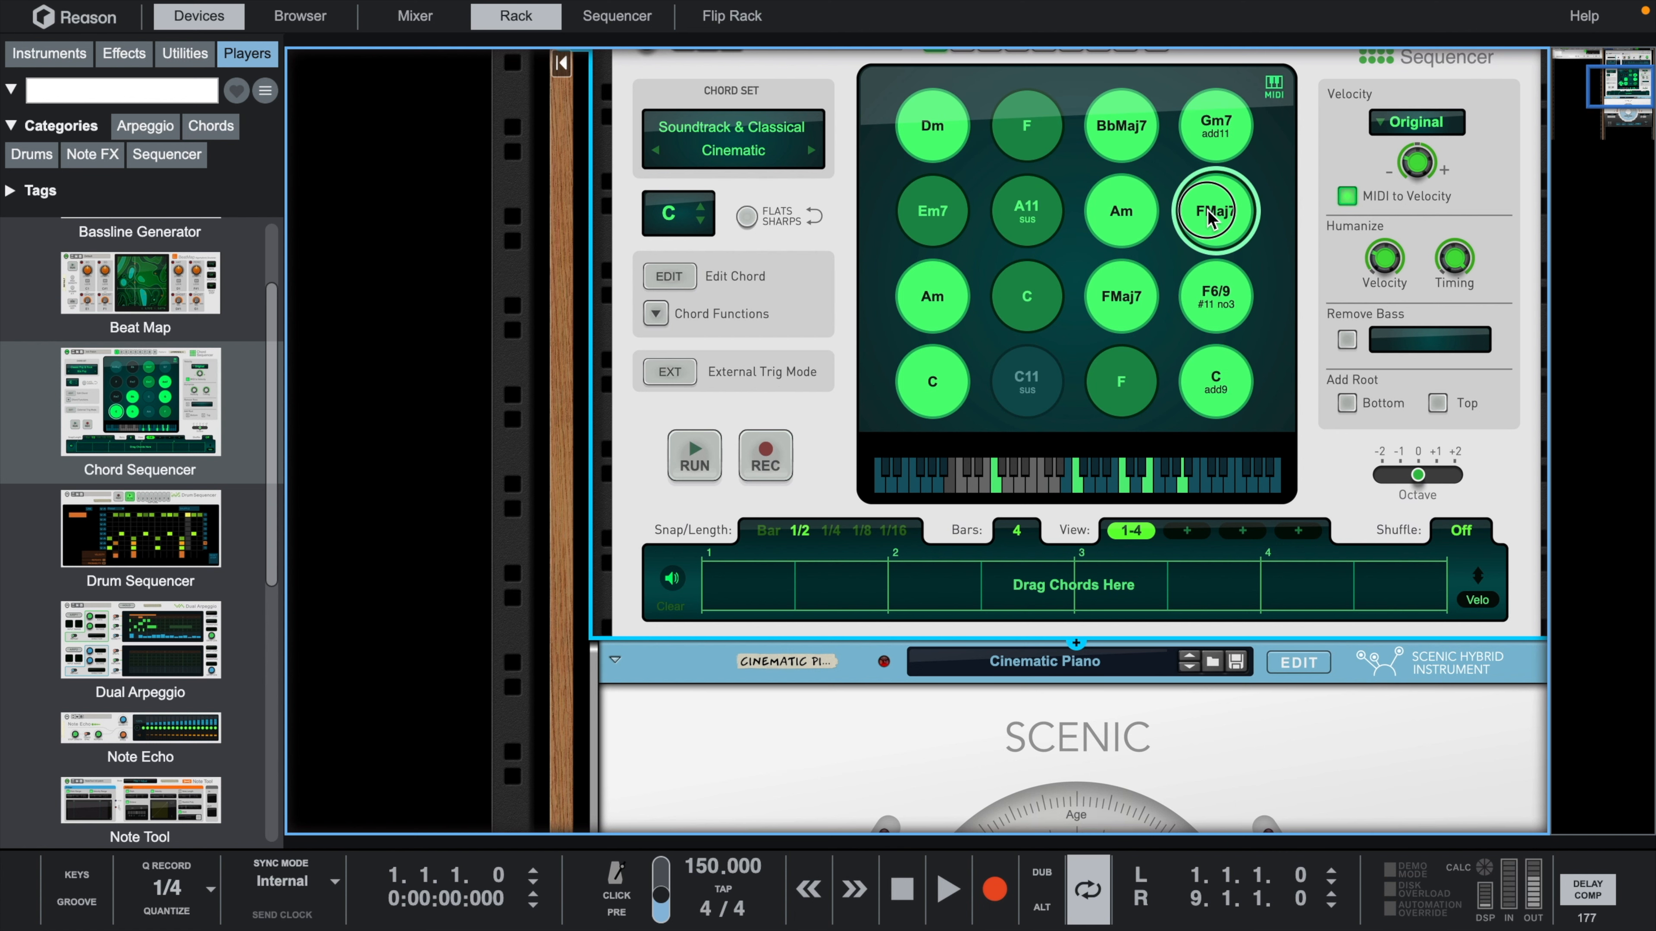
click(1121, 146)
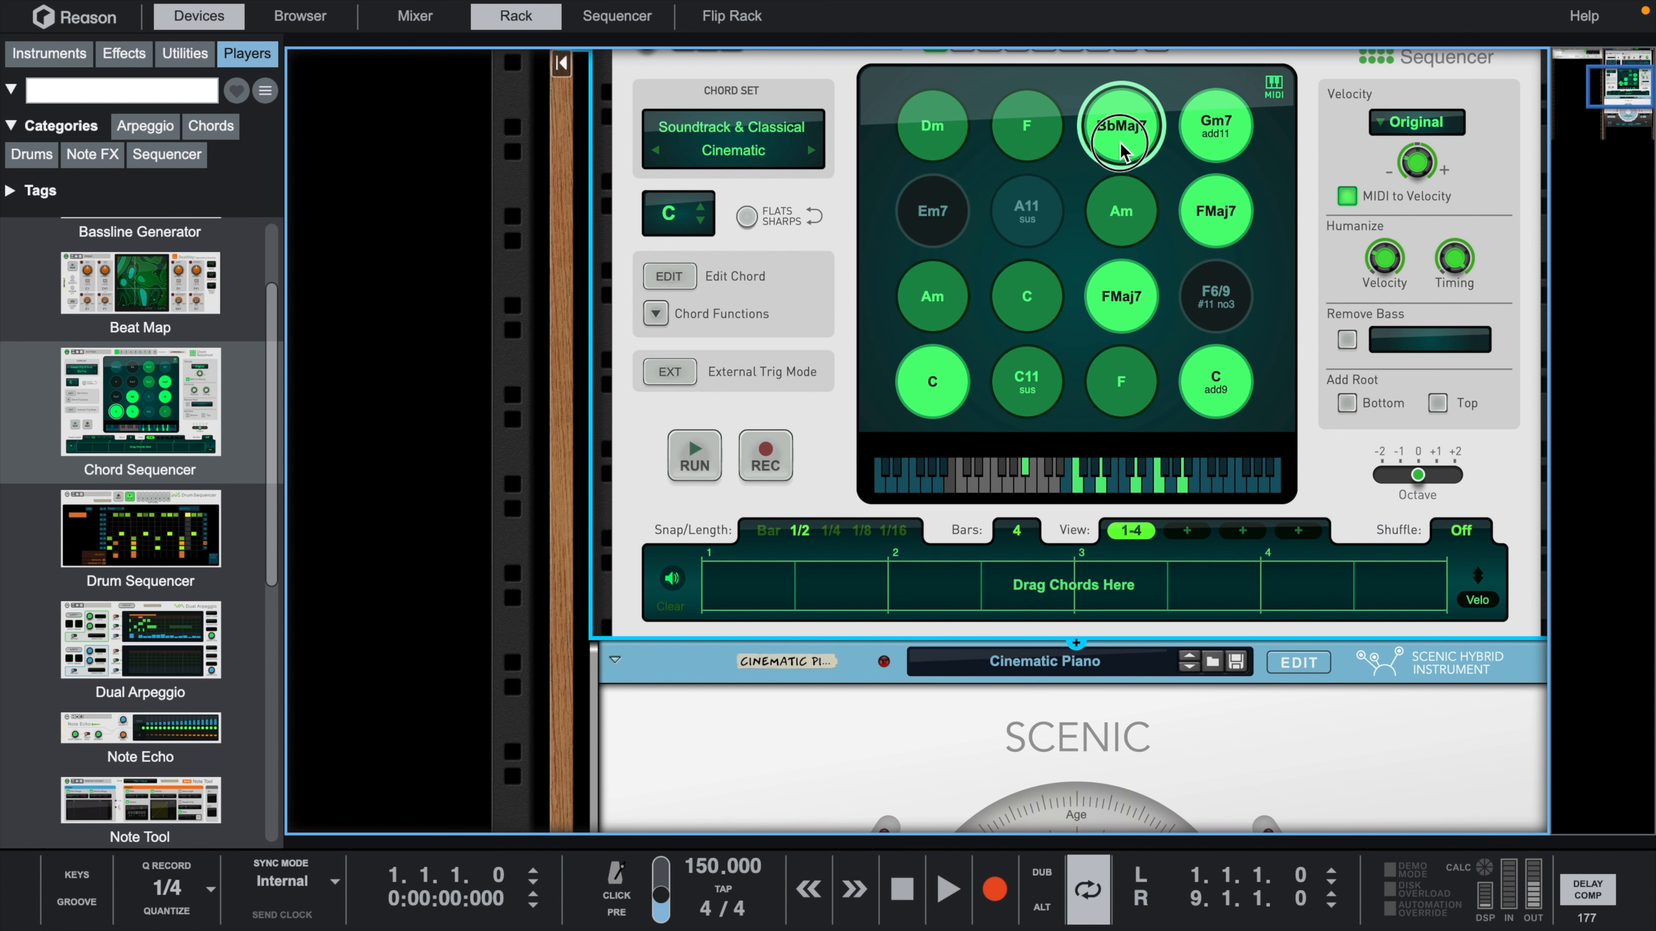
scroll(893, 421, up, 4)
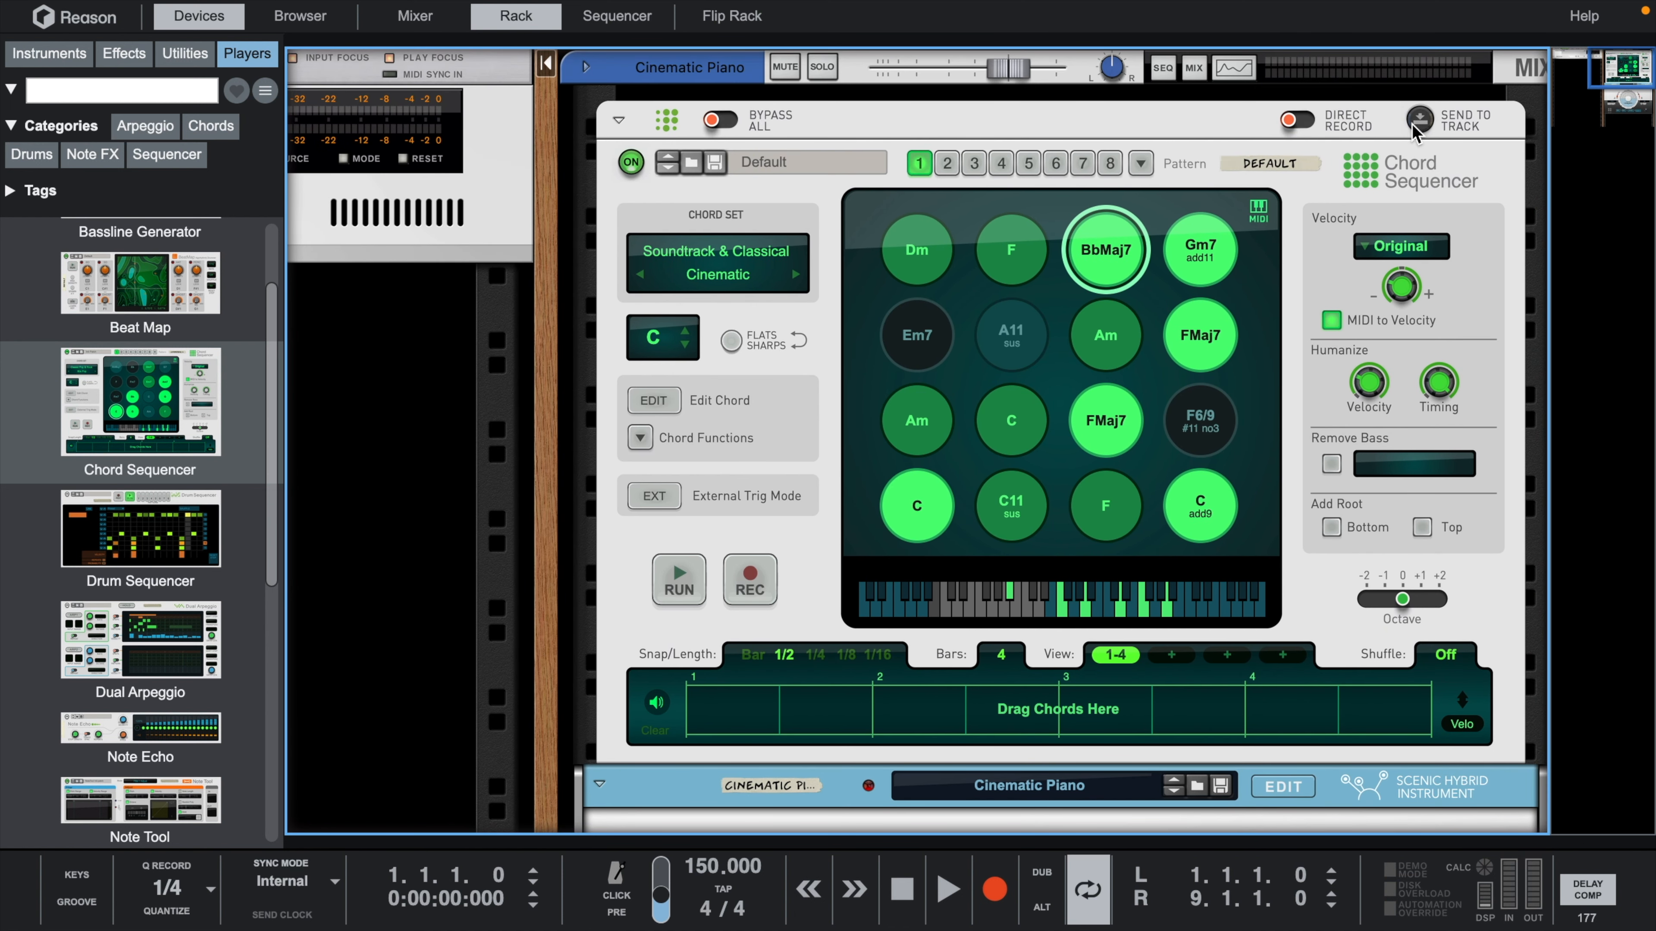
Build a four-bar progression by placing FMaj7, BbMaj7, Gm7 add11 and BbMaj7 at the start of bars 1 to 4.
click(1201, 335)
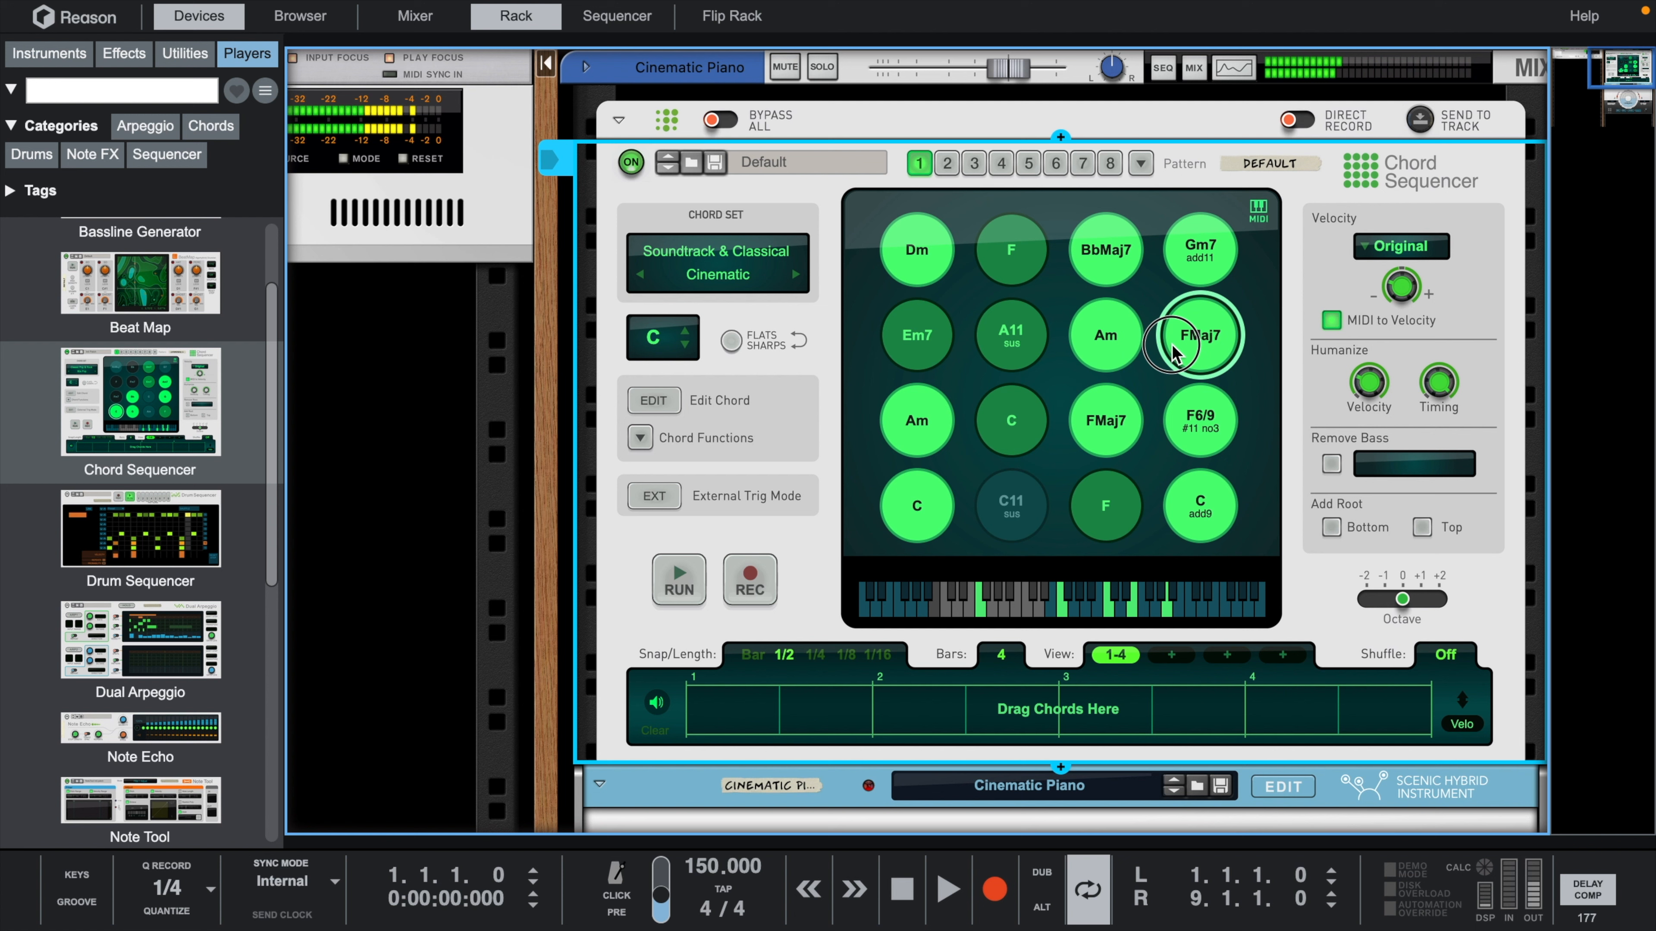
drag(1172, 352, 730, 731)
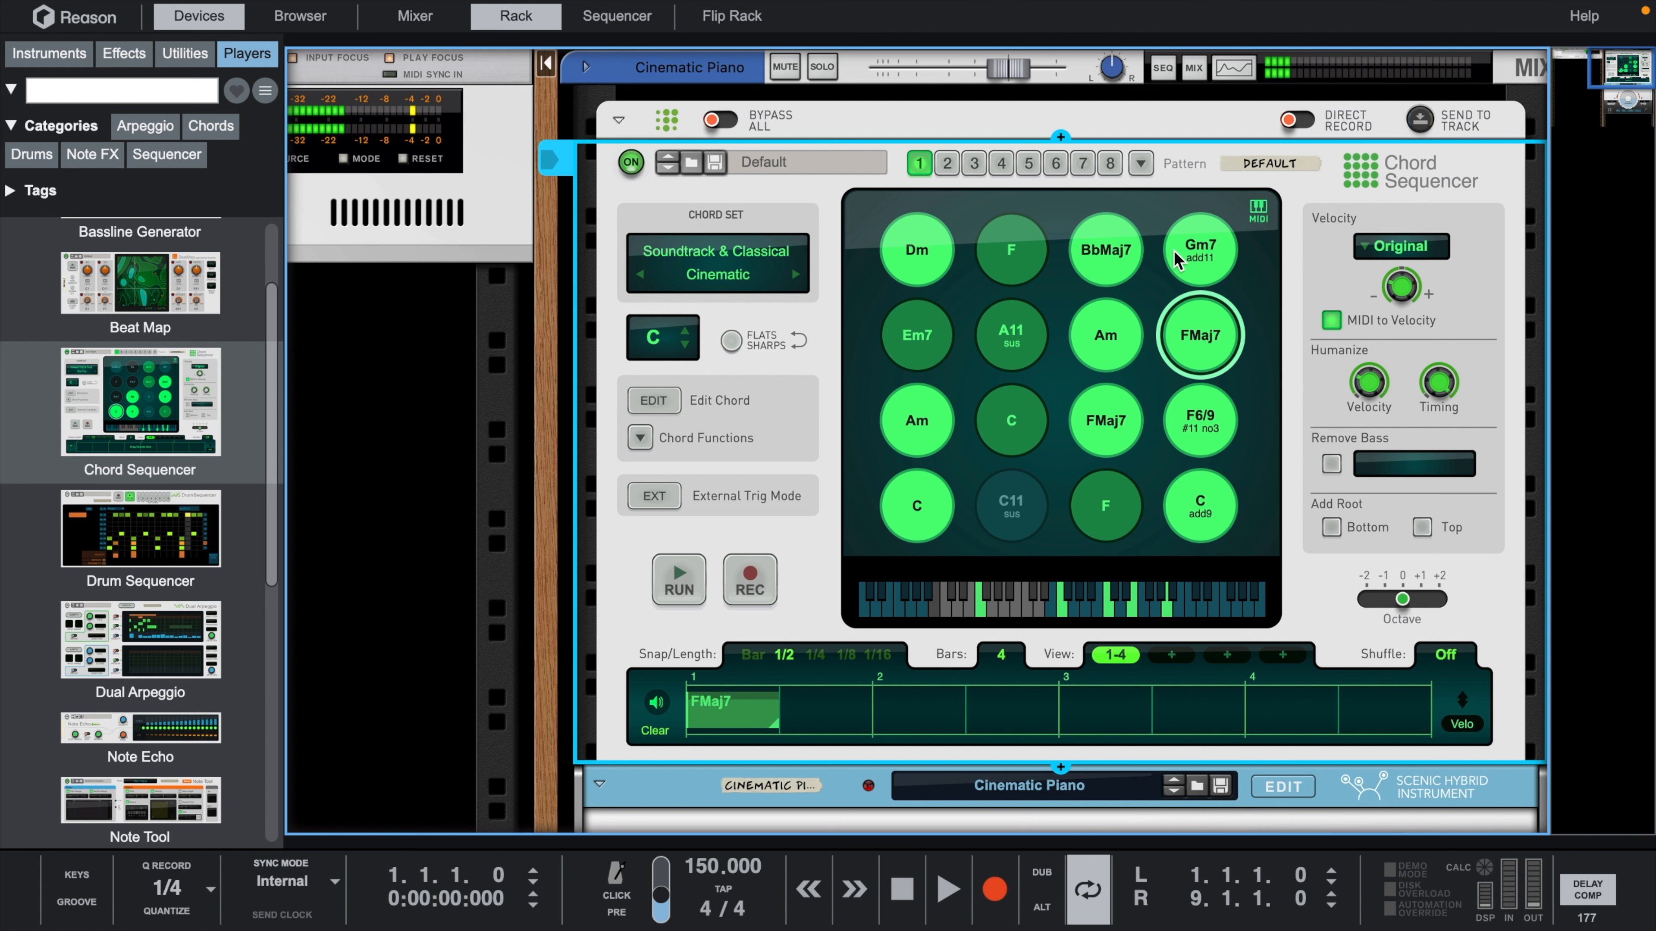
drag(1119, 254, 925, 705)
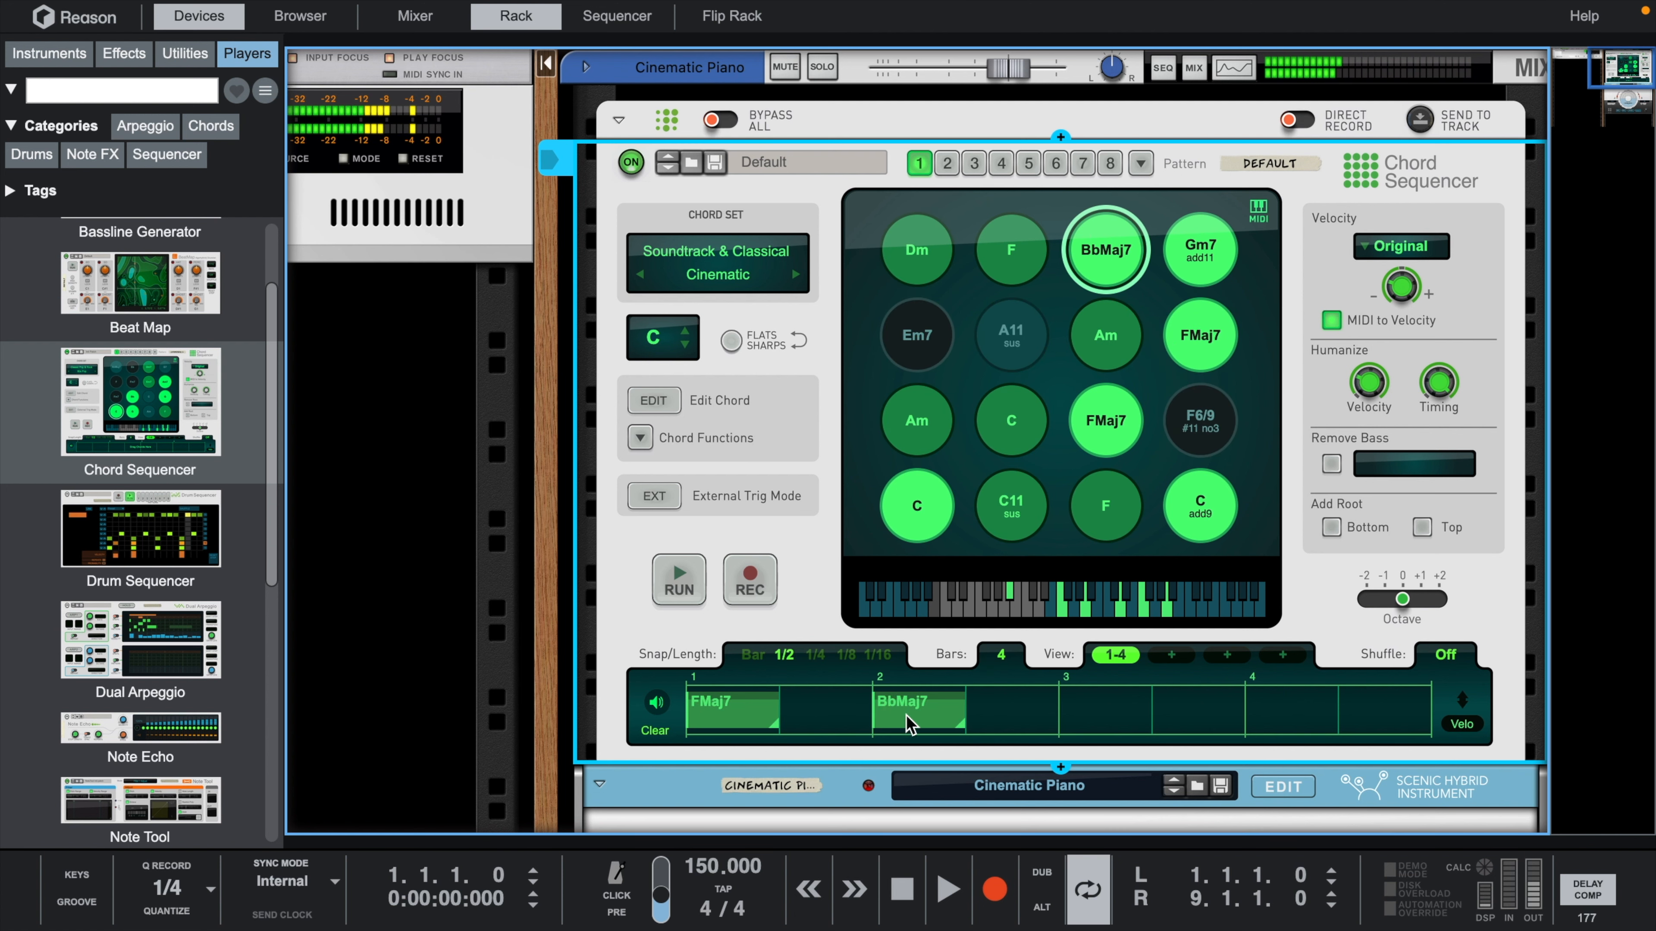
drag(1208, 244, 1106, 712)
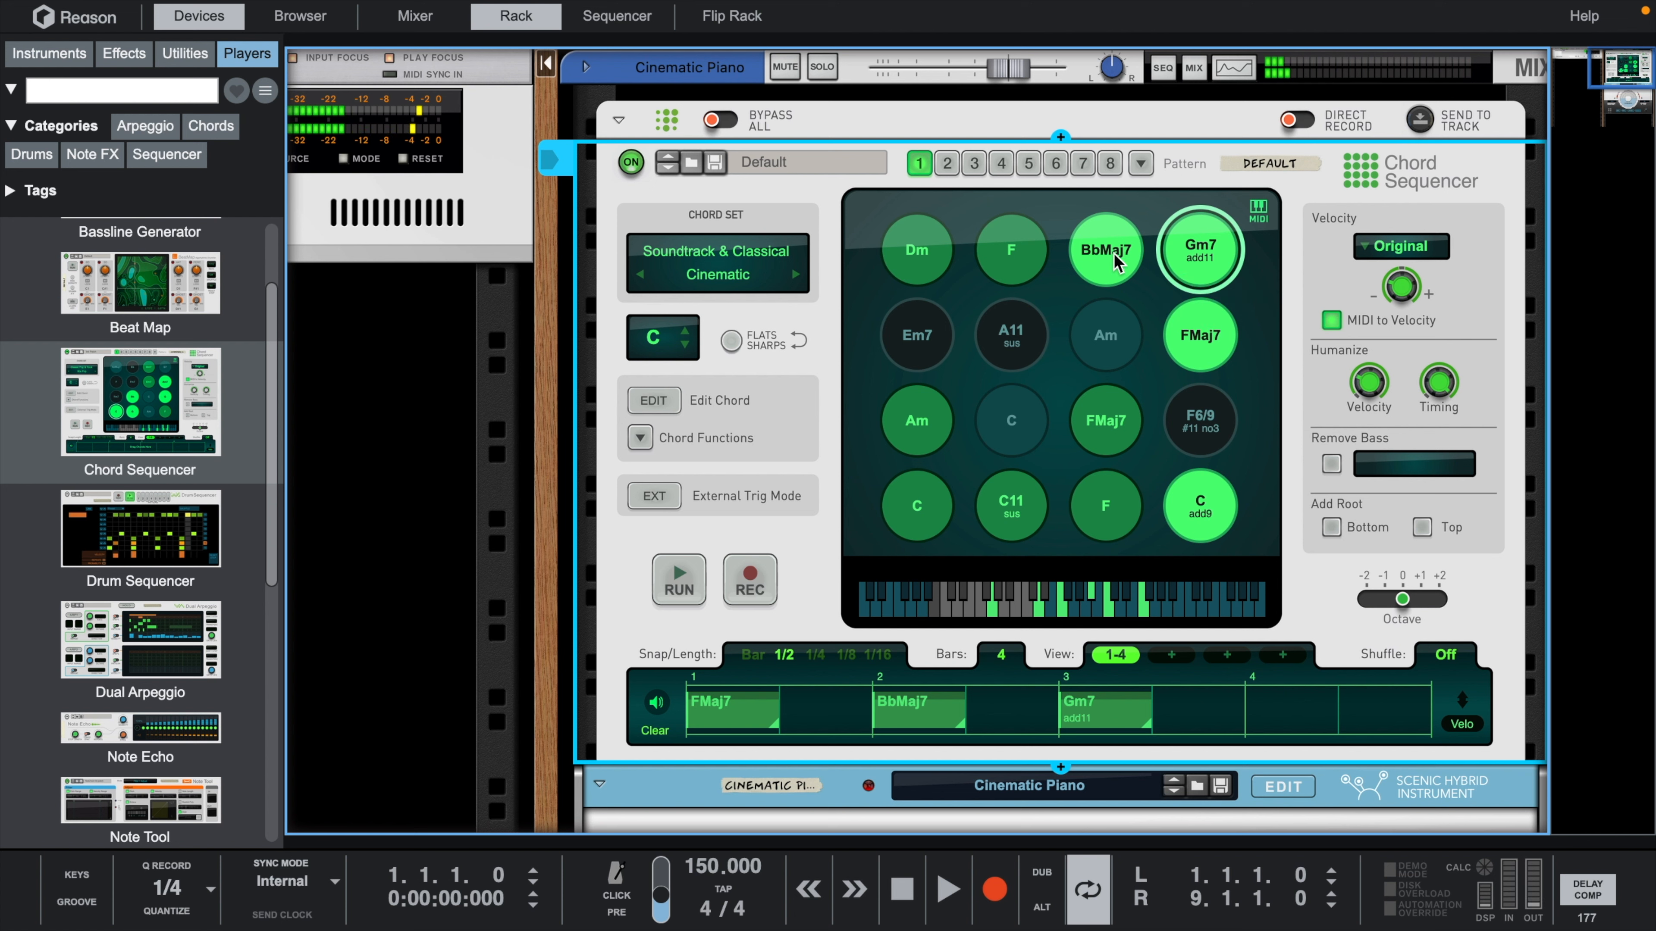
drag(1118, 260, 1287, 705)
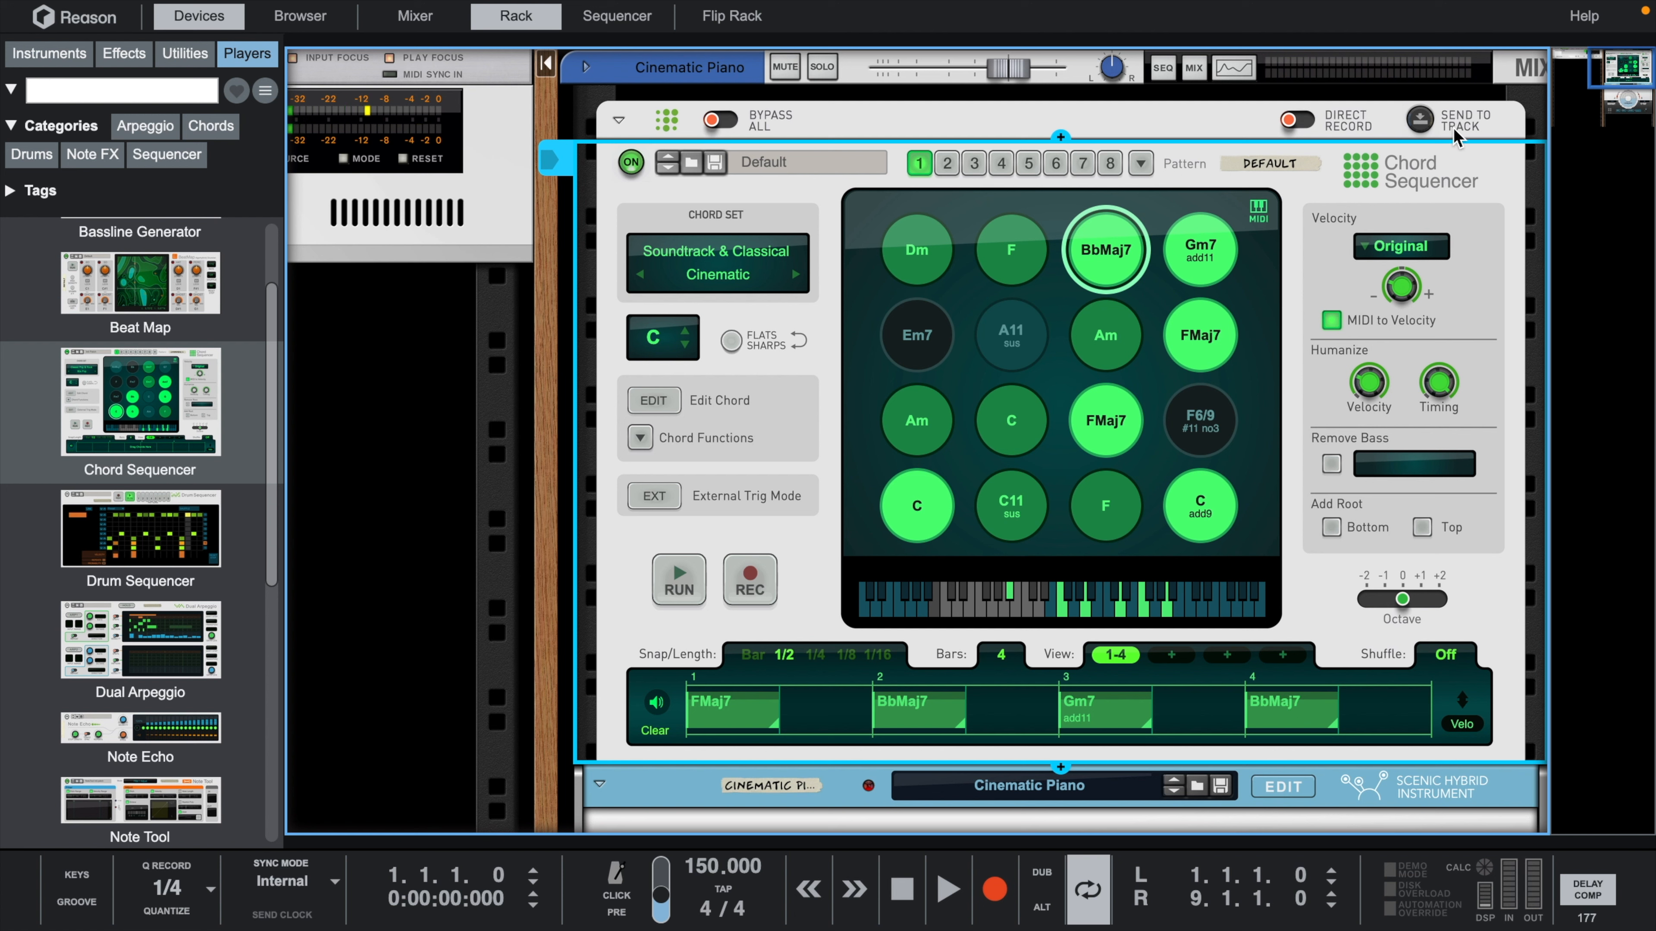
Send the chord progression to the Cinematic Piano track and open the resulting notes in the sequencer's key editor.
click(1422, 119)
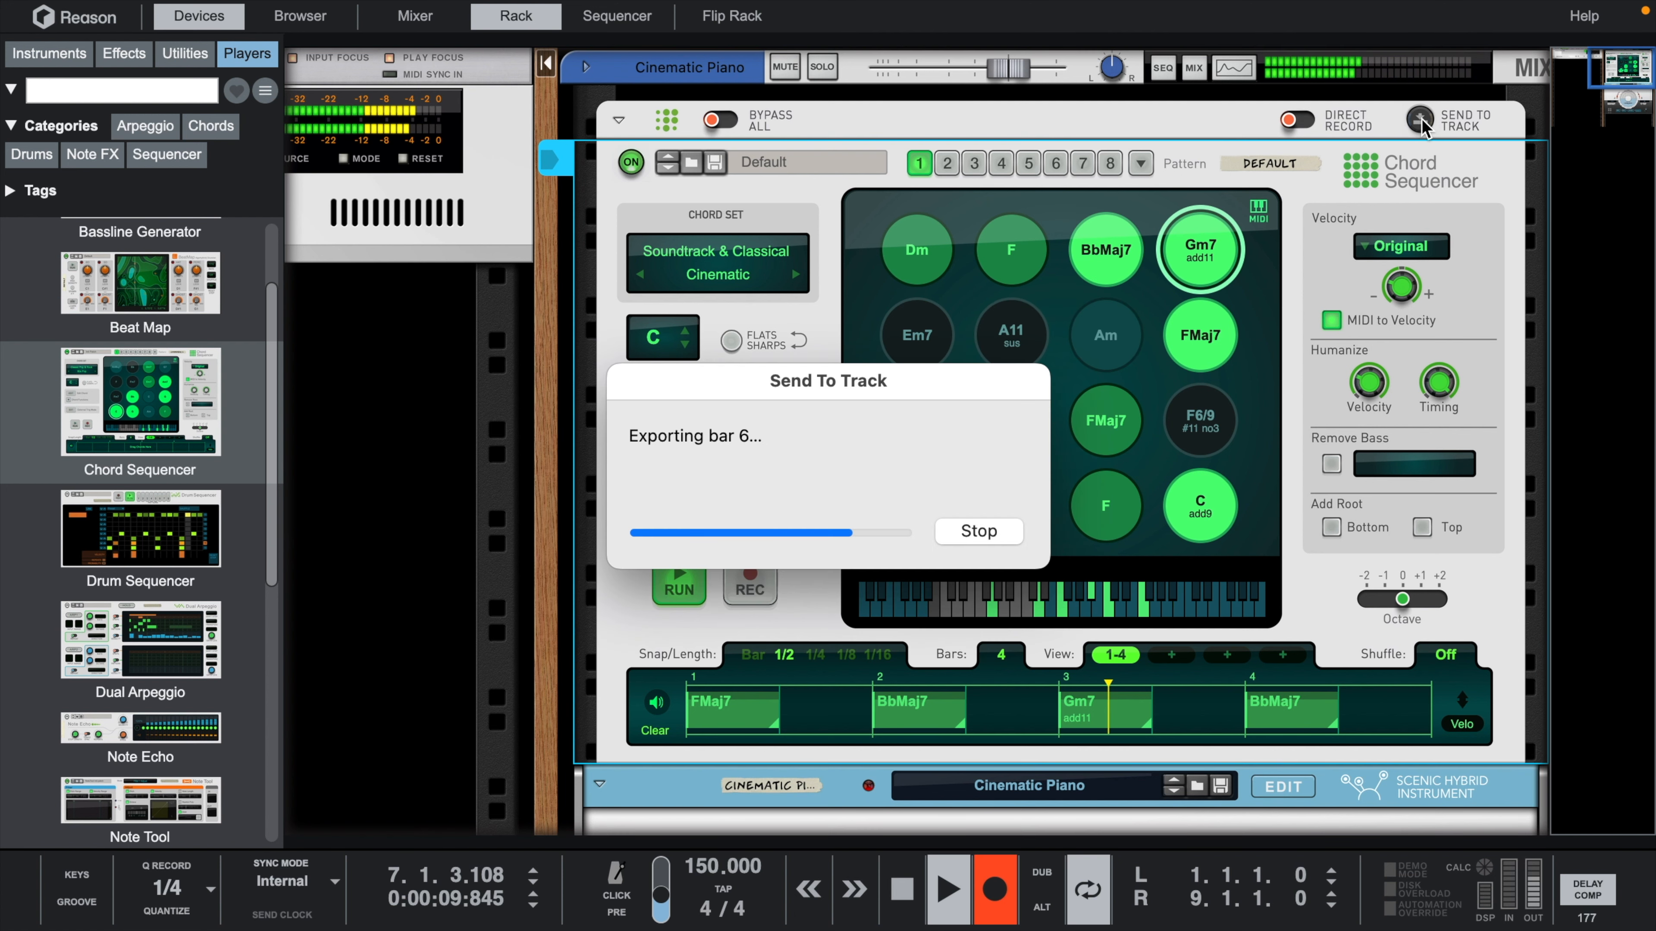
drag(963, 842, 972, 58)
scroll(898, 471, down, 3)
click(916, 569)
scroll(919, 578, down, 2)
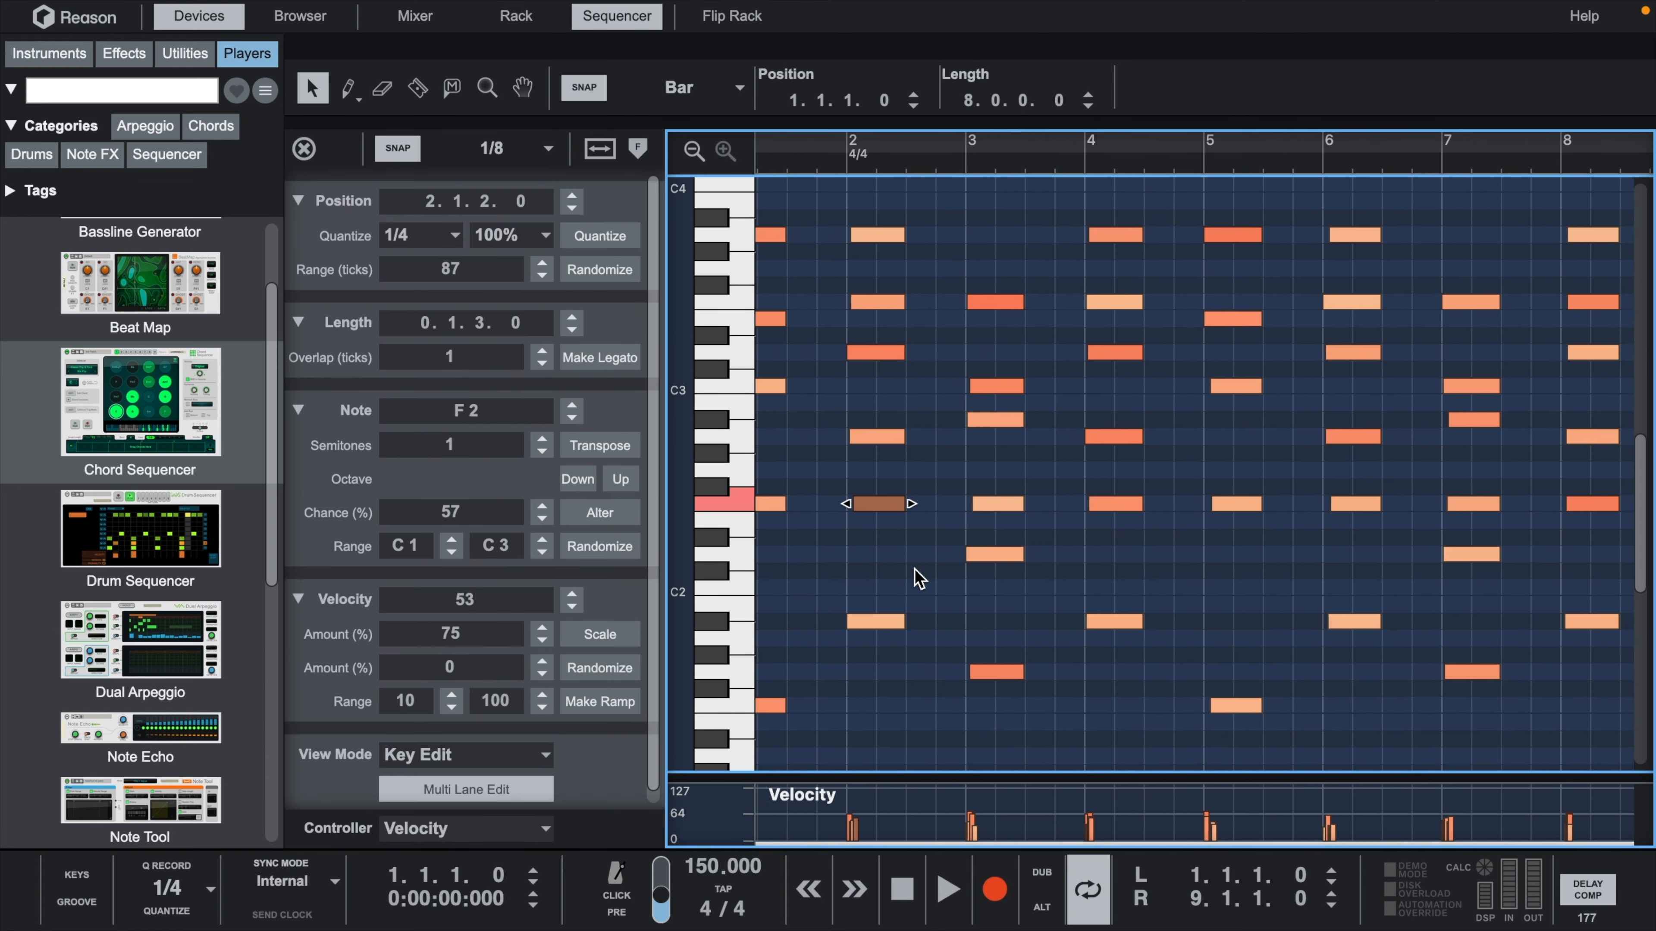
Play the exported chord notes from the start of the clip and stop playback.
key(space)
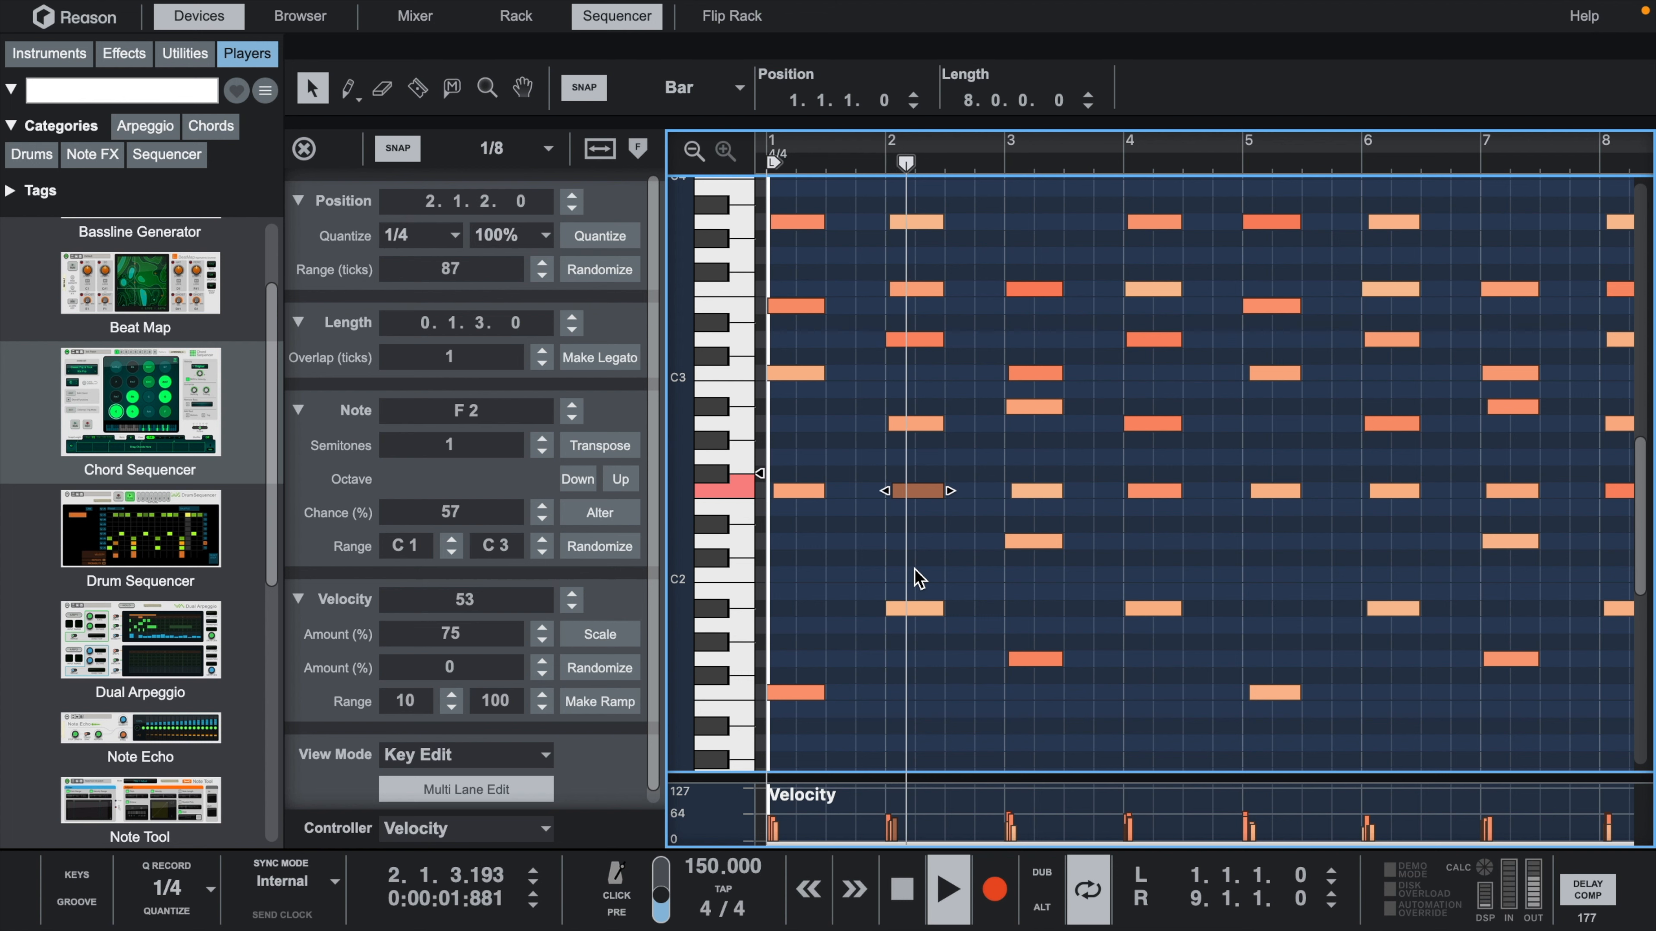
scroll(920, 651, down, 2)
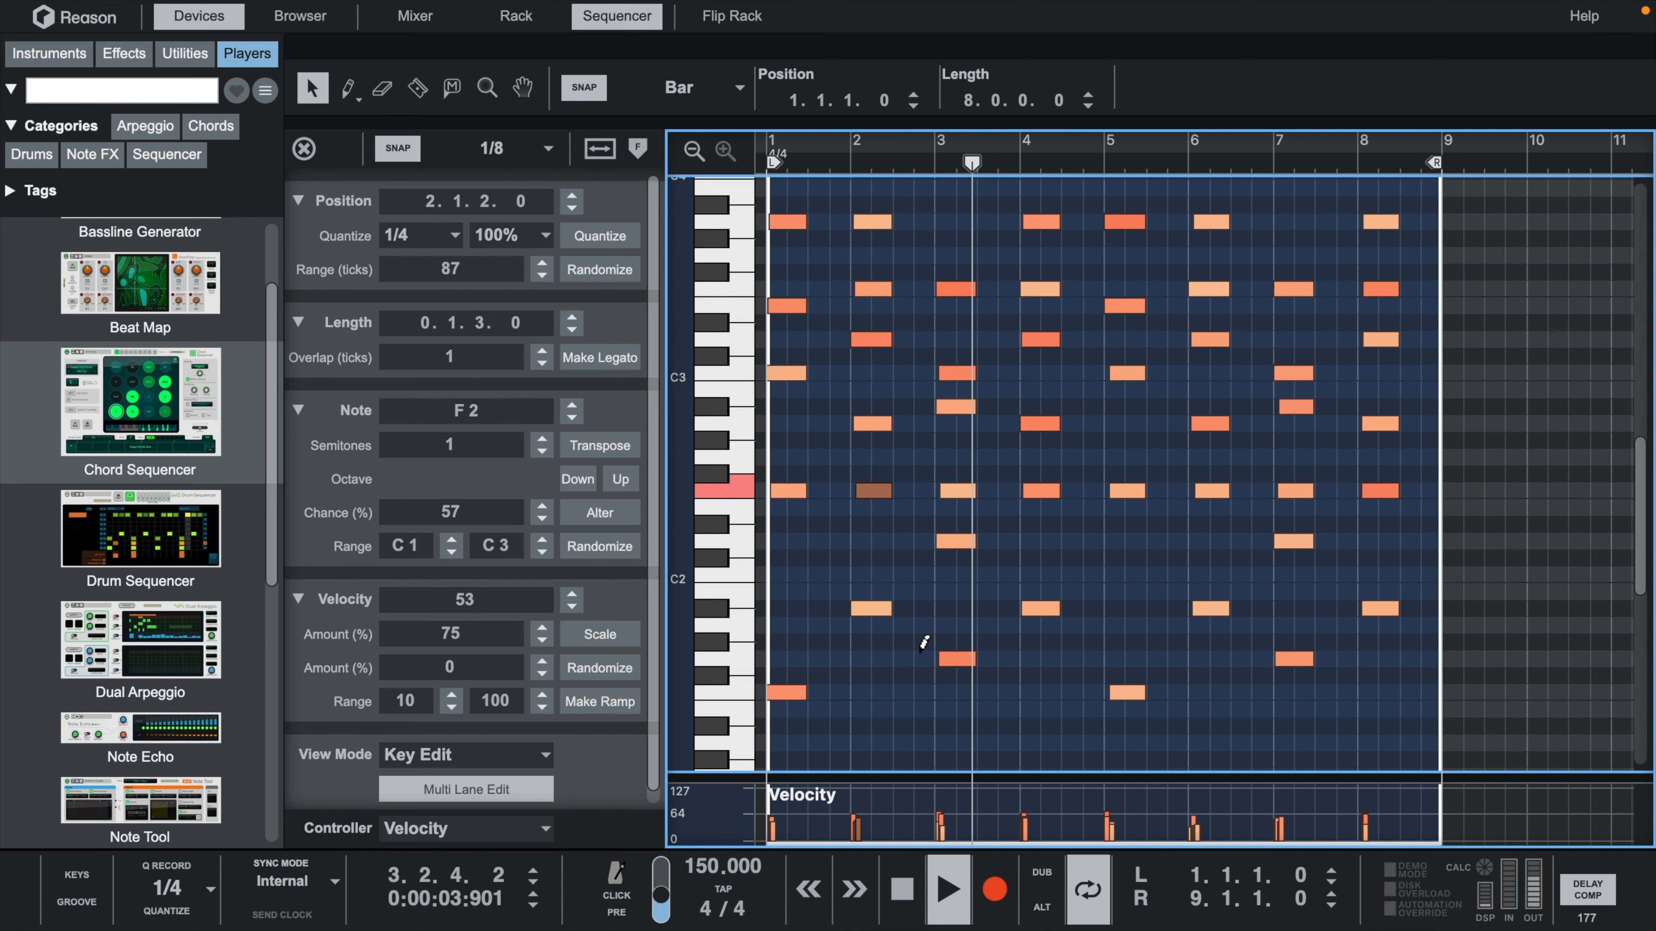
scroll(924, 644, down, 2)
scroll(926, 714, up, 1)
key(space)
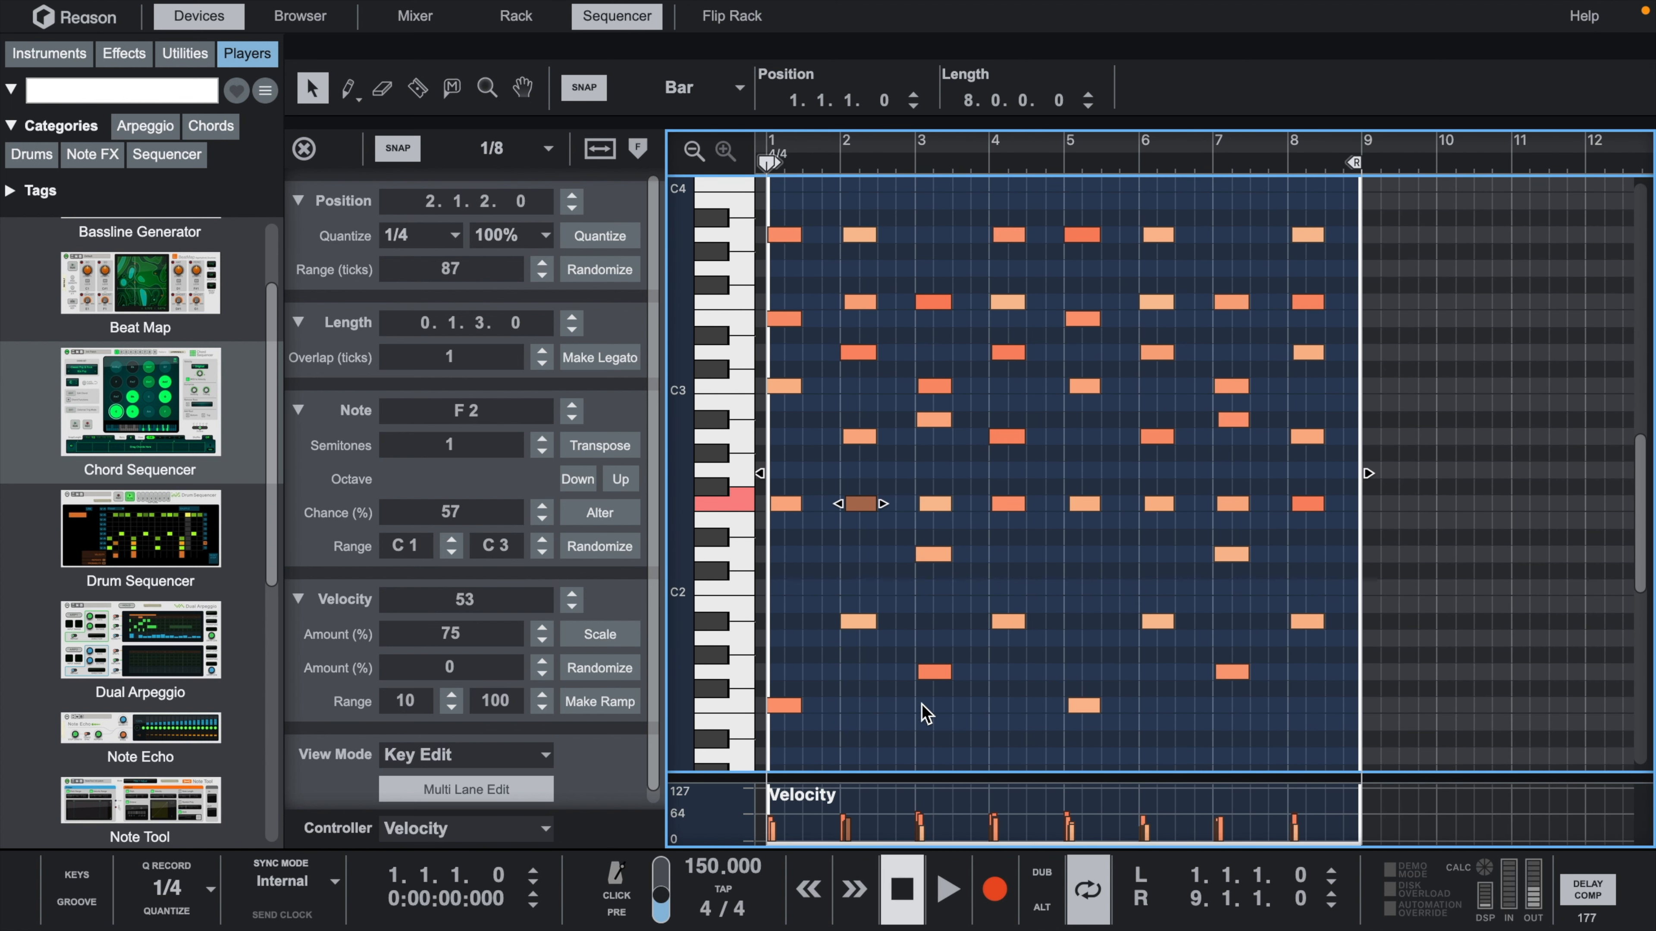
Select all chord notes in the clip, apply Make Legato with an overlap of 1 tick, and deselect them.
drag(1403, 193, 741, 746)
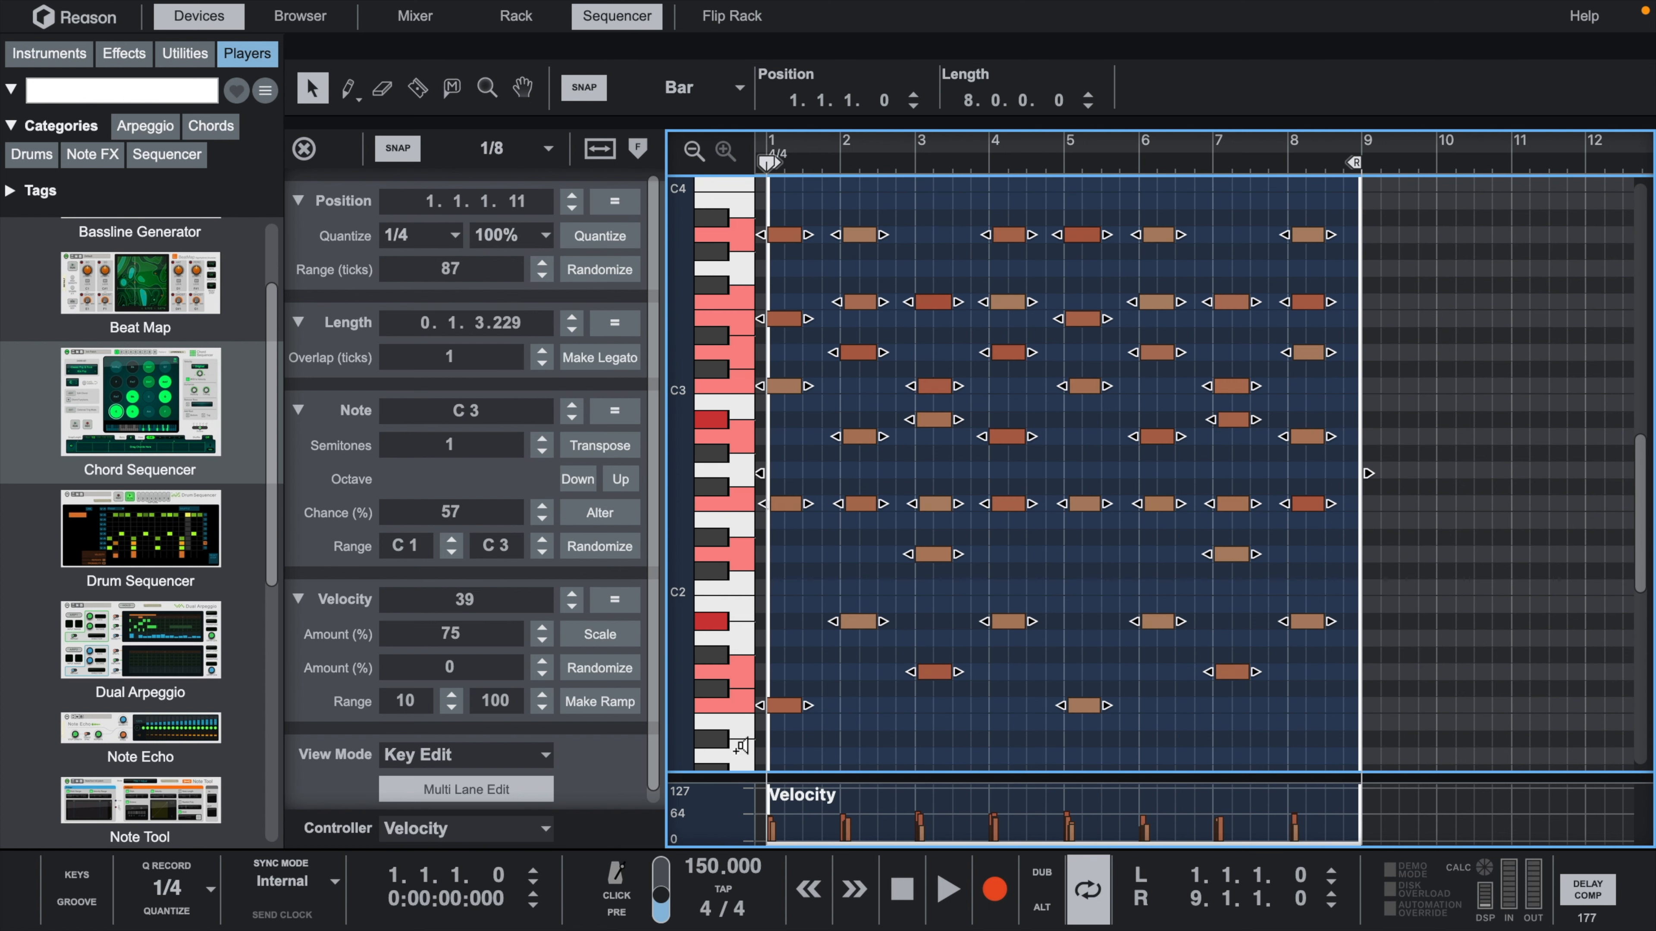
click(611, 369)
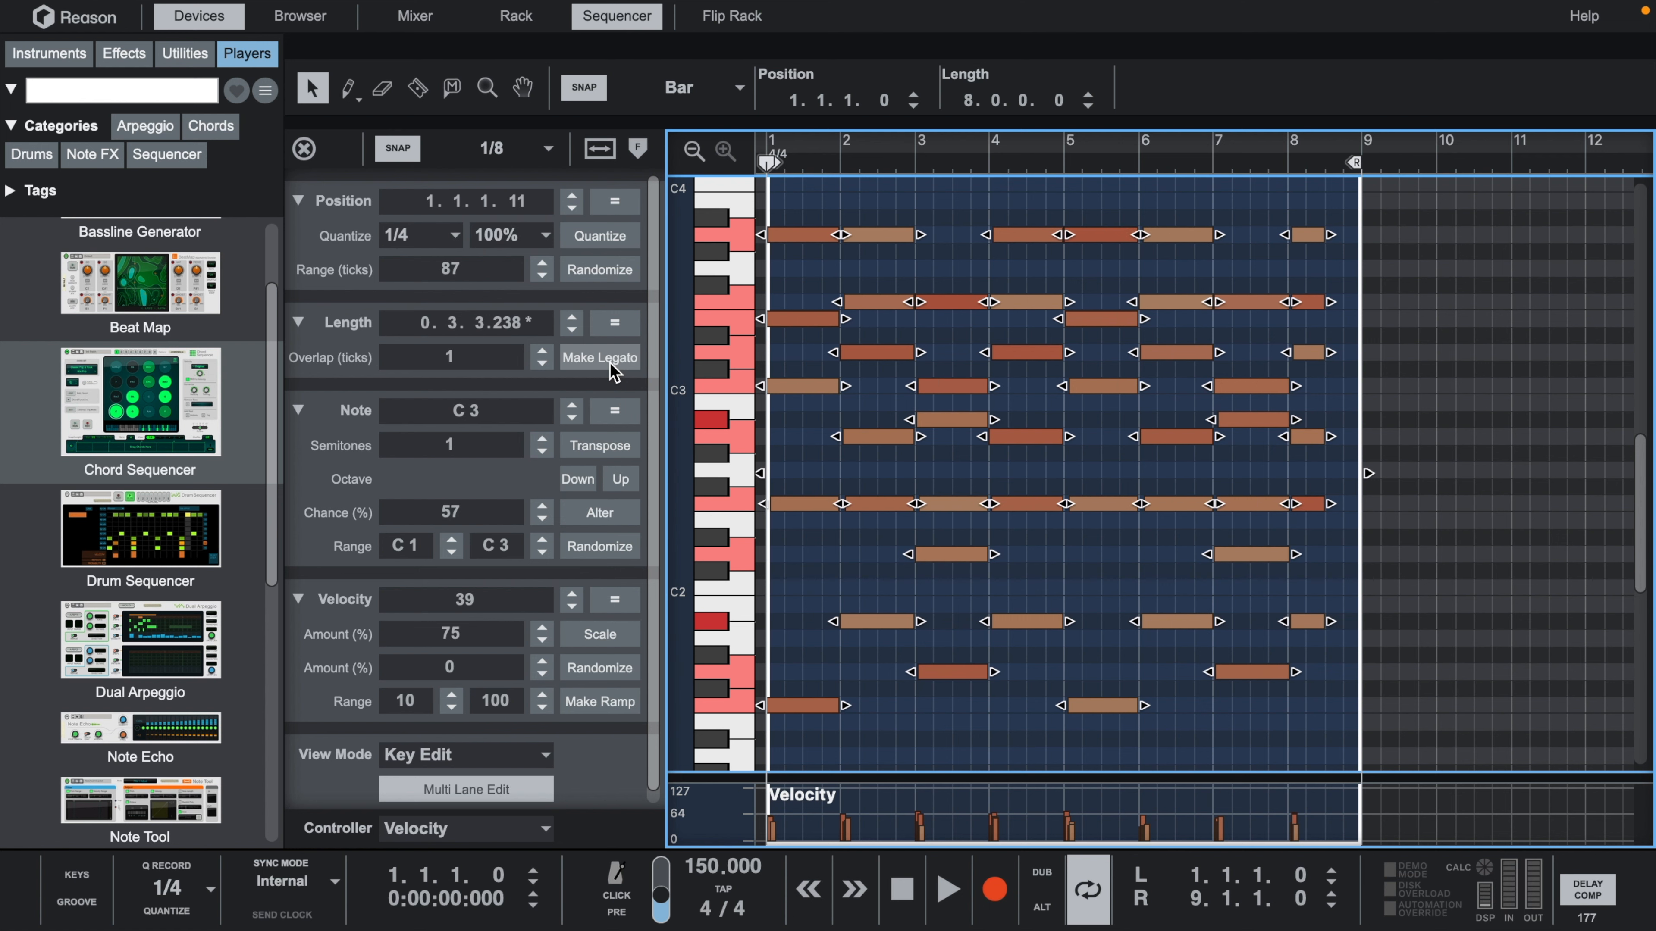
click(890, 391)
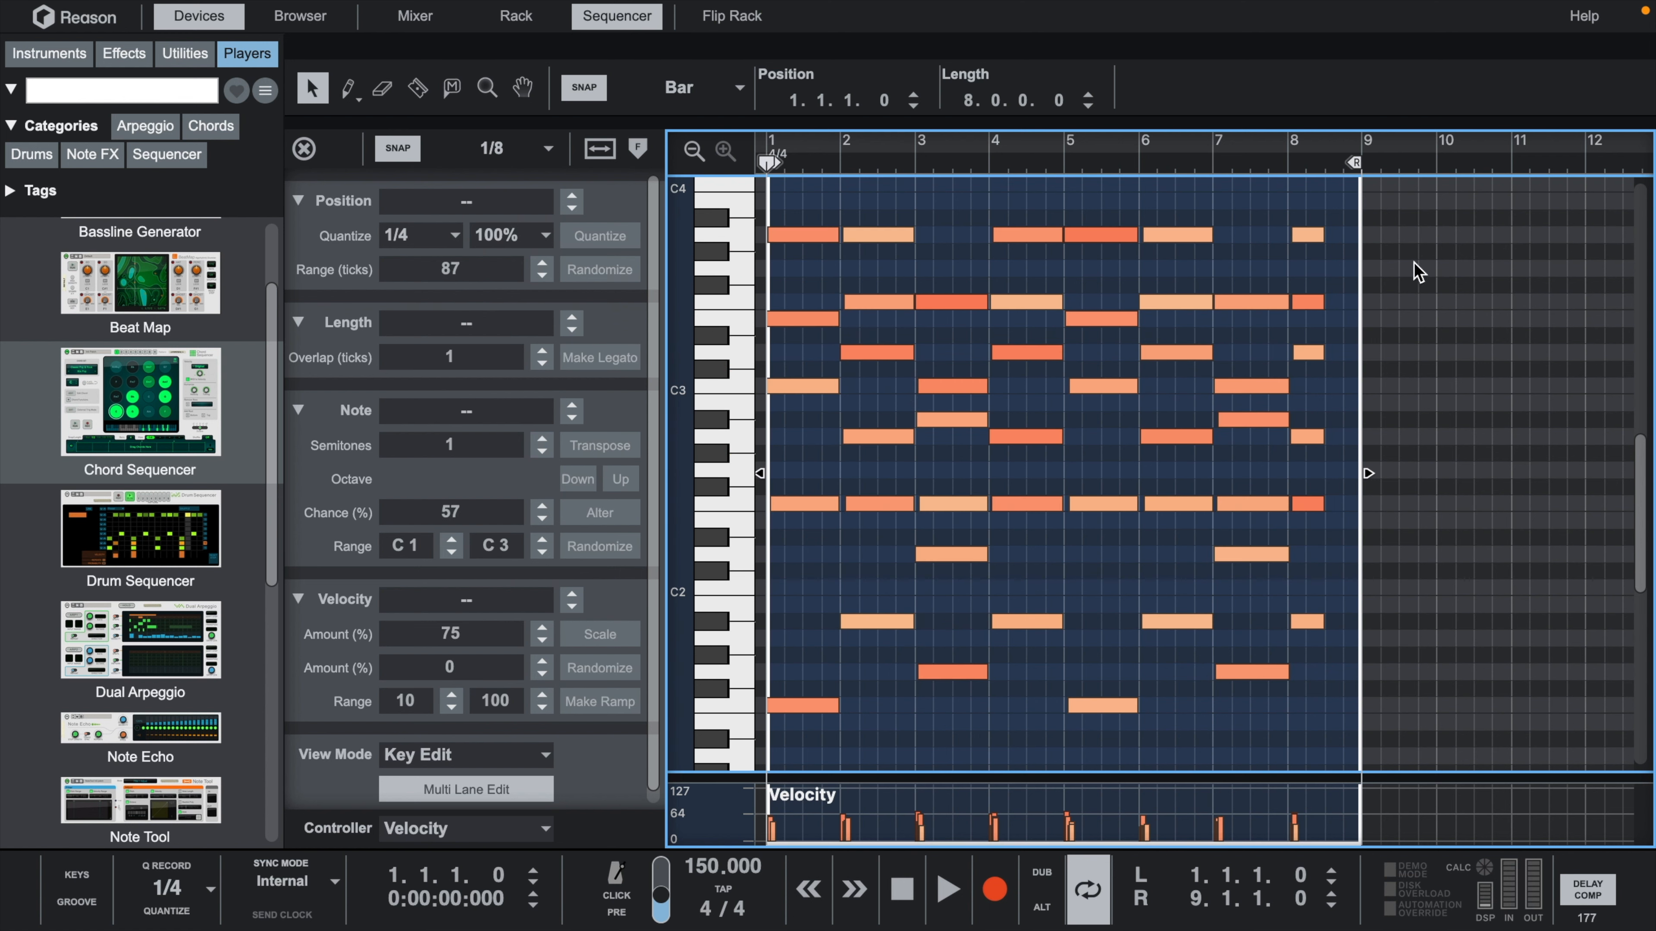
Lengthen the notes of the last chord to the end of bar 8 while playing back the legato progression.
key(space)
drag(1375, 209, 1356, 621)
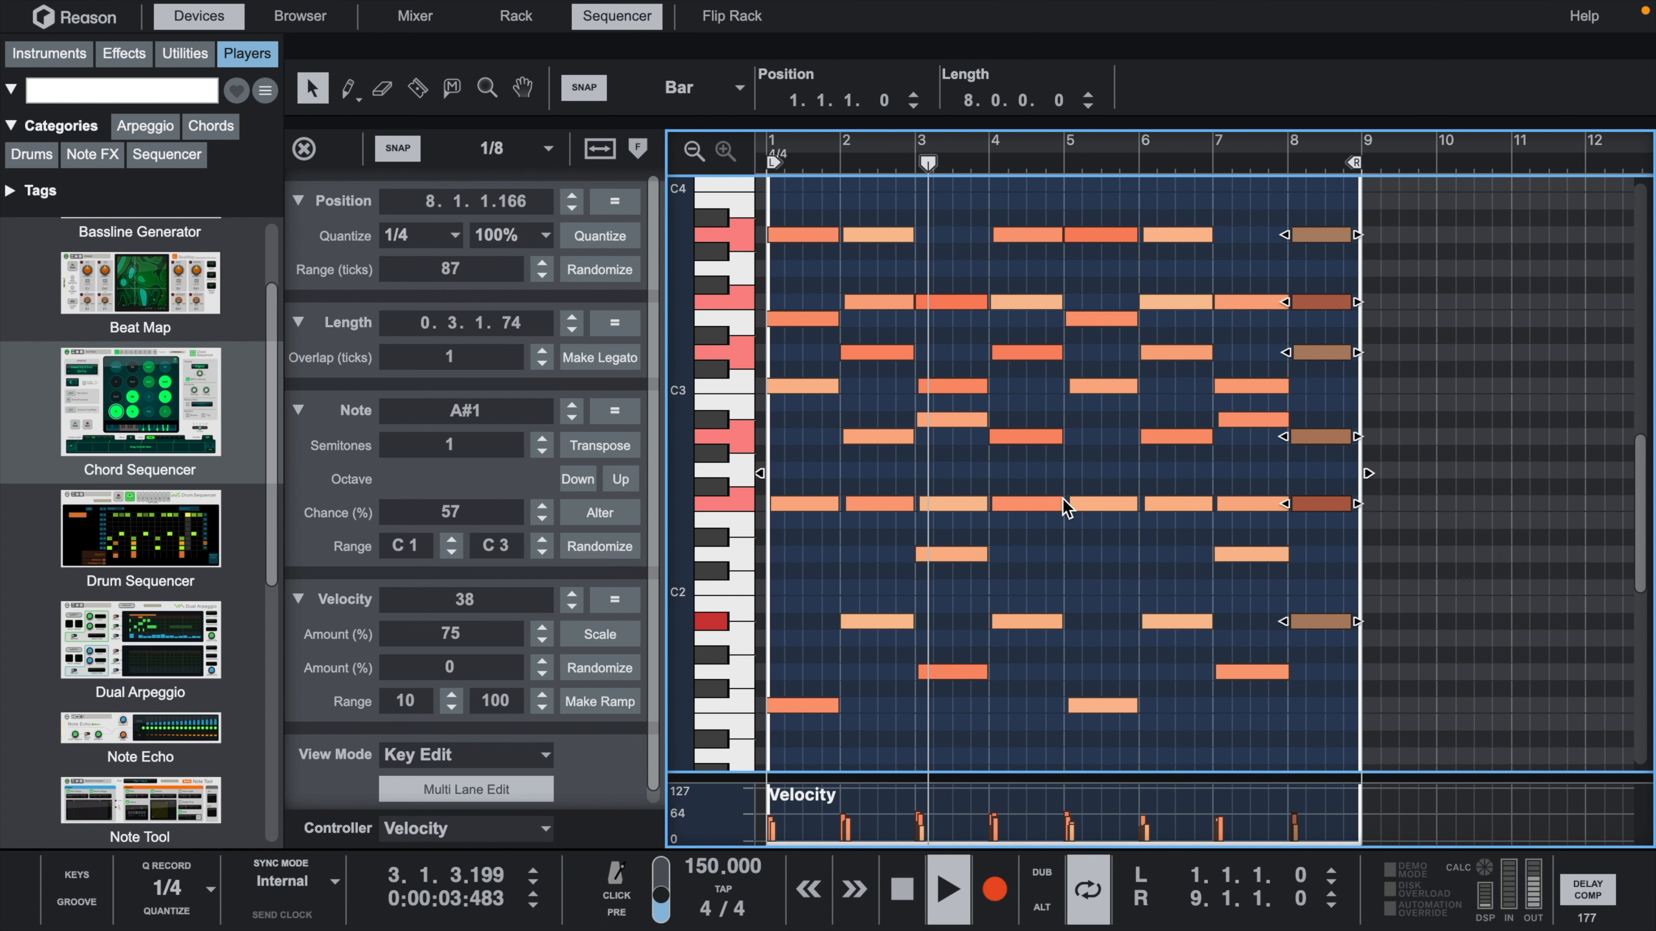
scroll(1064, 507, up, 1)
scroll(1064, 508, up, 1)
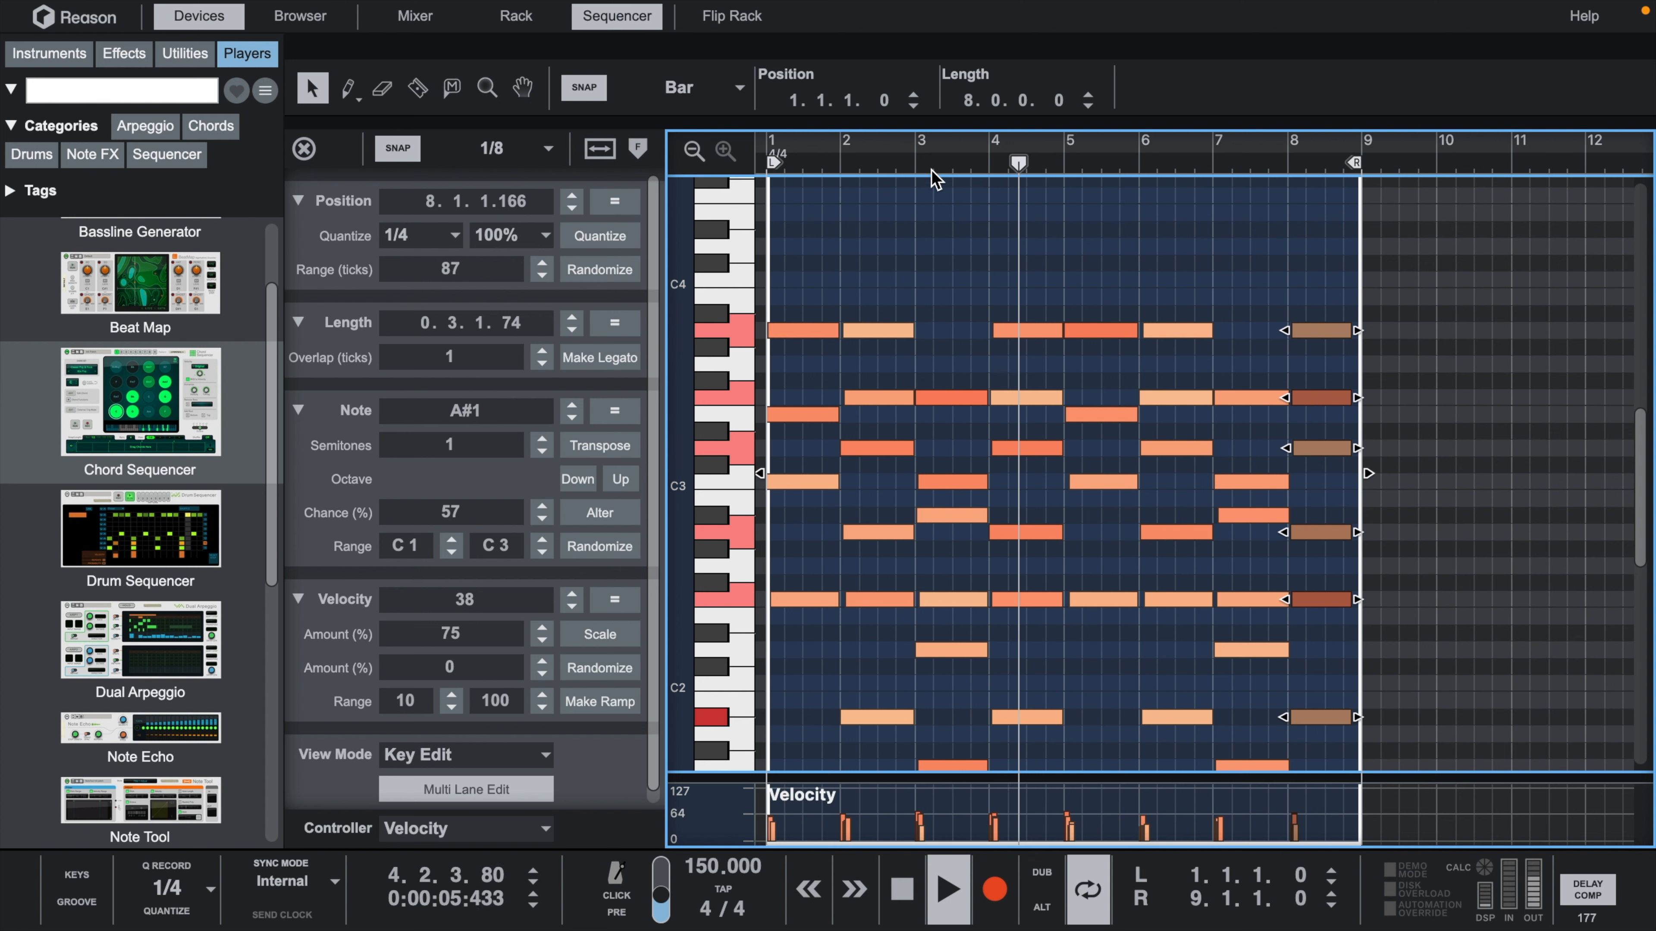
drag(949, 143, 1157, 240)
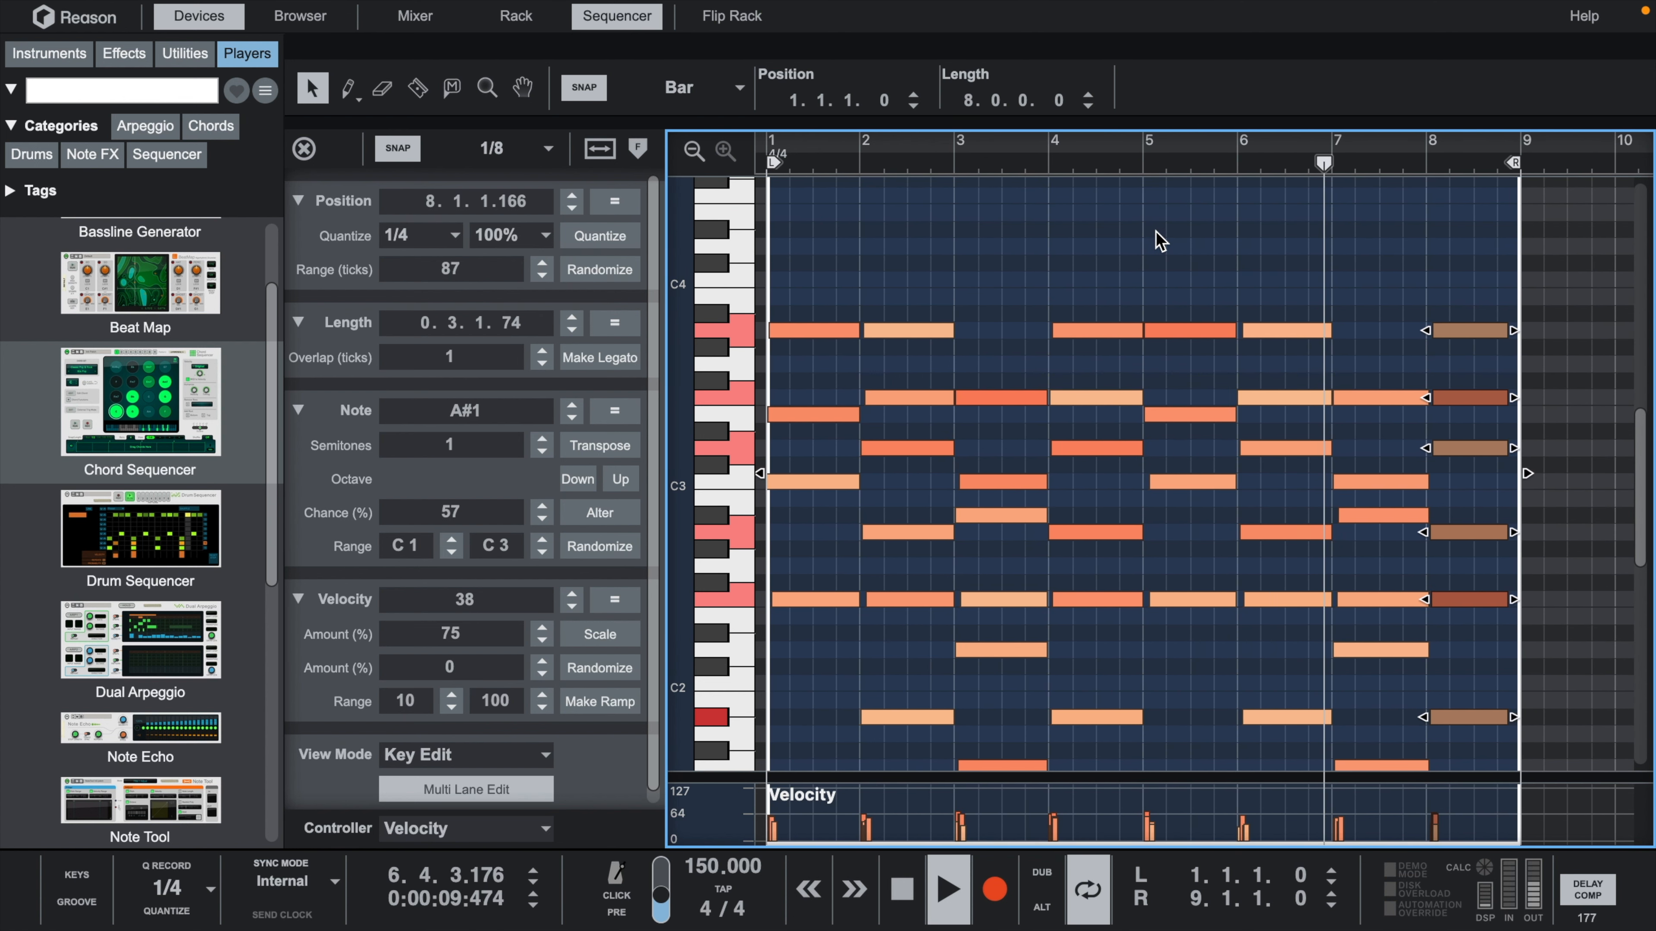
scroll(1138, 383, down, 2)
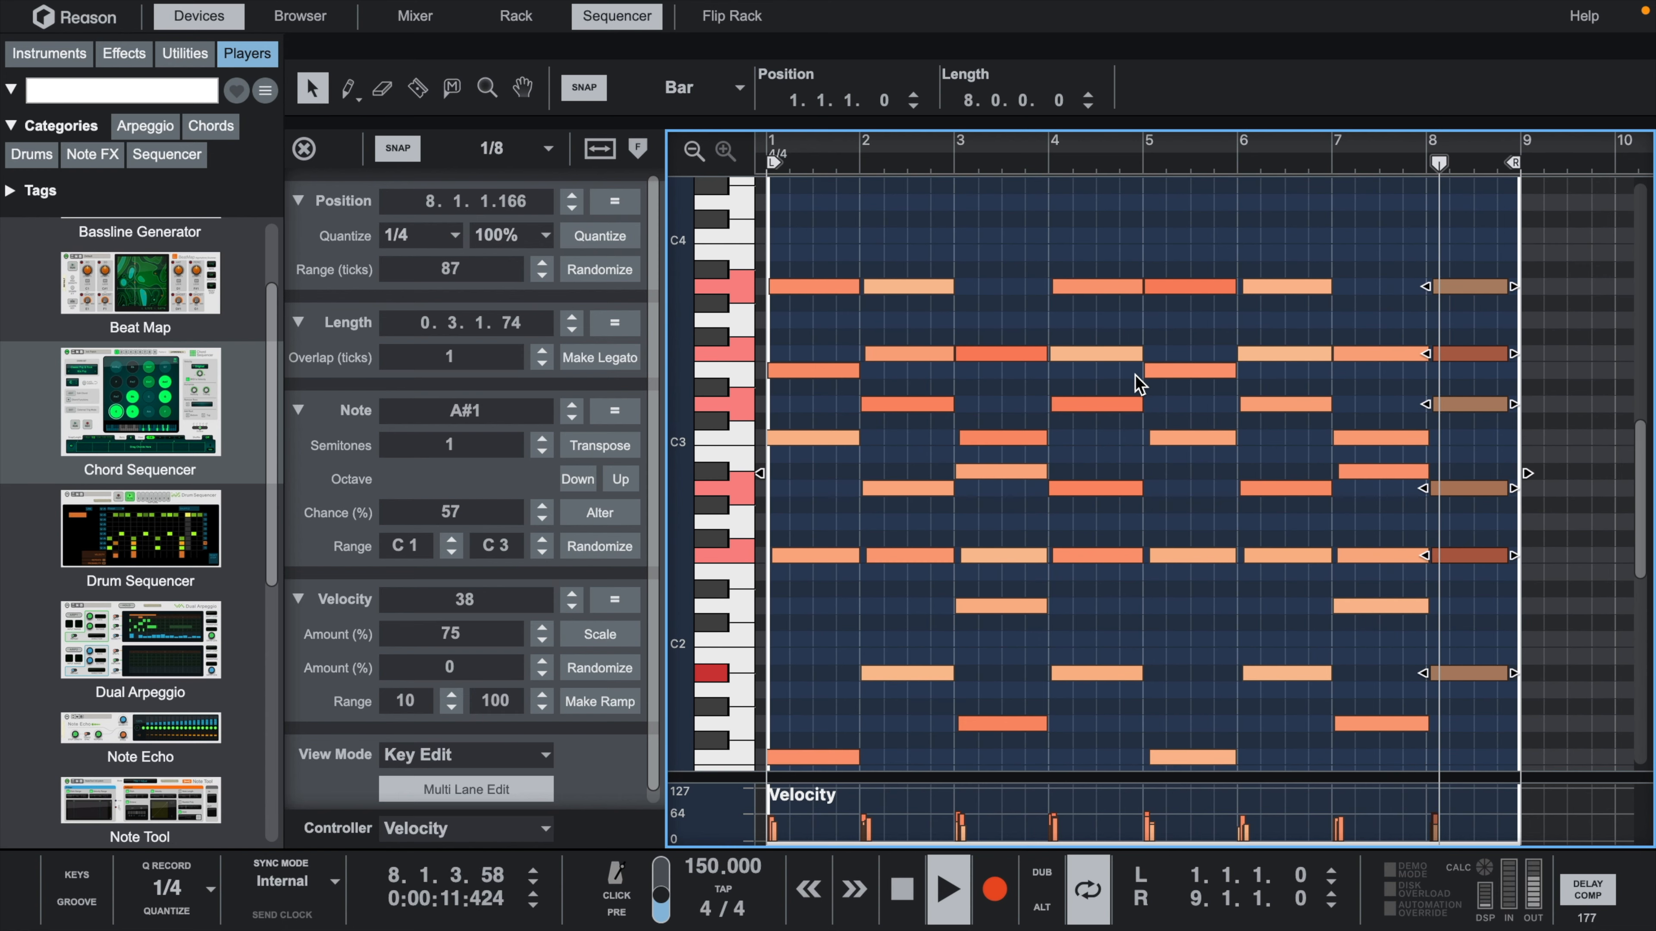
key(space)
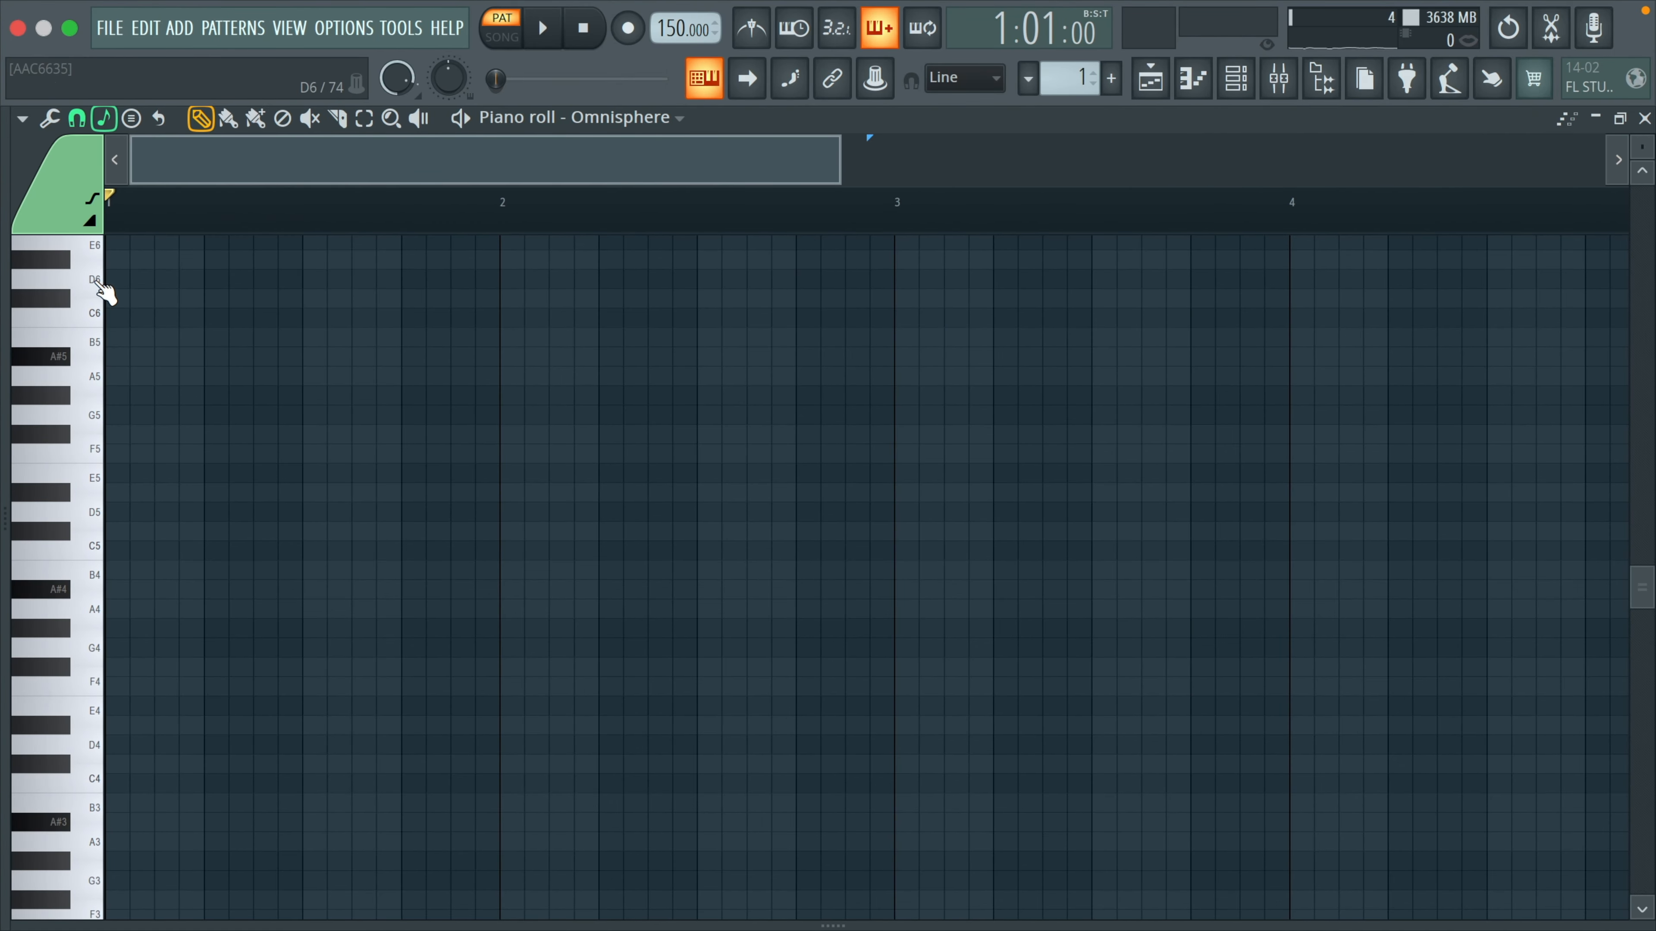
Switch to FL Studio's empty Omnisphere piano roll, run the chord progression generator and preview the generated four-chord progression.
drag(98, 288, 70, 756)
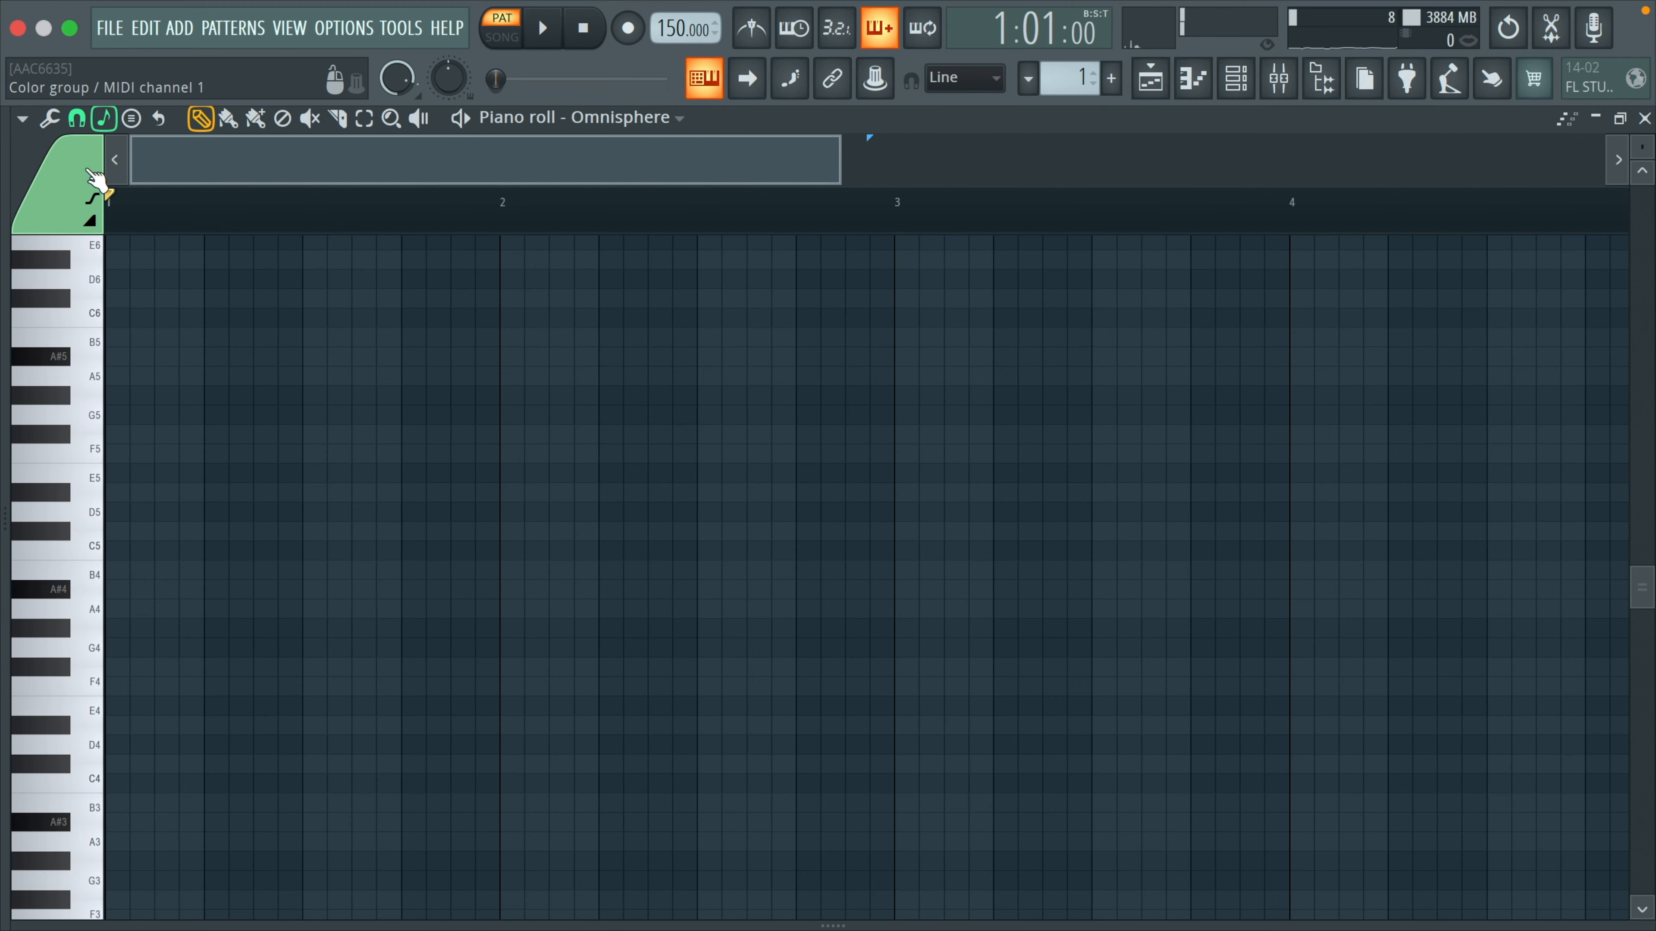
click(50, 121)
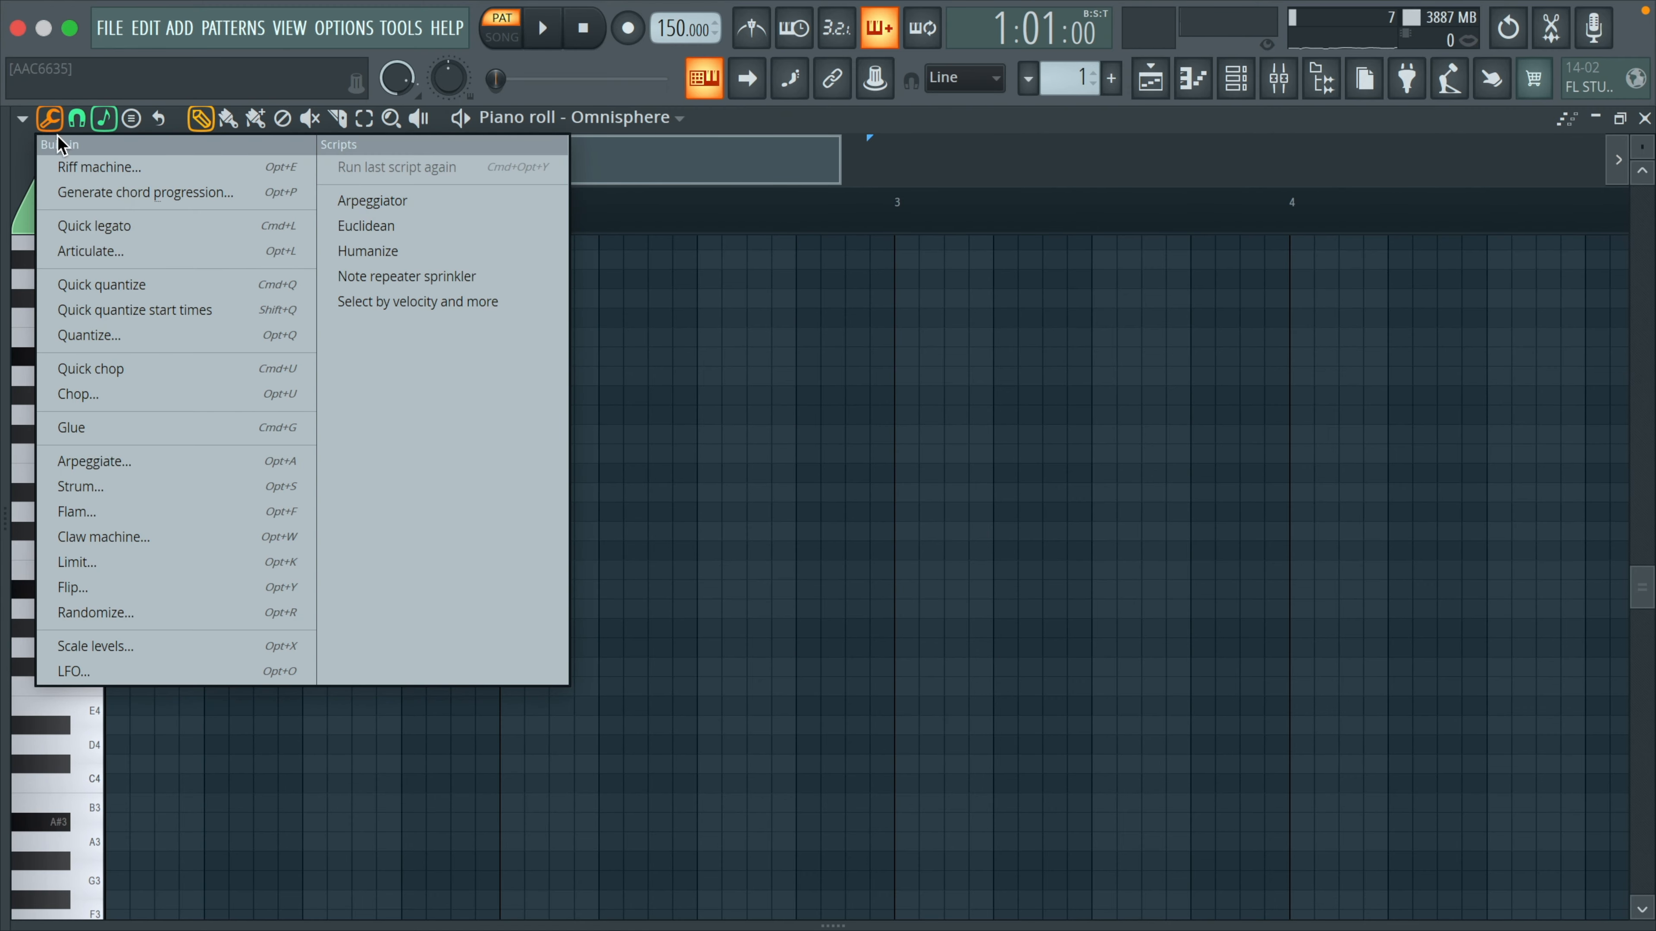
click(161, 204)
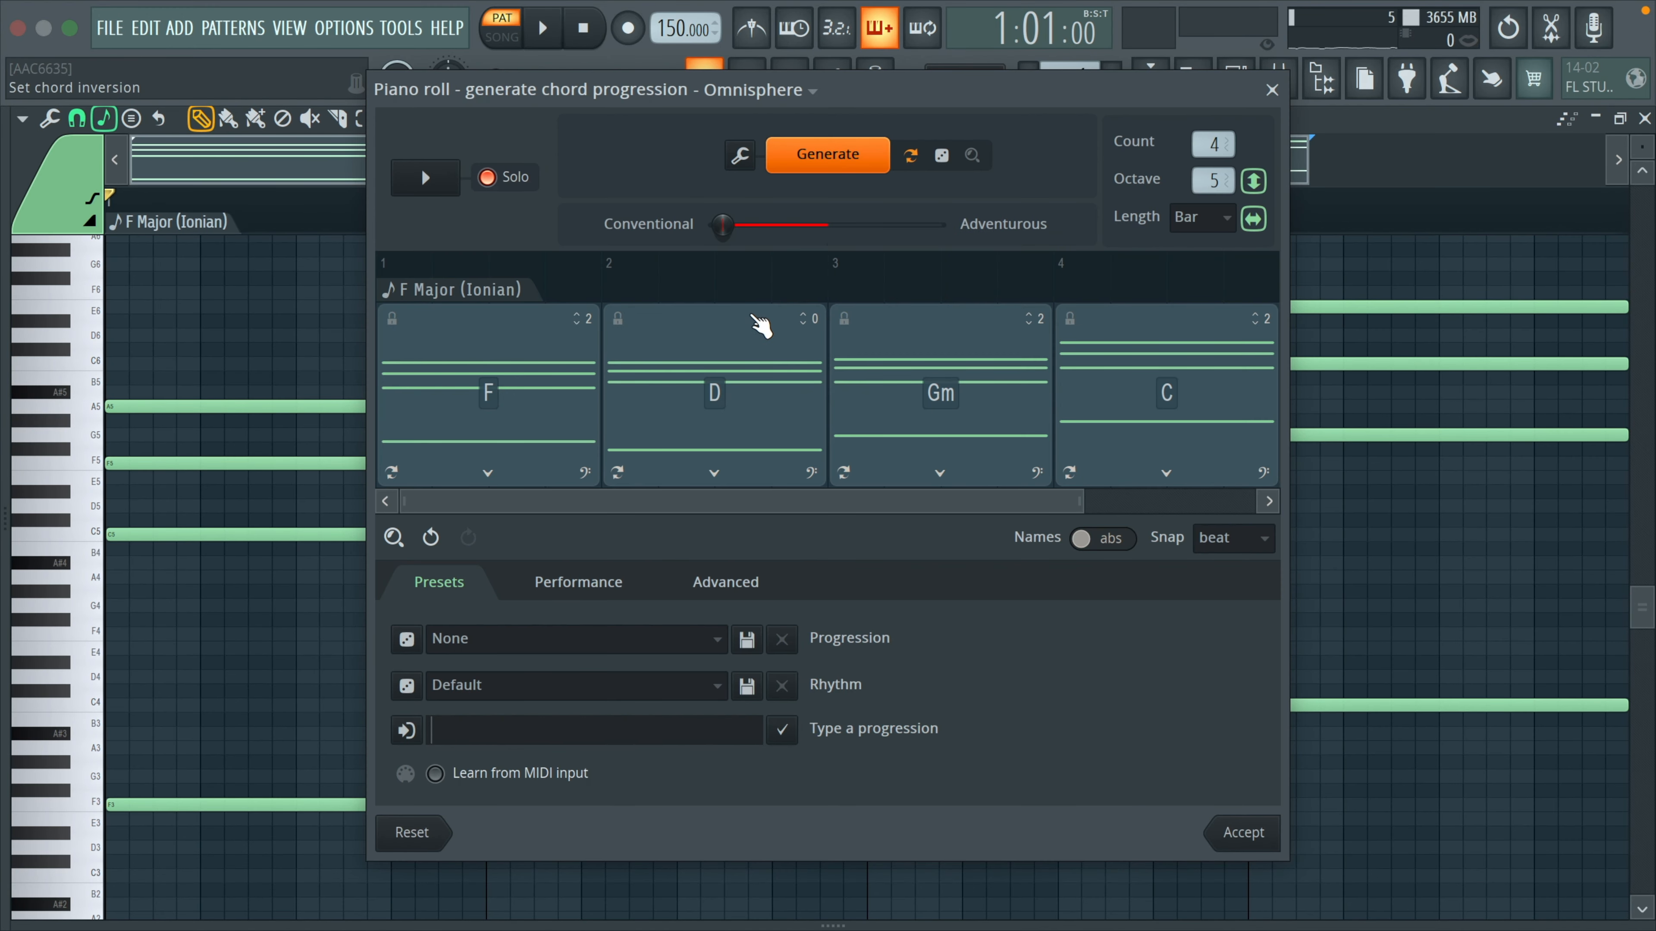
key(space)
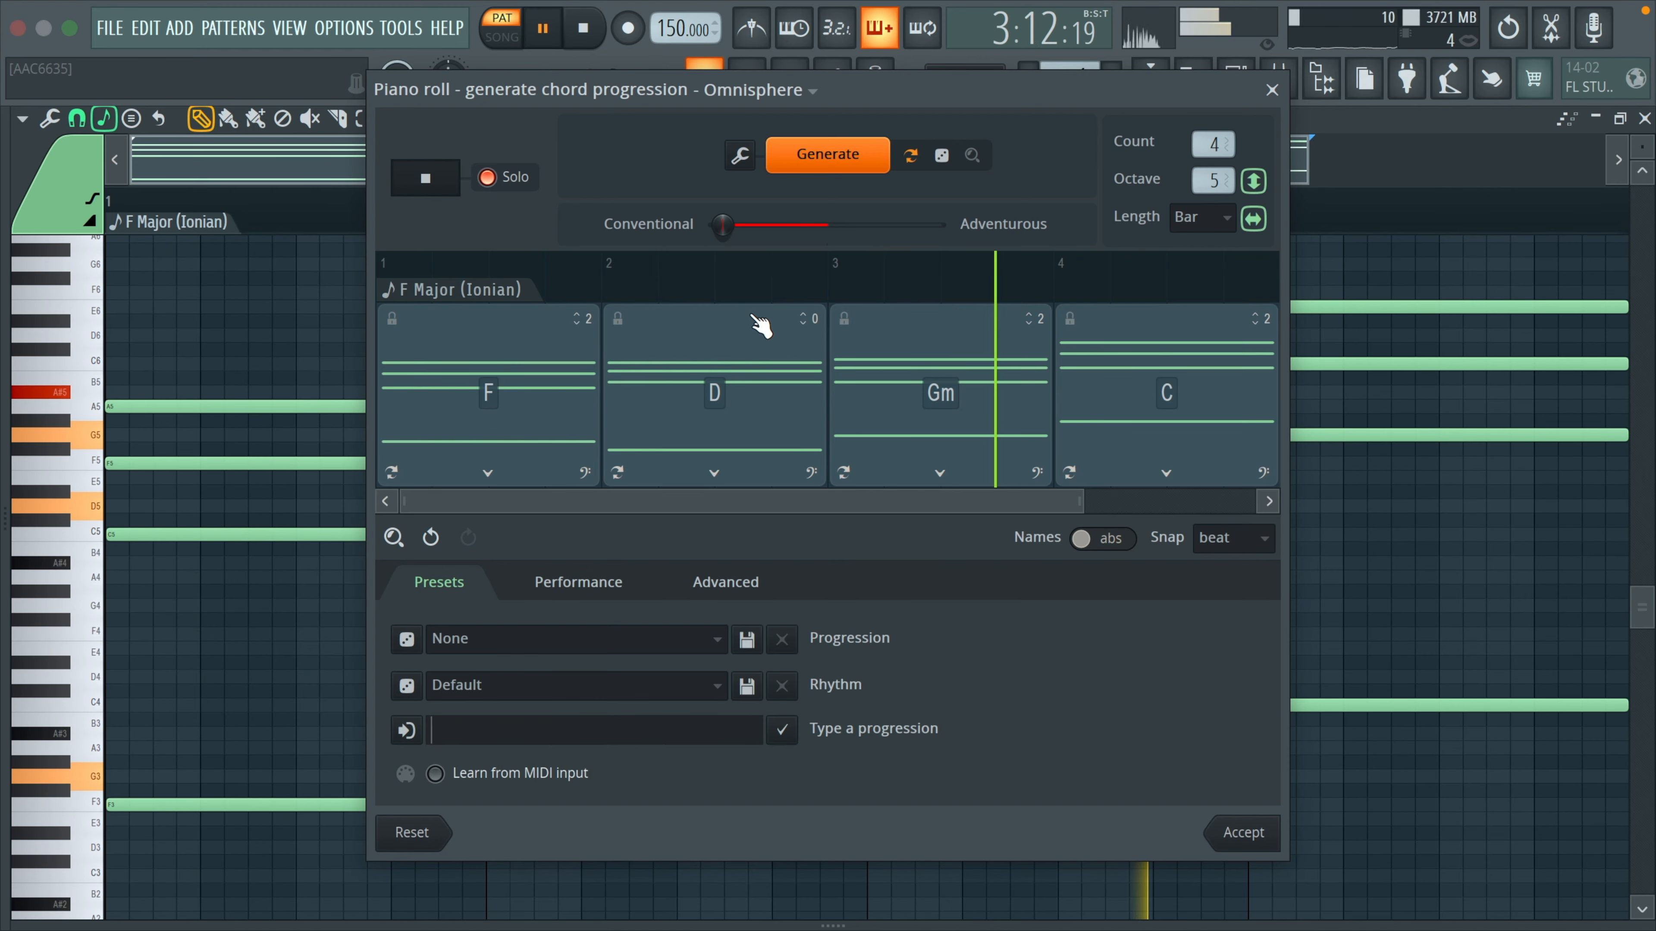
key(space)
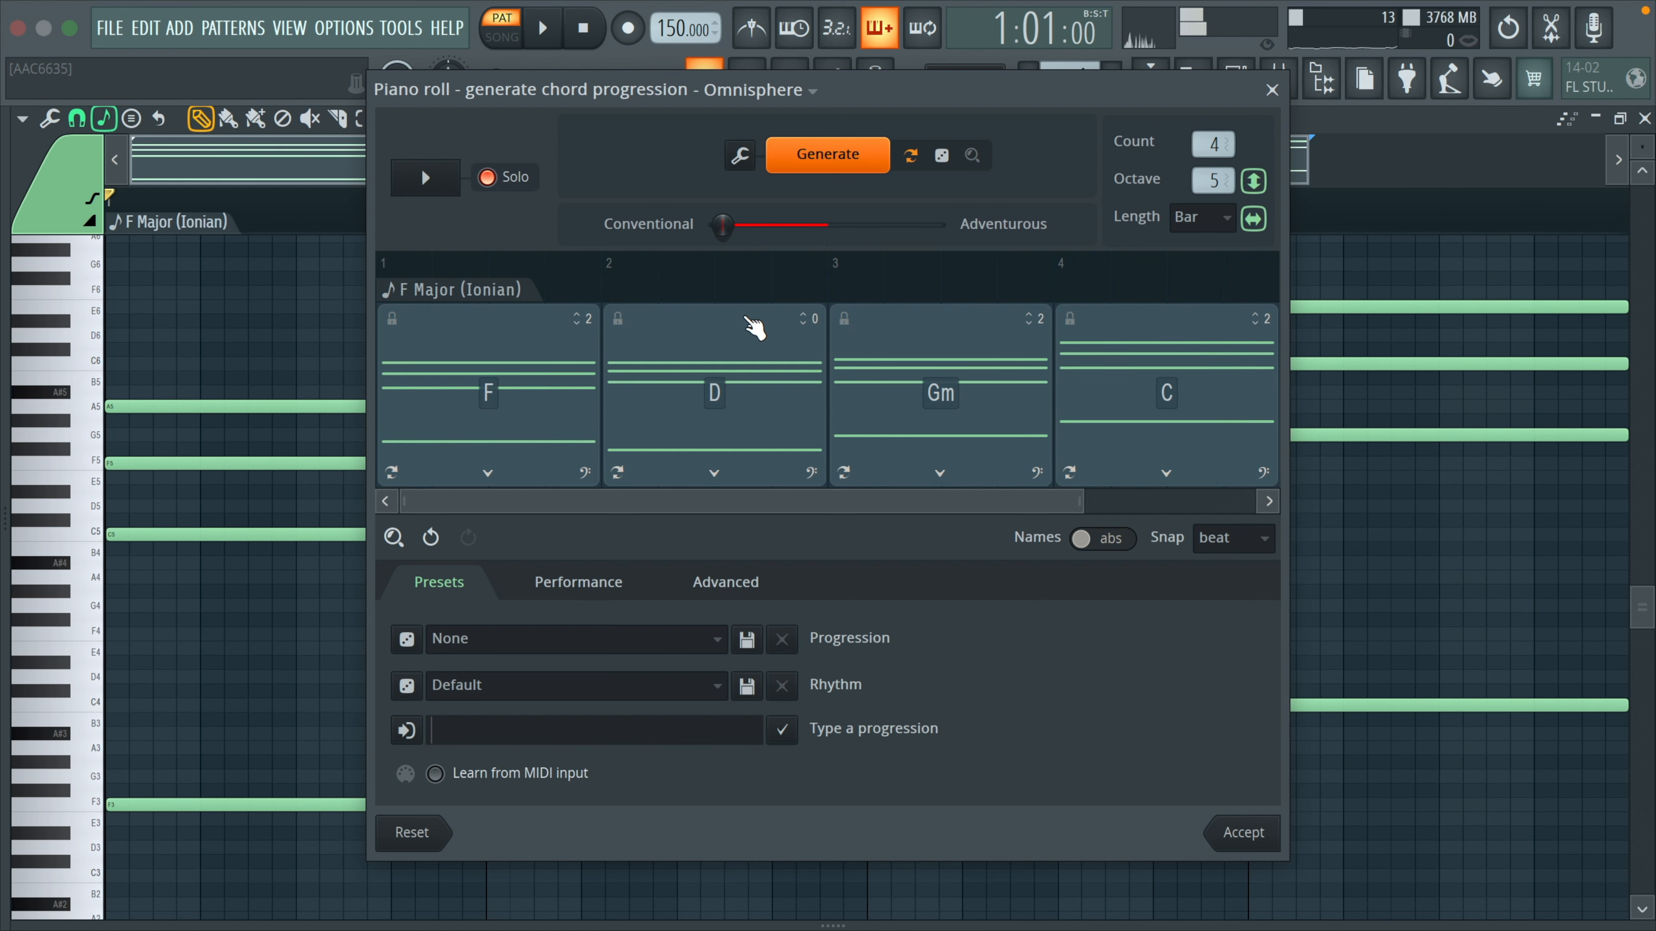
Set the generator's performance to Humanize, raise the strum time and listen to the strummed chords.
click(576, 590)
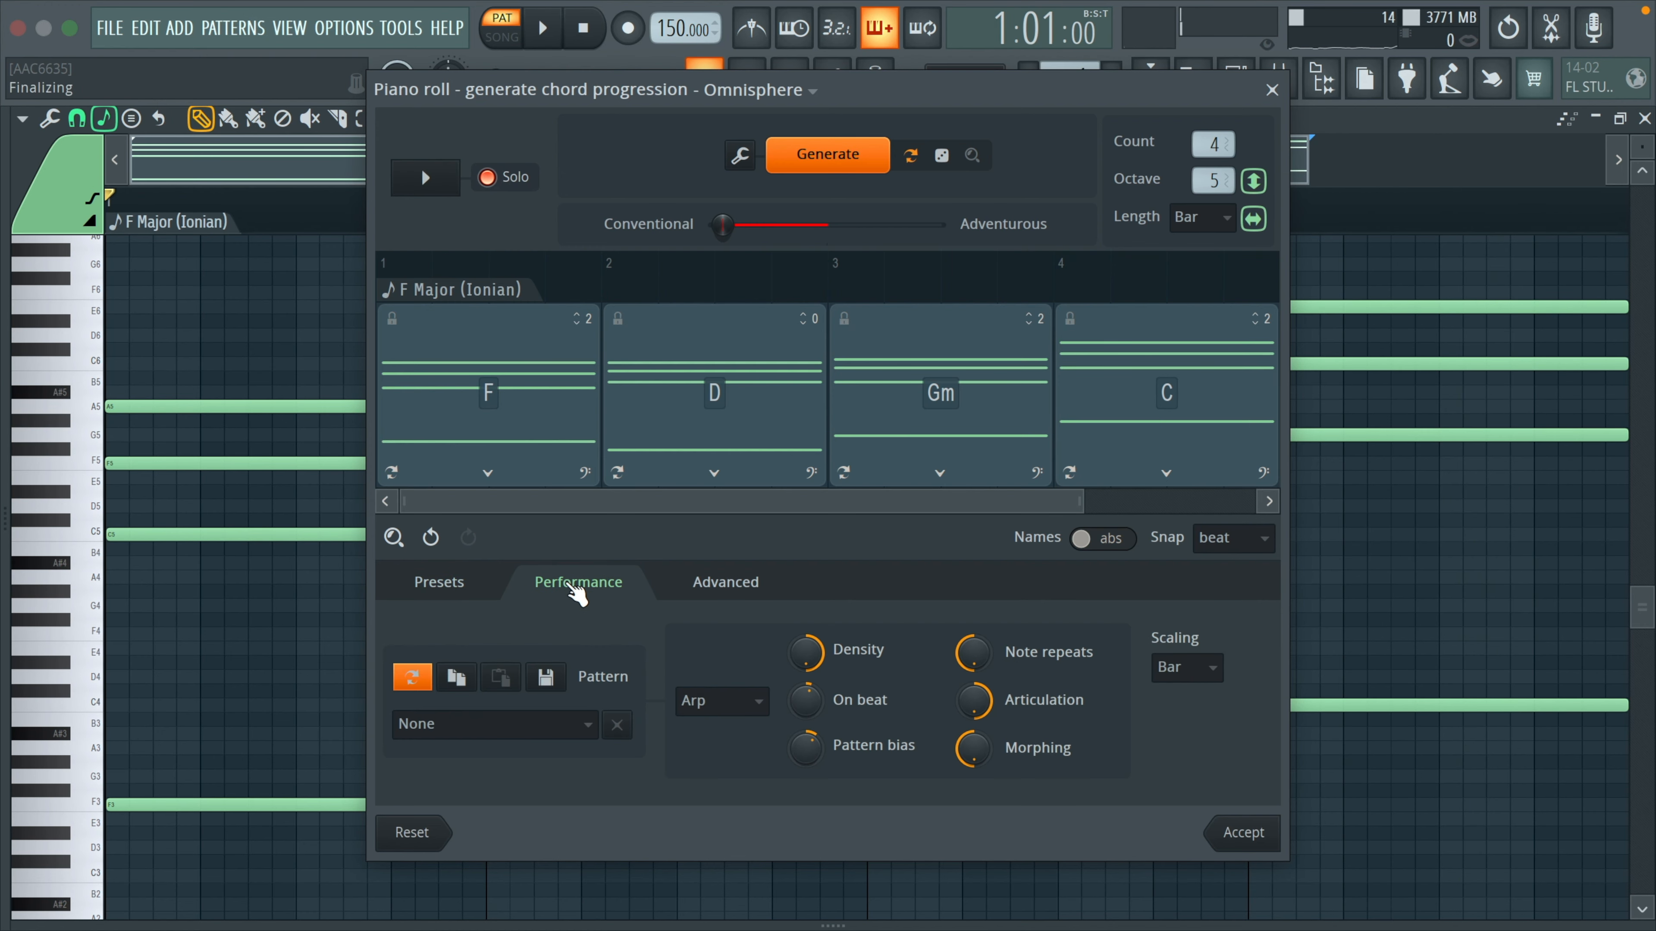
click(747, 705)
click(742, 780)
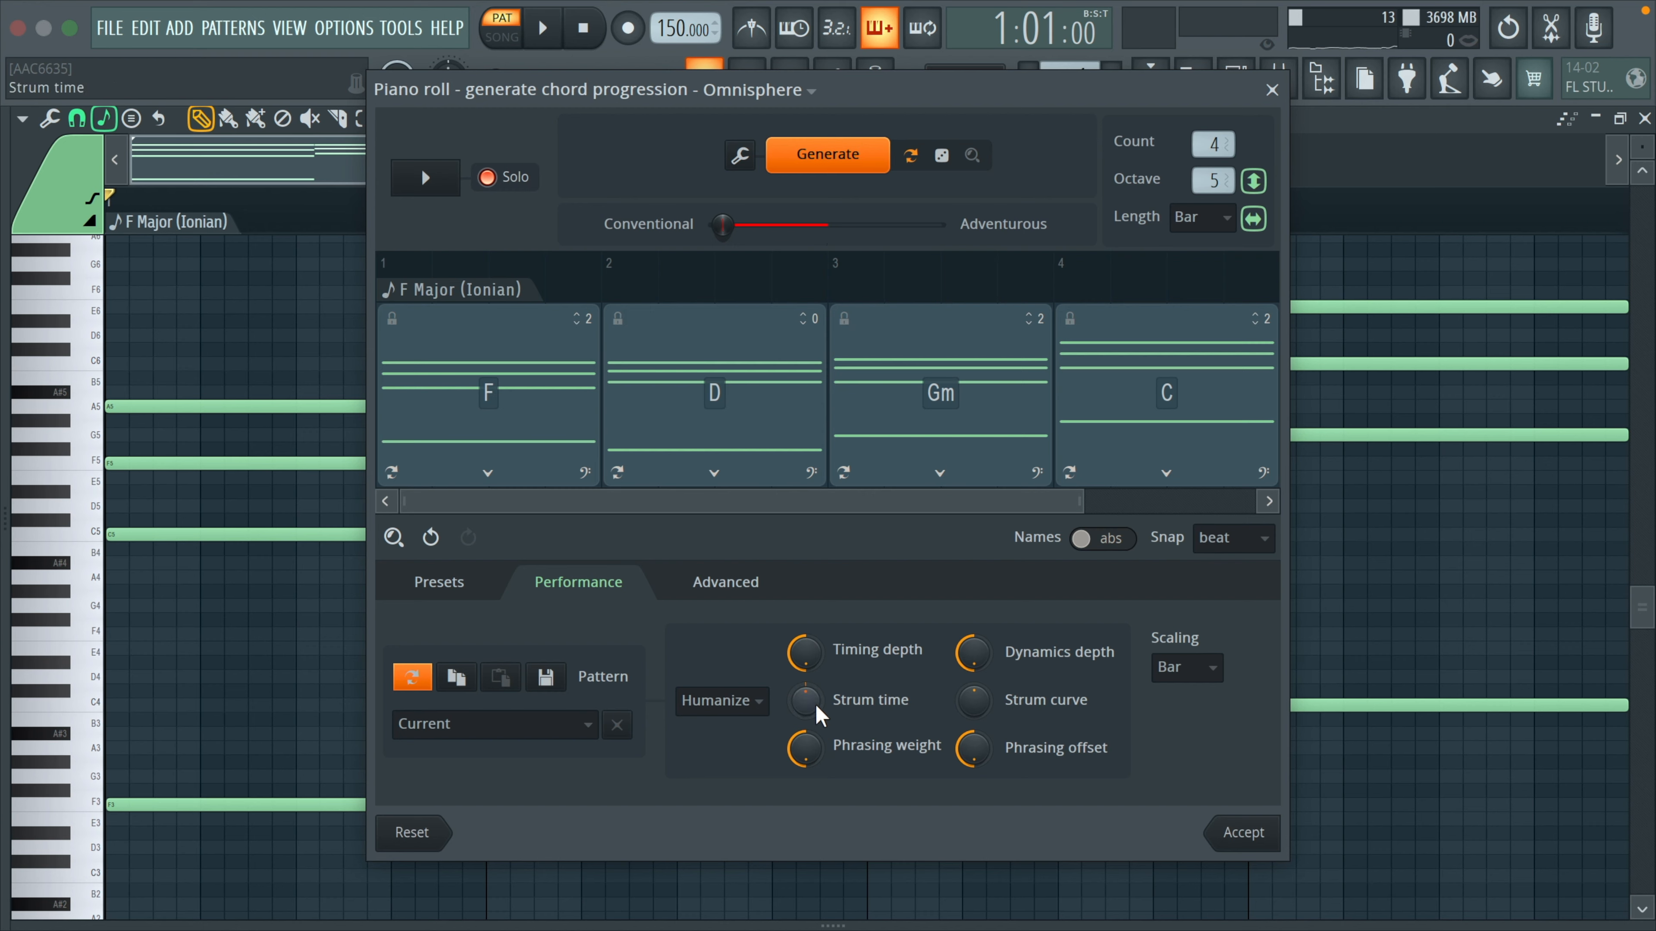
key(space)
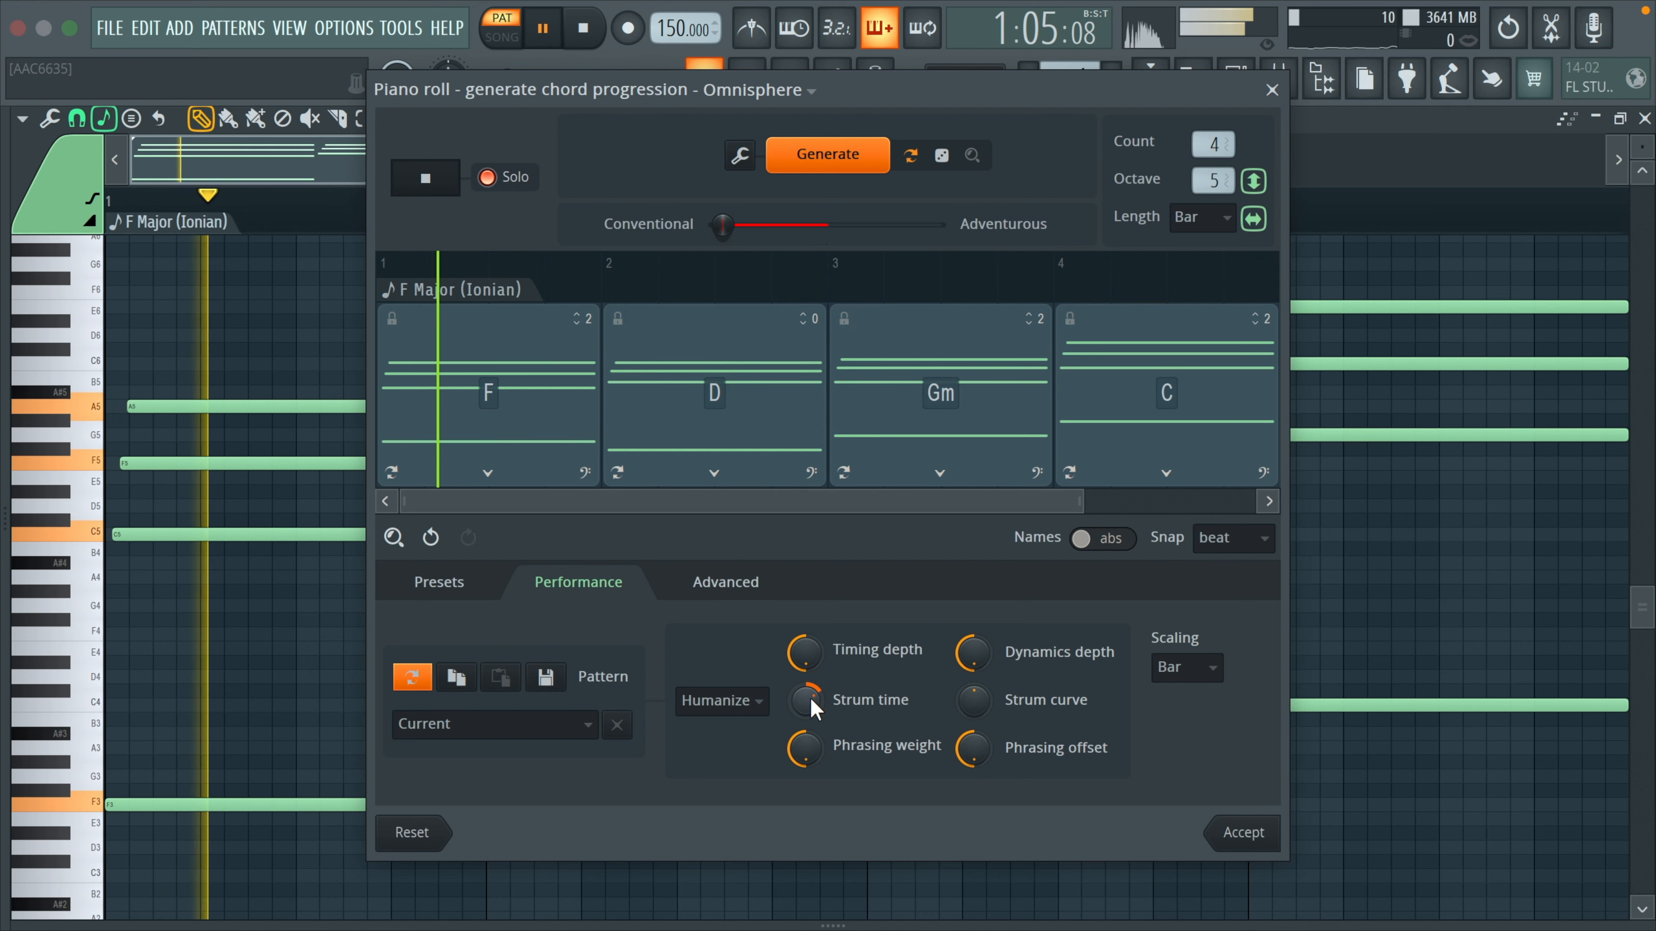
drag(810, 698, 810, 679)
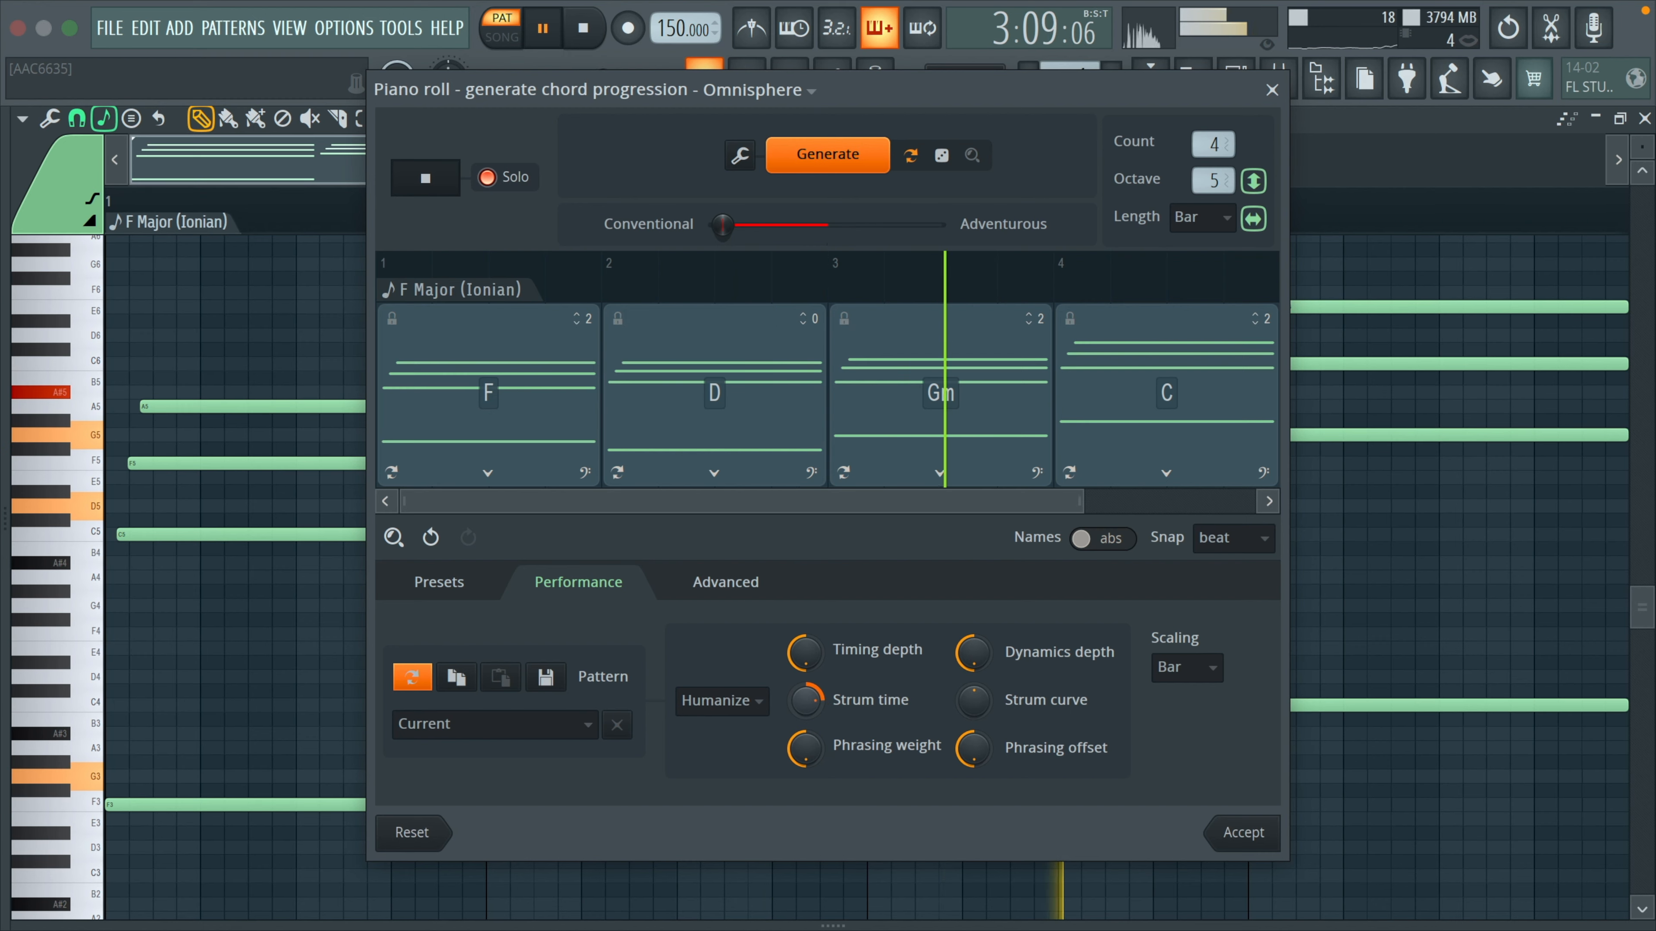
key(space)
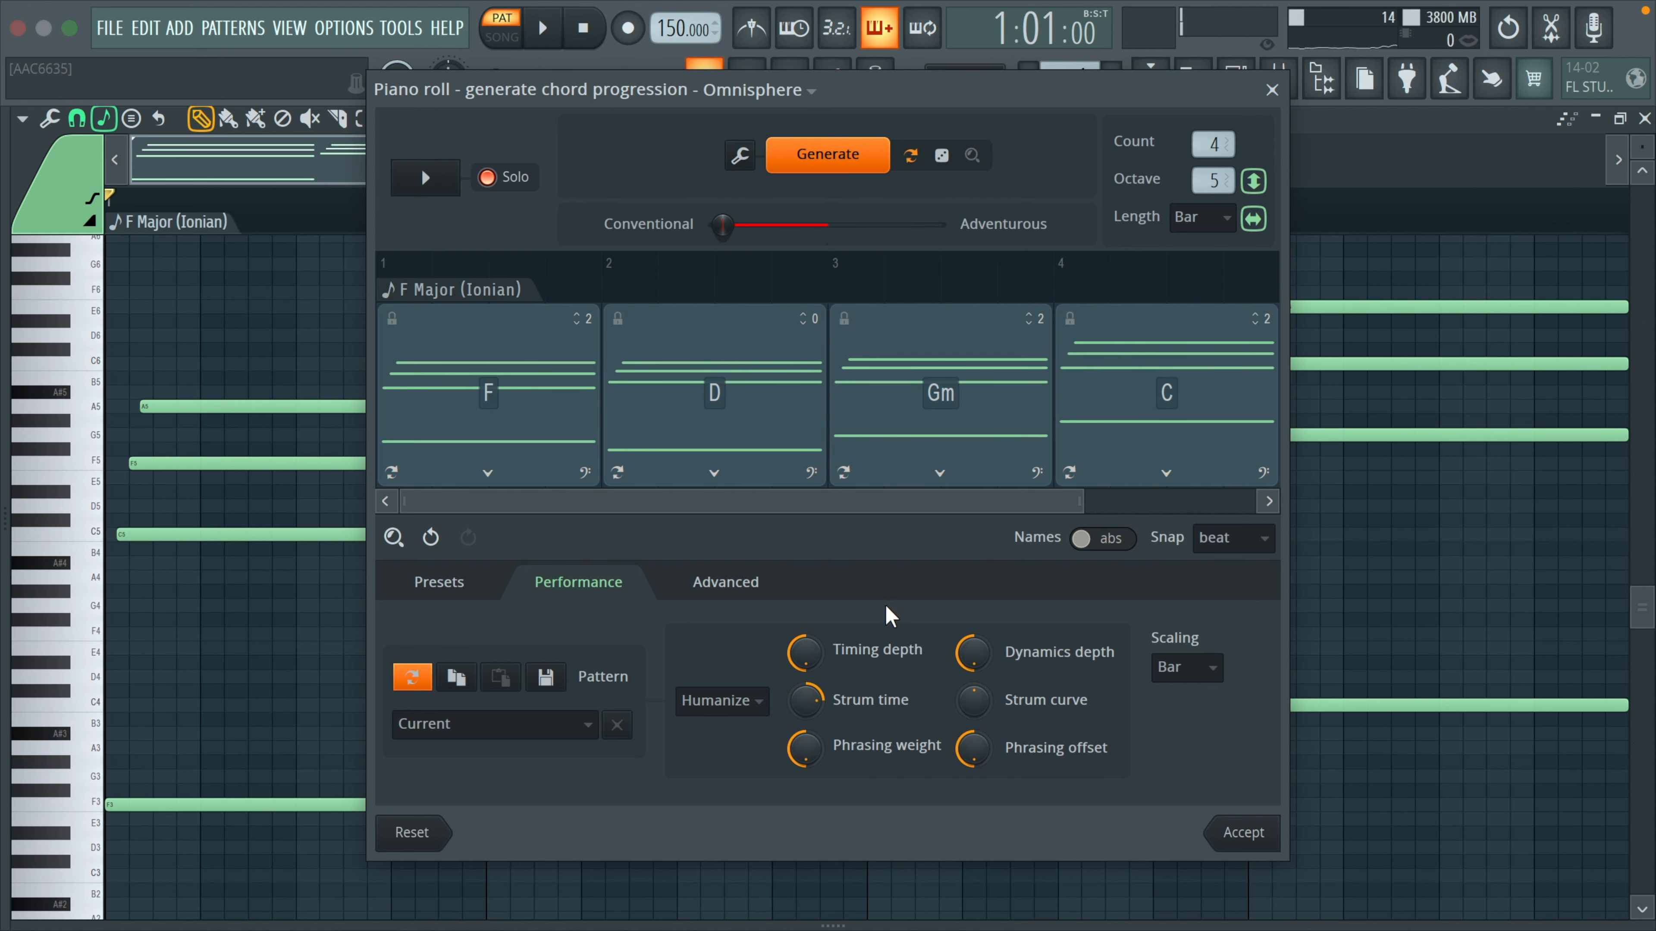
Switch the performance to Arp, generate a new performance pattern and play the arpeggiated progression.
click(750, 710)
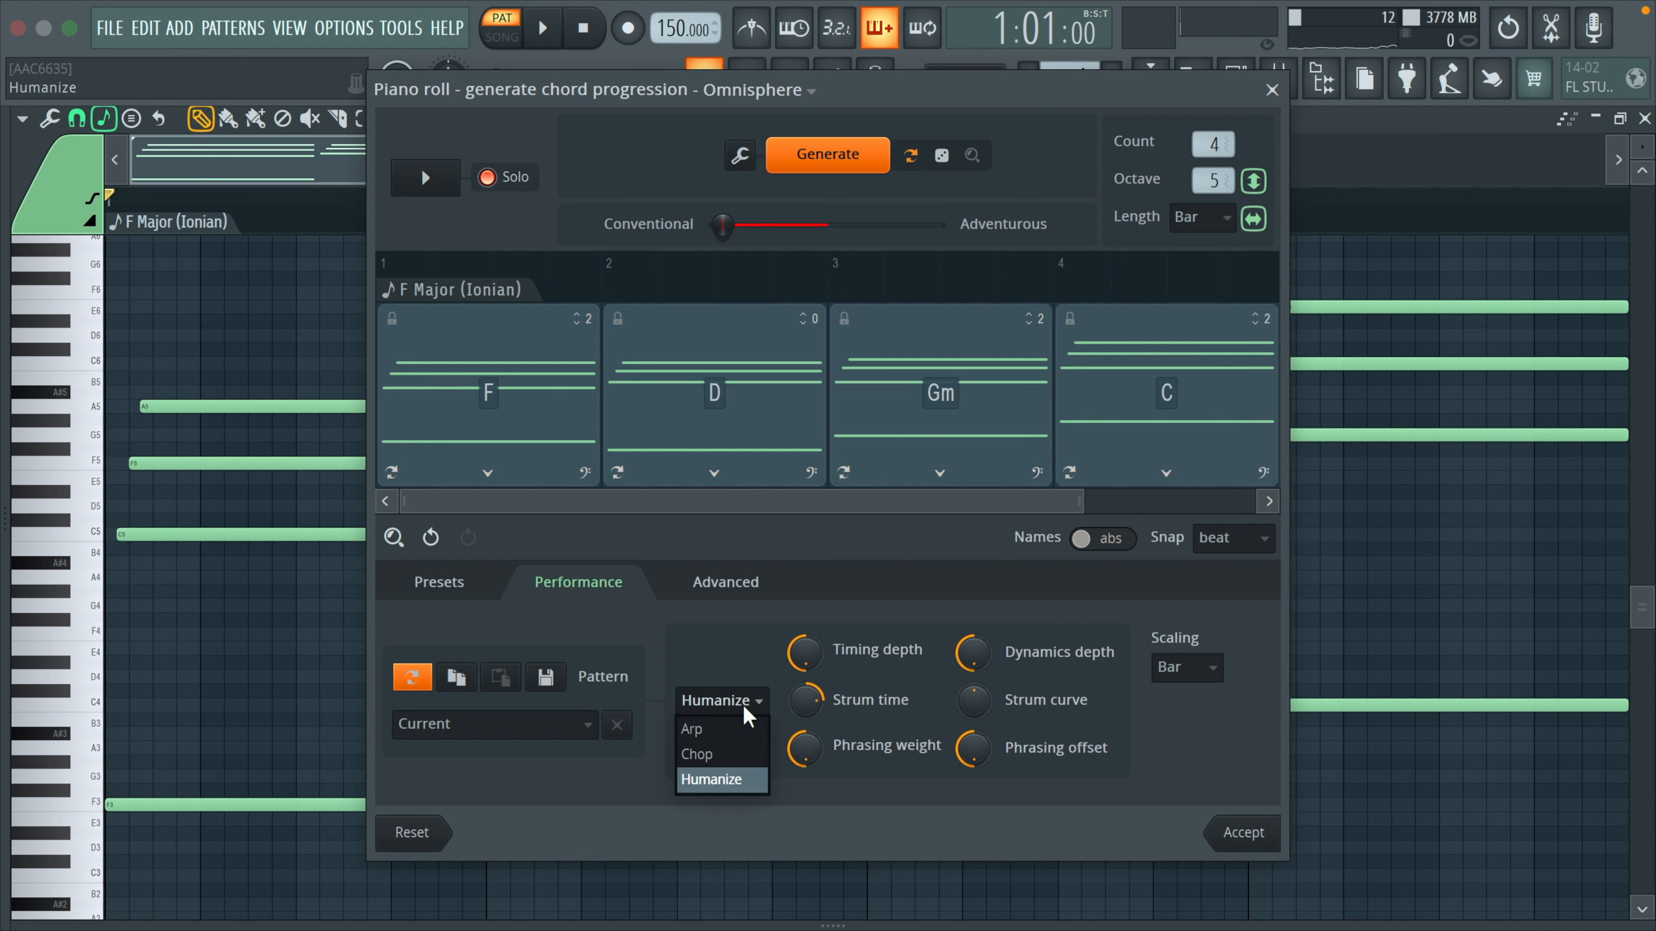
click(721, 731)
click(404, 678)
key(space)
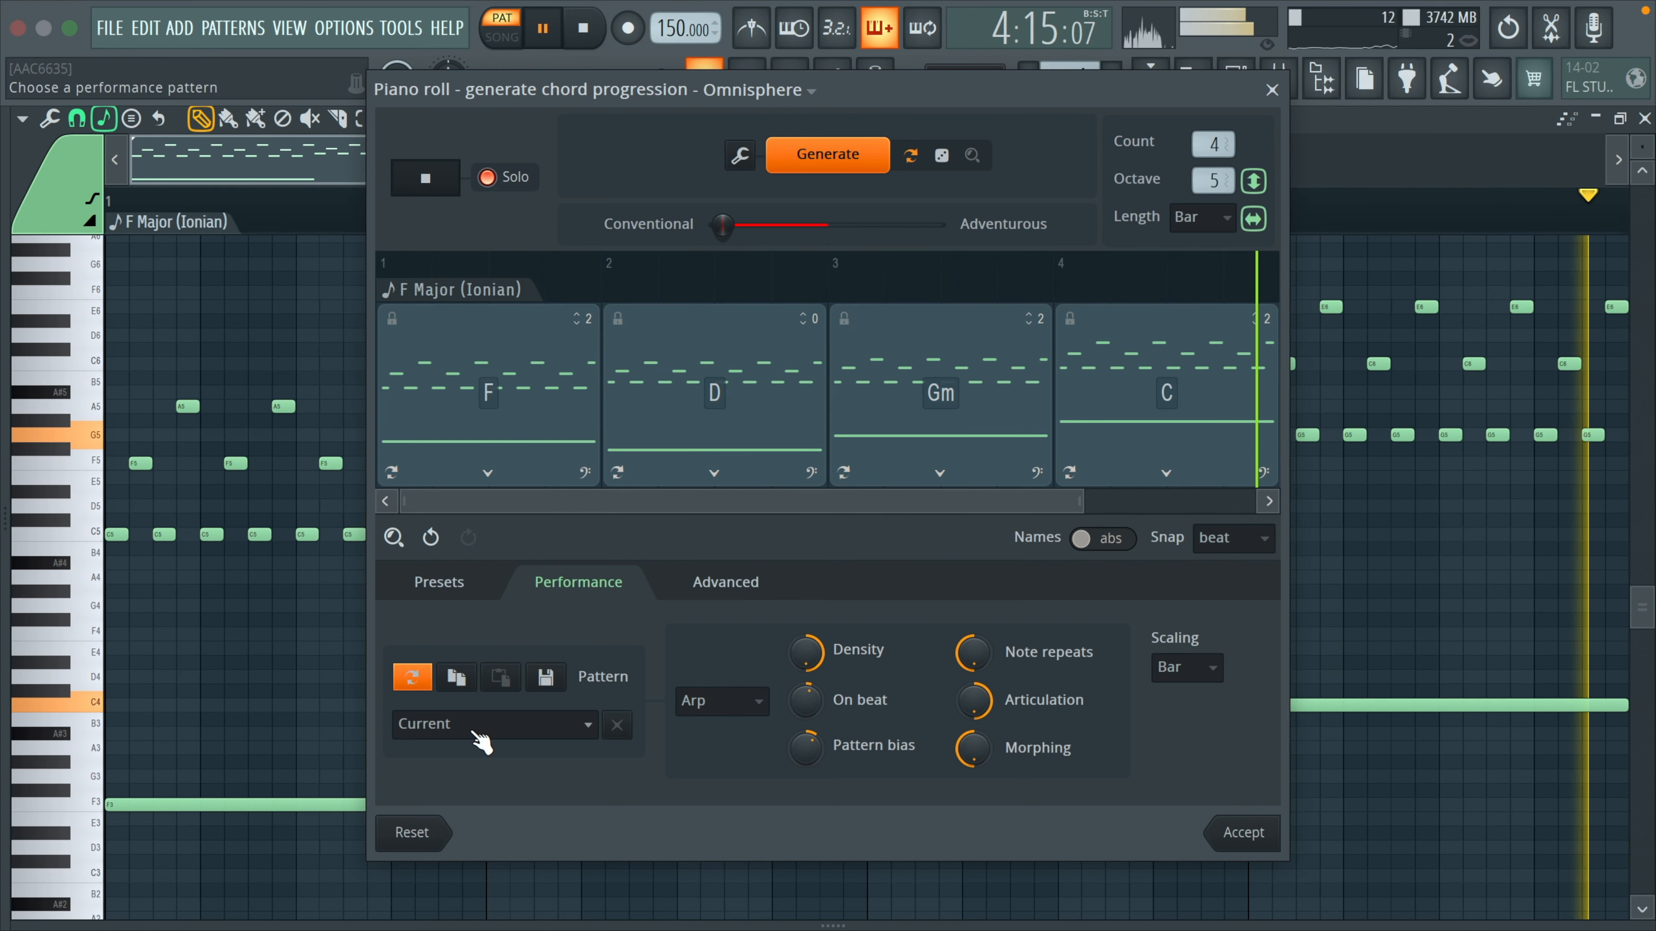
Select the Up 4 arp pattern, lower its Density, On beat and Articulation, and raise Note repeats while the progression plays.
scroll(480, 737, down, 1)
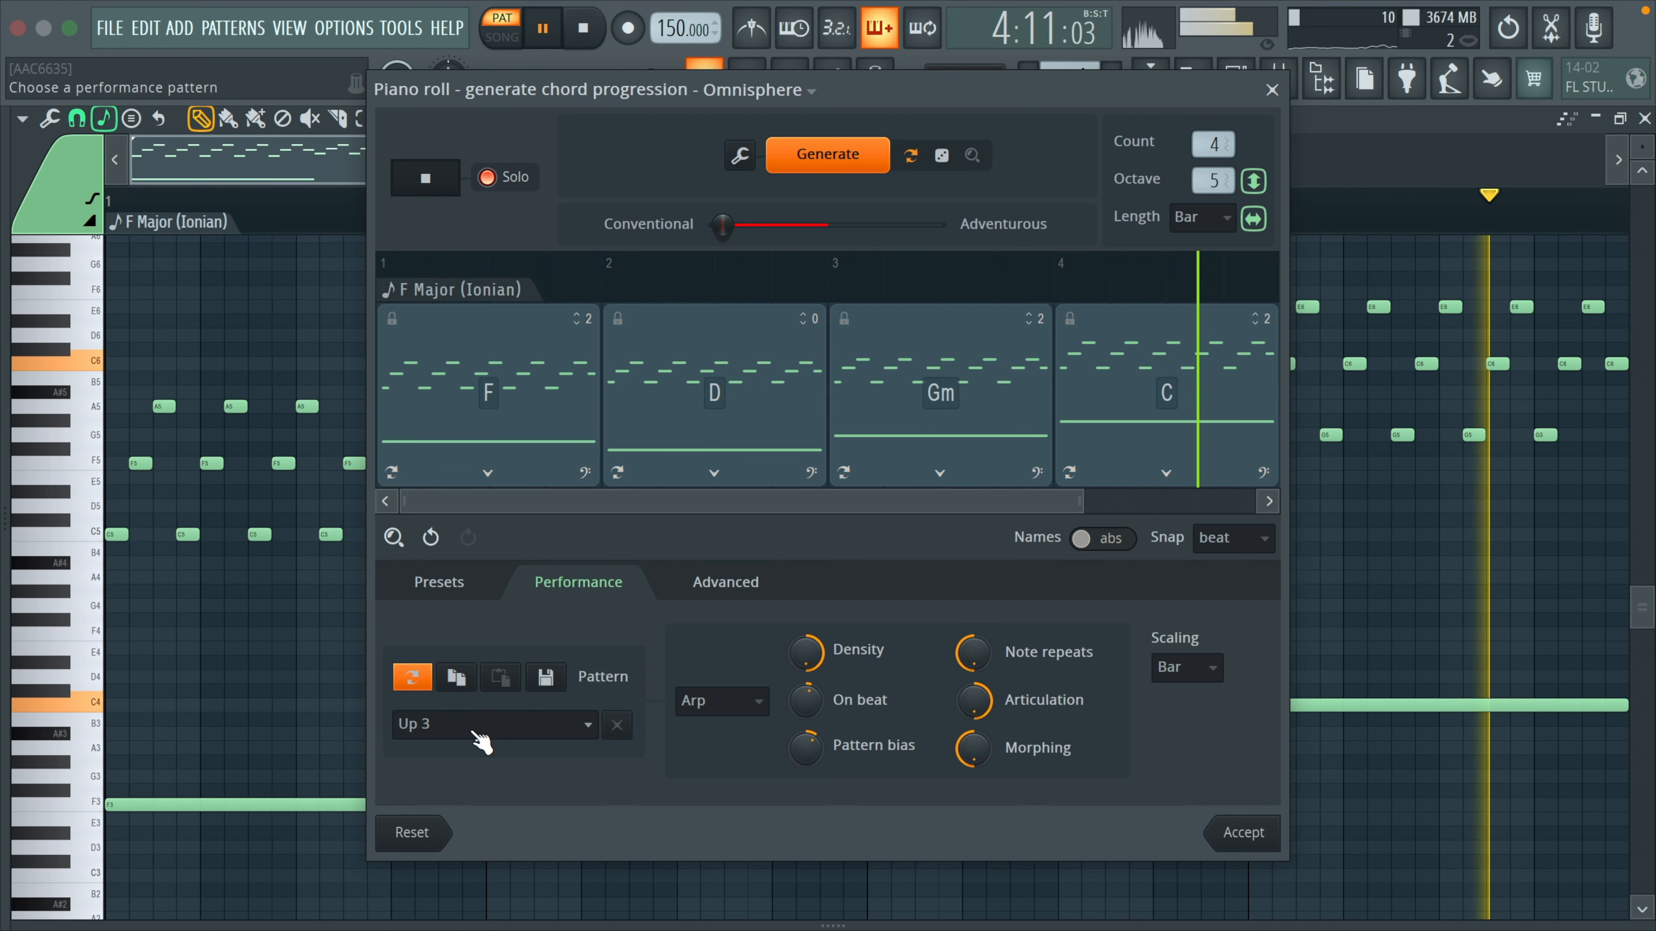
scroll(481, 737, down, 1)
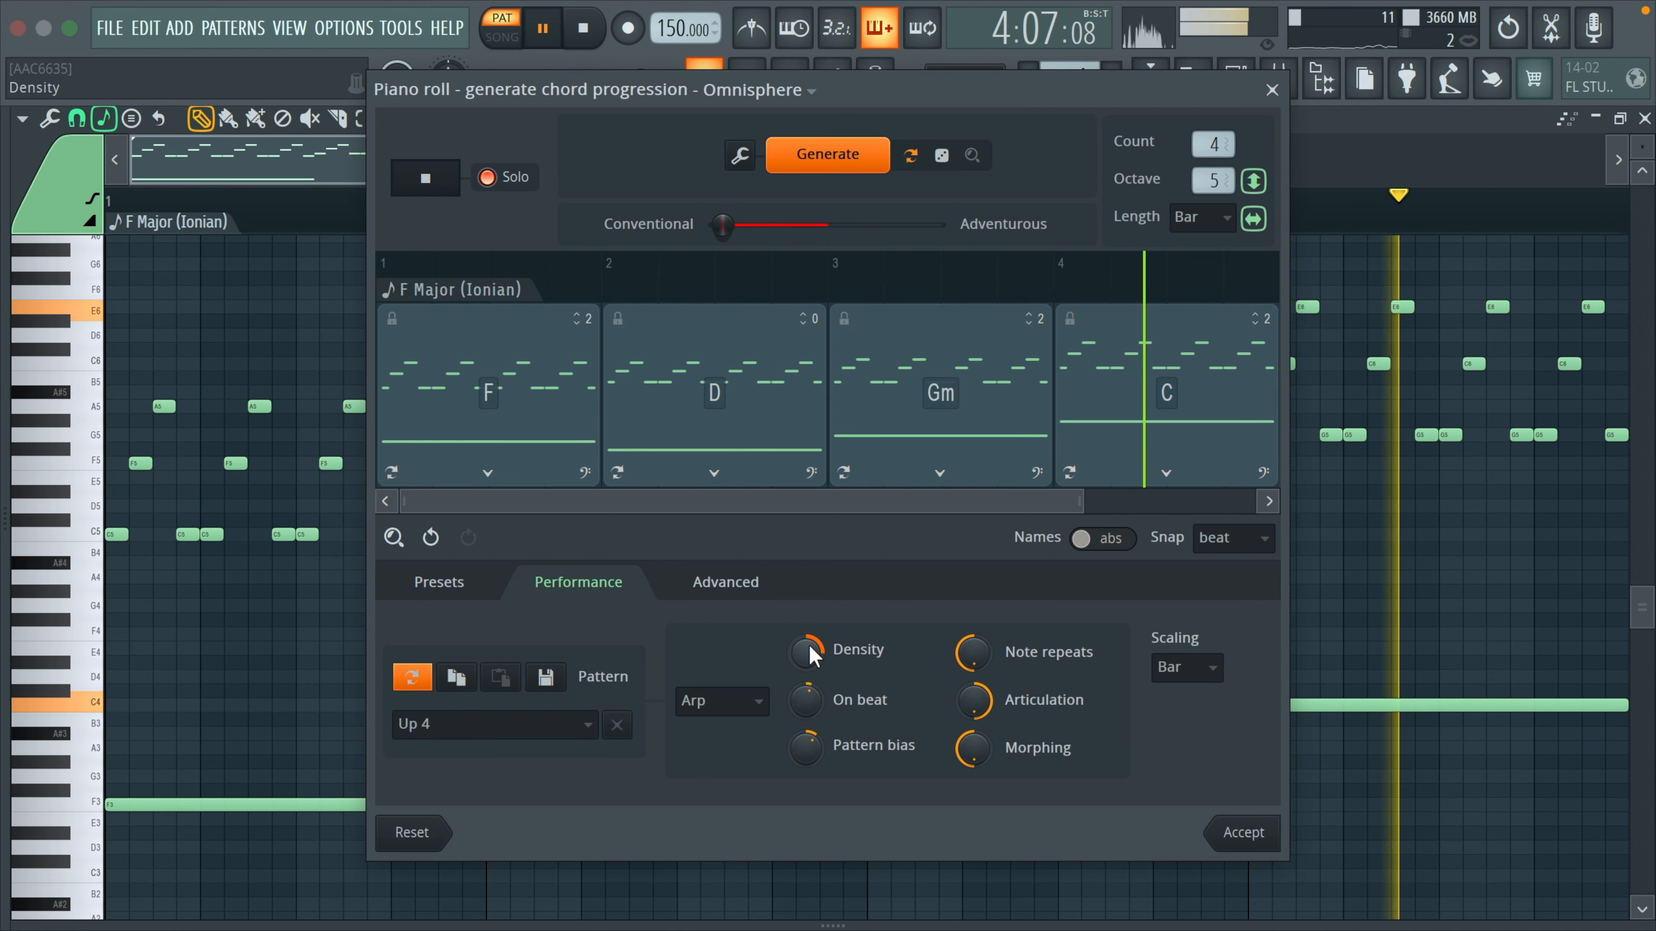
drag(810, 654, 818, 799)
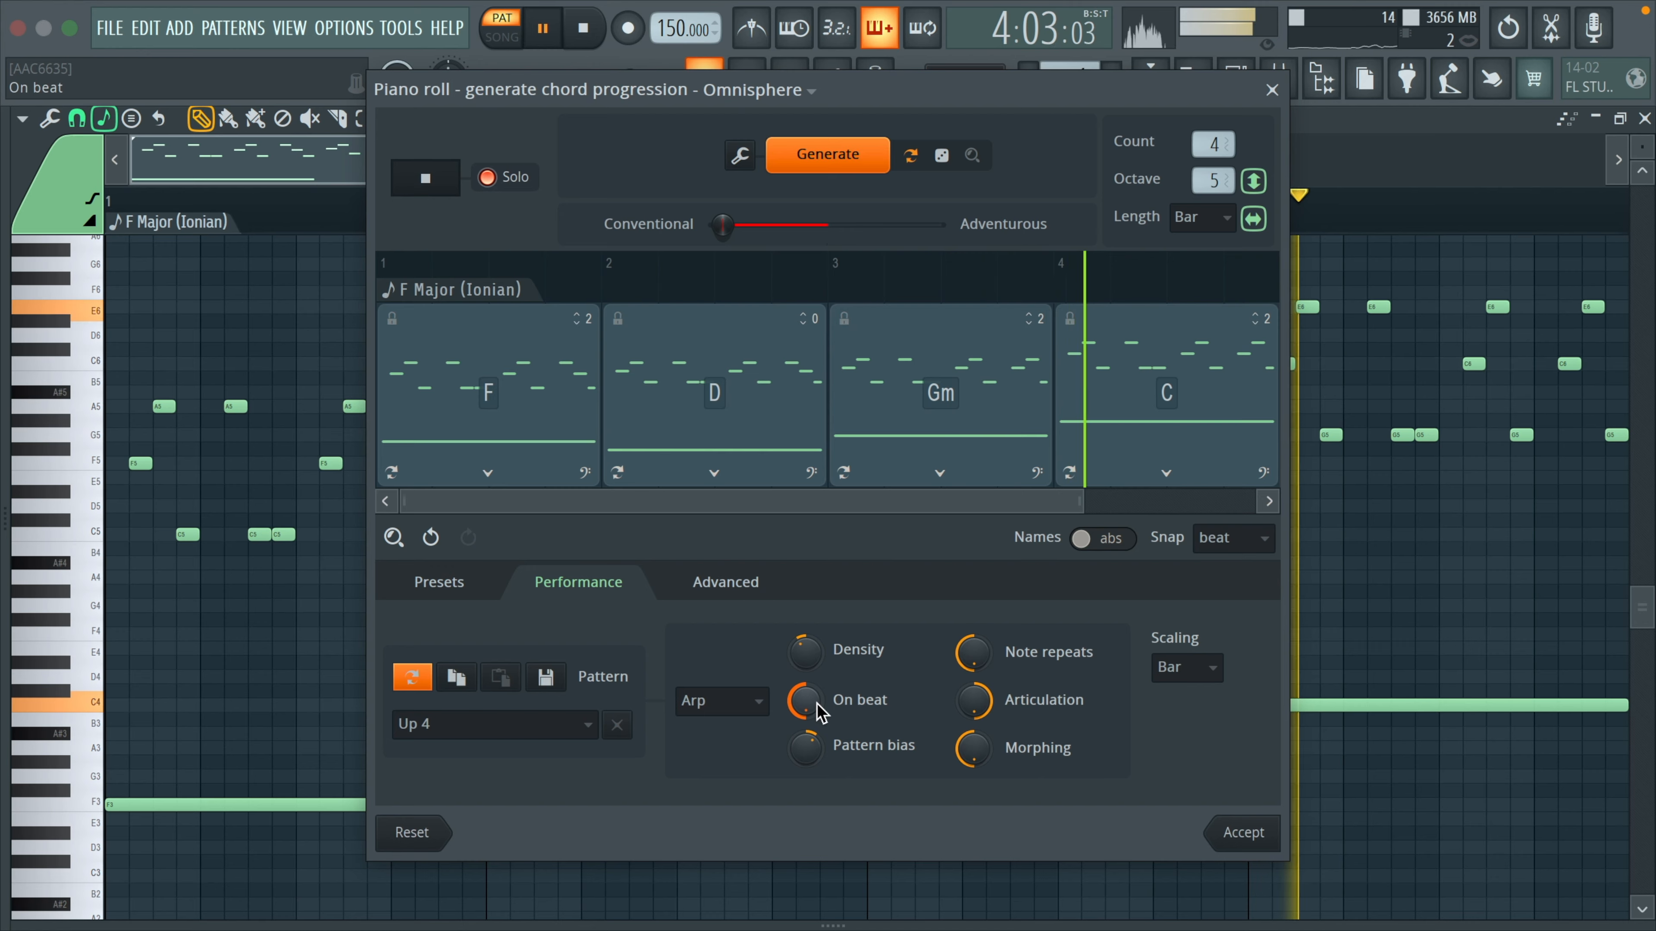
drag(976, 703, 975, 782)
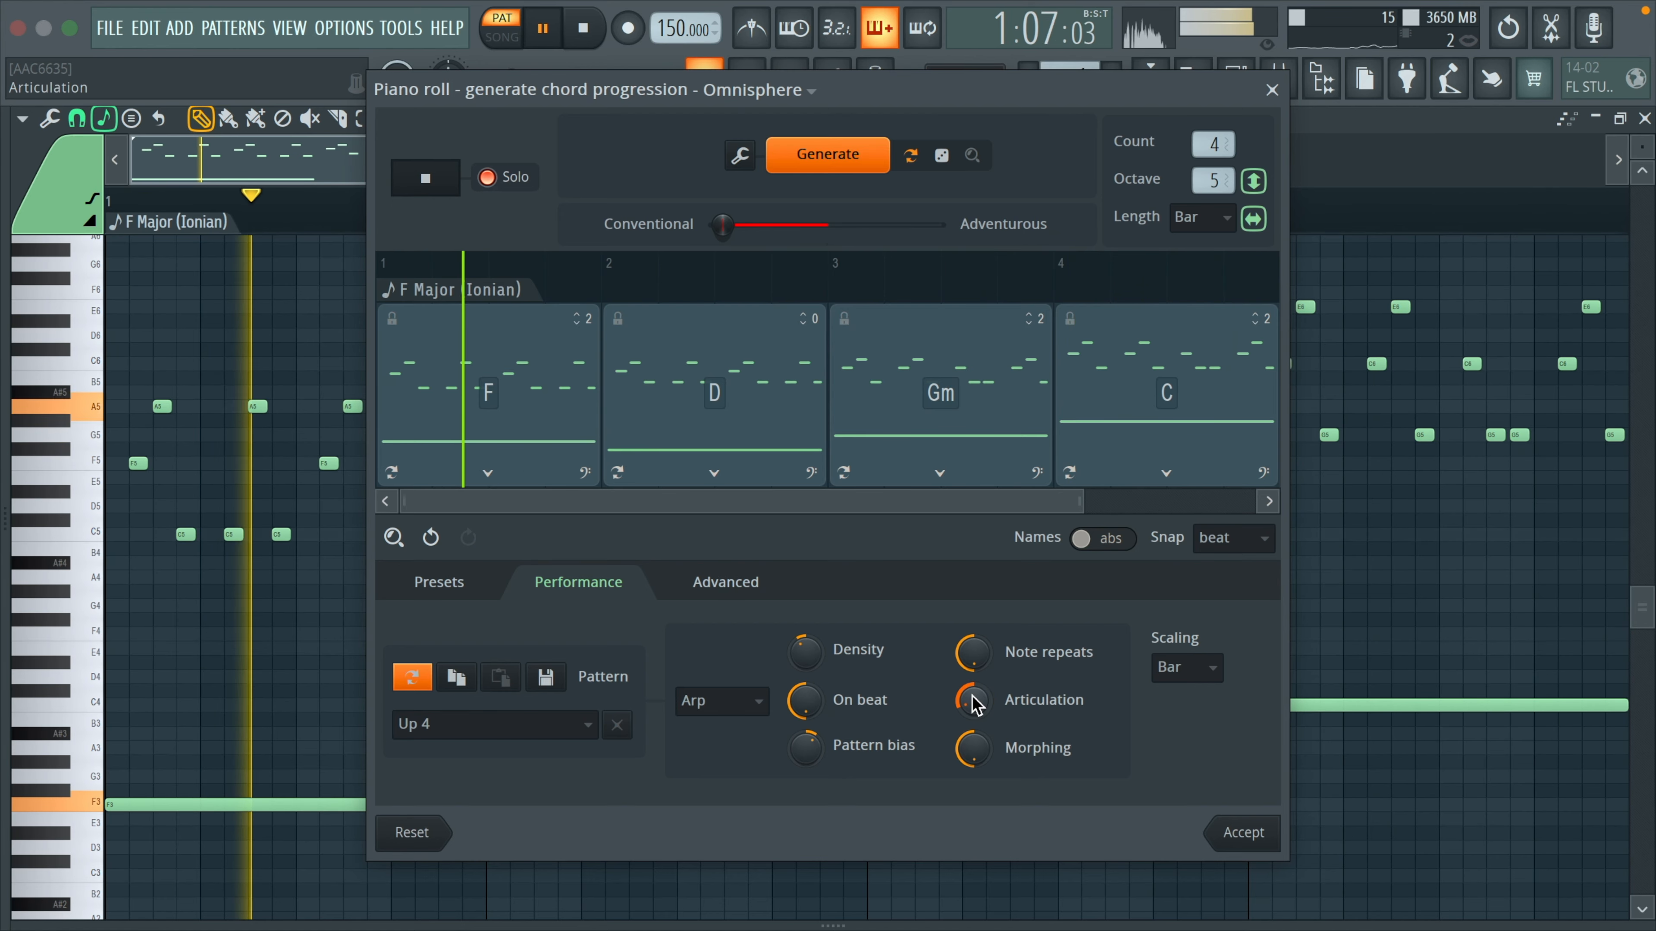
drag(979, 661, 979, 597)
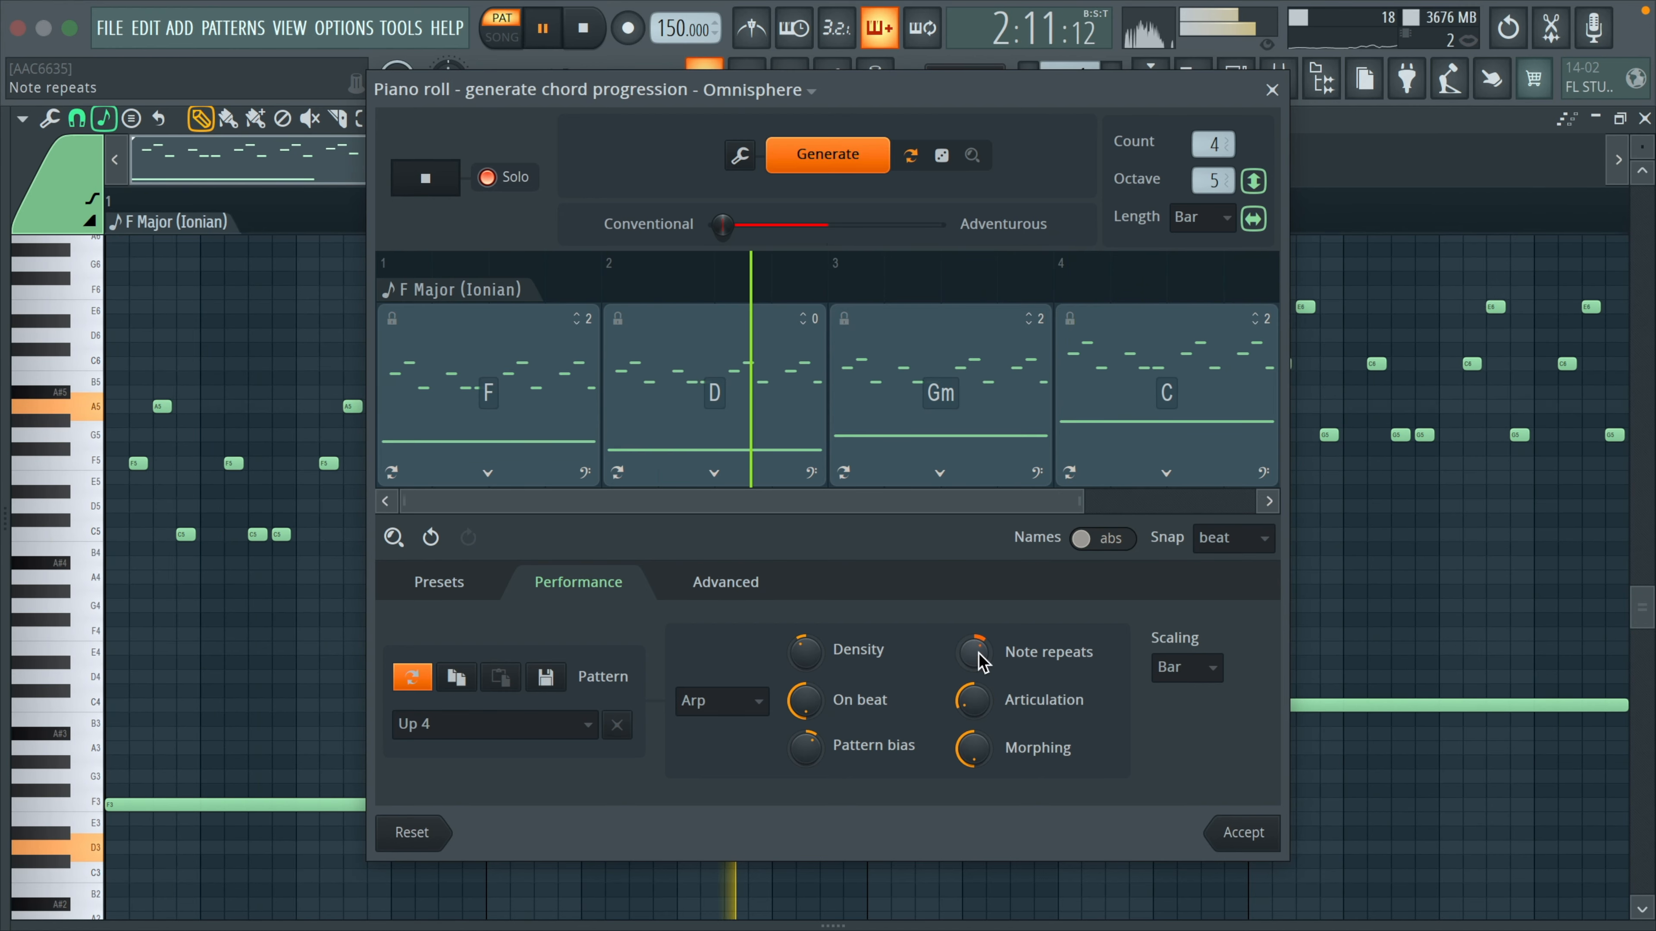
drag(980, 662, 980, 630)
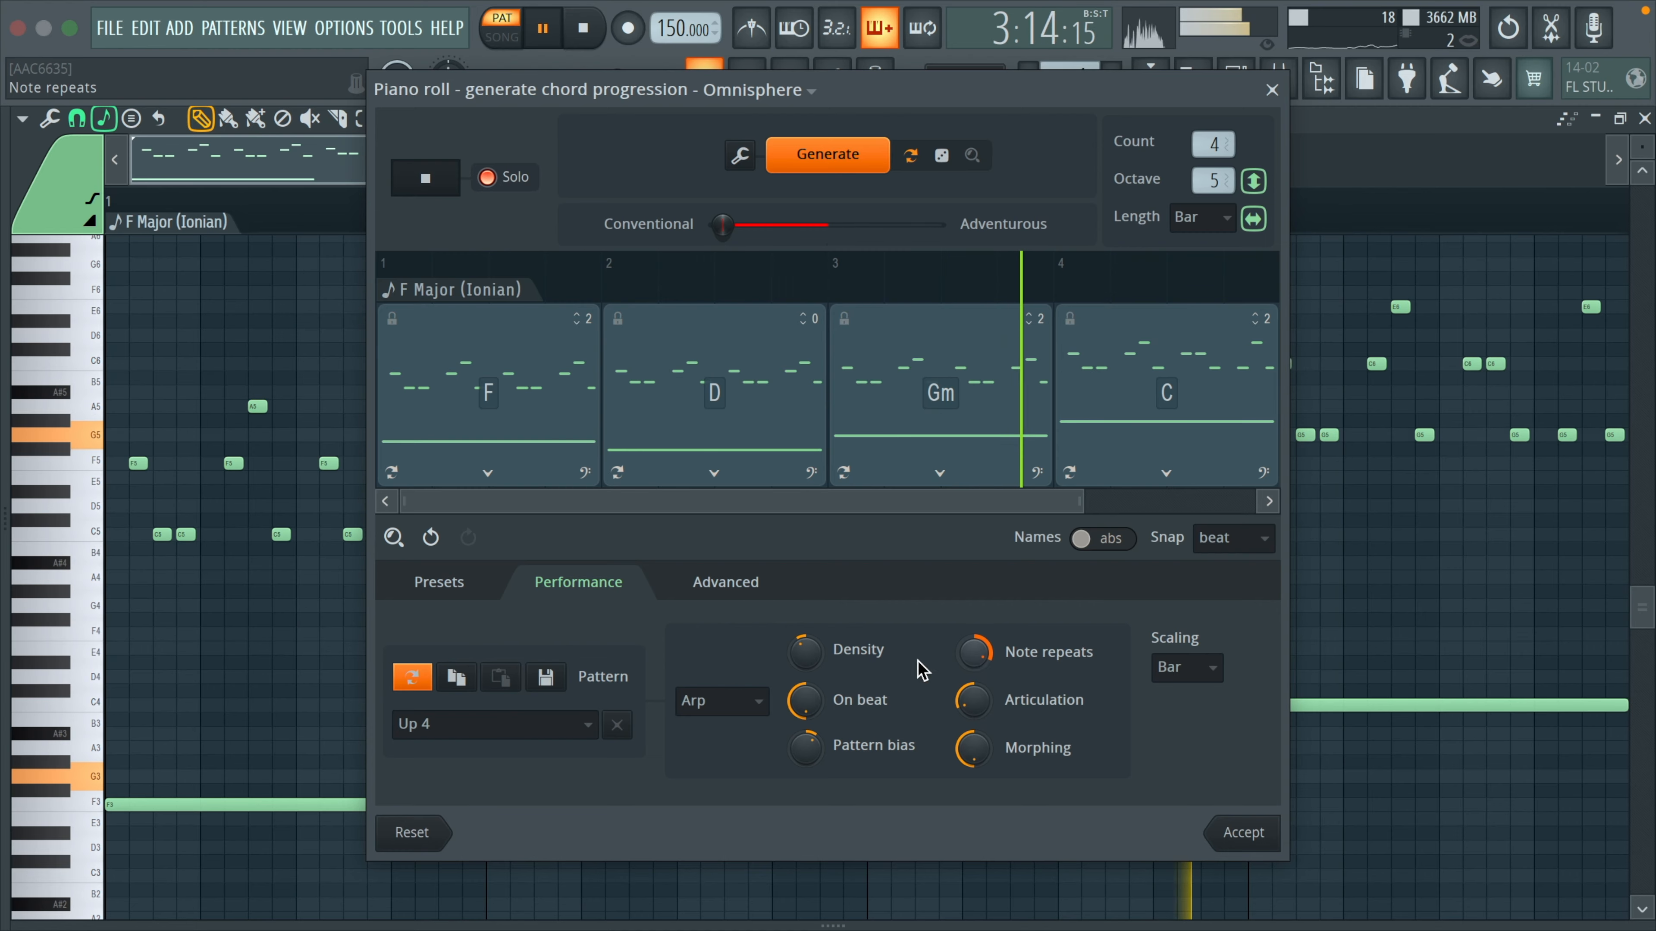
Audition further arp patterns from Morph 1 through Down 3 to Oscillate 6, and set the performance back to Humanize.
scroll(496, 737, down, 1)
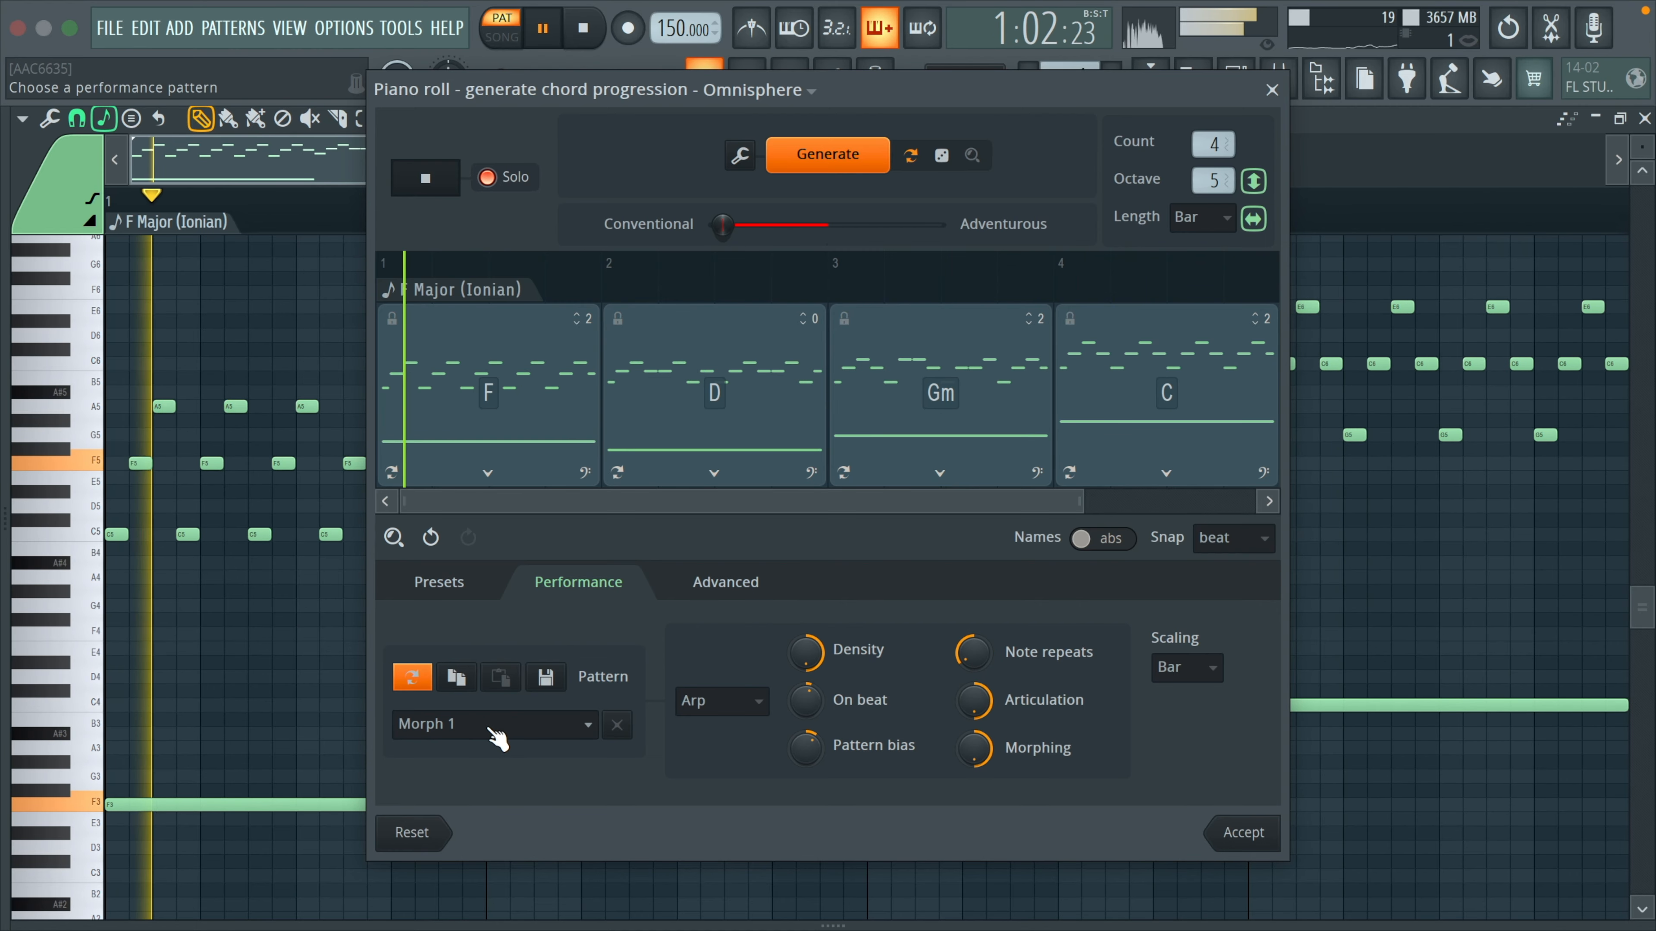
scroll(497, 737, down, 2)
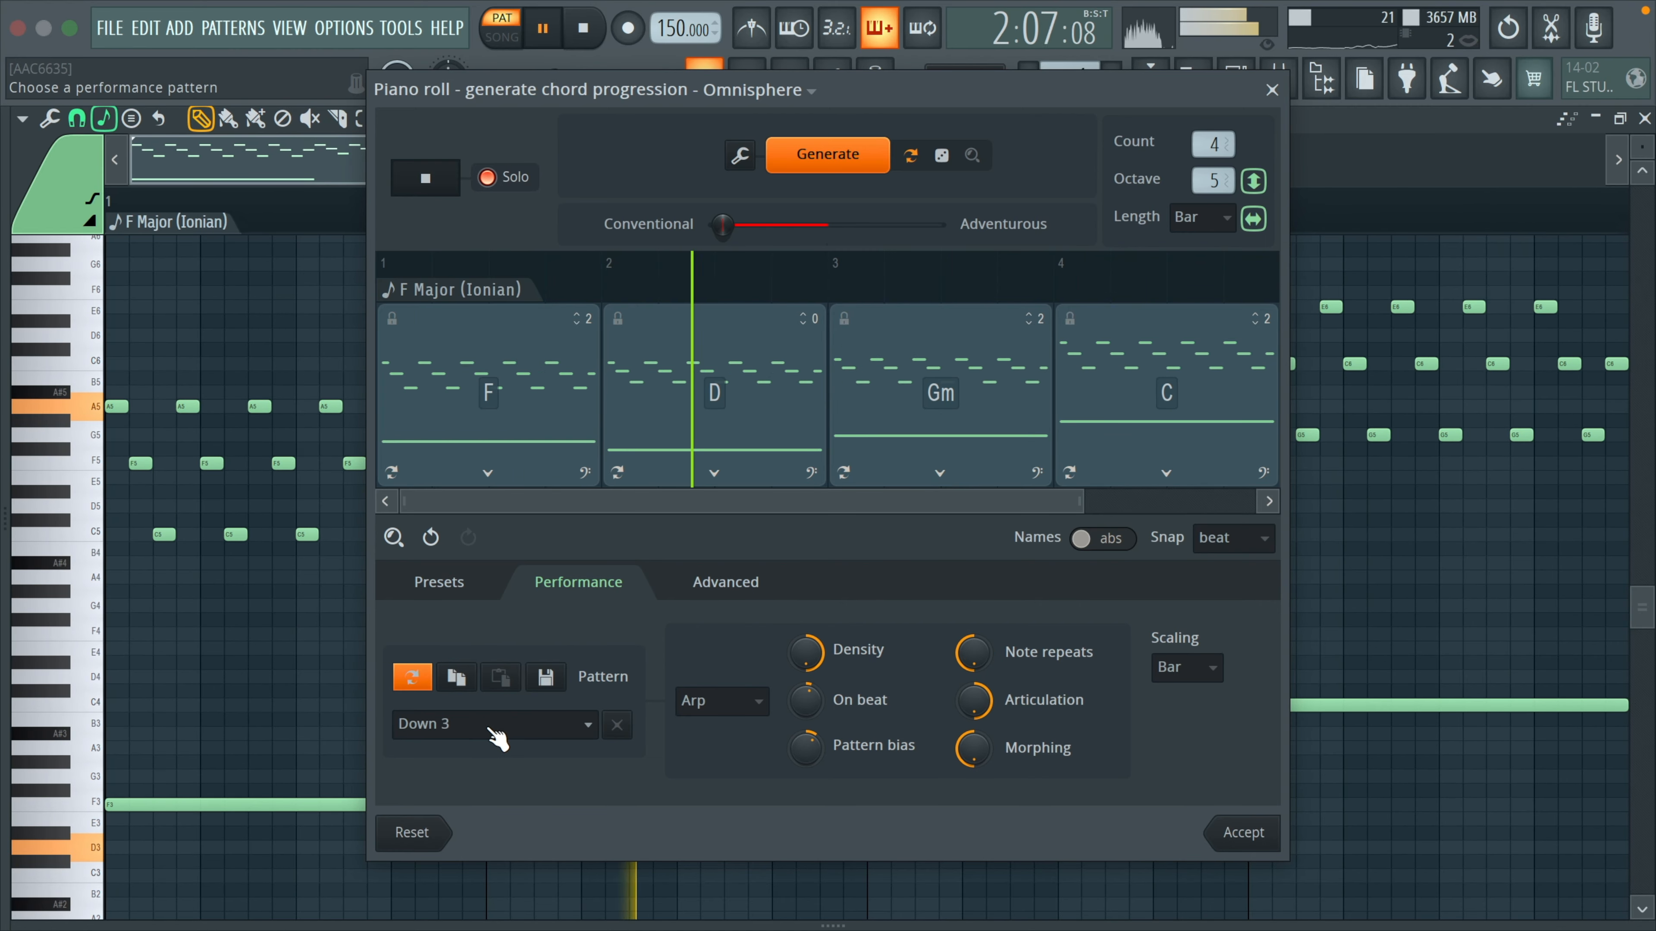
scroll(497, 737, down, 3)
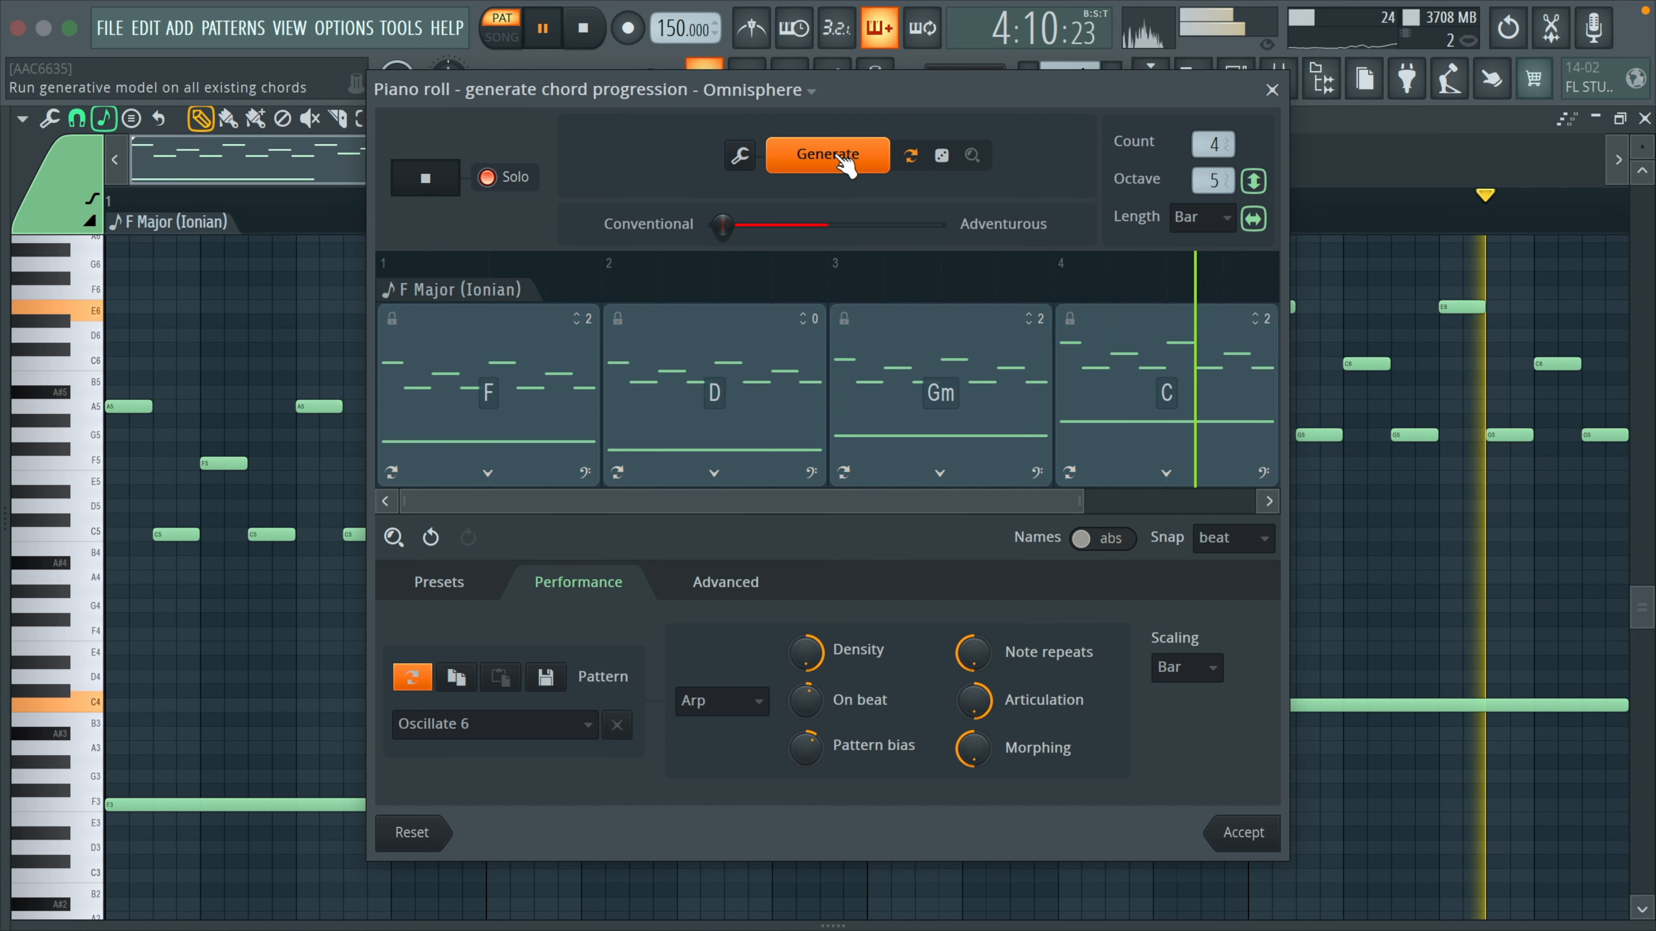
key(space)
click(731, 709)
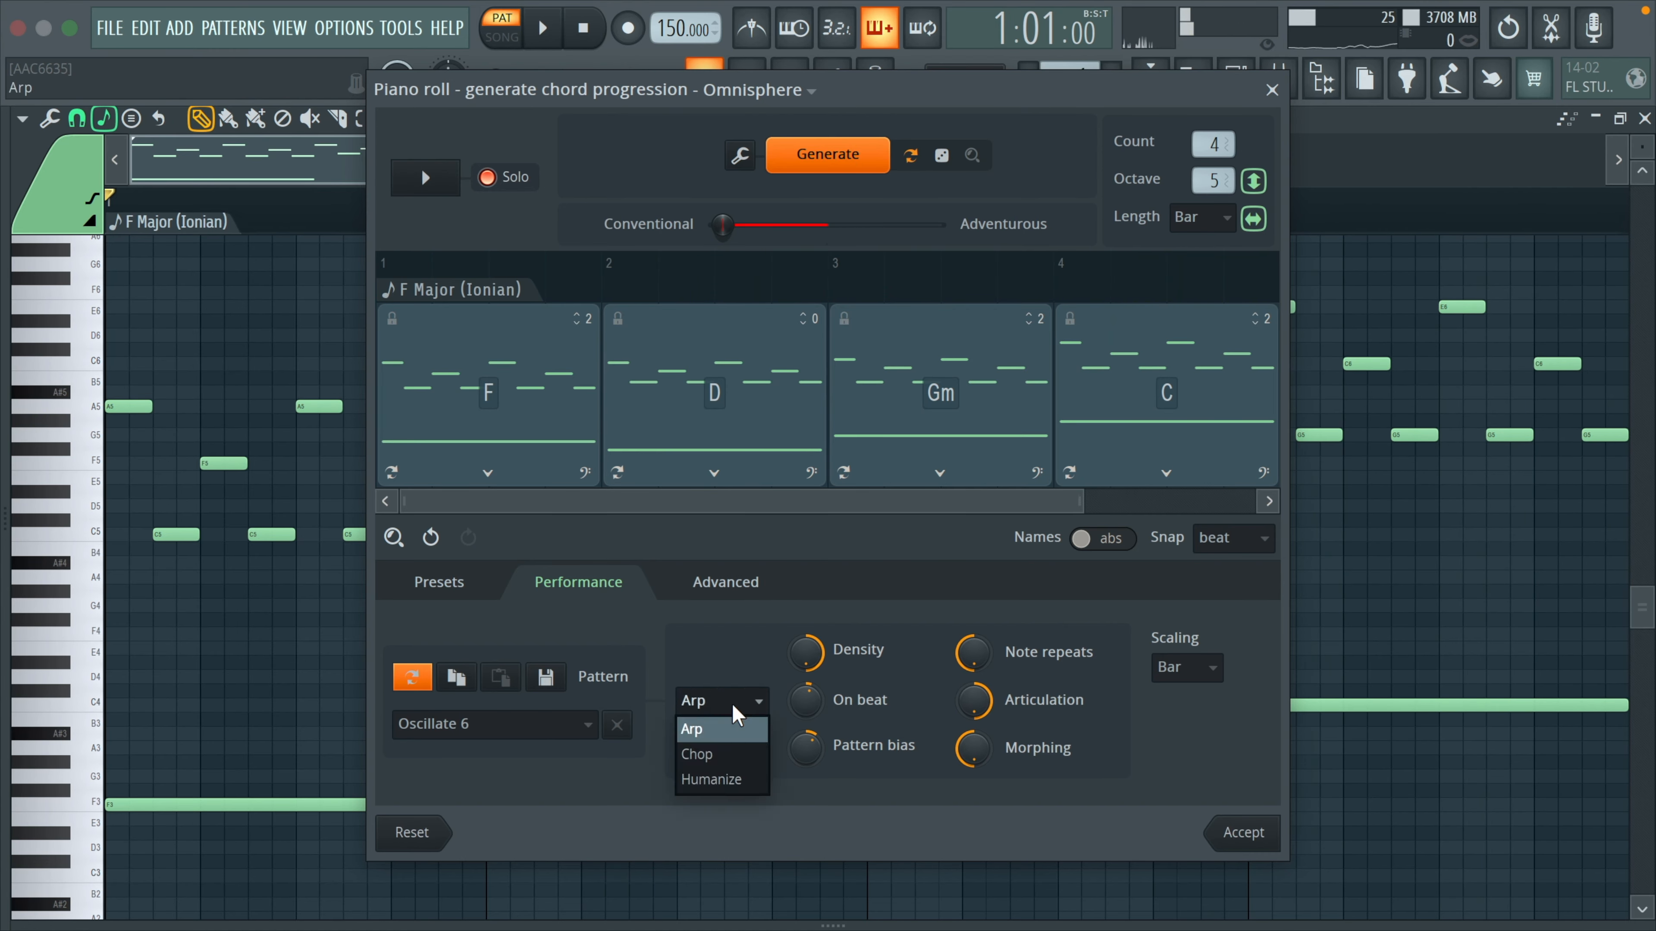
click(731, 791)
Switch to Reason, reveal the rack above the sequencer and delete the Chord Sequencer player device.
key(ctrl+Right)
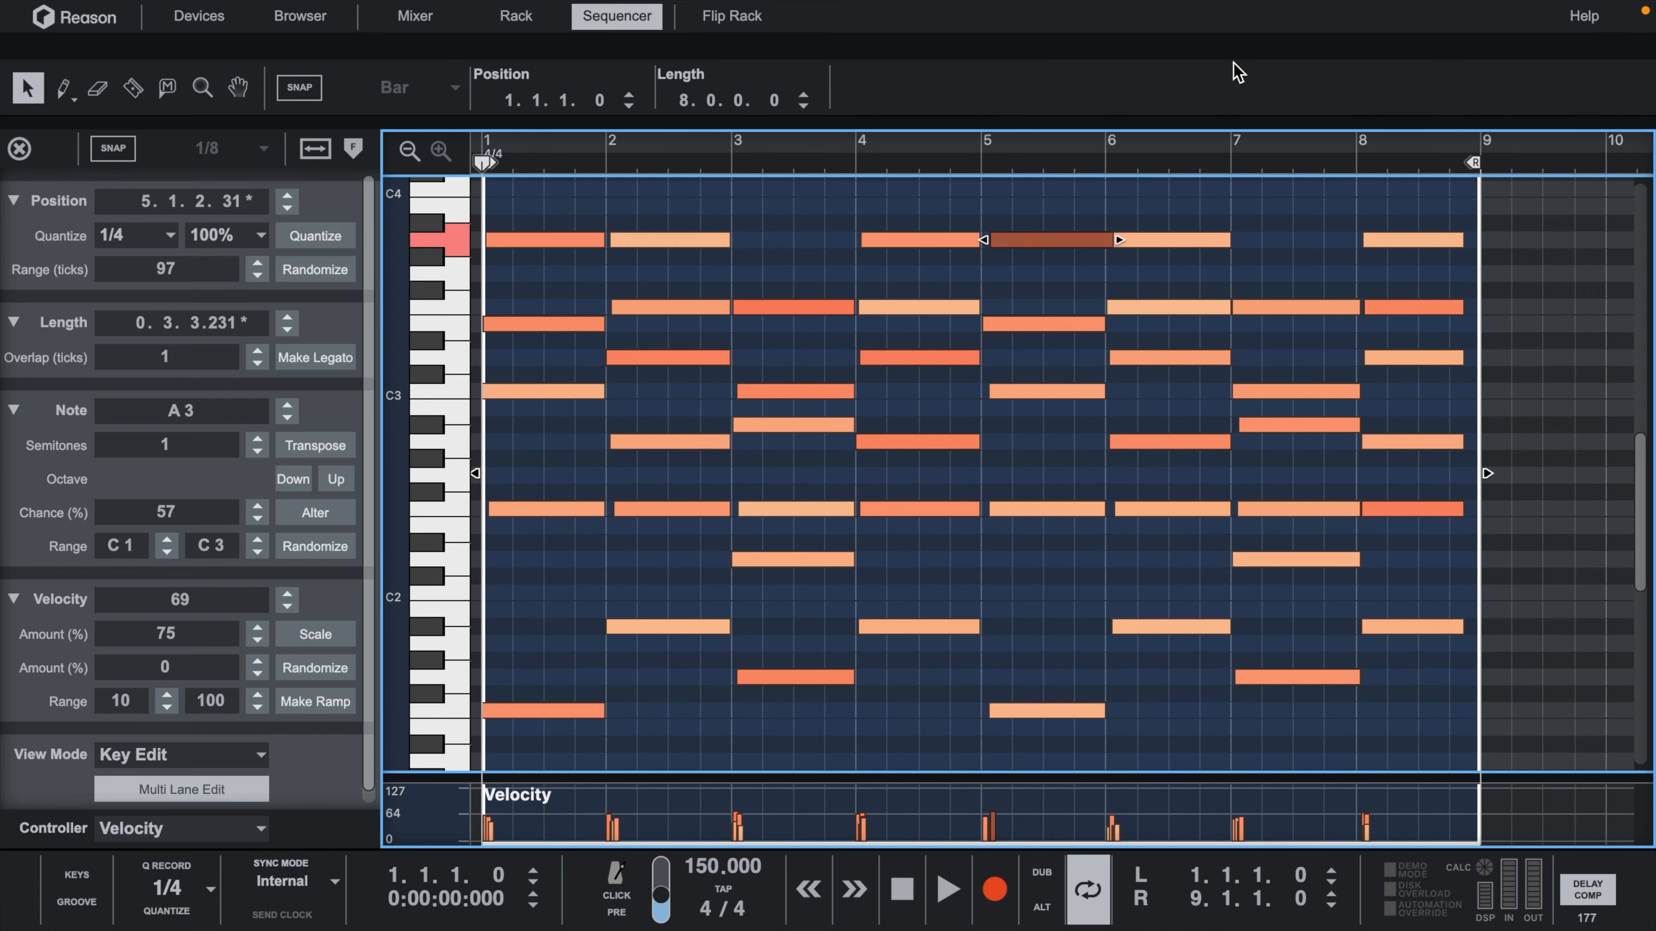
drag(1258, 56, 1249, 654)
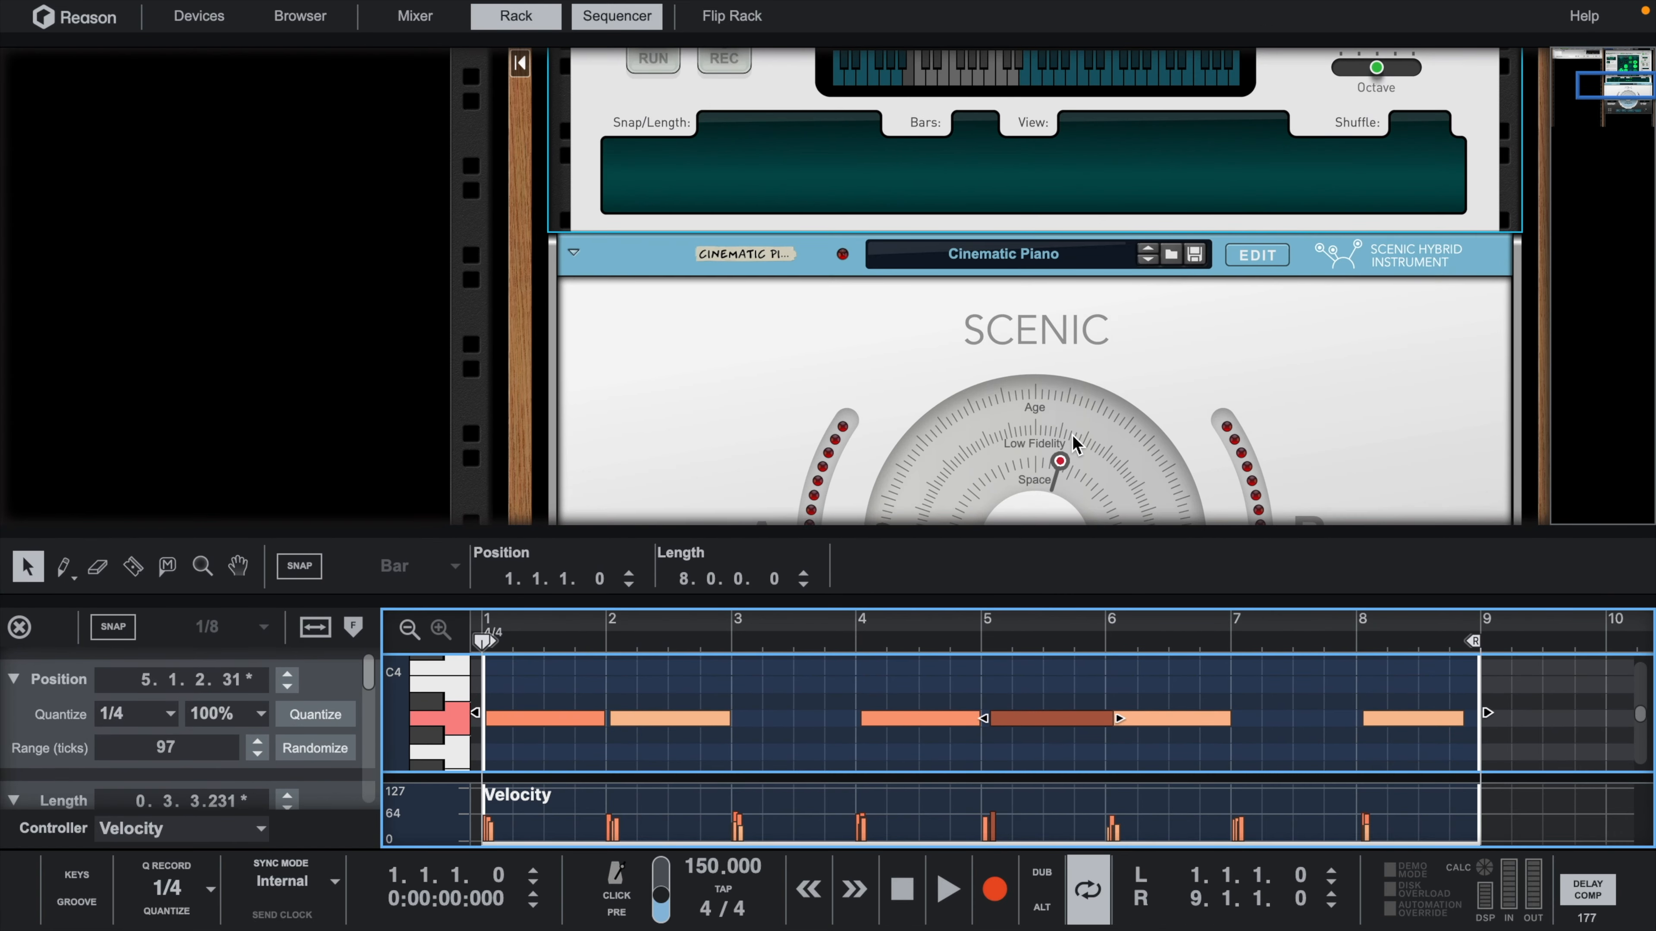
key(Delete)
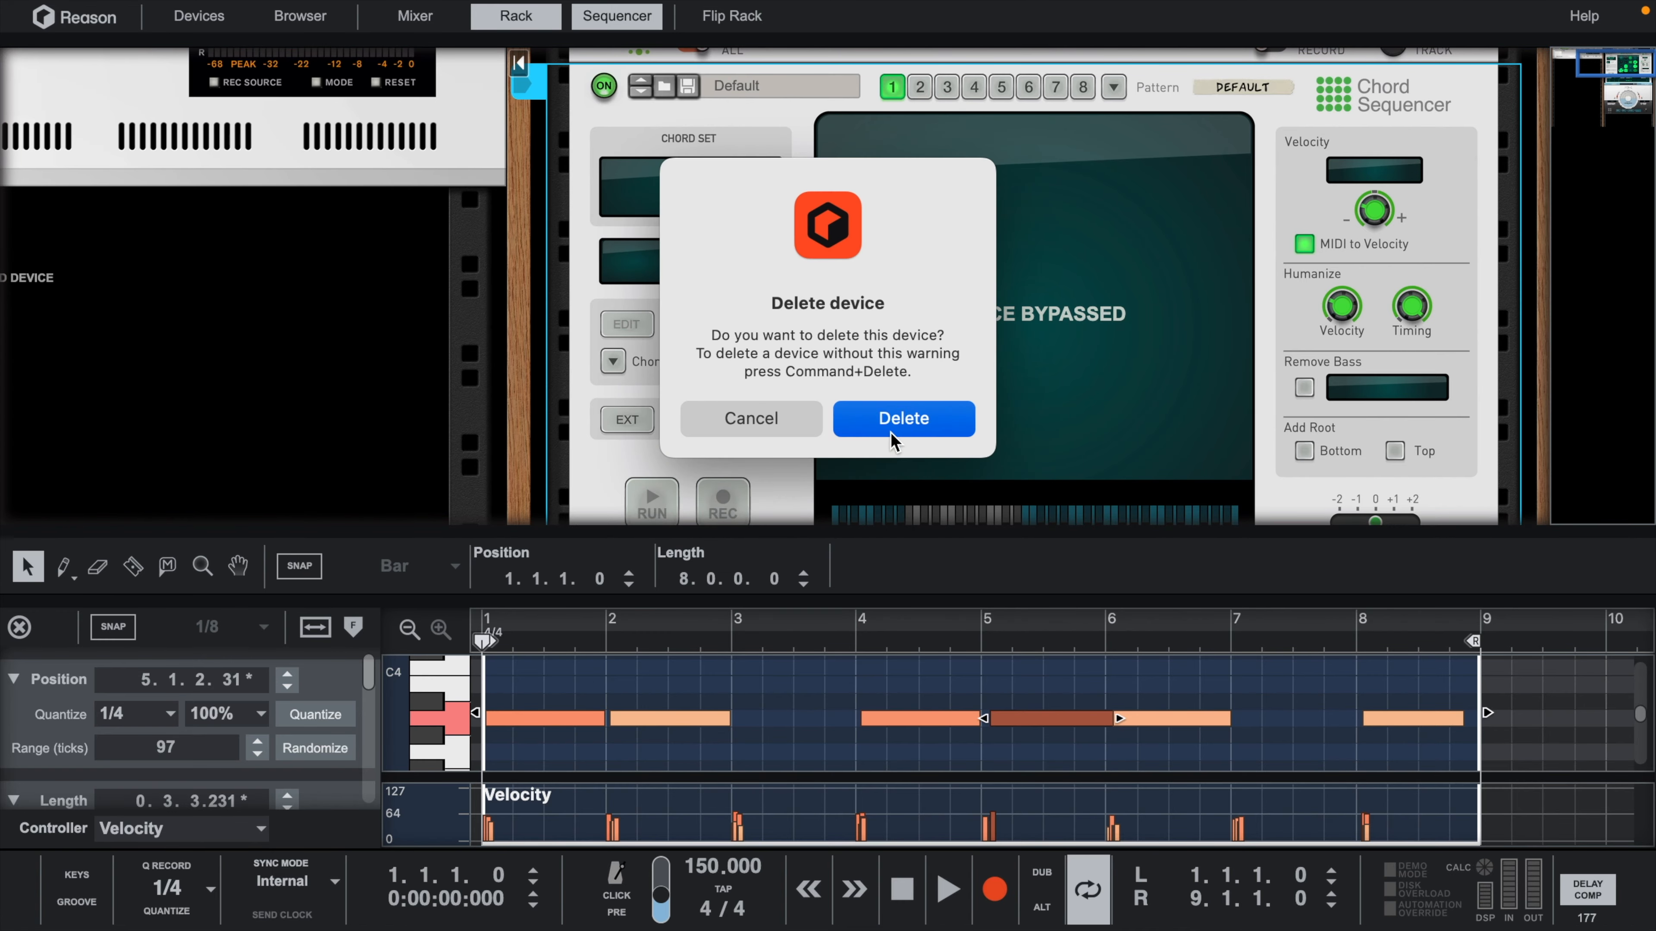
click(888, 430)
drag(808, 531, 843, 583)
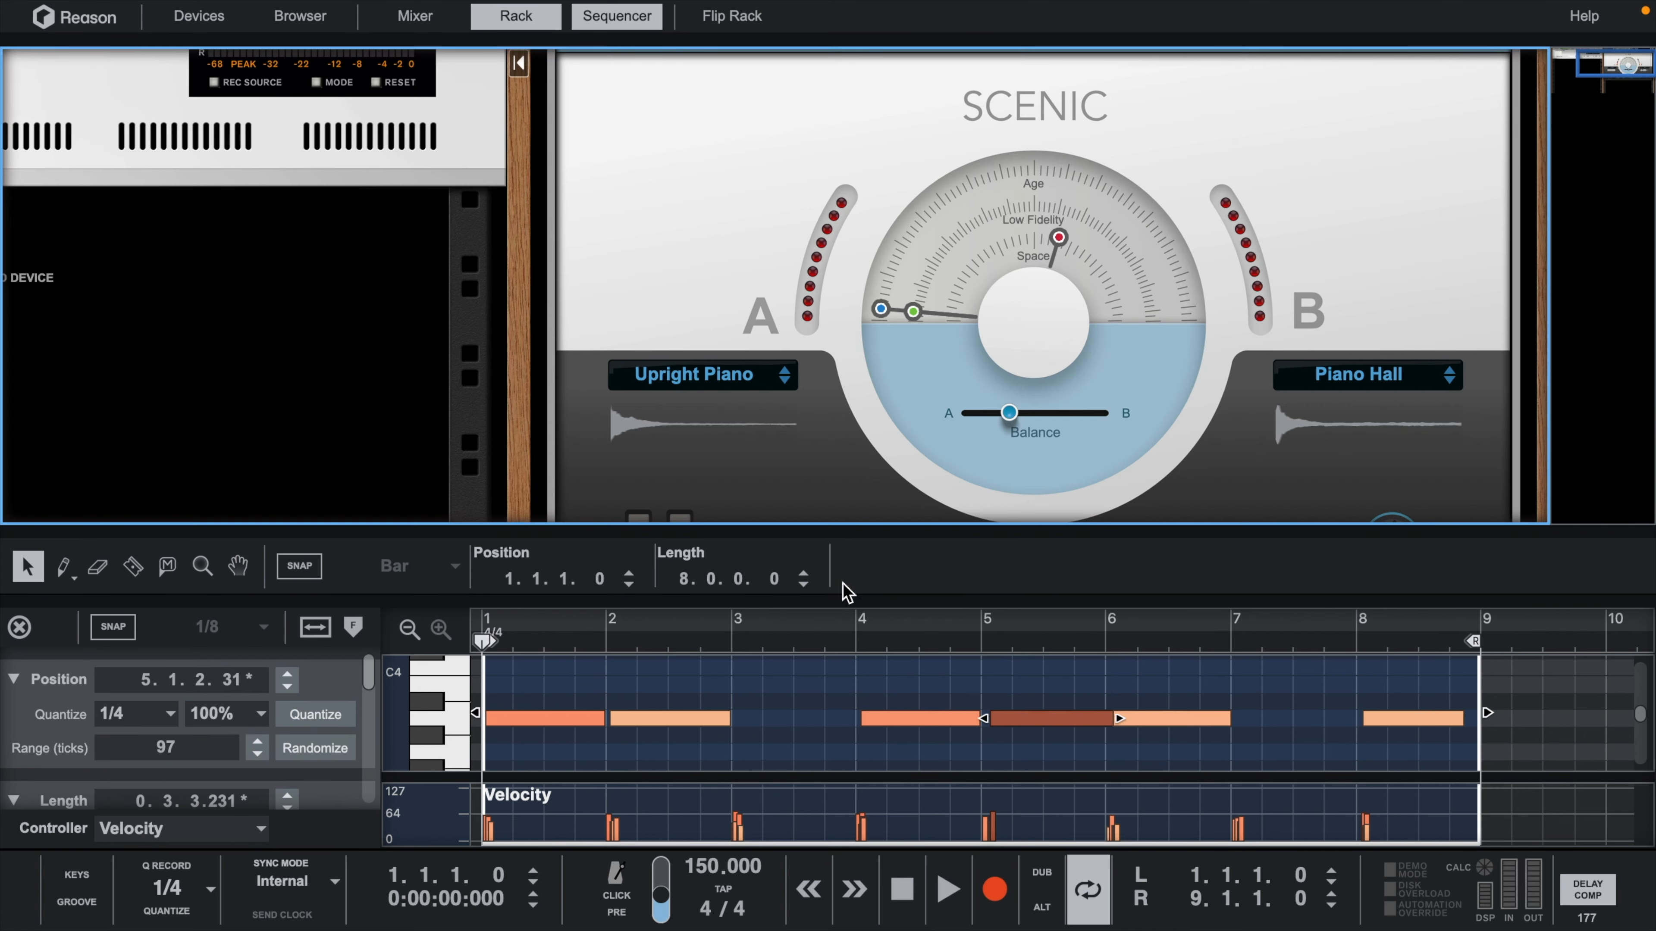
Add the Scales & Chords player from the device library to the Cinematic Piano instrument in the rack.
click(199, 16)
scroll(140, 521, down, 5)
drag(140, 753, 1004, 127)
Set the Scales & Chords key to F and adjust the number of notes per chord.
click(624, 217)
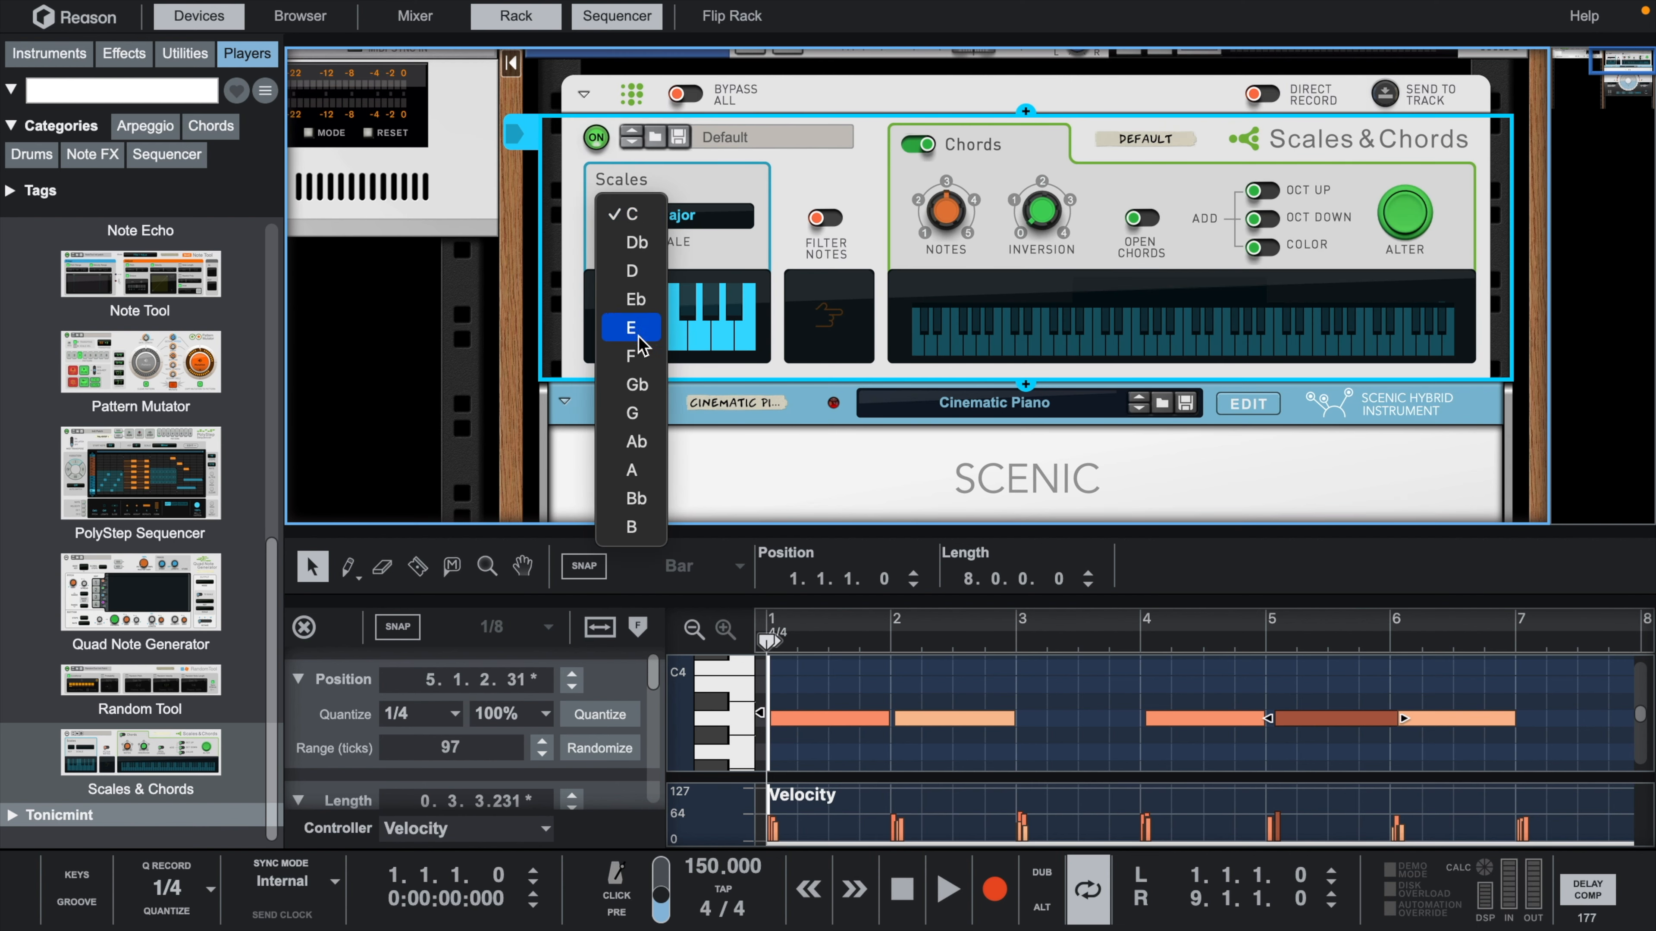
click(632, 356)
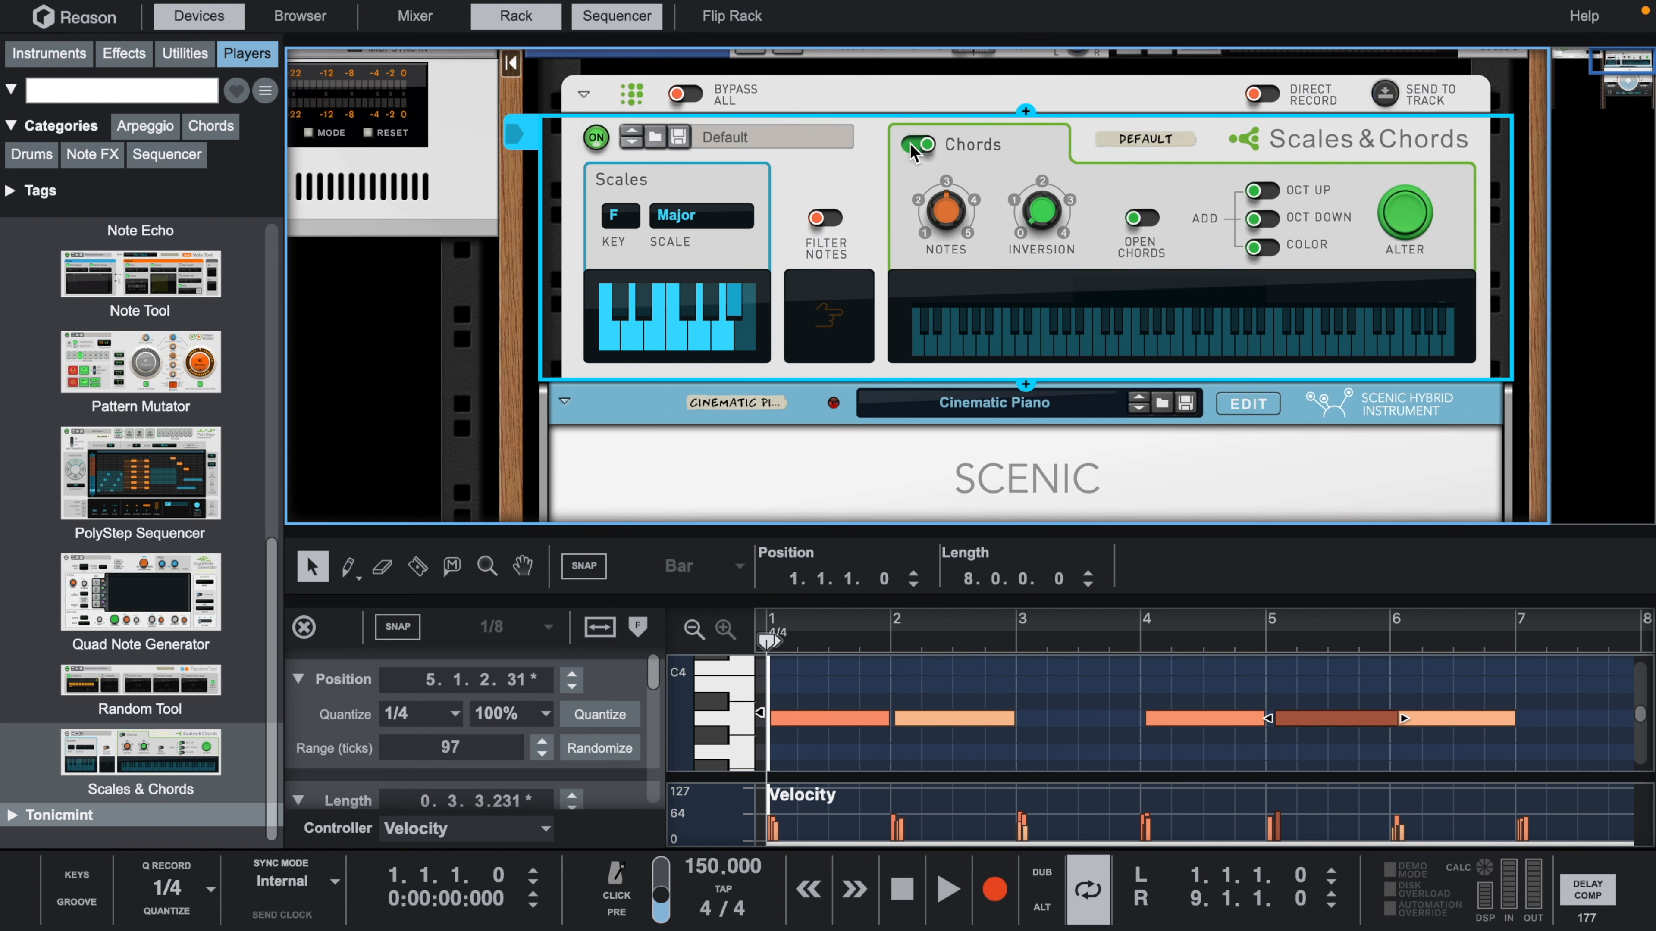
drag(945, 210, 952, 284)
Enlarge the note editor beneath the rack and play the progression through Scales & Chords, following the notes to bar 8.
scroll(960, 409, down, 2)
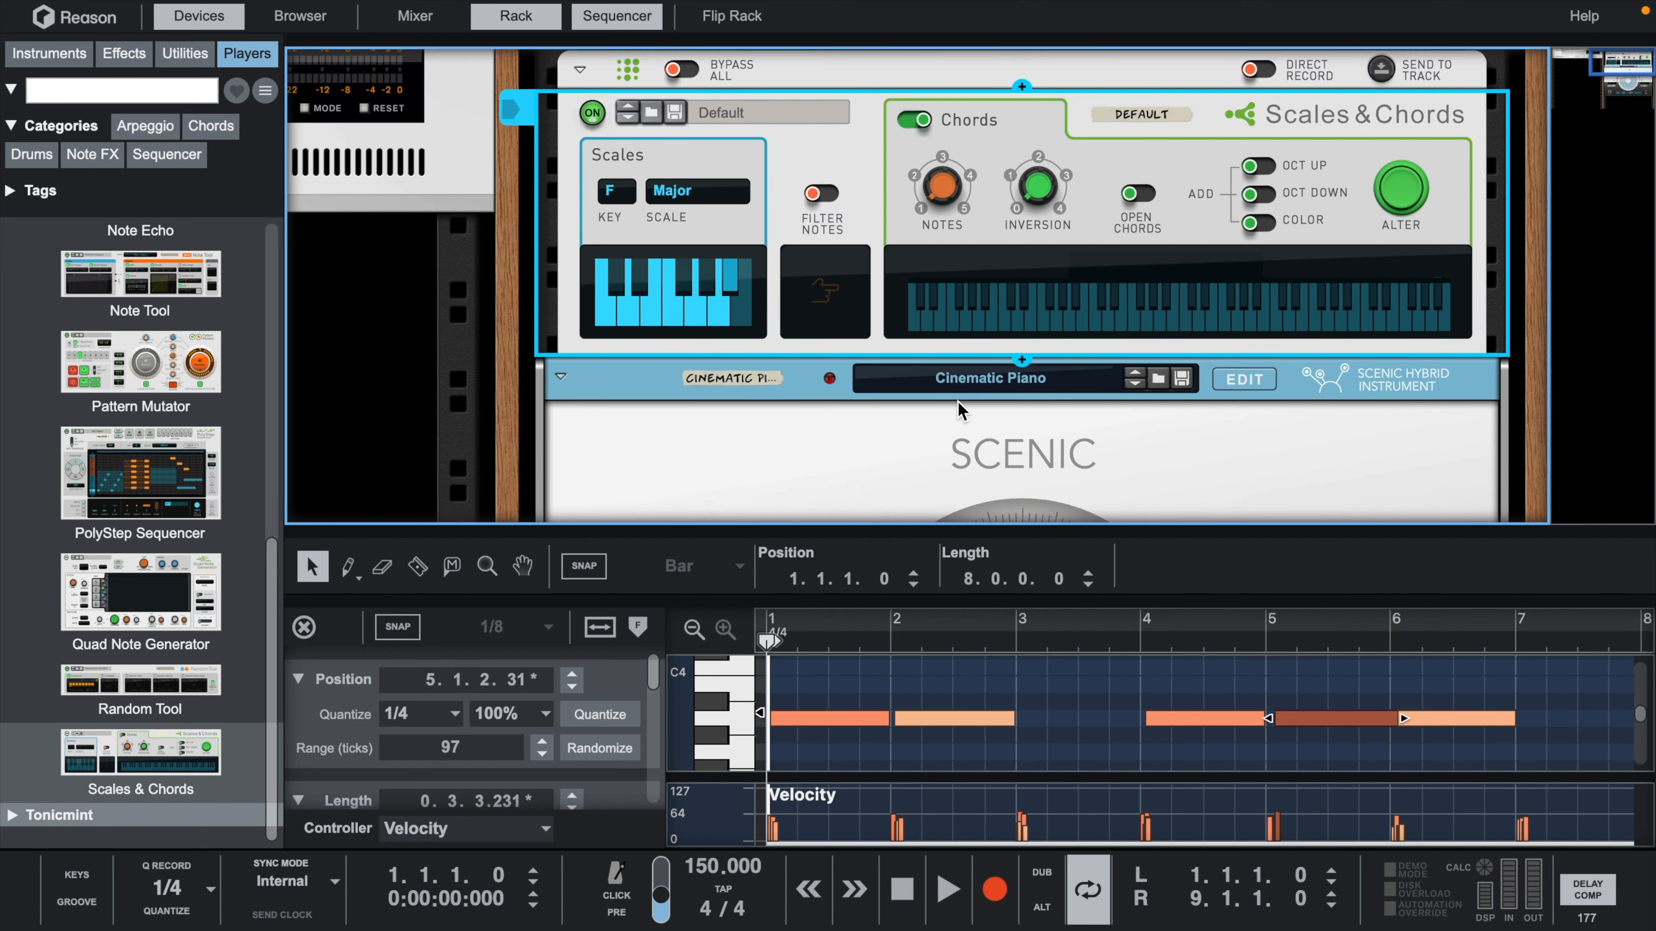
scroll(1002, 701, down, 6)
drag(1029, 597, 1051, 355)
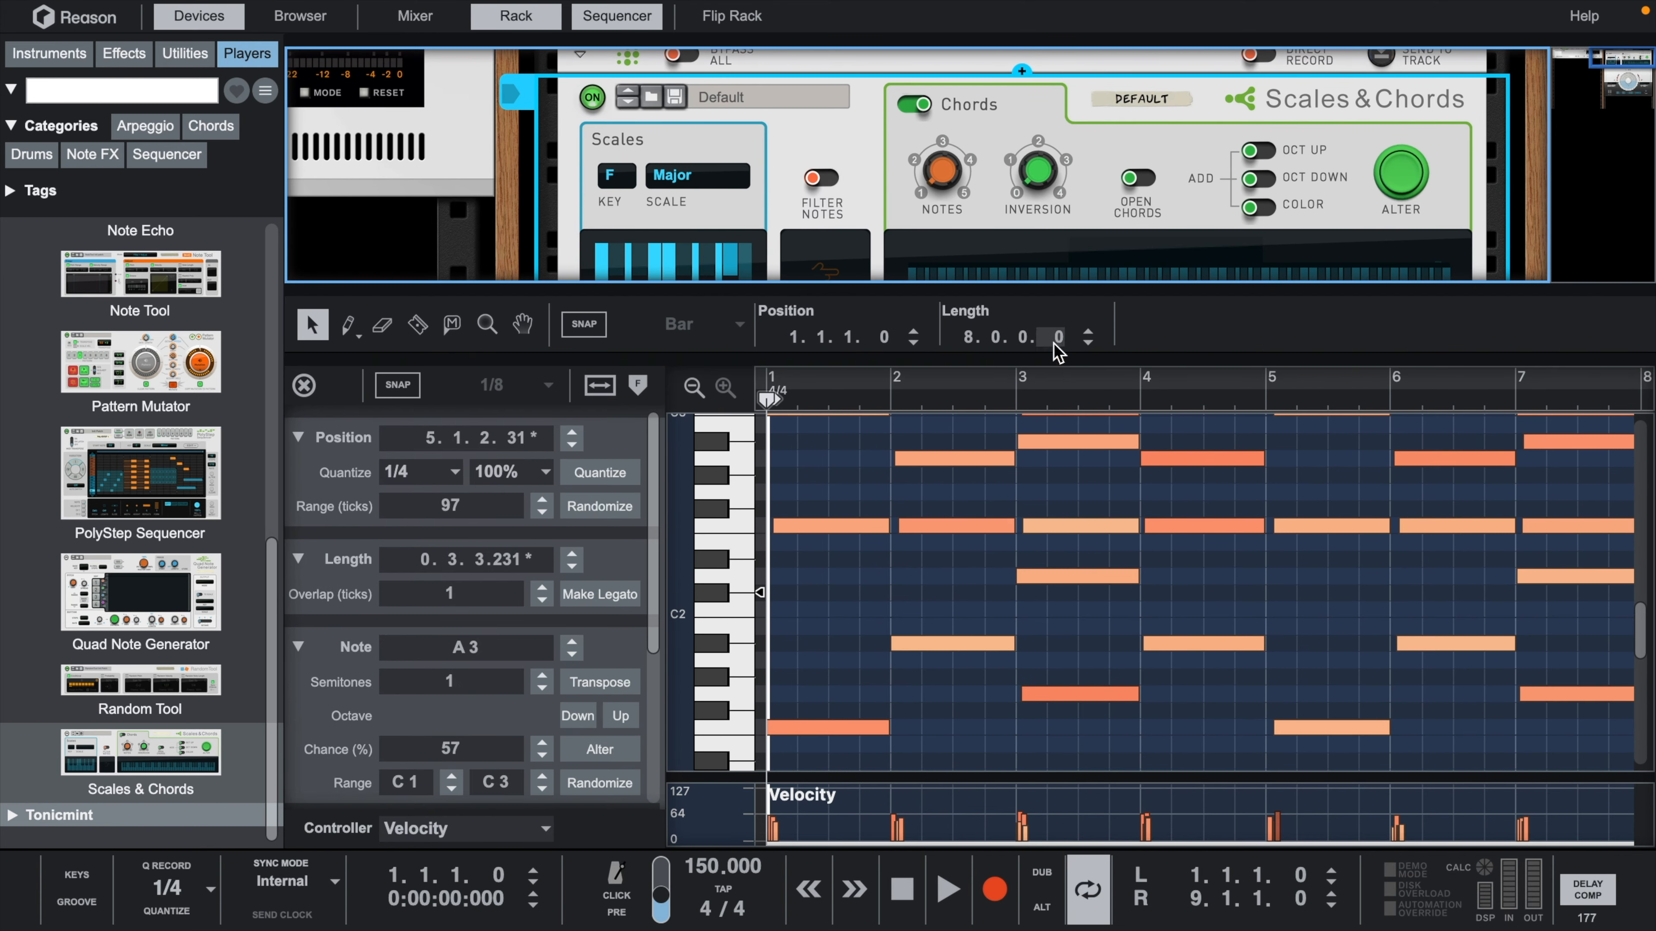
scroll(1112, 207, down, 3)
key(space)
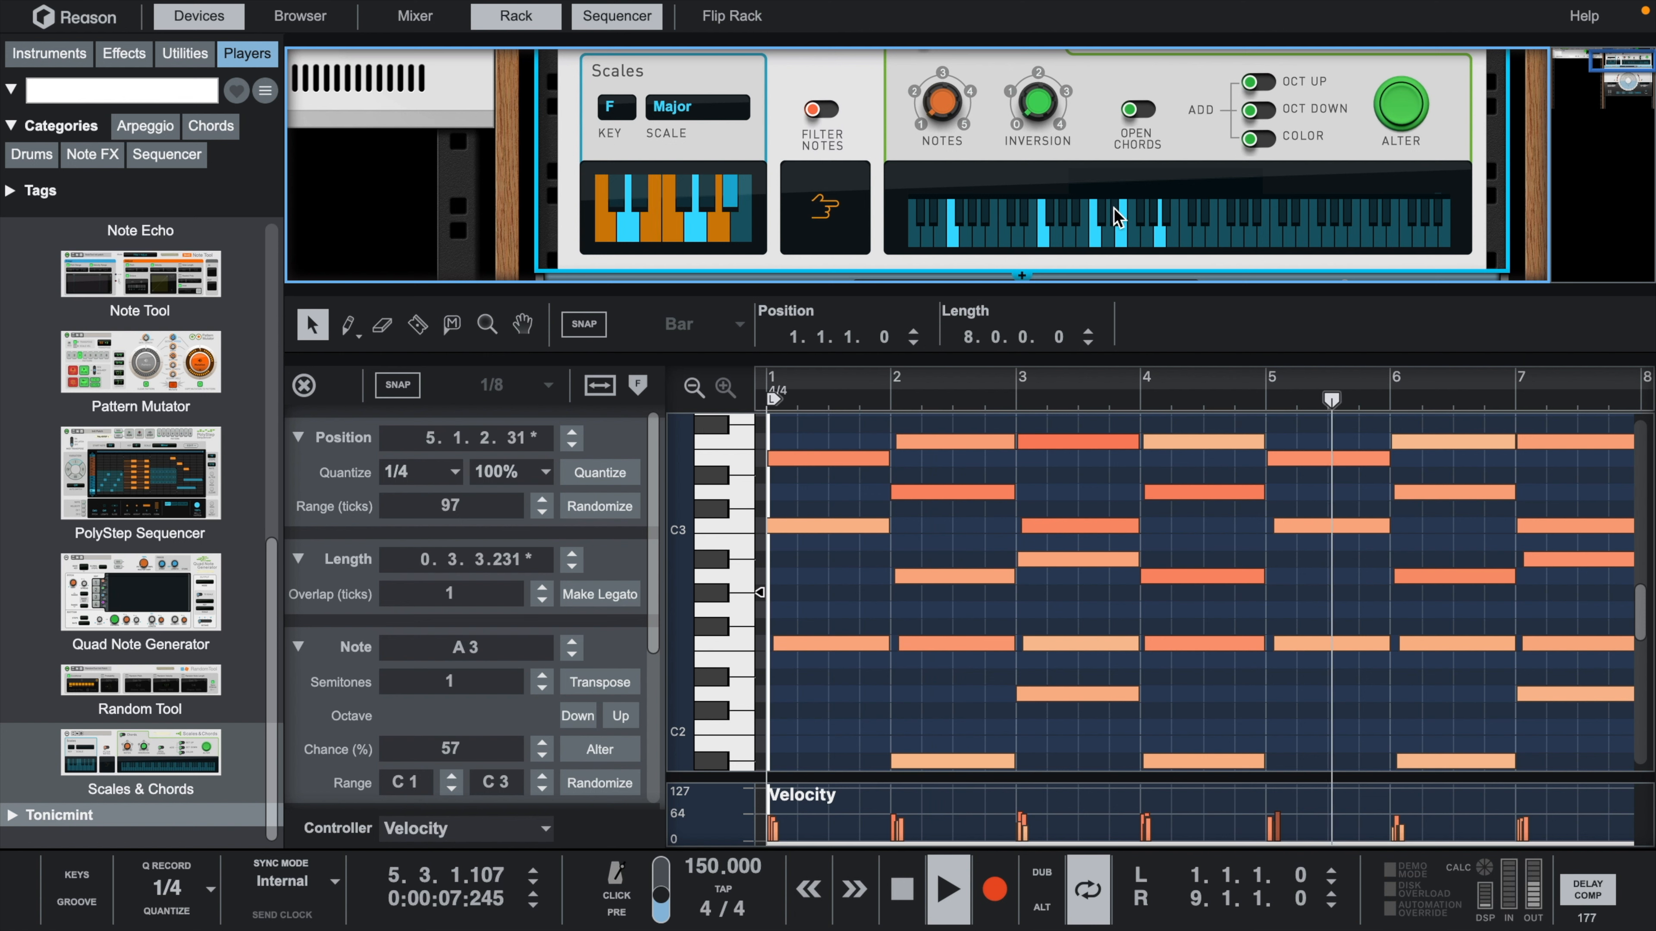
scroll(1188, 519, right, 5)
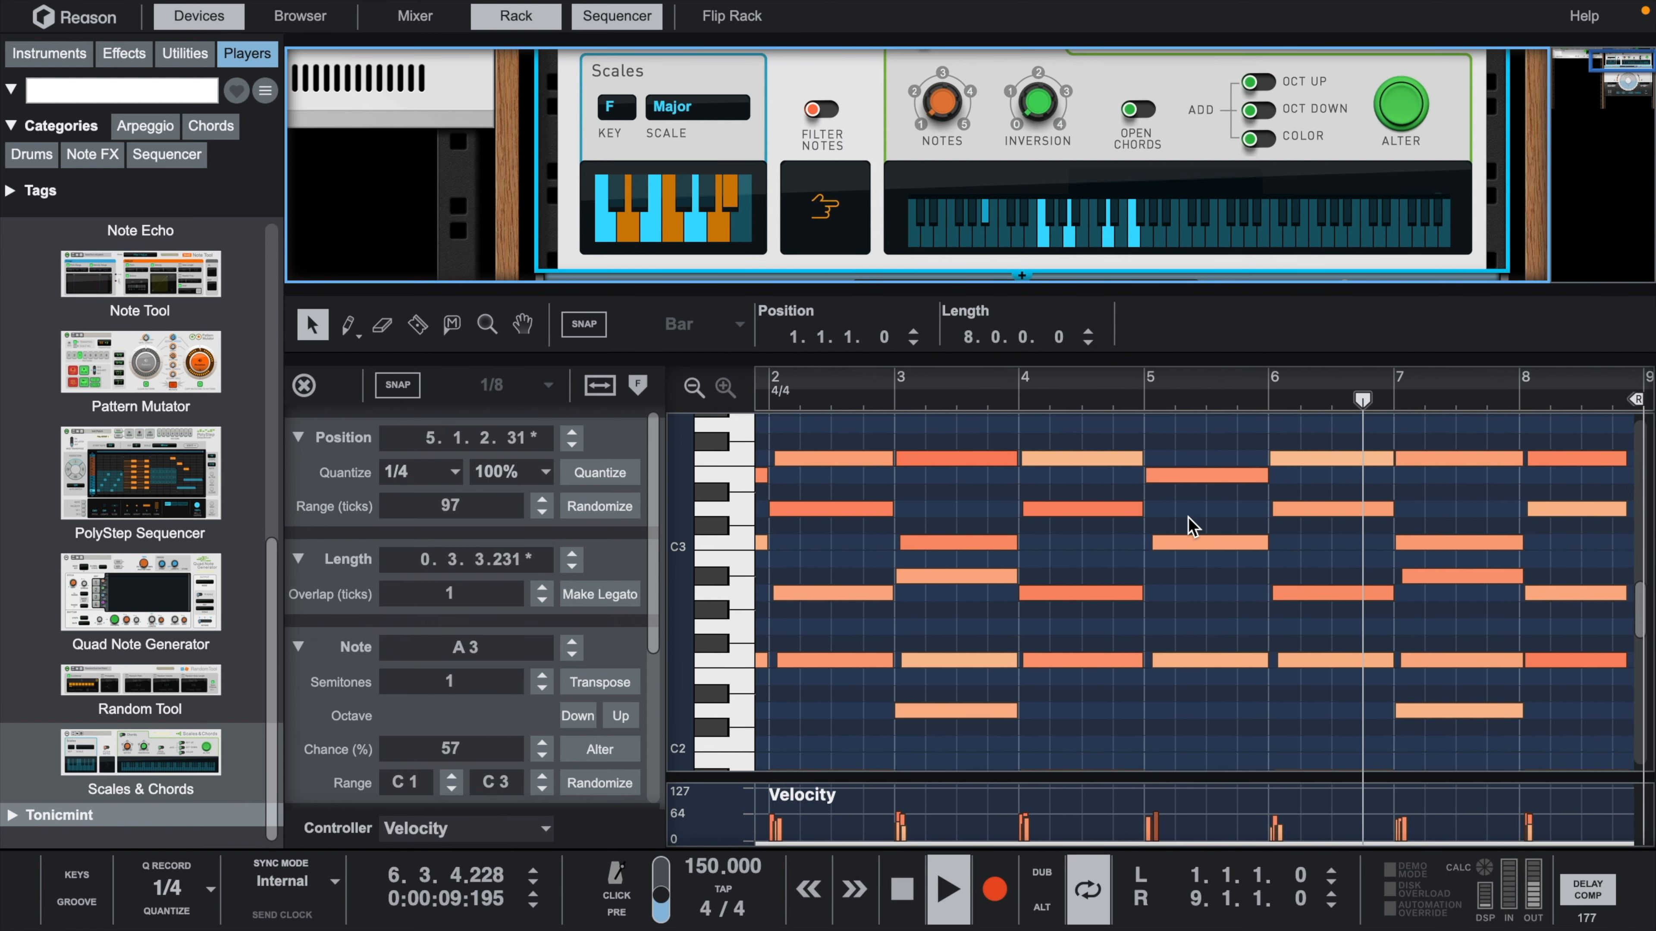
scroll(1193, 527, right, 1)
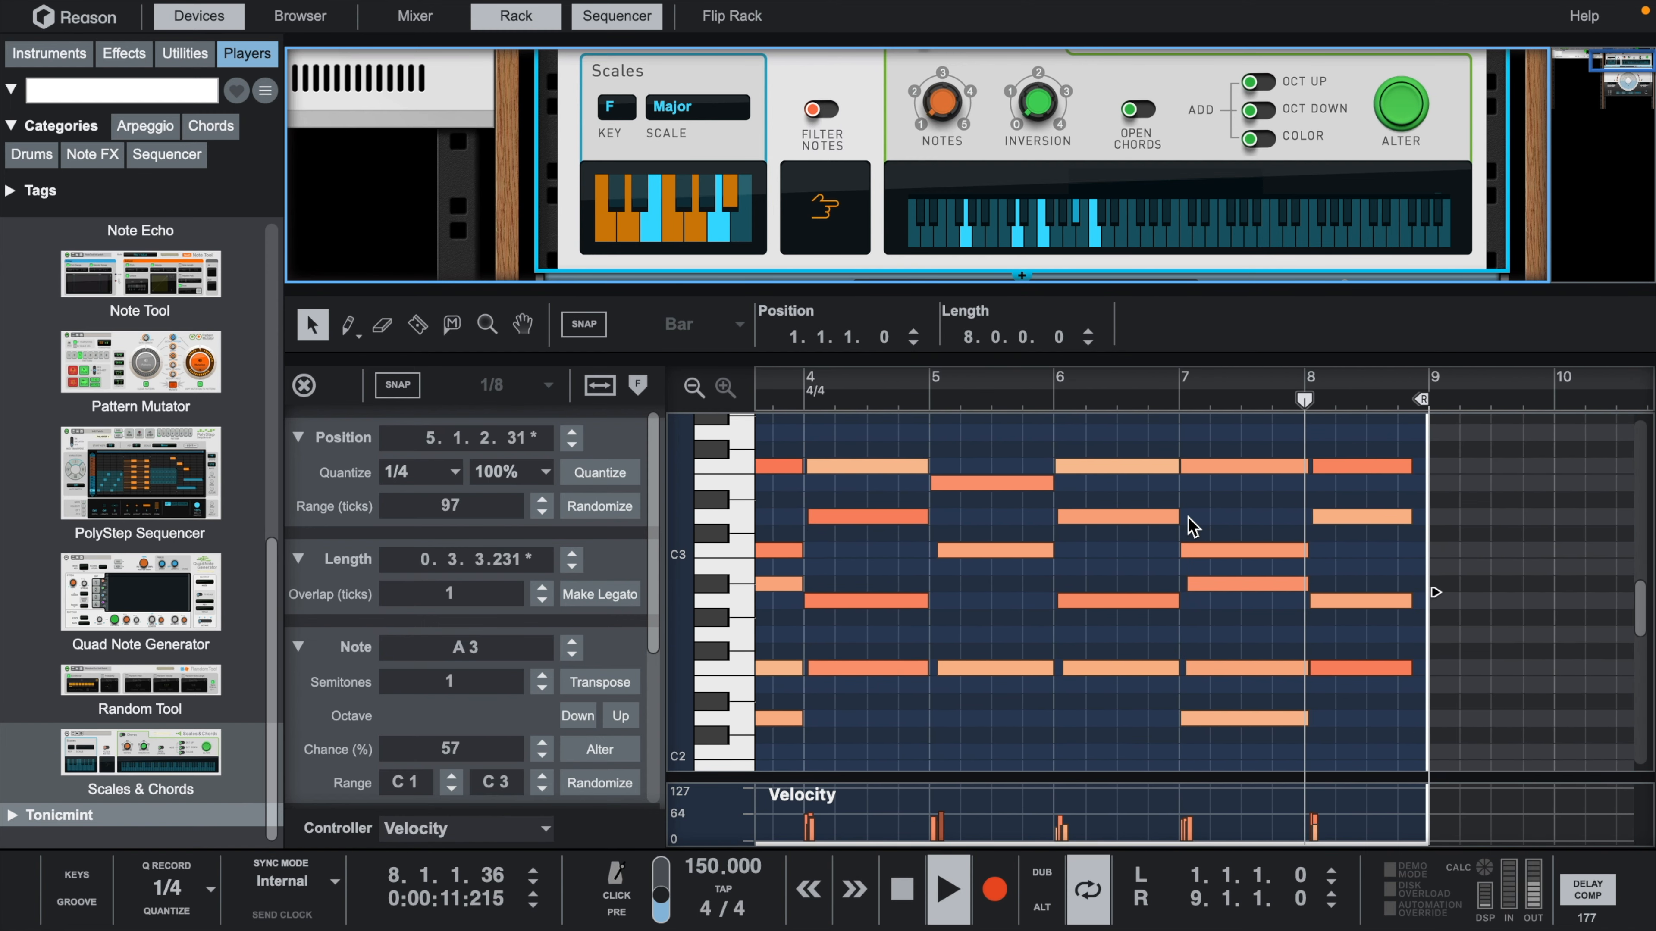
scroll(1192, 527, up, 2)
scroll(1192, 527, left, 3)
key(space)
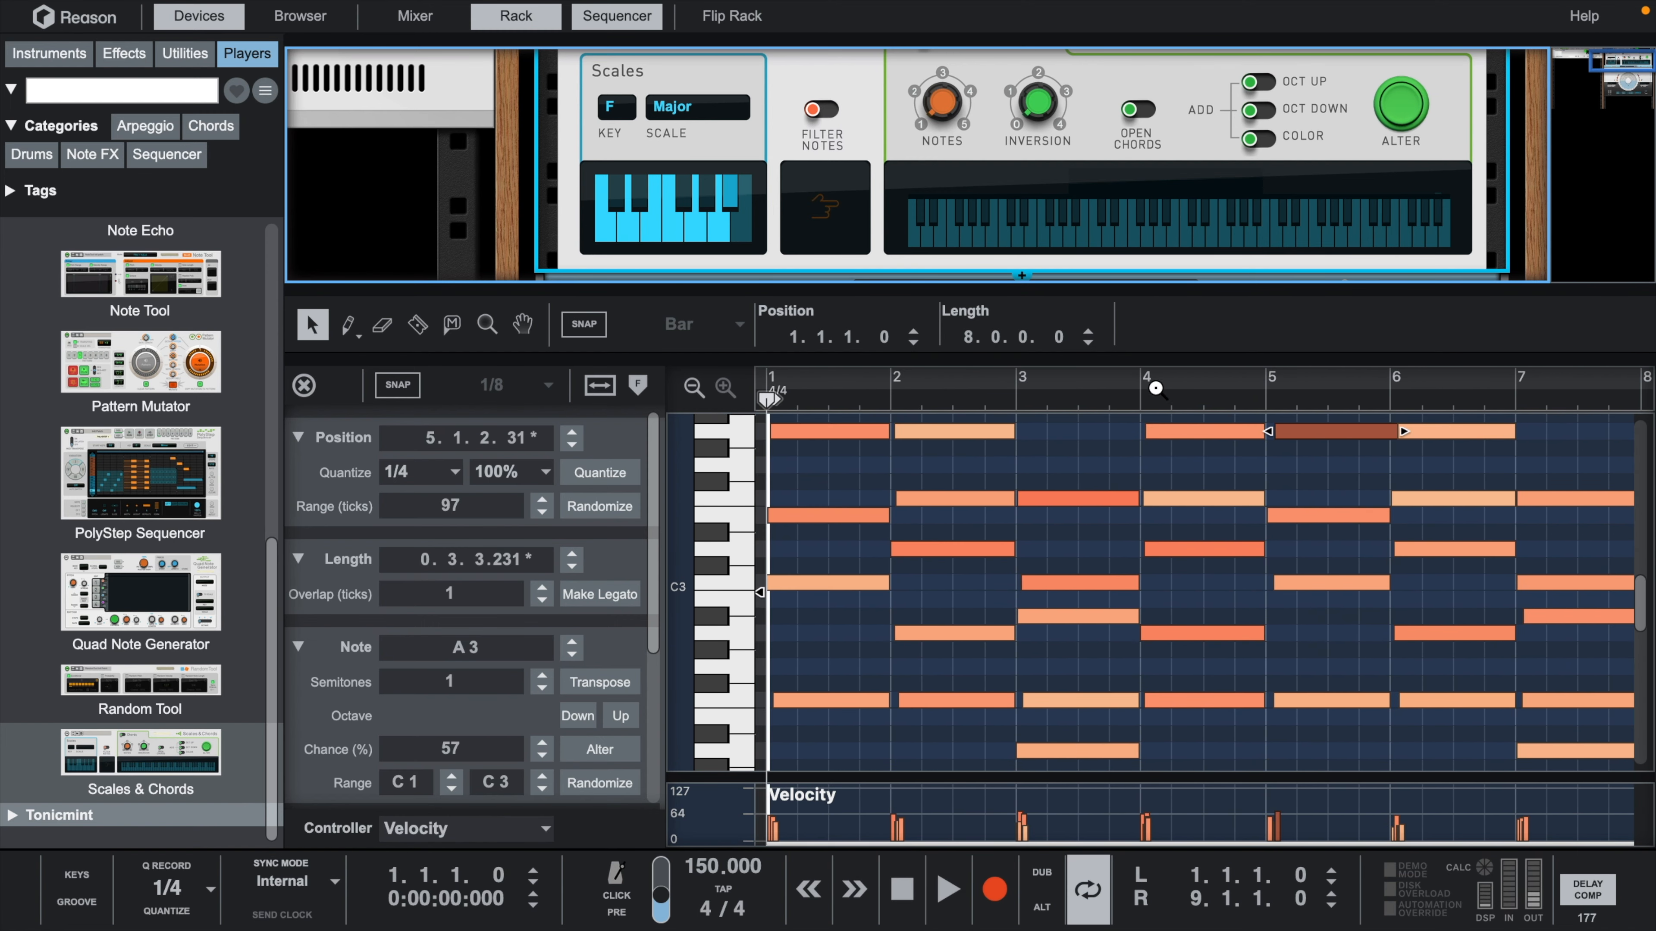
Open the on-screen piano keys for computer-key playing, hide the device library and reposition the keys window over the note editor.
scroll(1097, 493, up, 6)
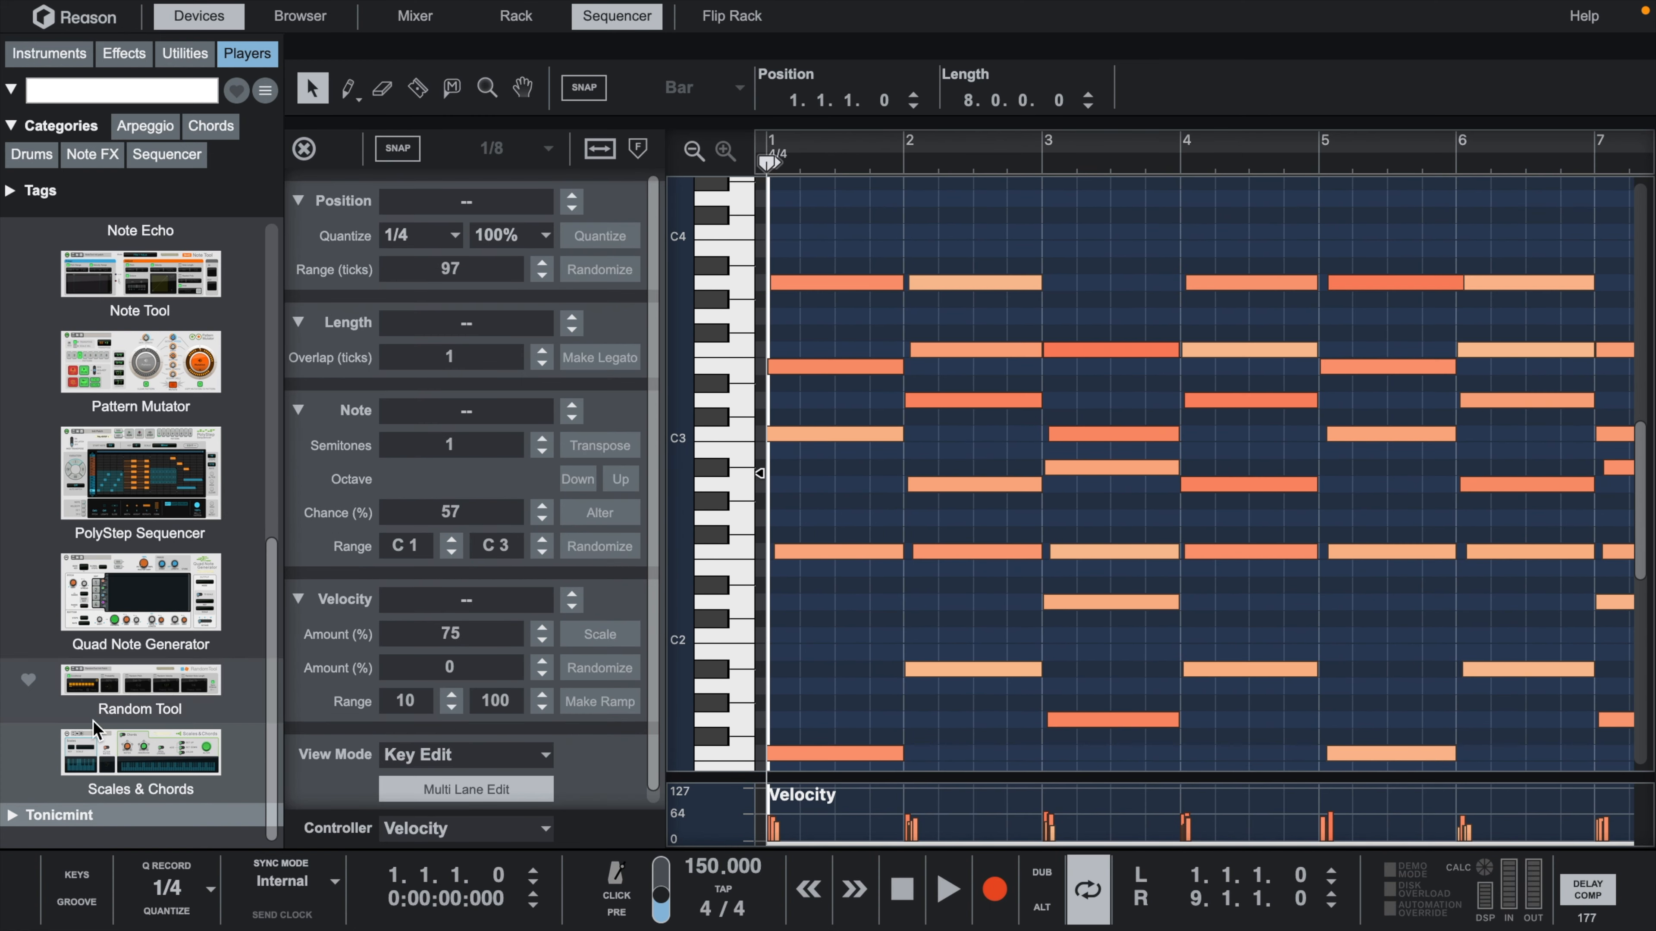
click(77, 875)
click(195, 17)
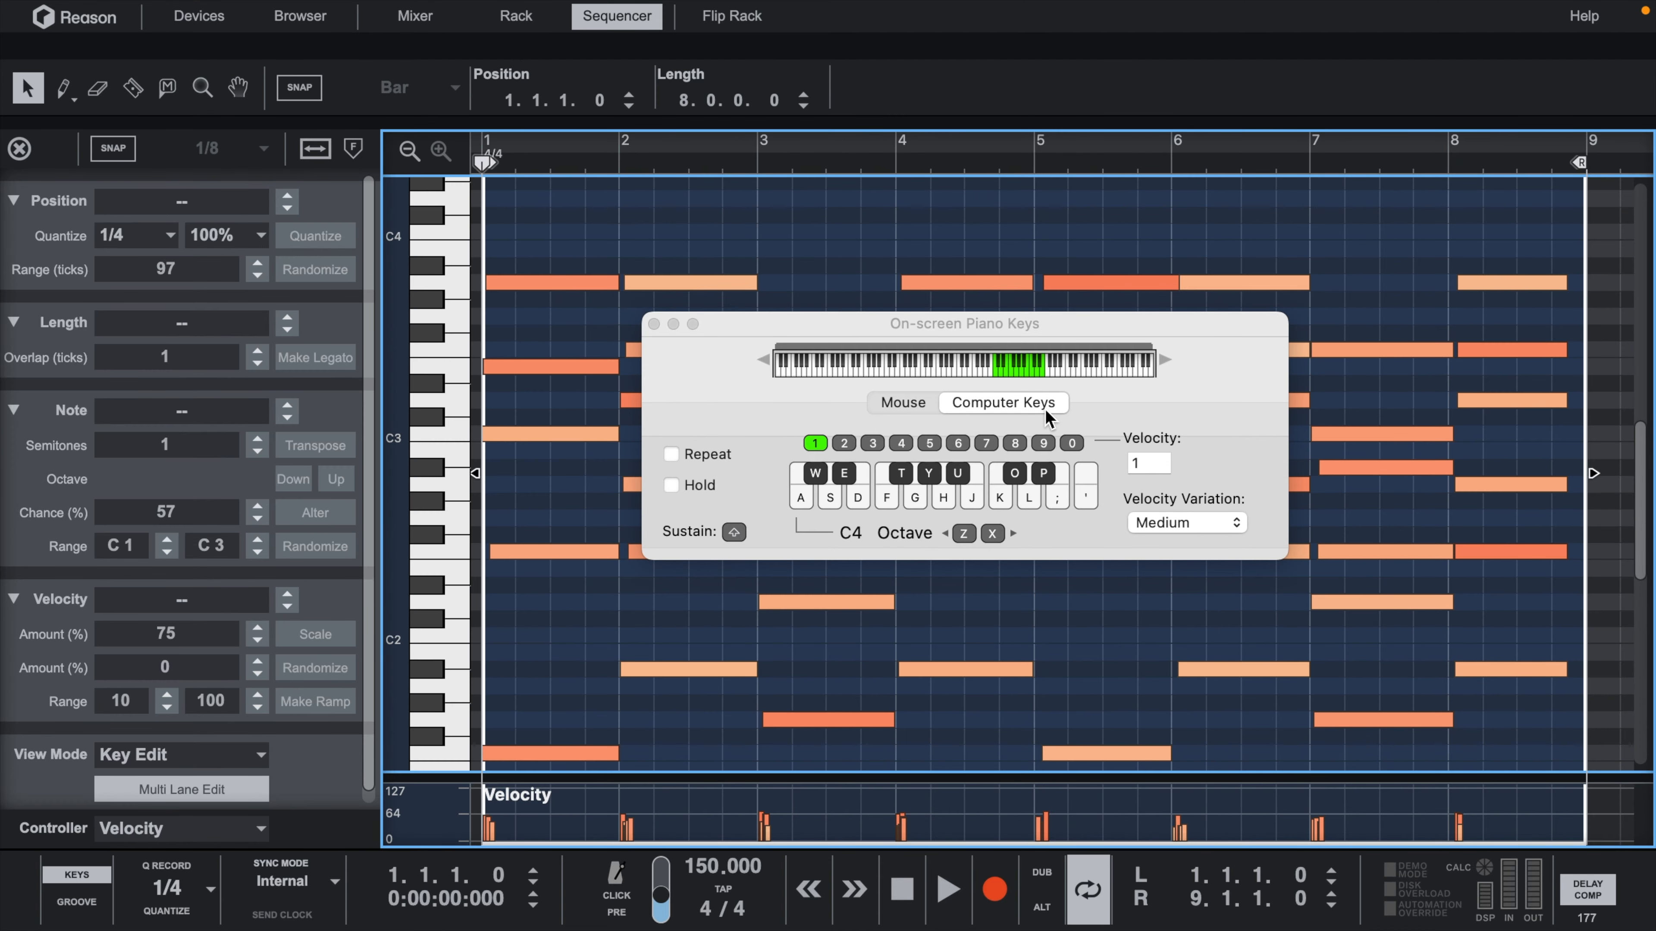
drag(1000, 337, 1041, 329)
Try out melody notes between D4 and A4 on the computer-key piano.
key(s)
key(d)
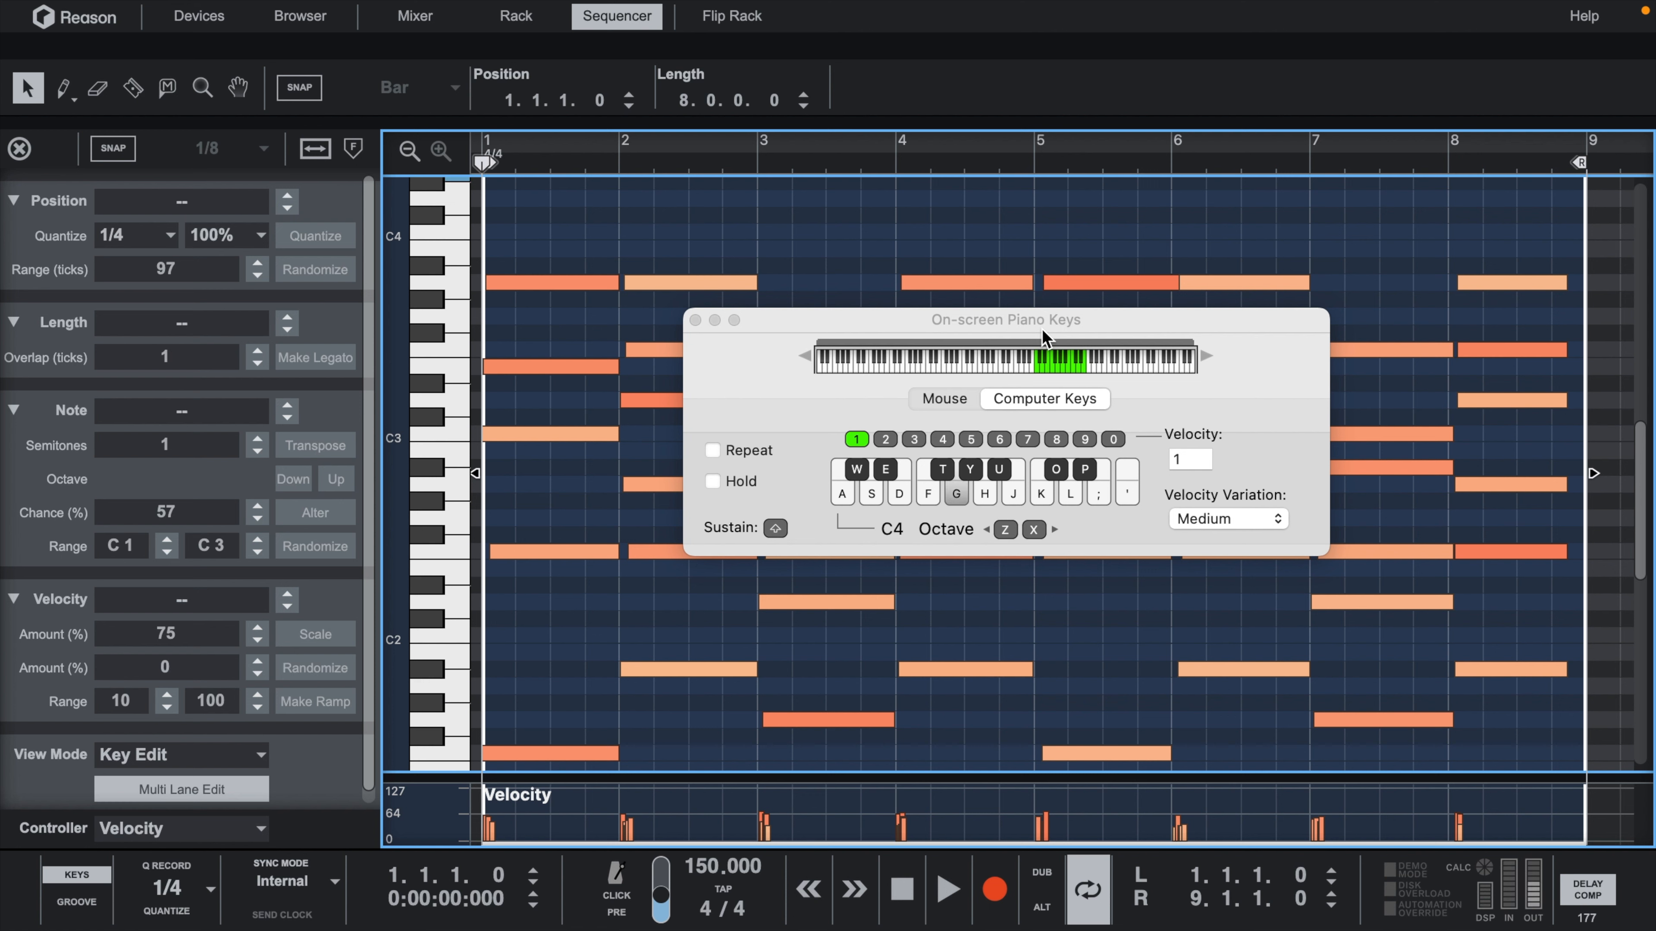
key(h)
key(g)
key(d)
key(g)
key(h)
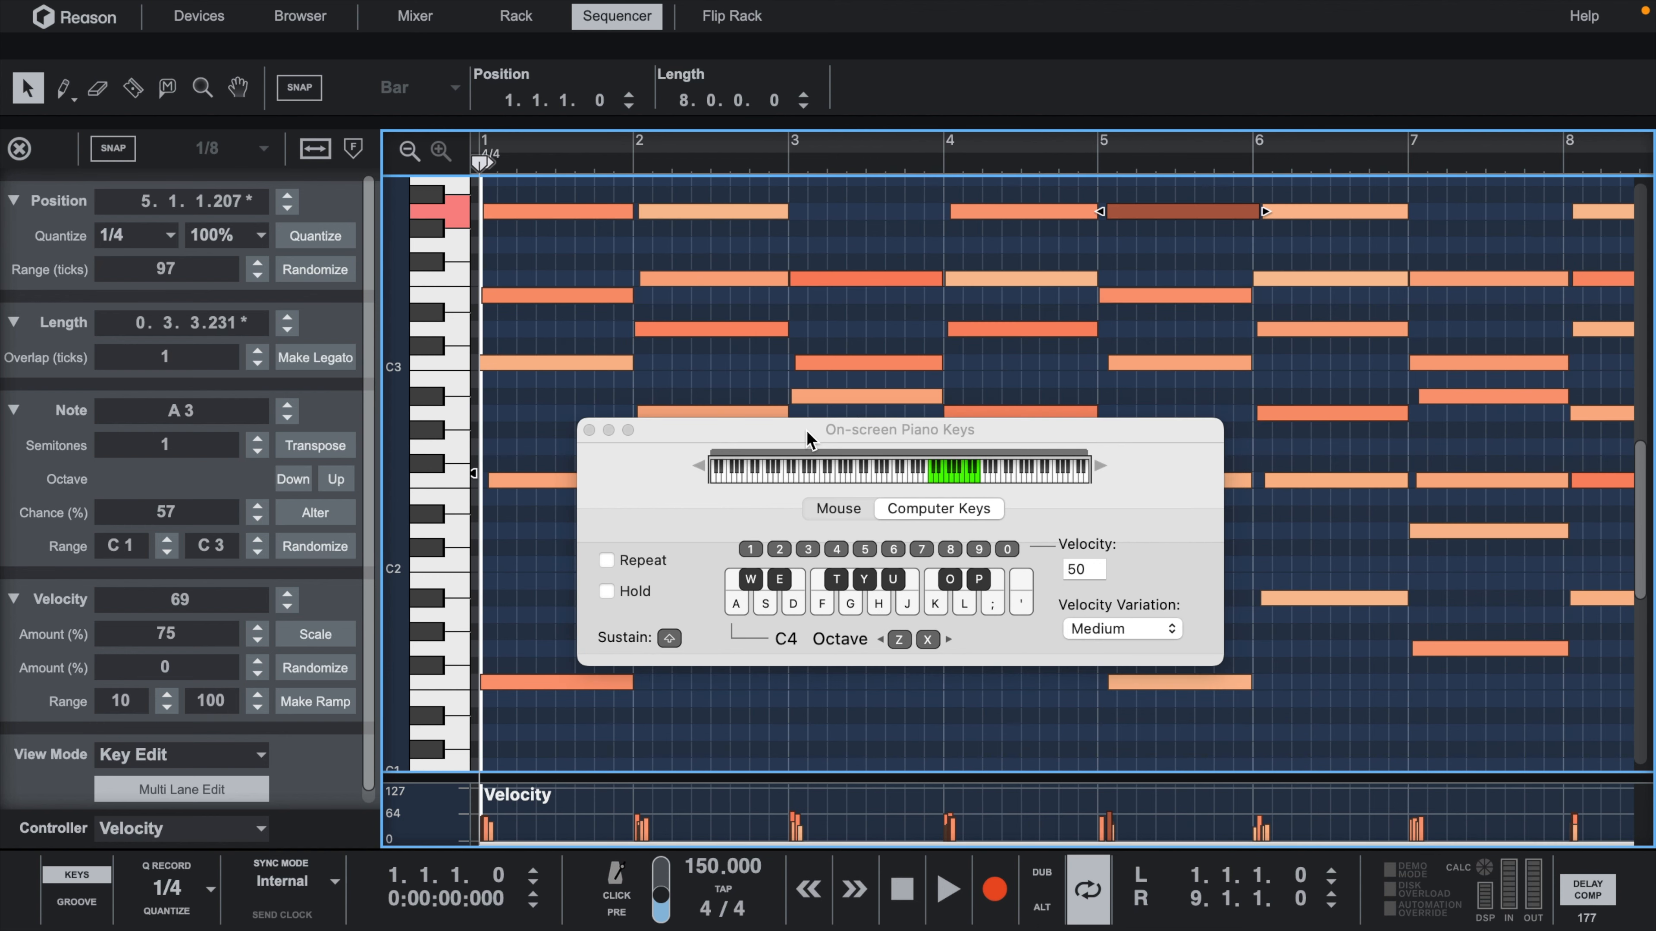
key(g)
key(f)
key(d)
Start playback of the chord progression and play a simple D4, E4 and F4 melody over it.
key(space)
key(d)
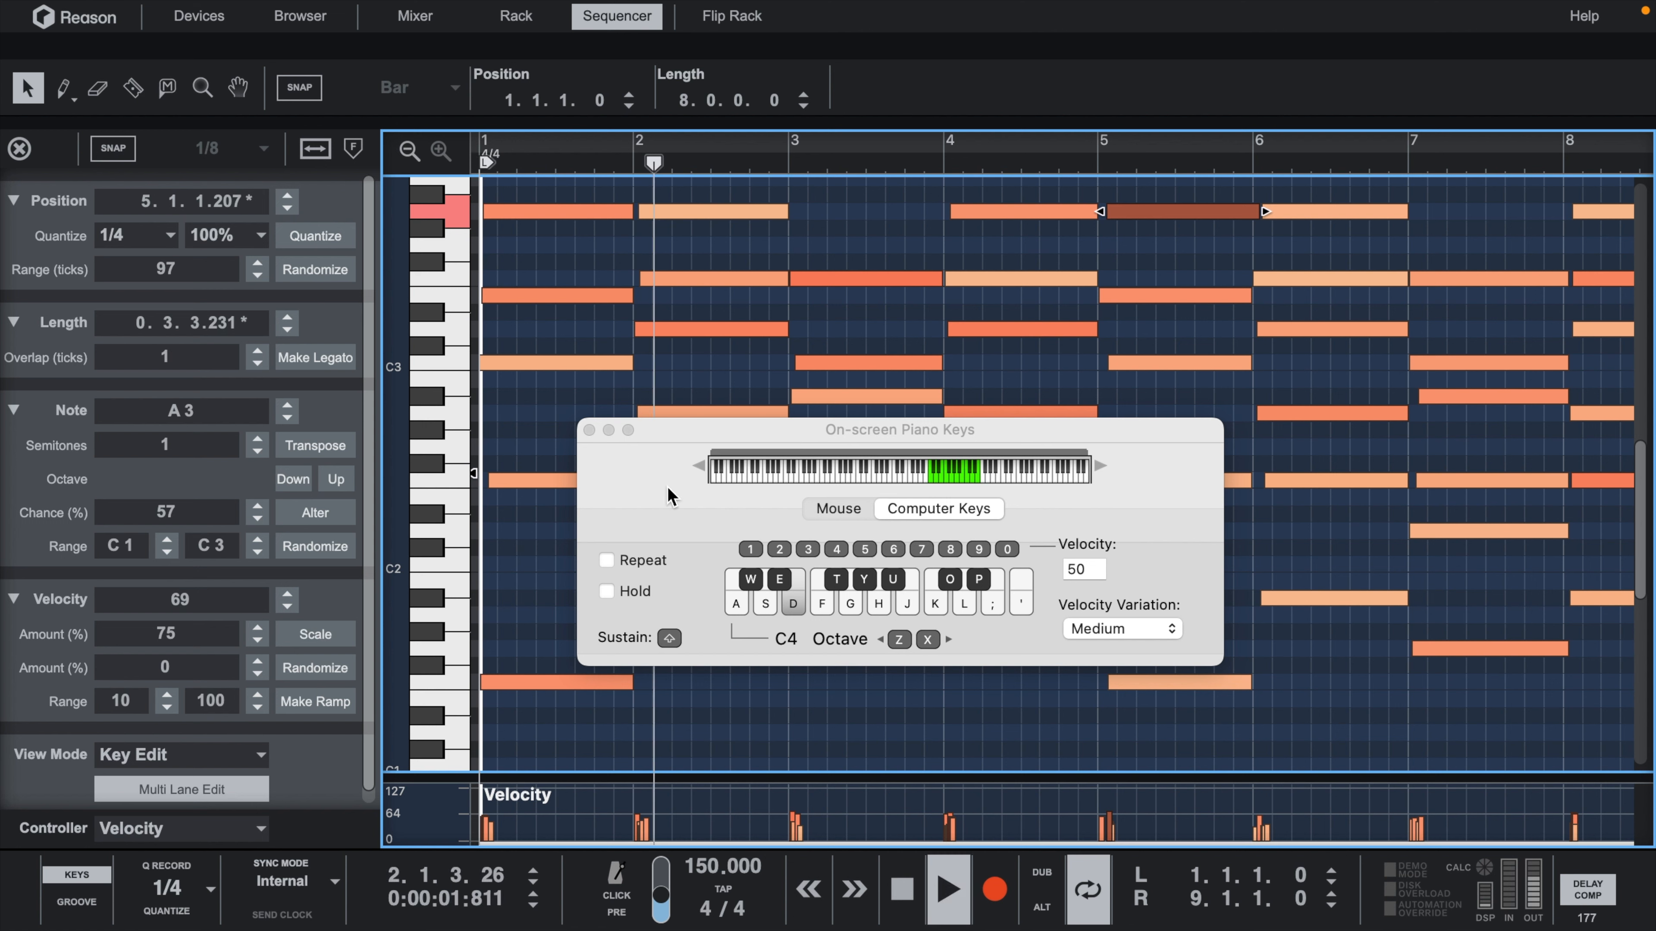
key(f)
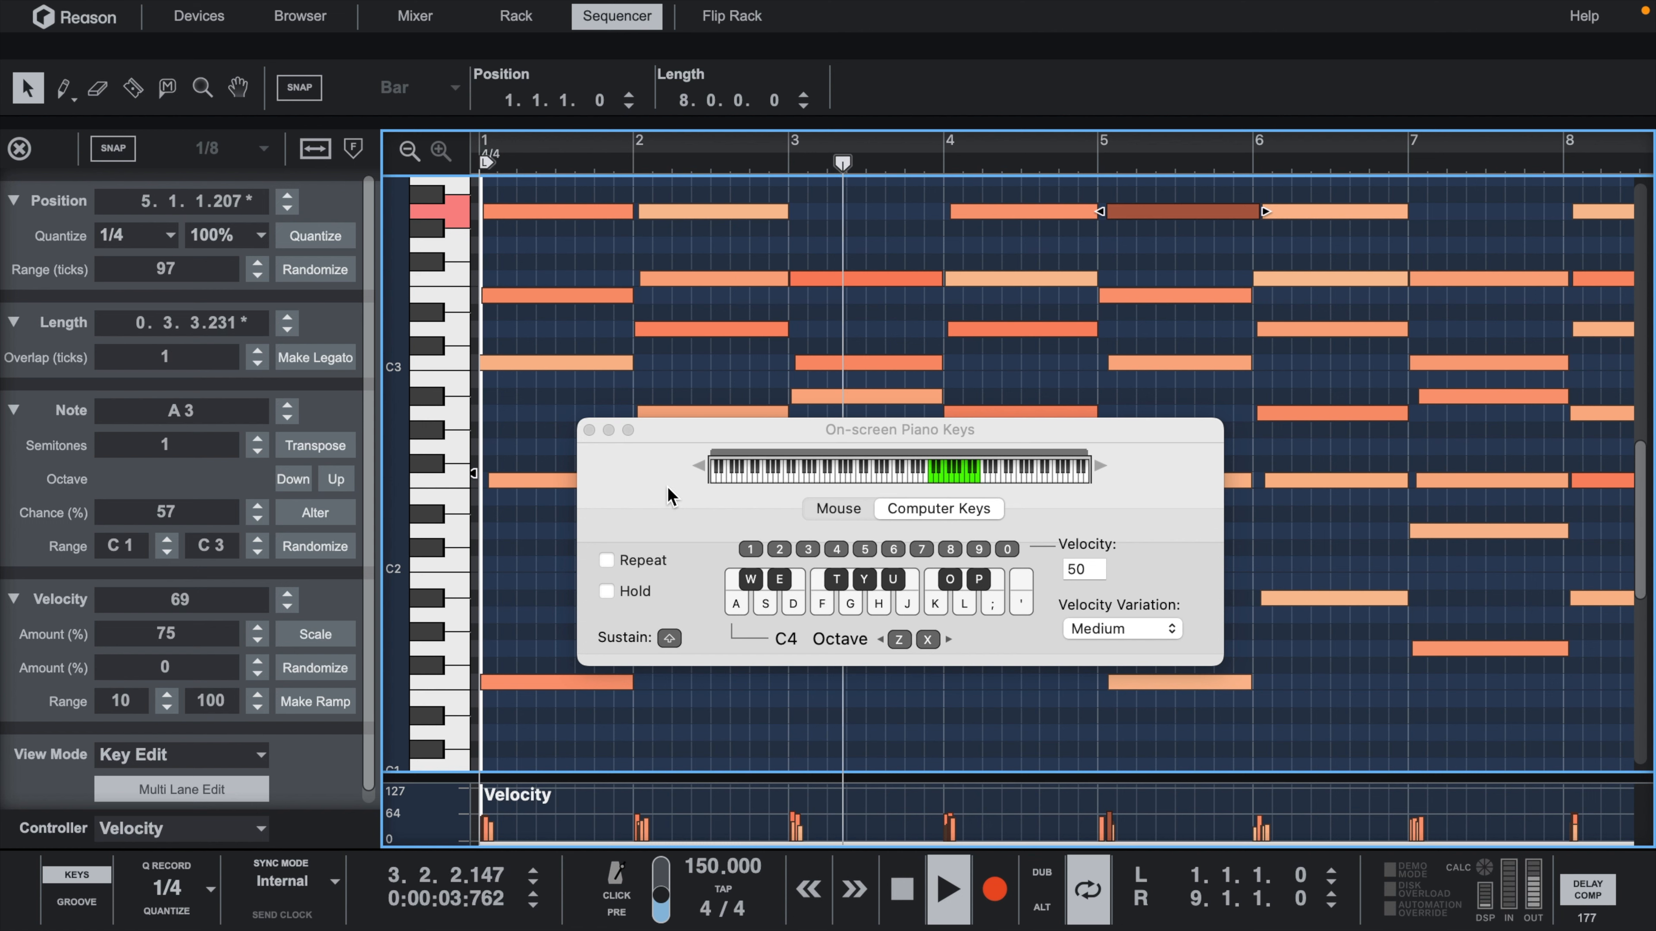
key(f)
key(d)
key(s)
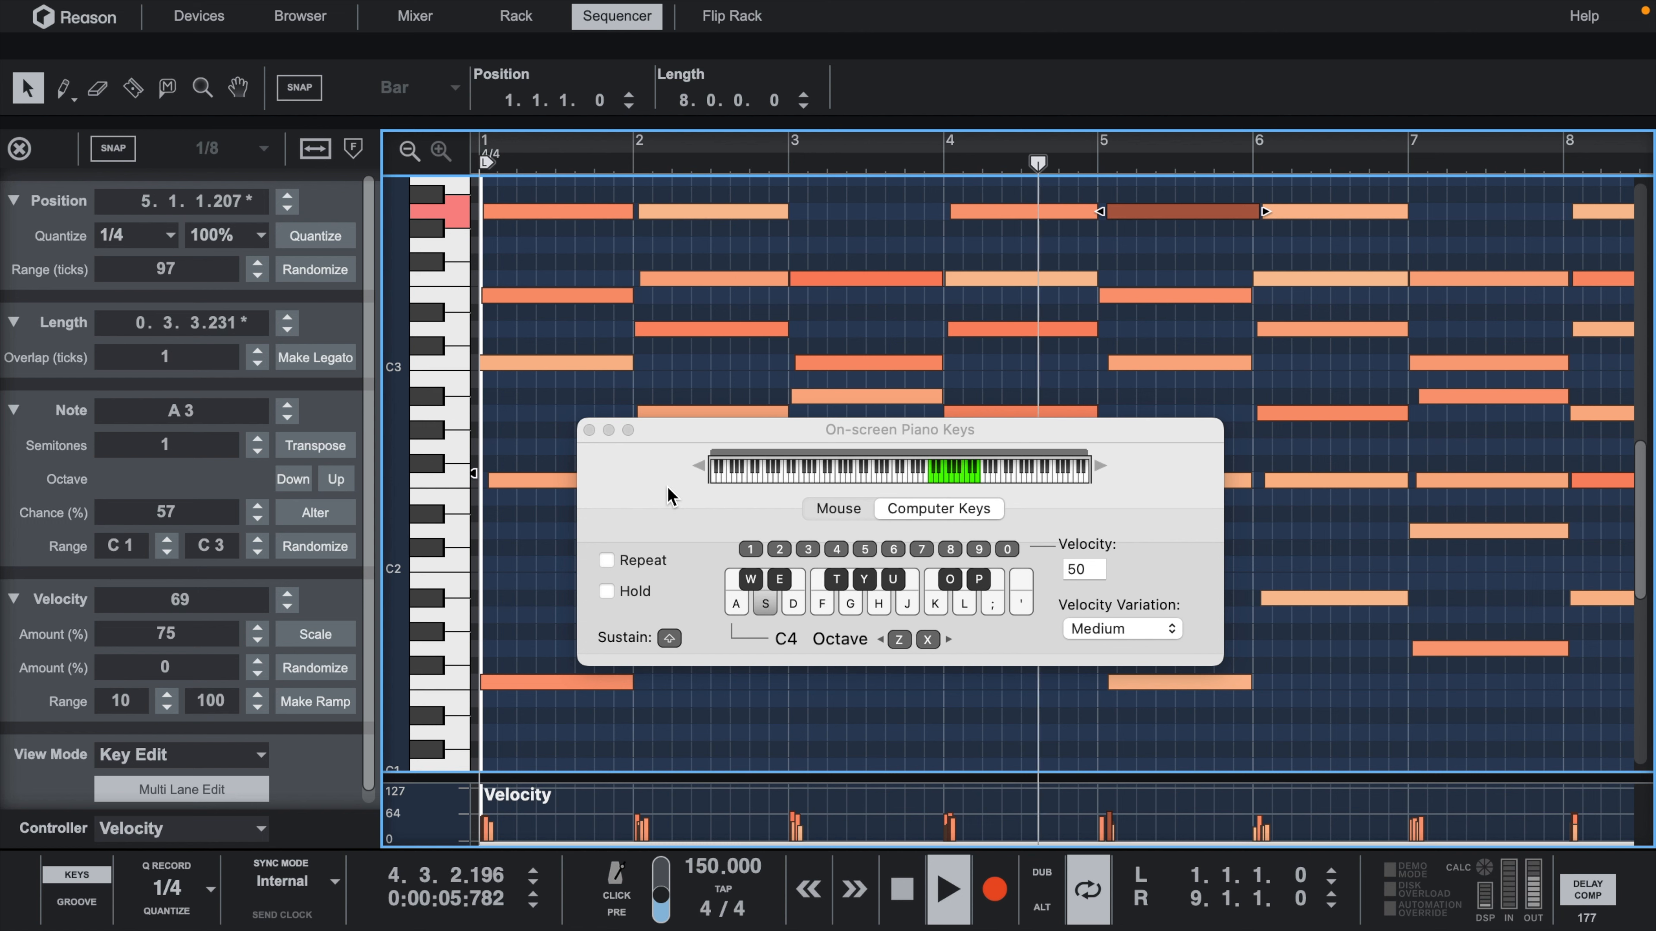
key(d)
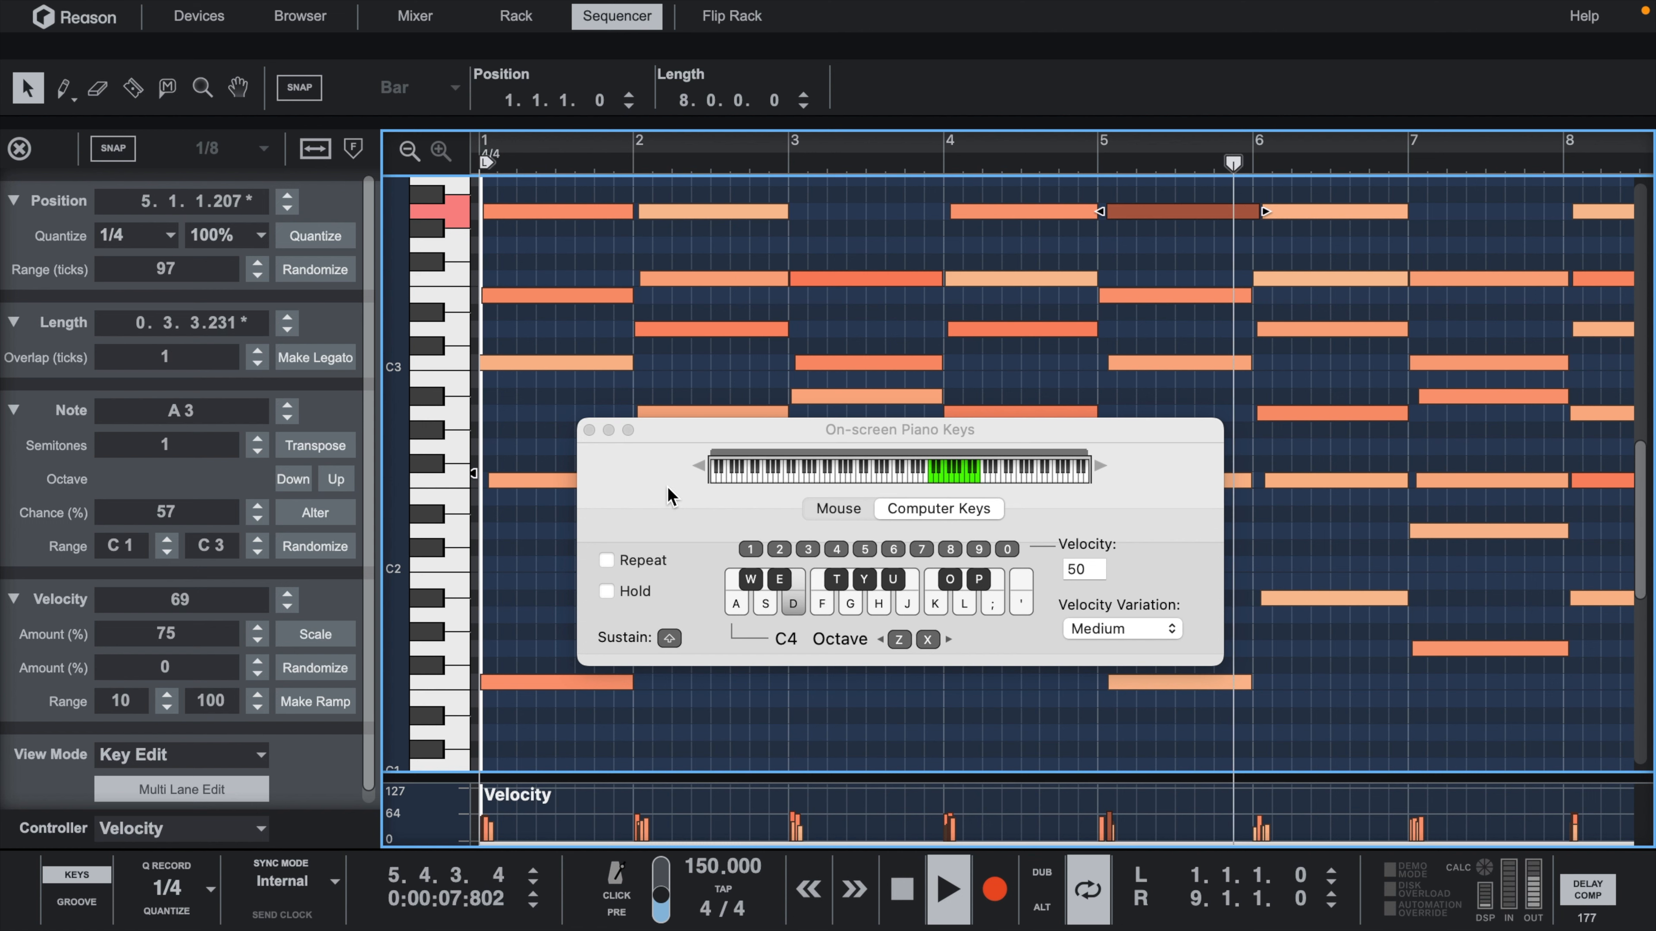
key(f)
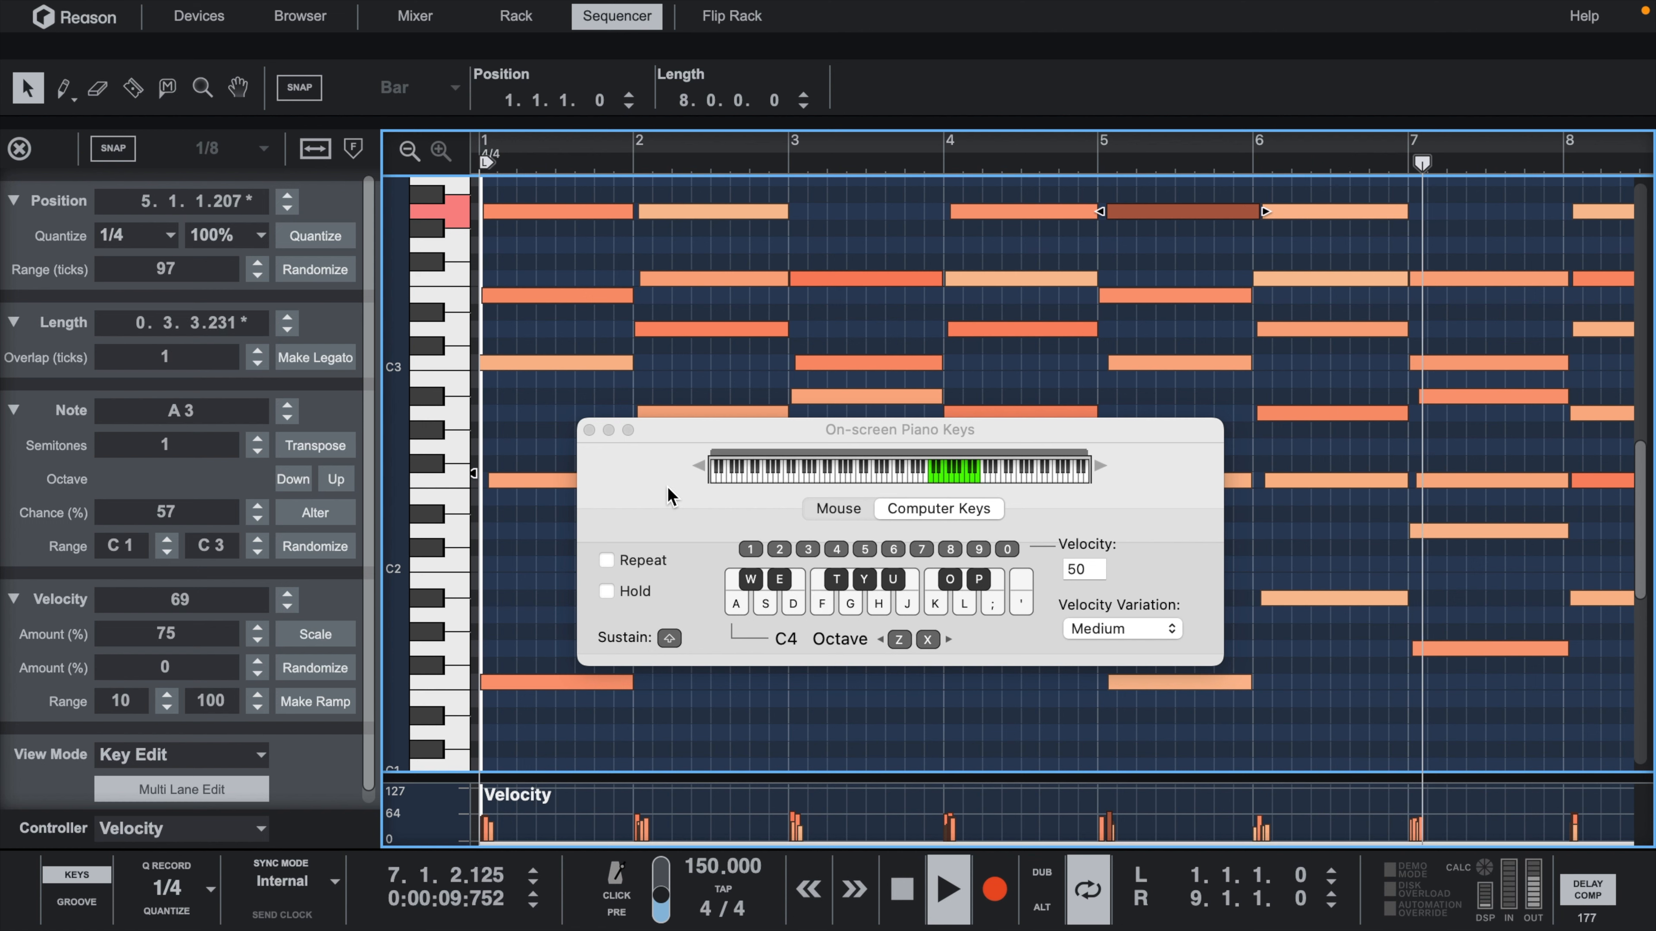
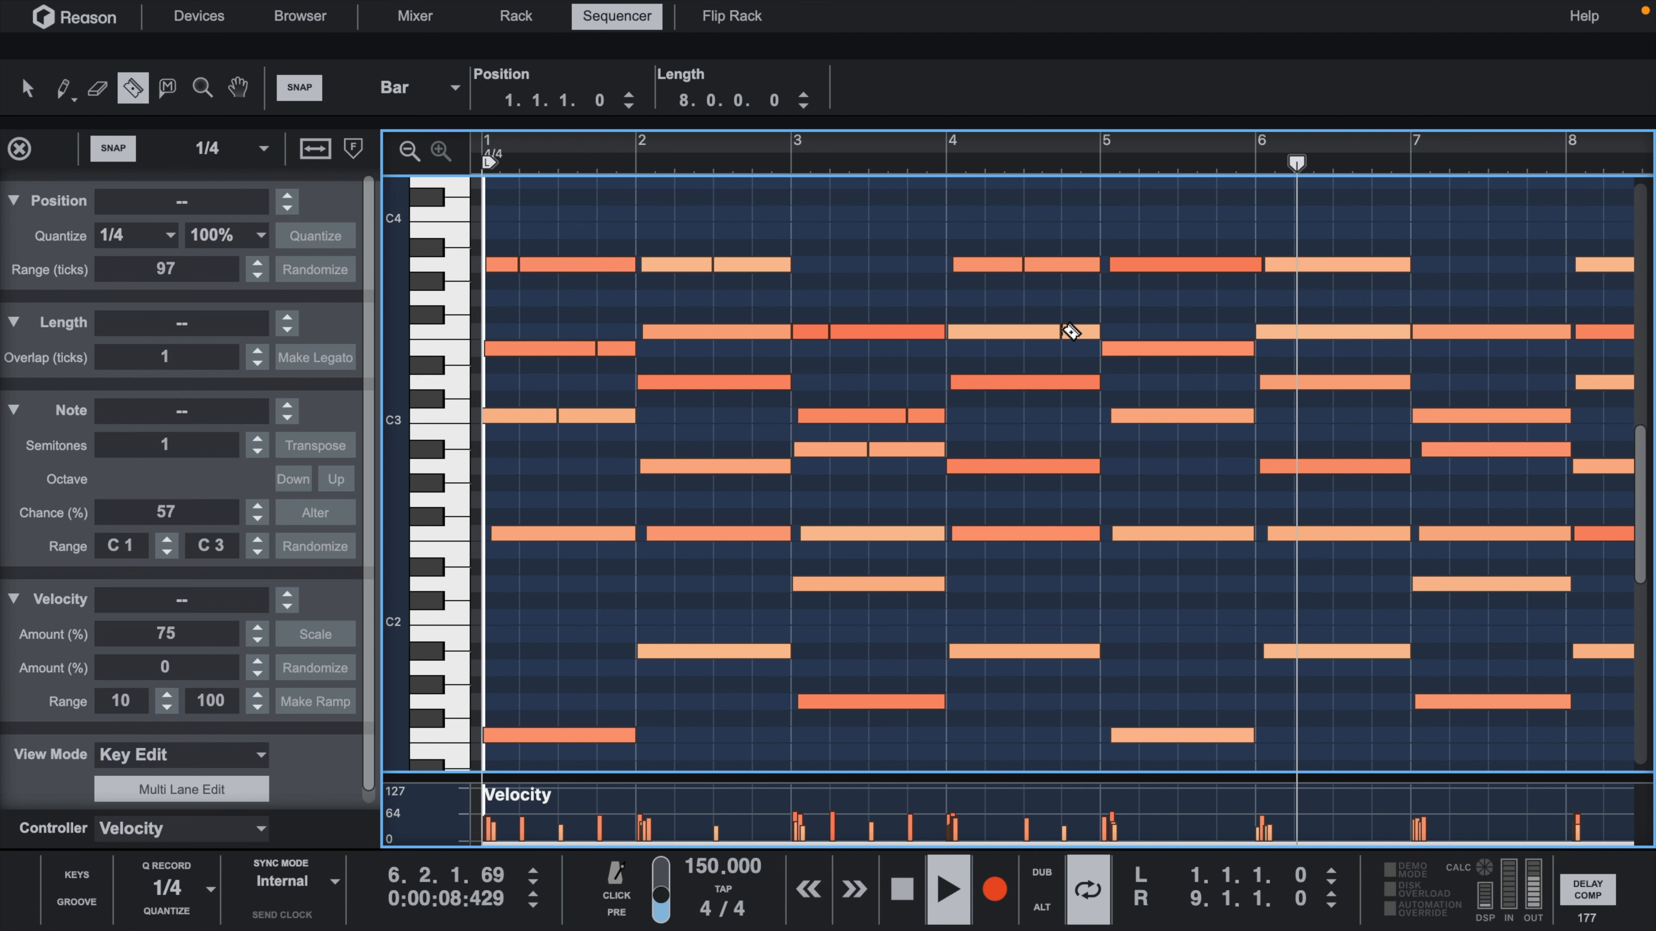
Transpose the short first segment of the split top note in bar 1 up an octave to A4.
scroll(1071, 332, up, 1)
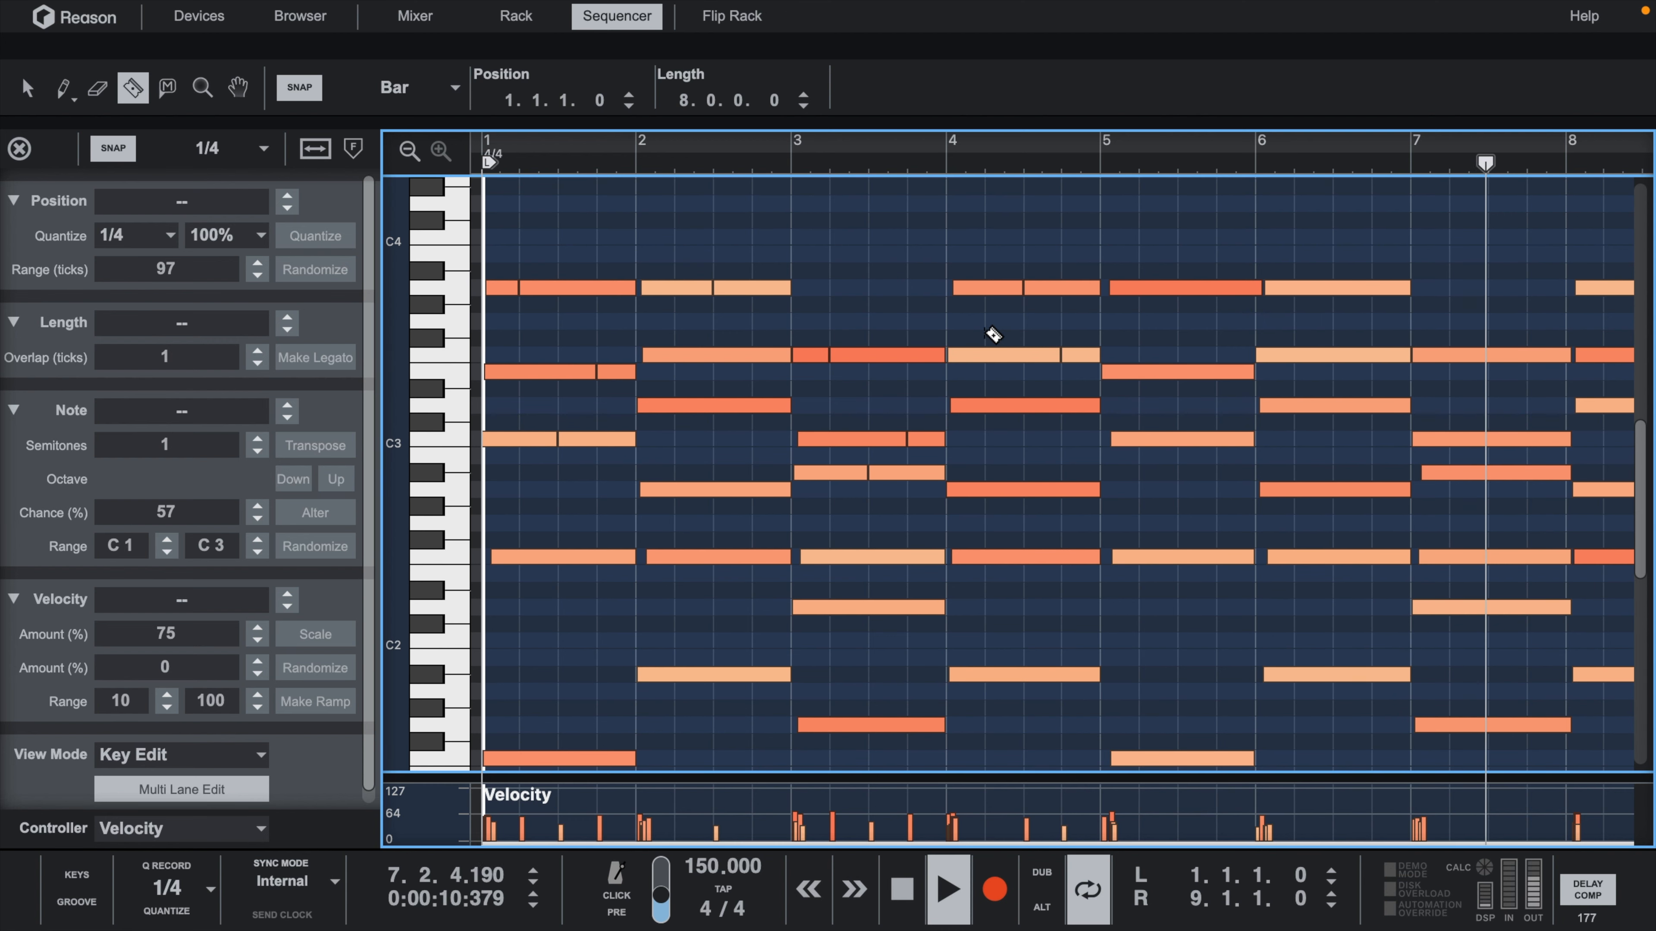
key(q)
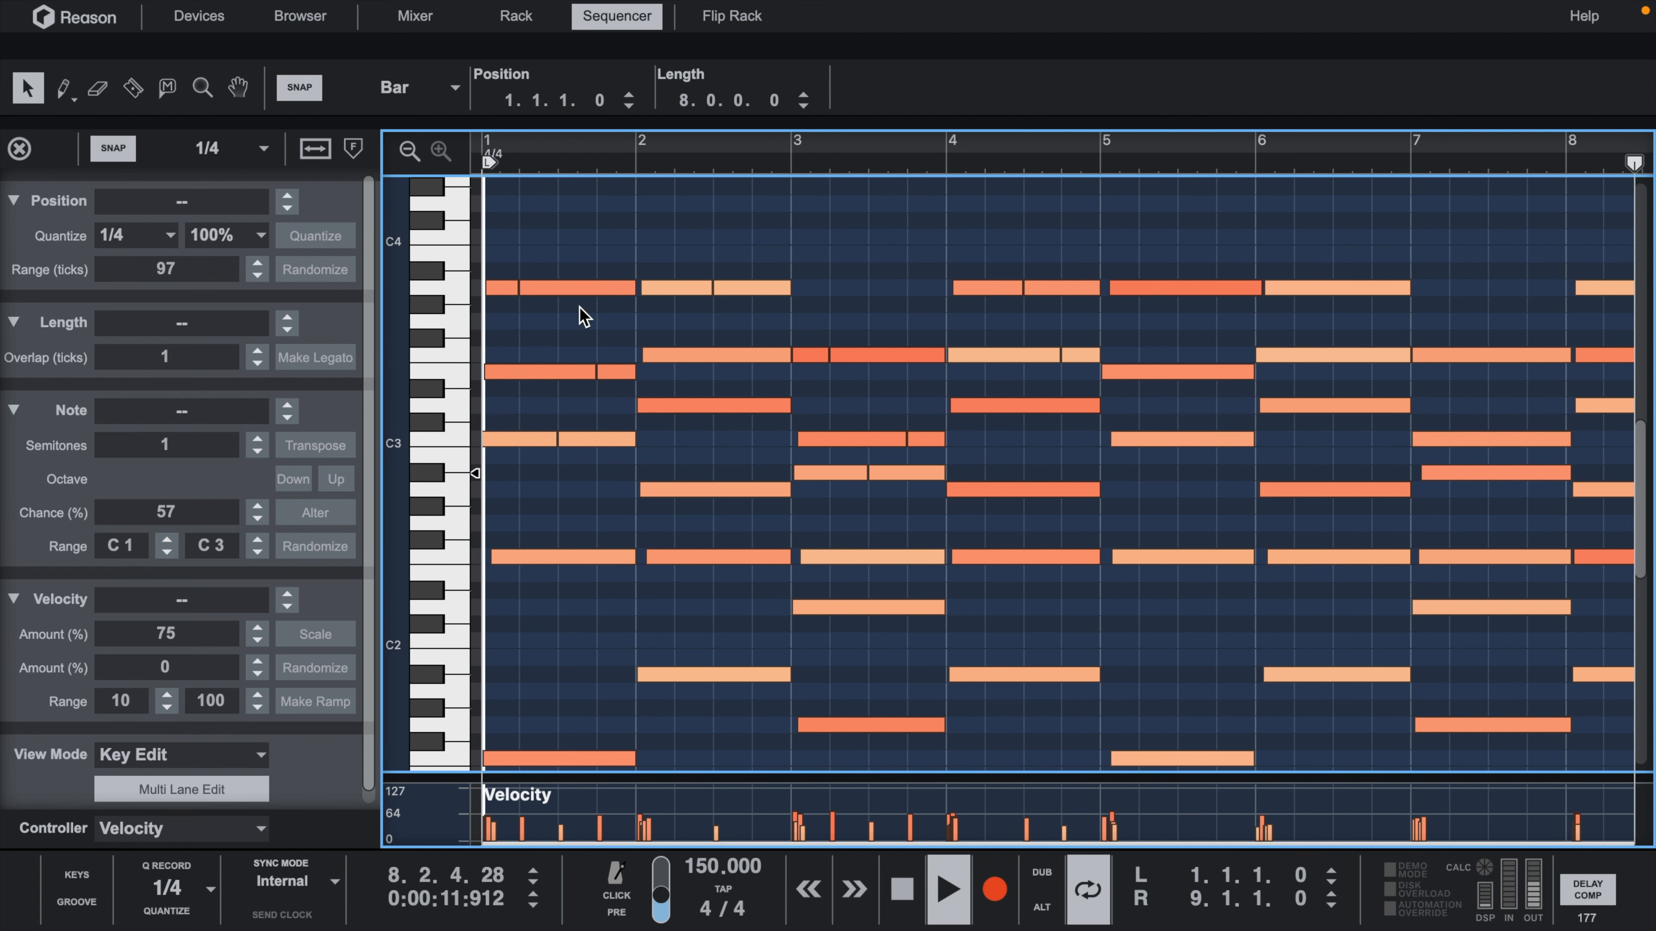
click(514, 298)
key(shift+Up)
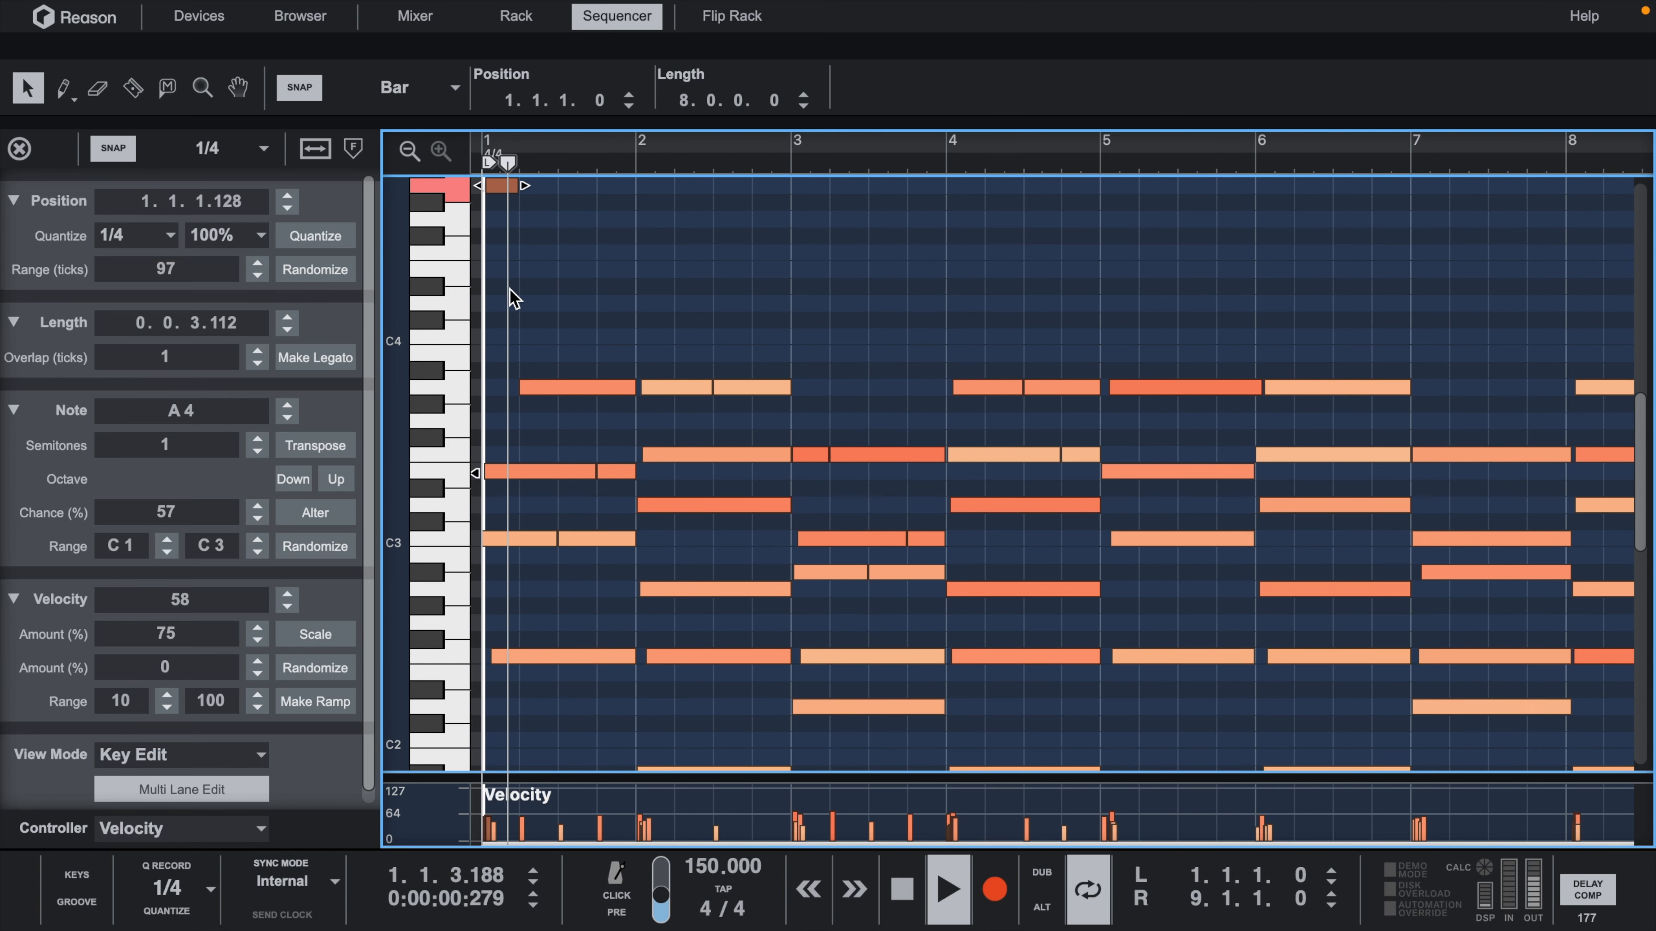
Stop playback and transpose the end segments of the split C3 and E3 notes in bar 1 up an octave to C4 and E4.
key(space)
drag(612, 433, 615, 562)
key(shift+super+Up)
Transpose the first A3 segment in bar 2 and three split segments of the bar 3 chord up an octave, and play the result.
click(696, 390)
shift+click(810, 454)
shift+click(926, 539)
shift+click(906, 572)
key(shift+super+Up)
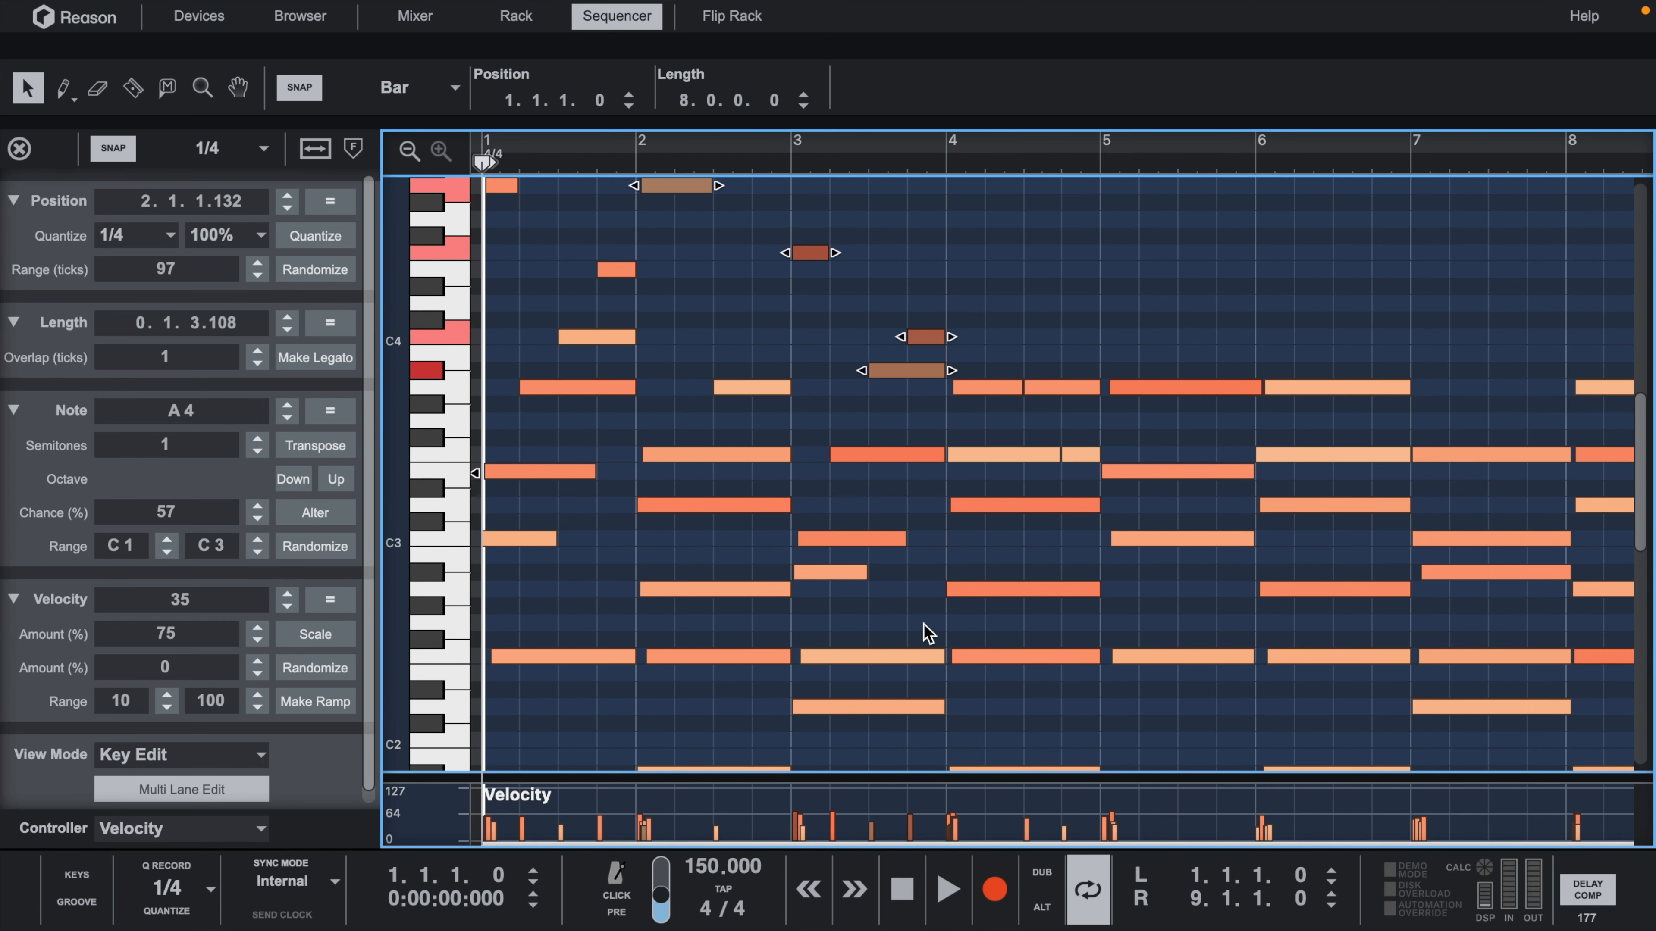
key(space)
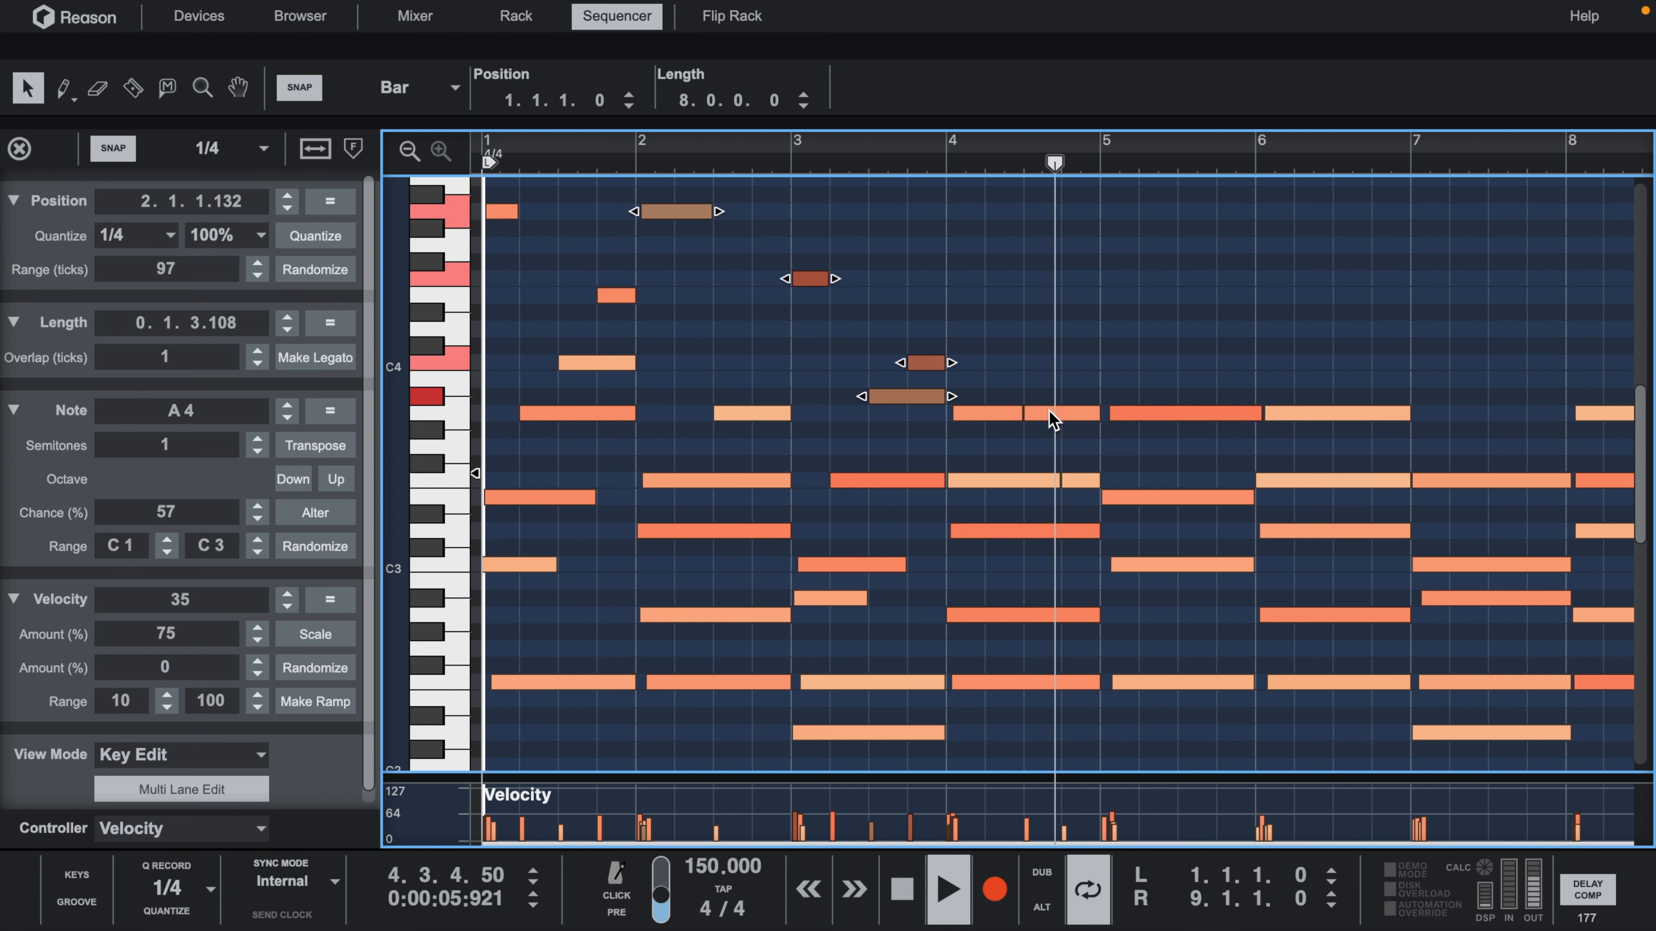
Transpose the second A3 segment and both F3 segments in bar 4 up an octave to A4 and F4, checking with playback.
click(1075, 380)
drag(1075, 380, 1085, 505)
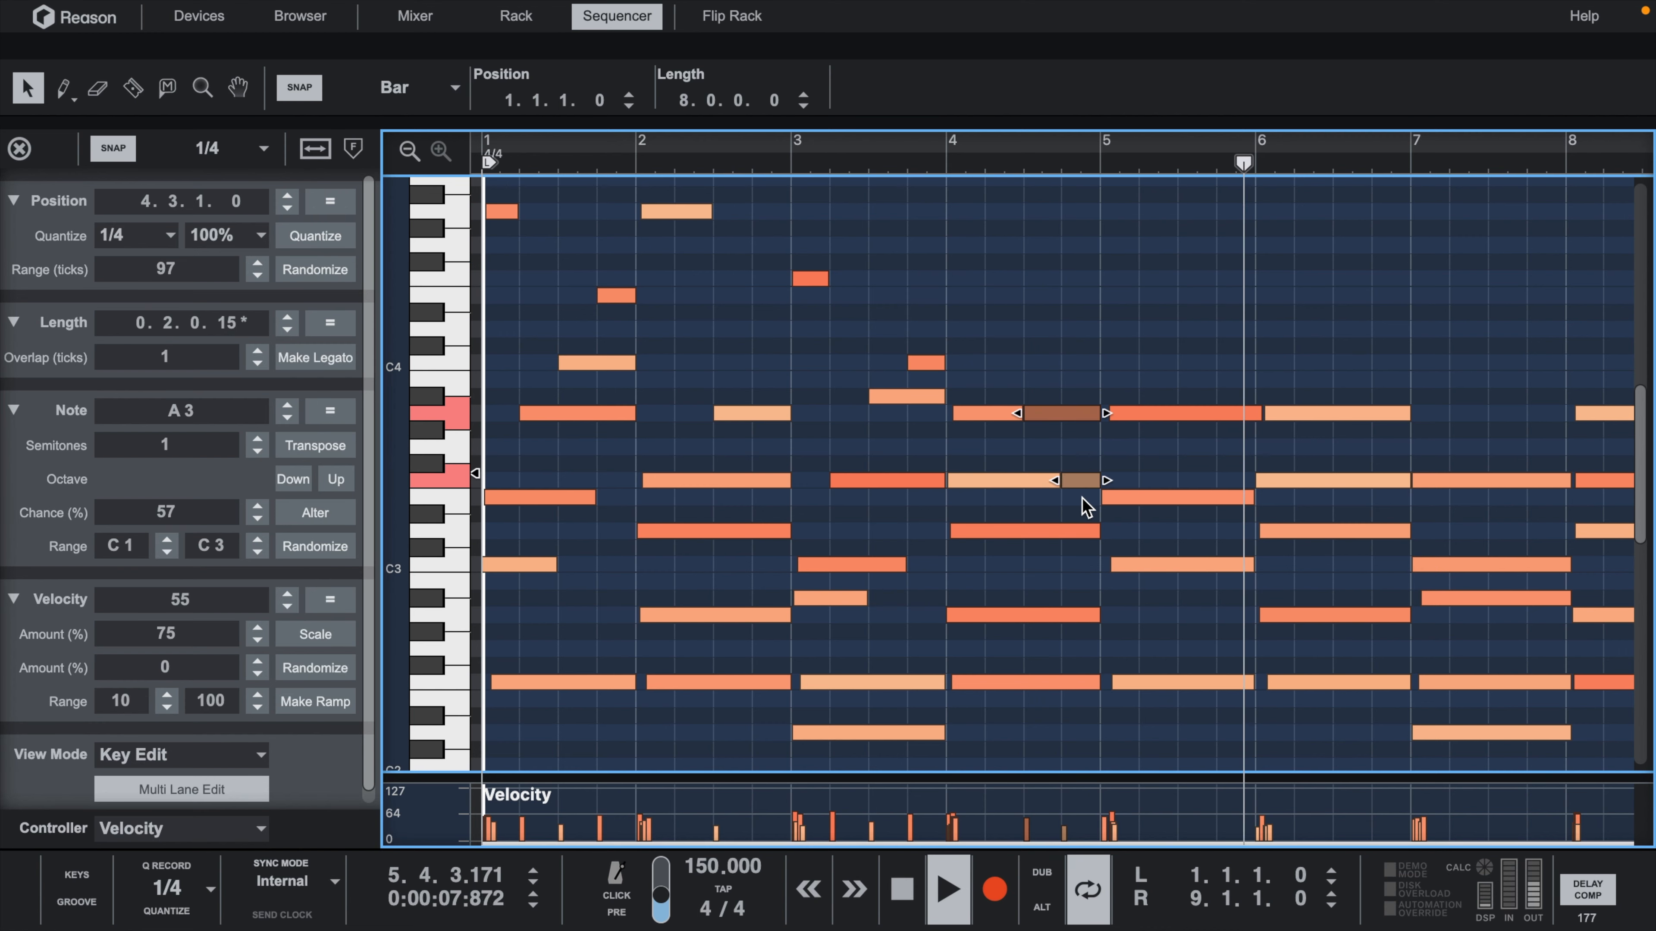
key(shift+super+Up)
key(space)
key(space)
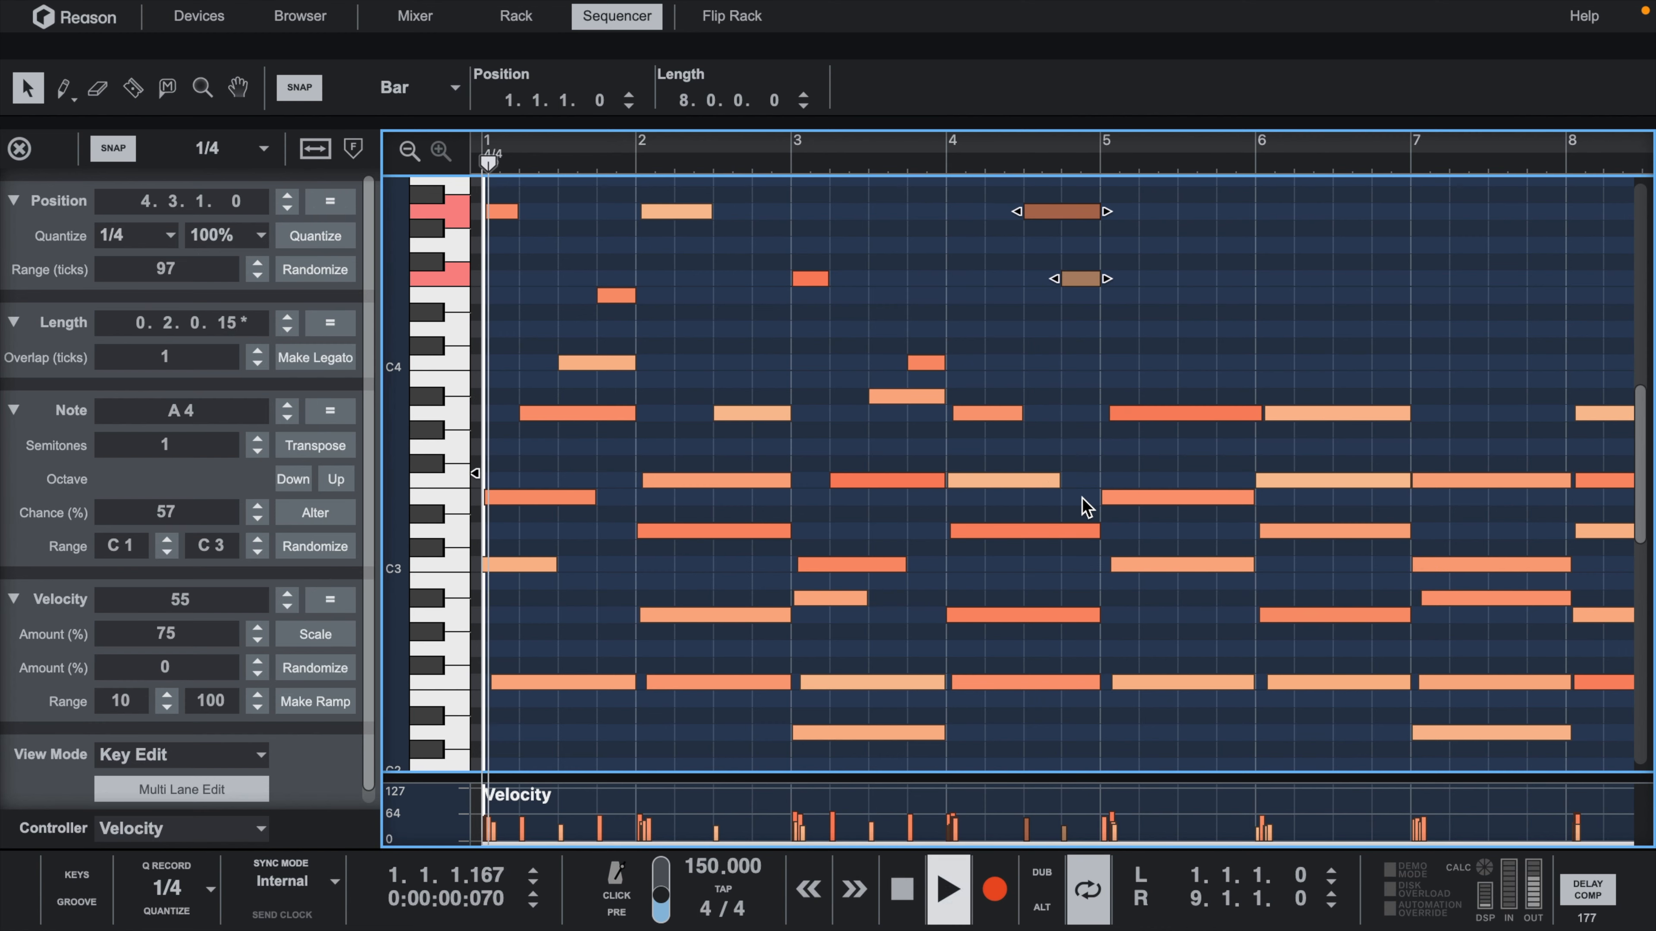
click(1022, 487)
key(shift+super+Up)
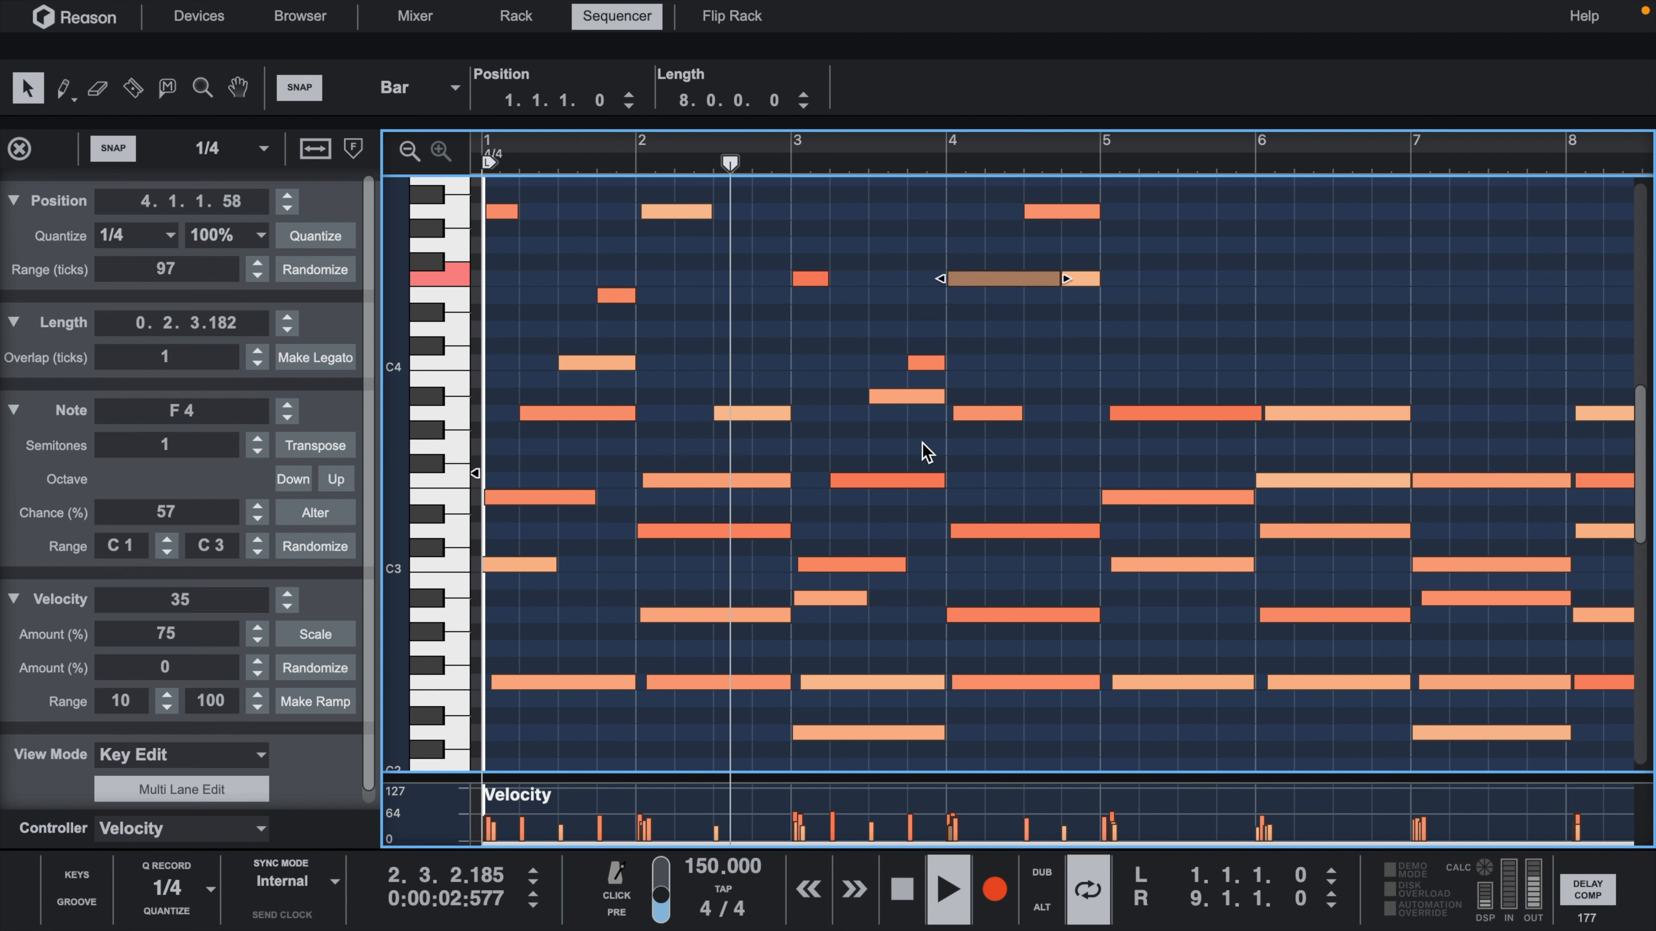
key(space)
Lower the A4 segment in bar 2 to A3, raise that bar's F3 note to F4, and play the progression.
click(679, 212)
key(shift+super+Down)
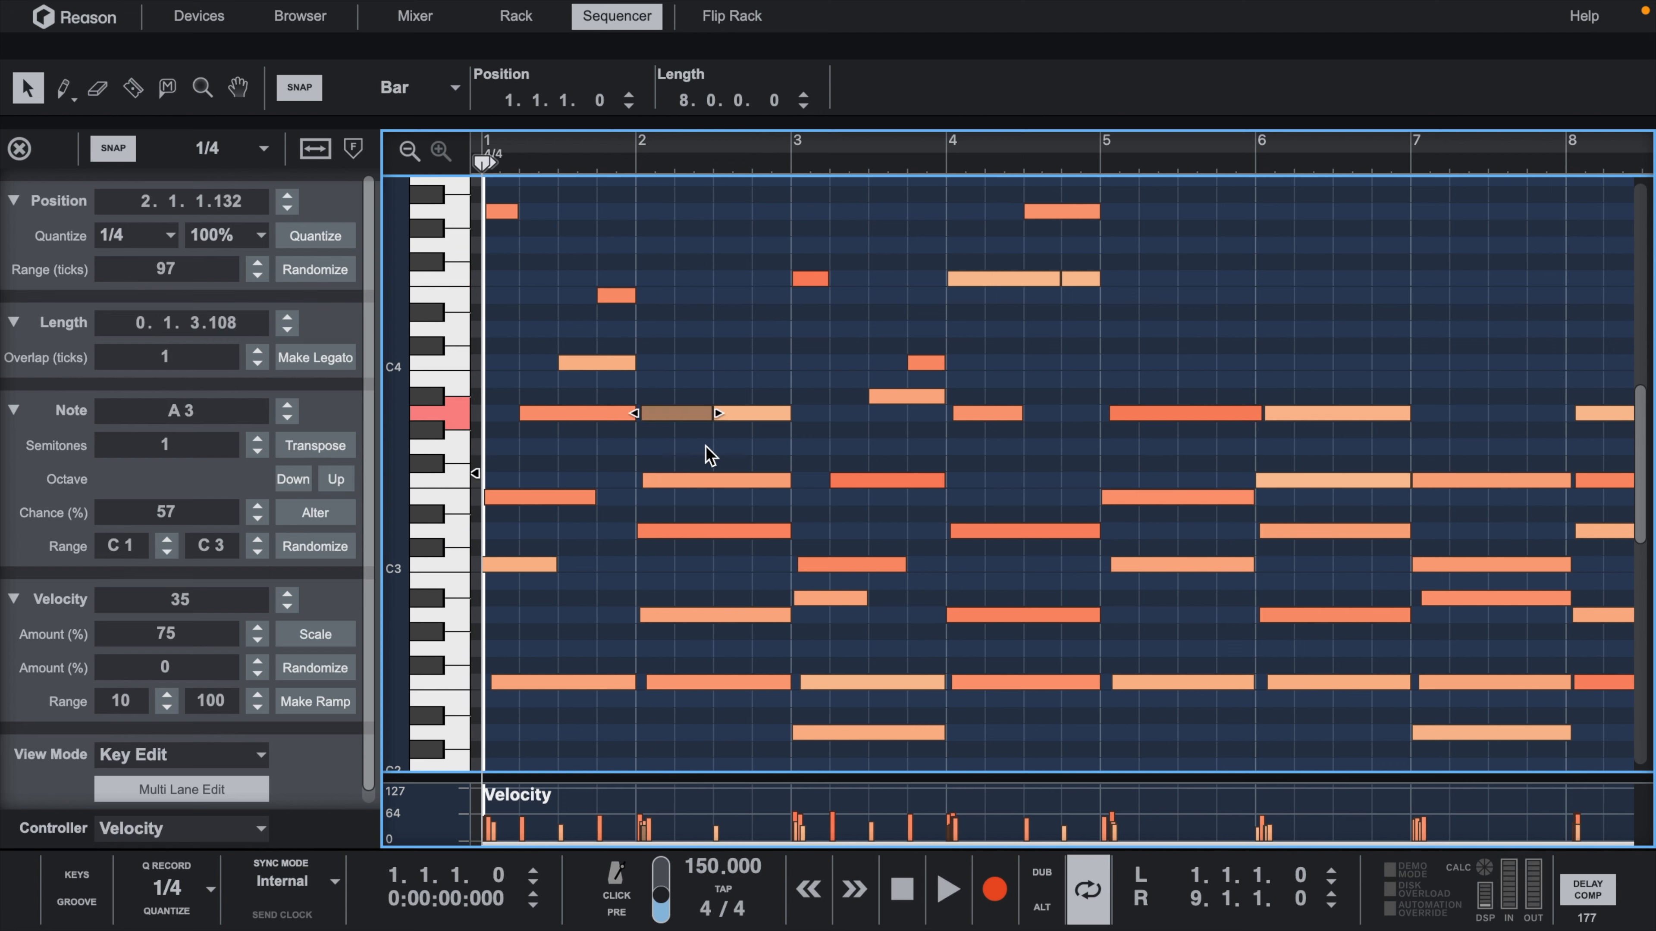
click(712, 483)
key(shift+super+Up)
key(space)
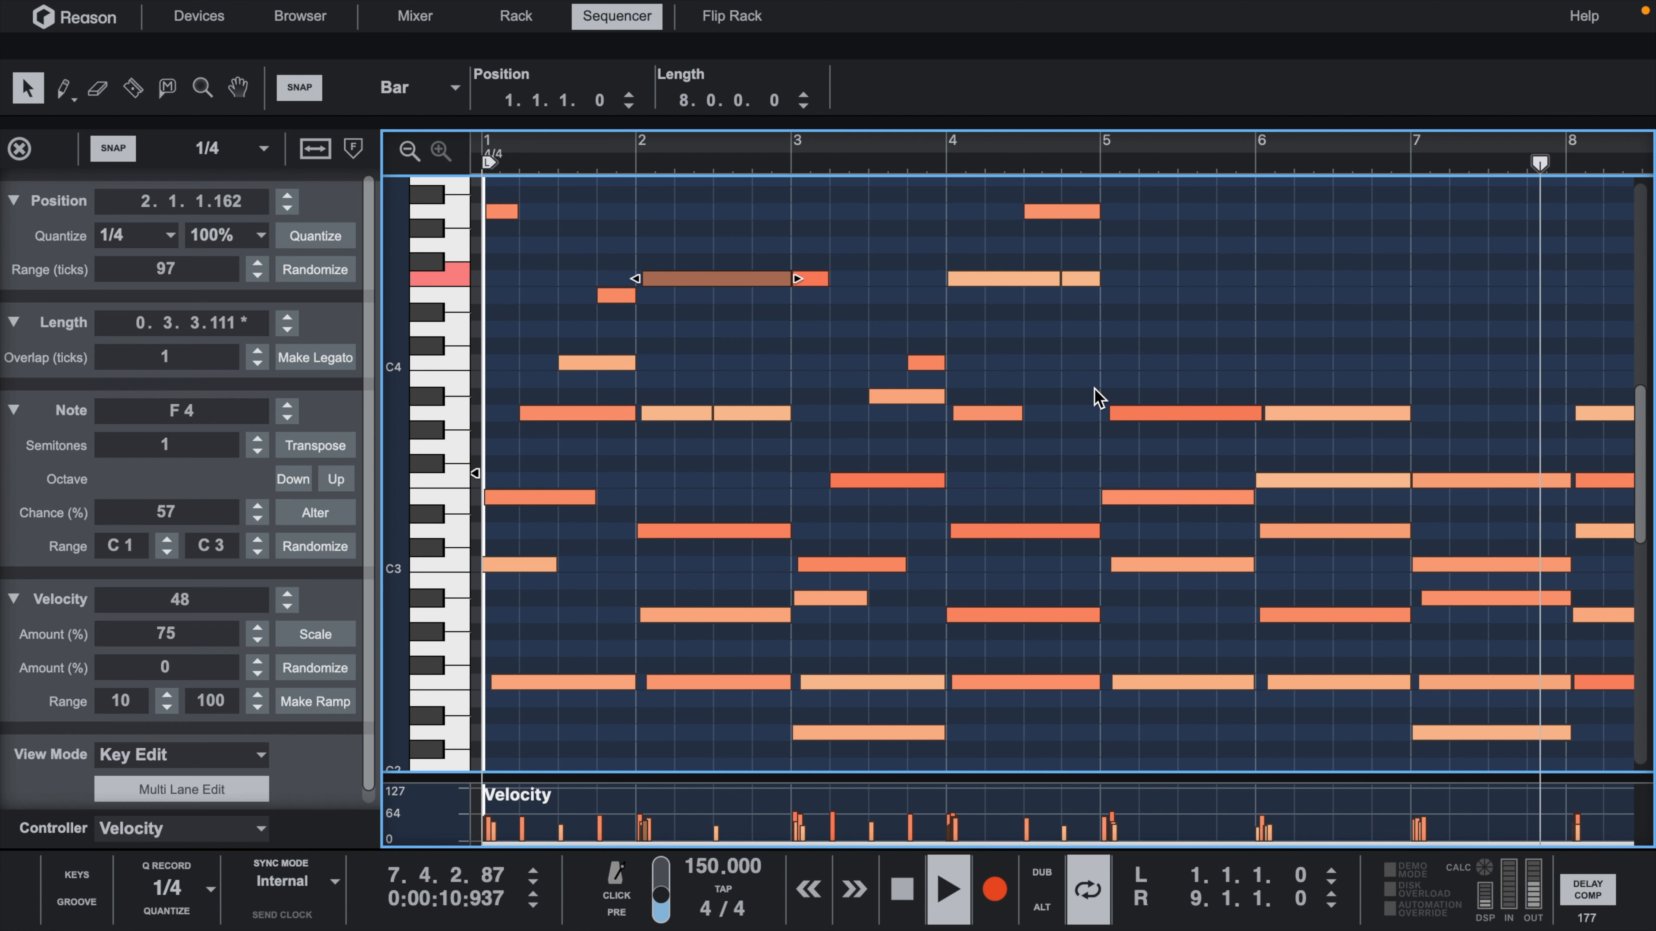
key(space)
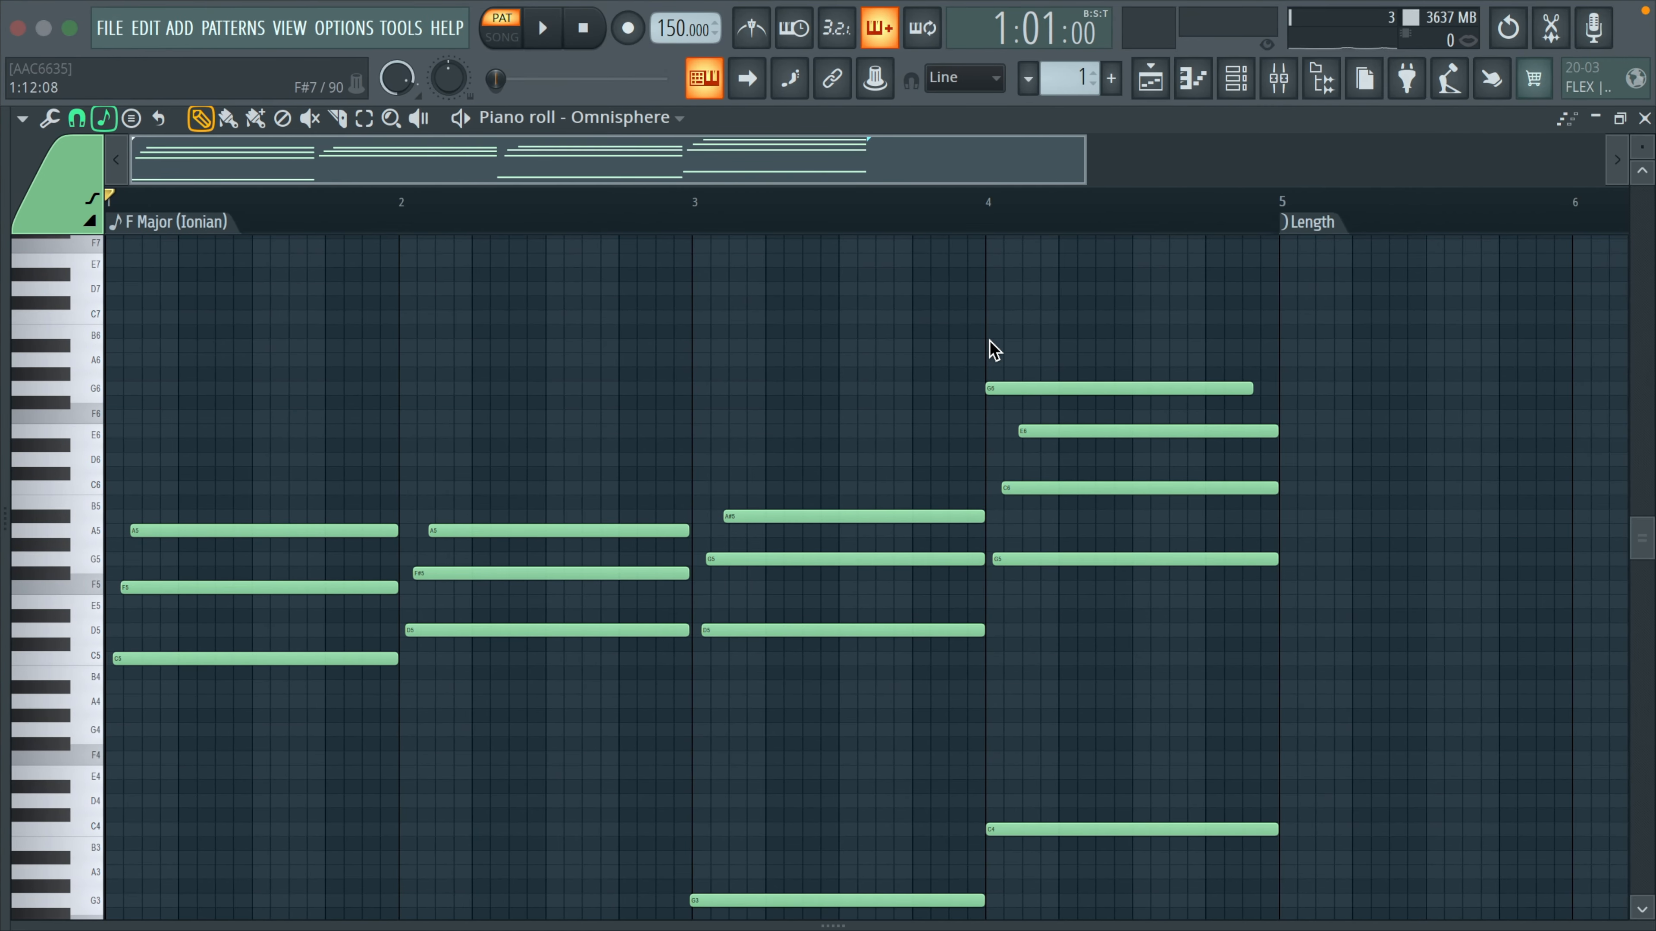
In FL Studio, examine the chord notes and the root note and layout options for the typing keyboard.
scroll(590, 355, down, 4)
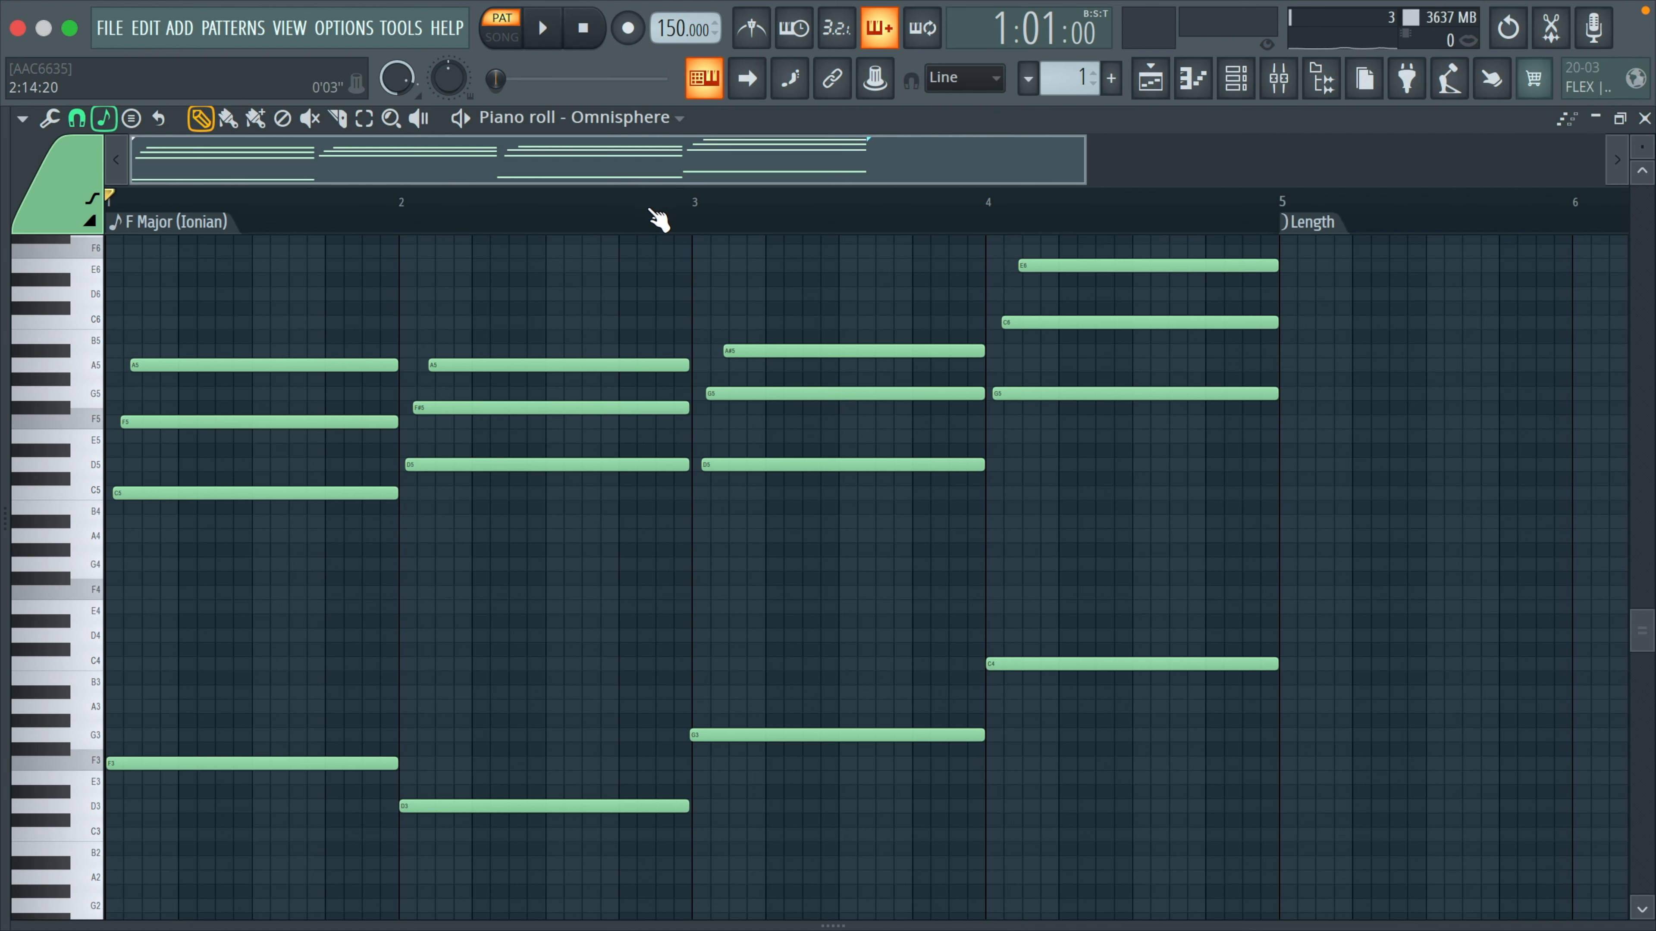
right_click(709, 93)
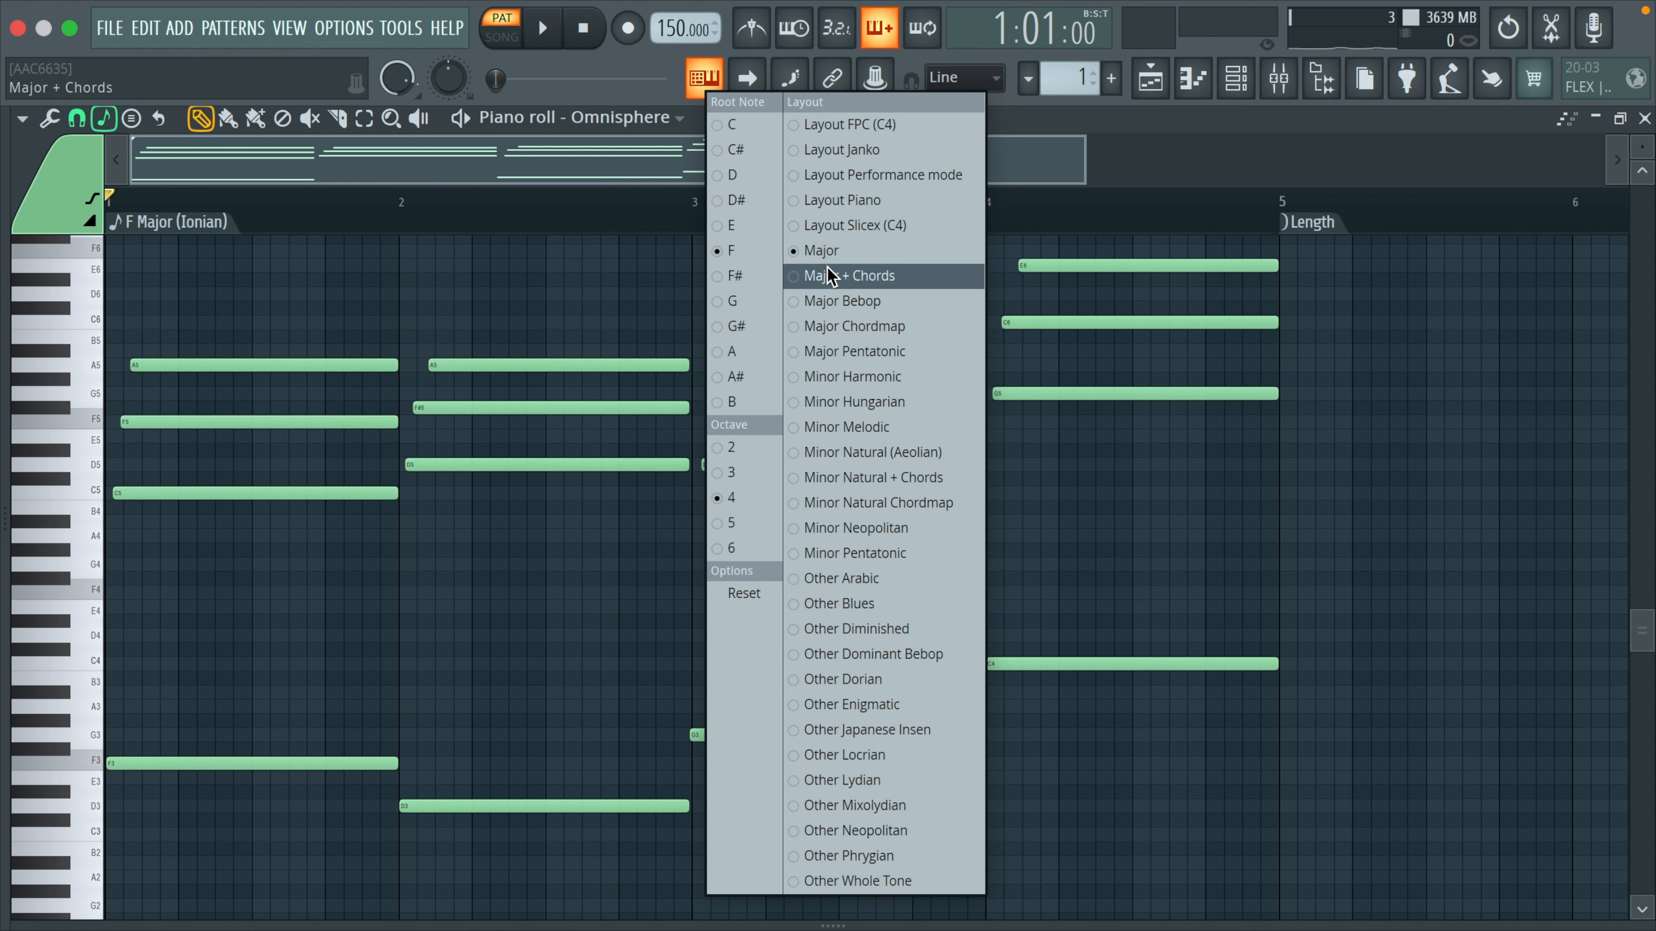
click(502, 268)
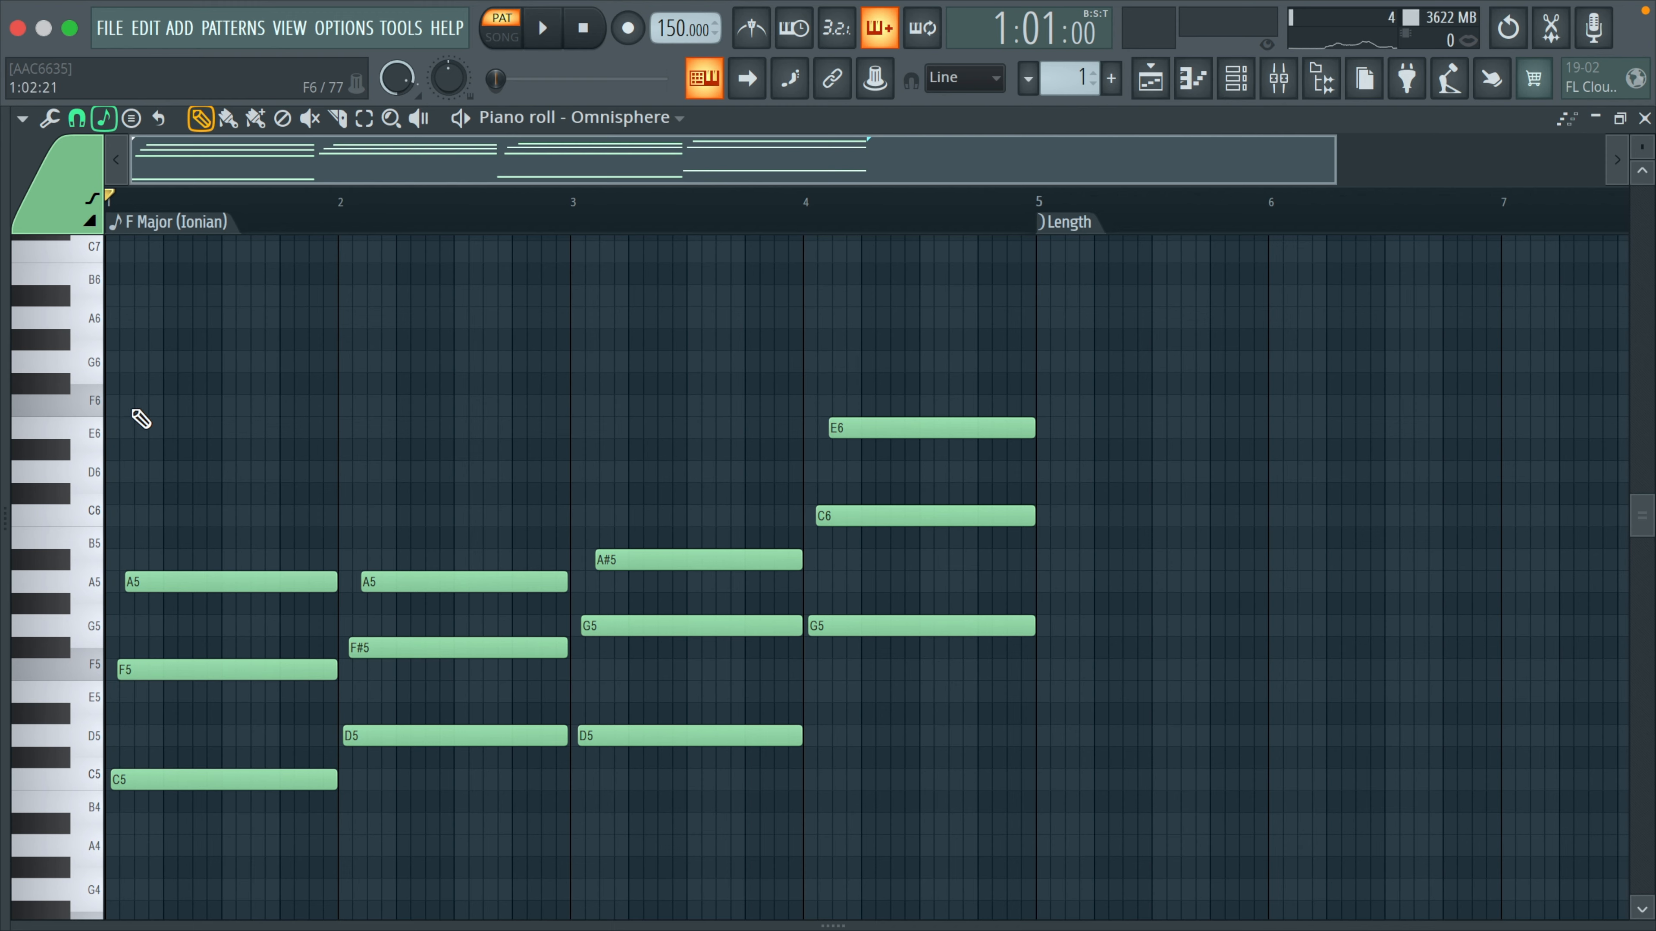
Draw overlapping F6, E6, A#6 and A6 notes starting at successive points in bar 1 above the chords and play the pattern.
click(110, 408)
click(168, 432)
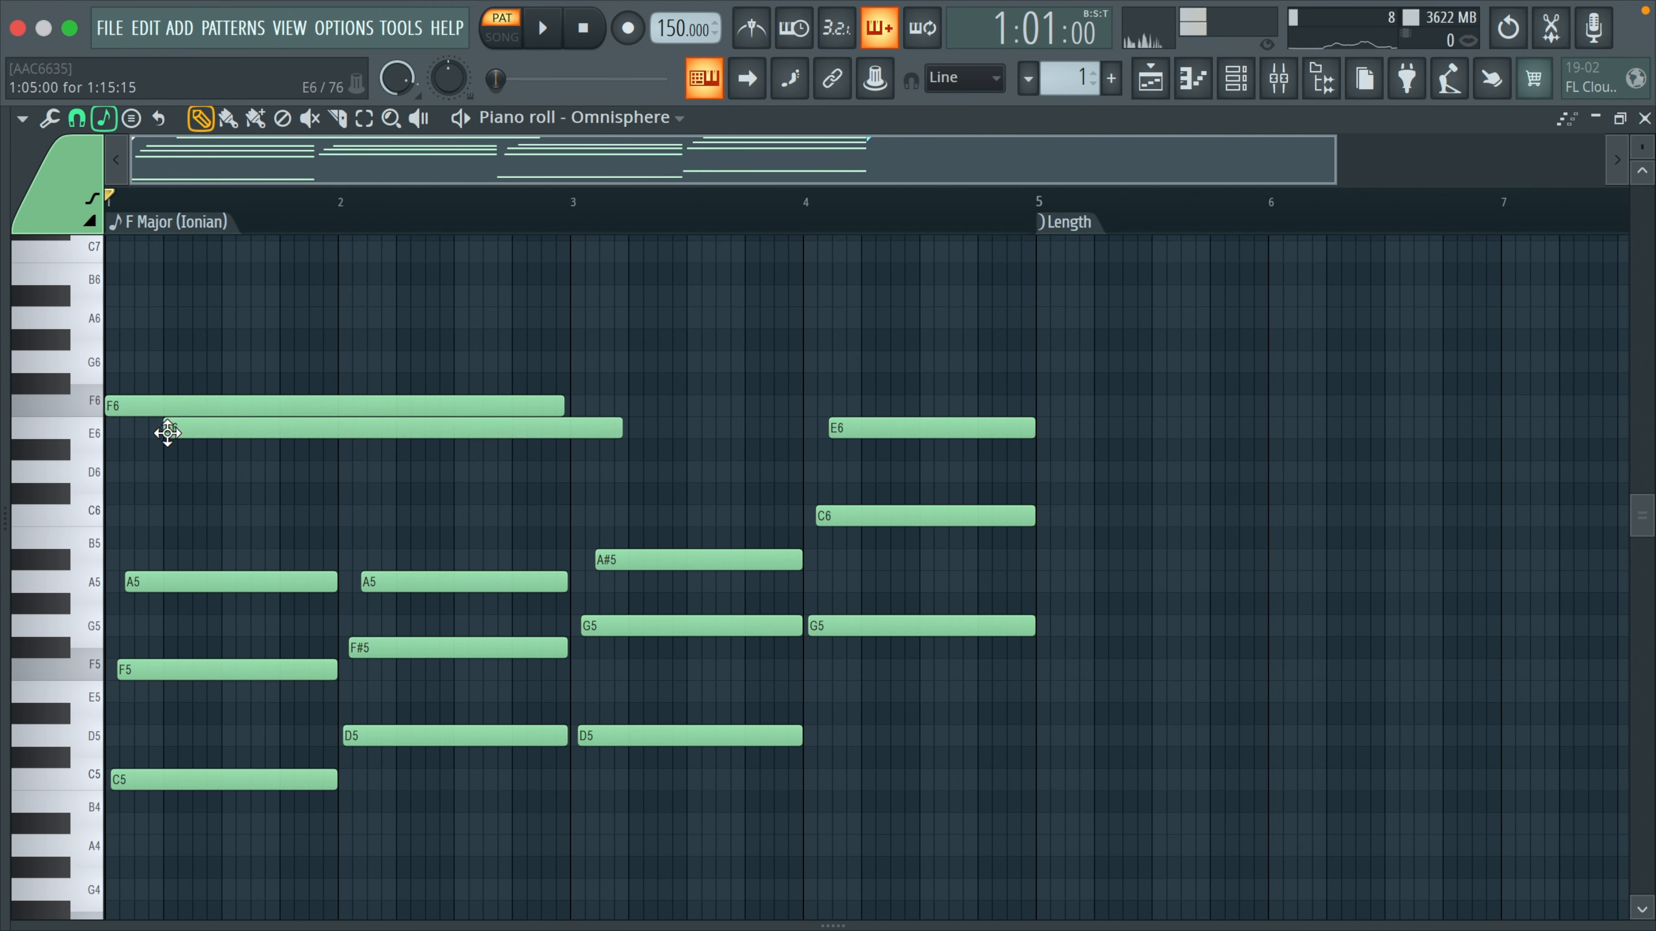
click(225, 295)
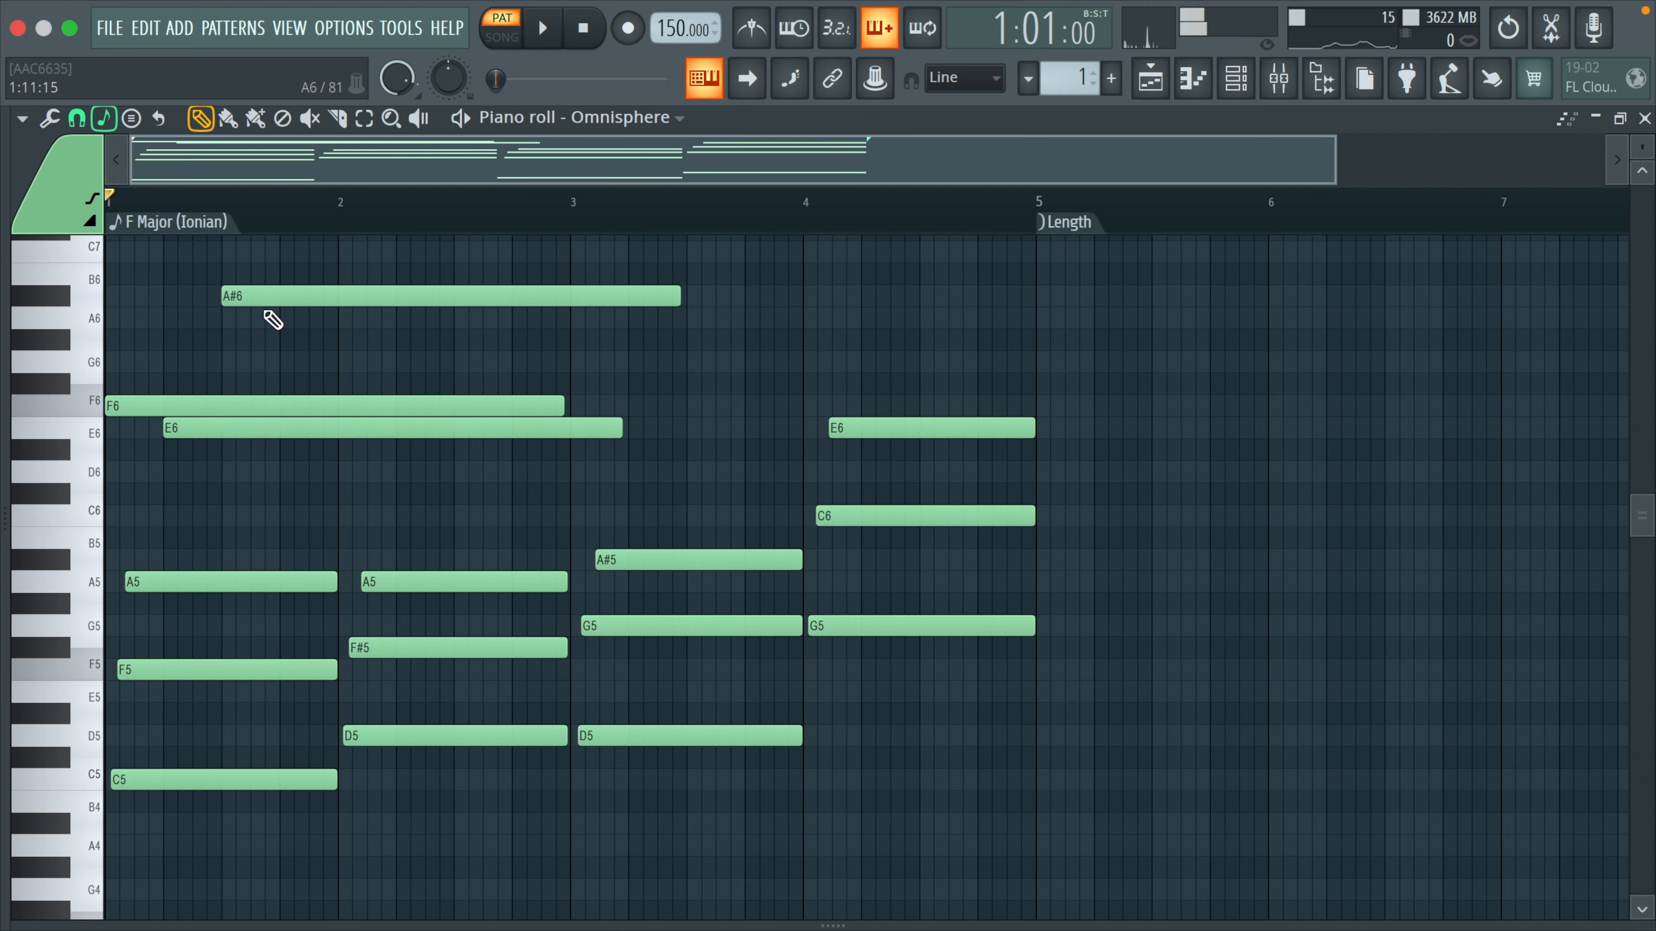
click(282, 318)
key(space)
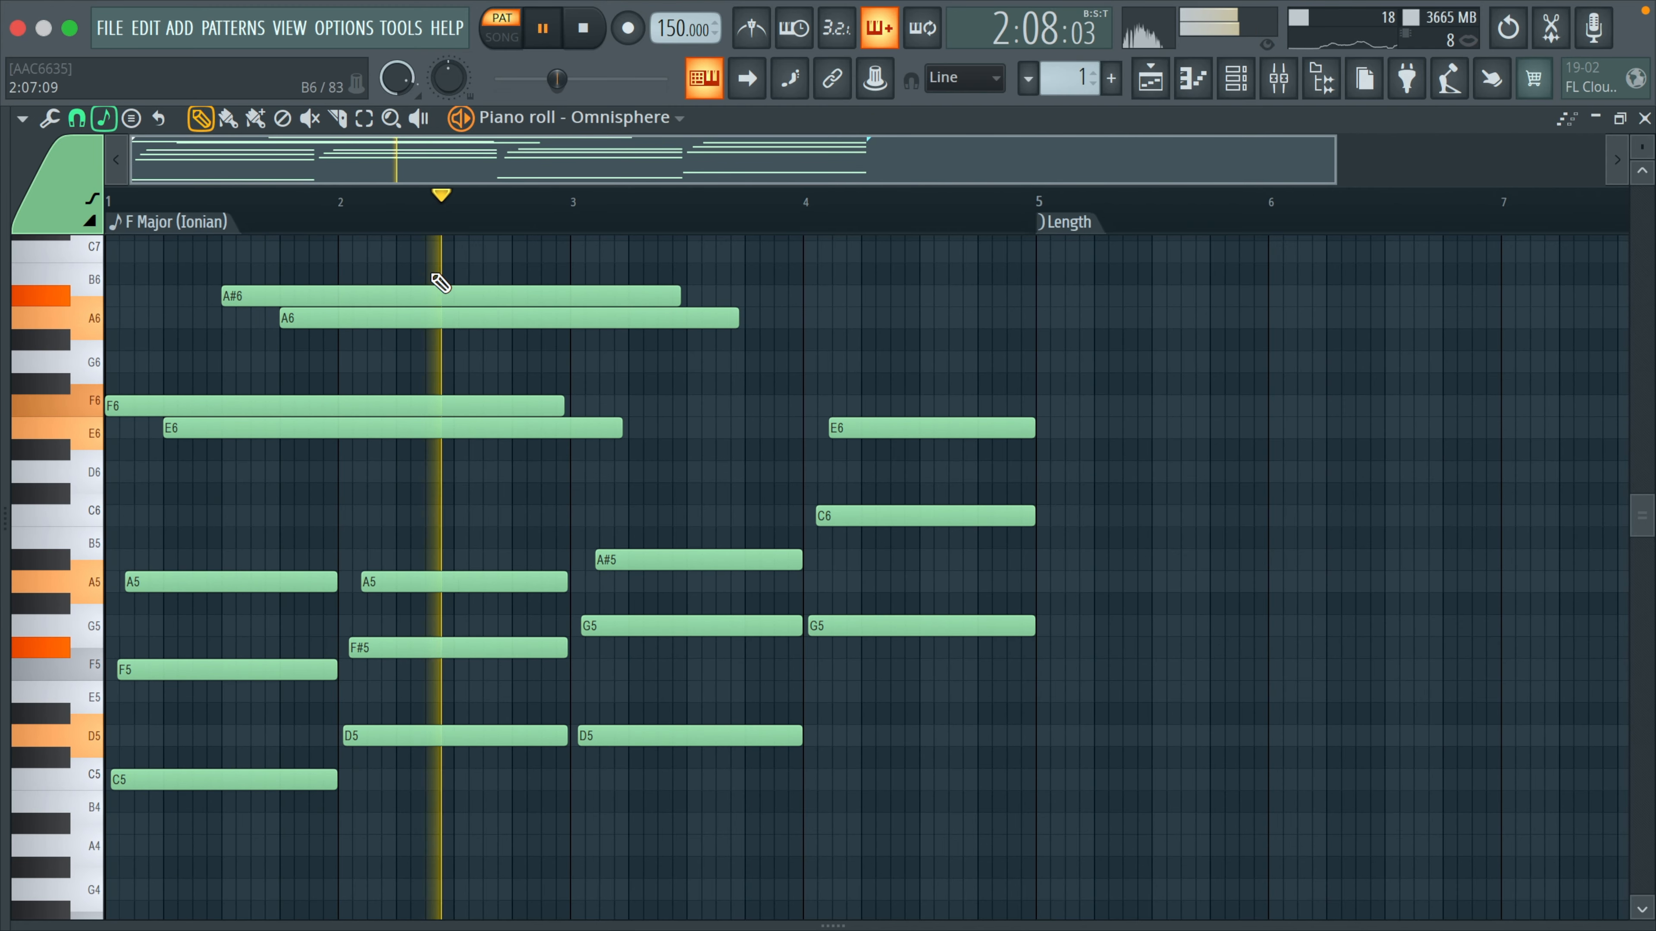
Stop playback and delete the four long melody notes above the chords.
key(space)
right_click(421, 293)
right_click(421, 318)
right_click(421, 406)
right_click(420, 428)
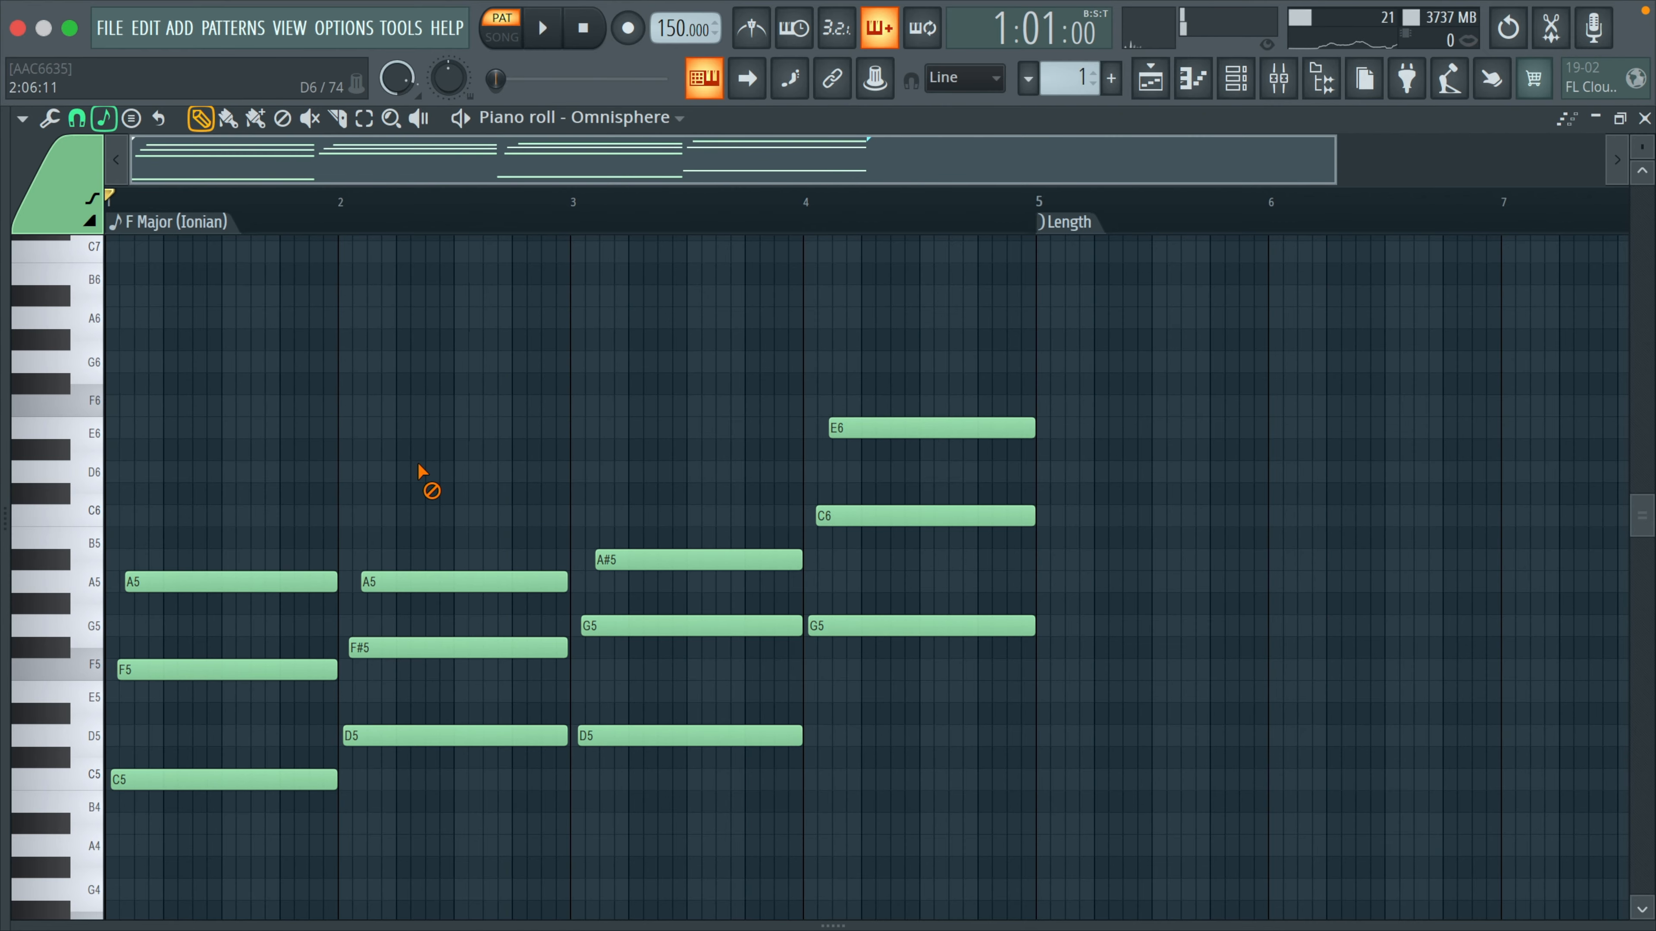
Try out a few melody notes on the typing keyboard with playback stopped, including A#5 and A5.
key(o)
key(i)
key(7)
key(y)
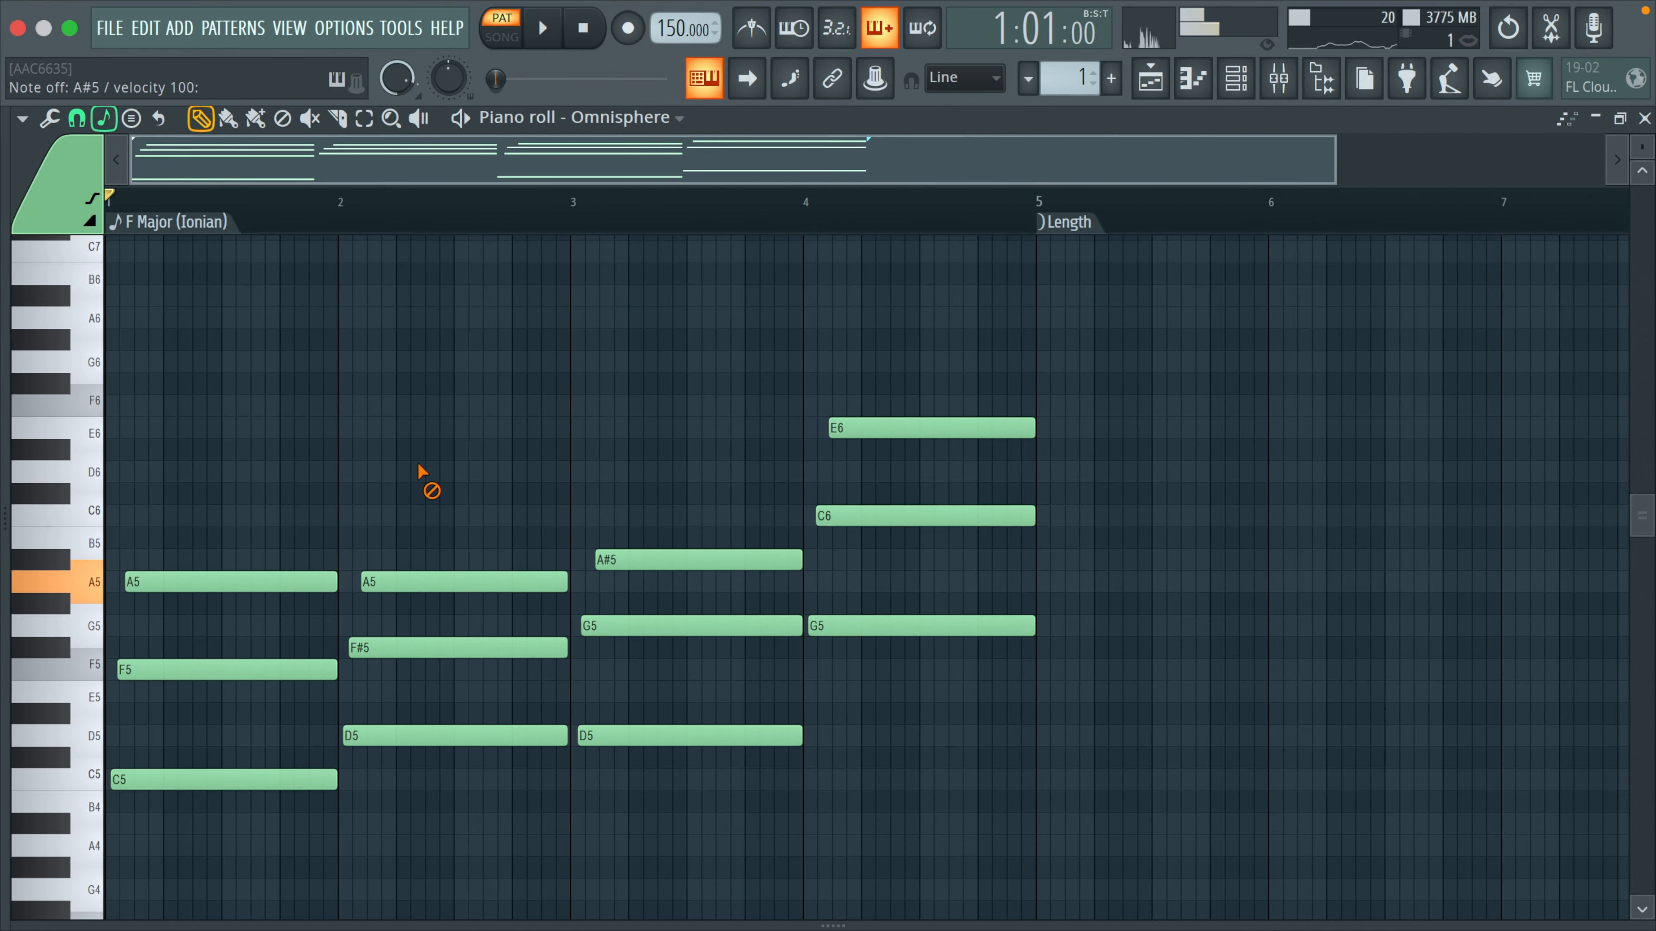
Play the chord pattern and improvise a melody between A5 and E7 over it on the typing keyboard.
key(space)
key(o)
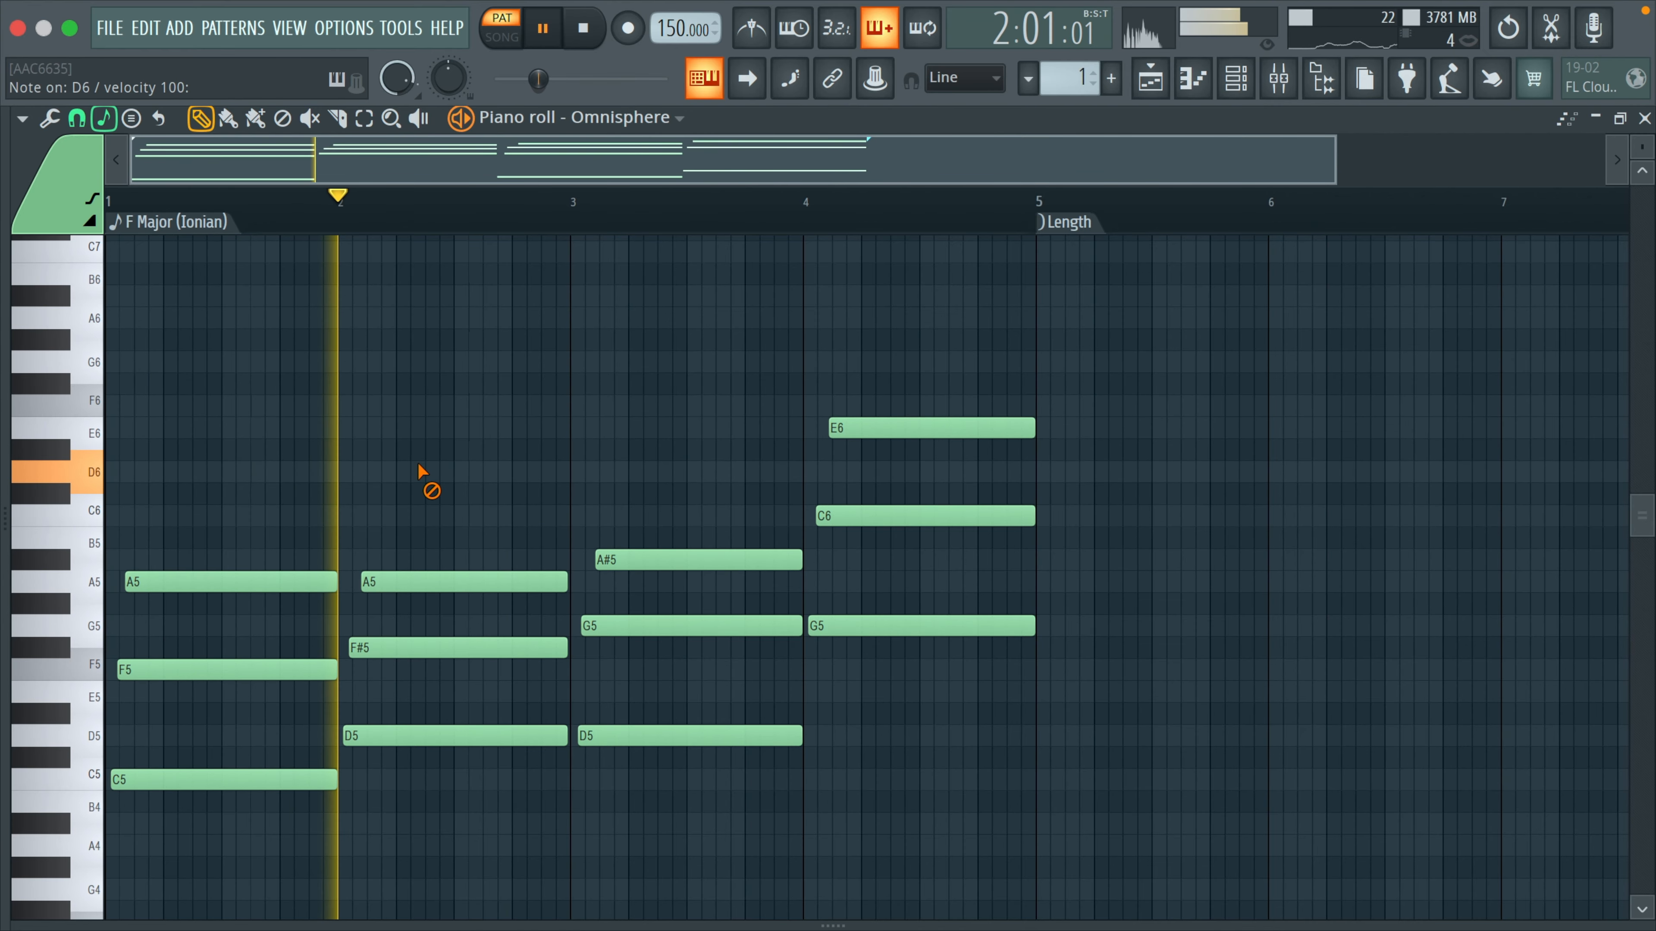
key(p)
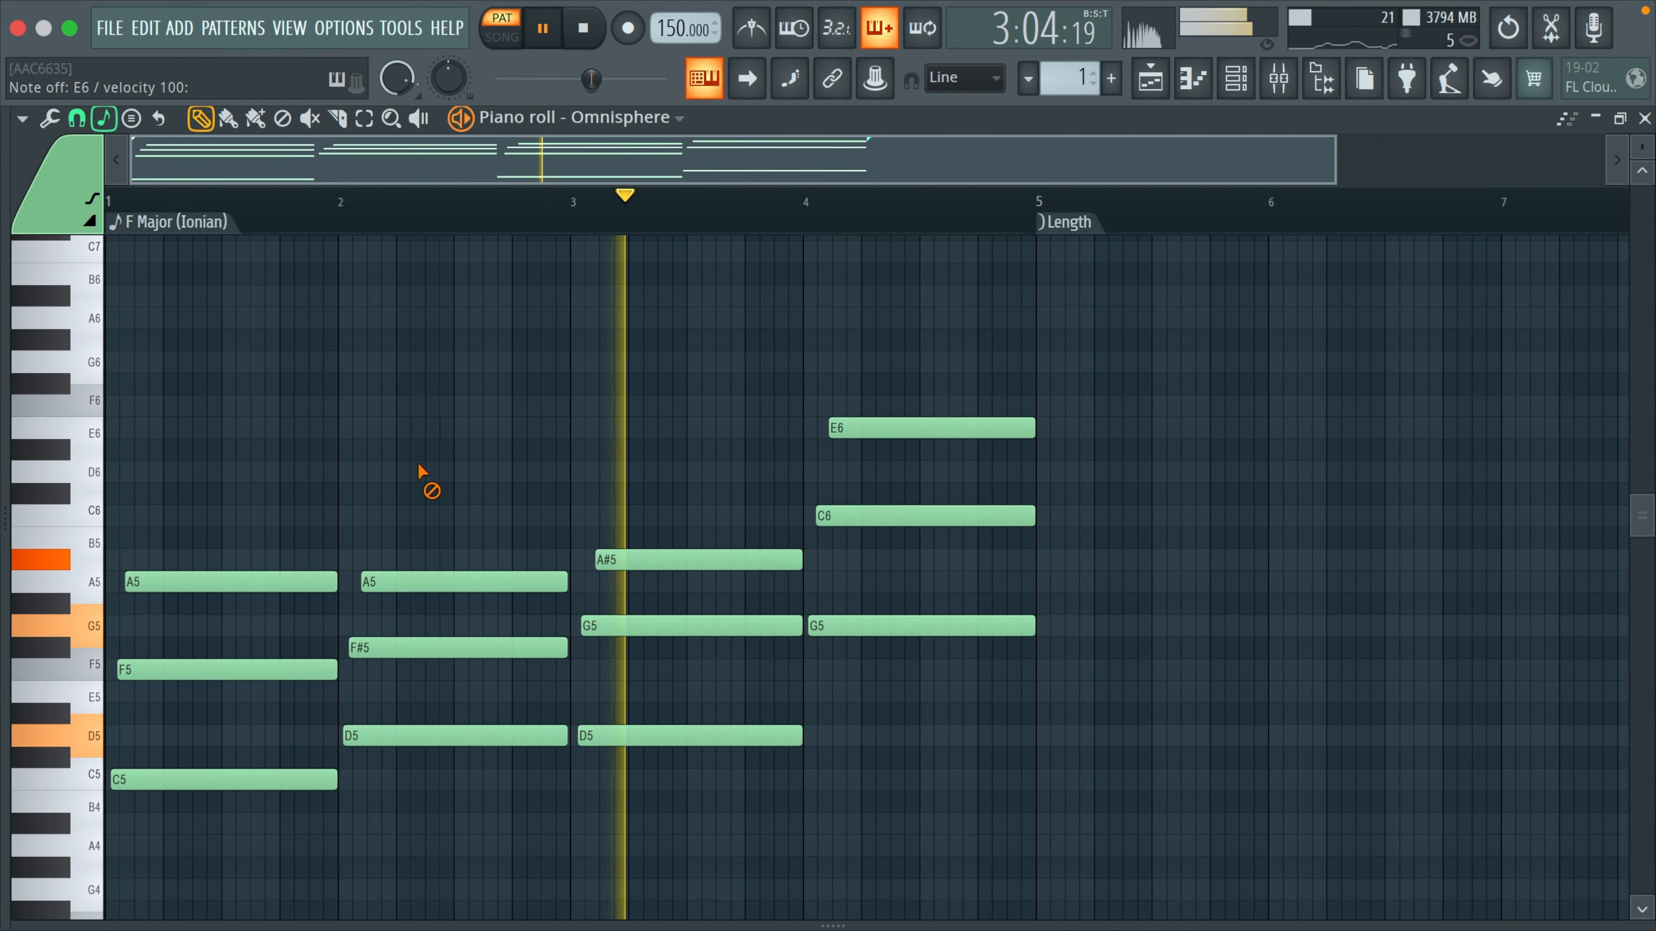
key(o)
key(i)
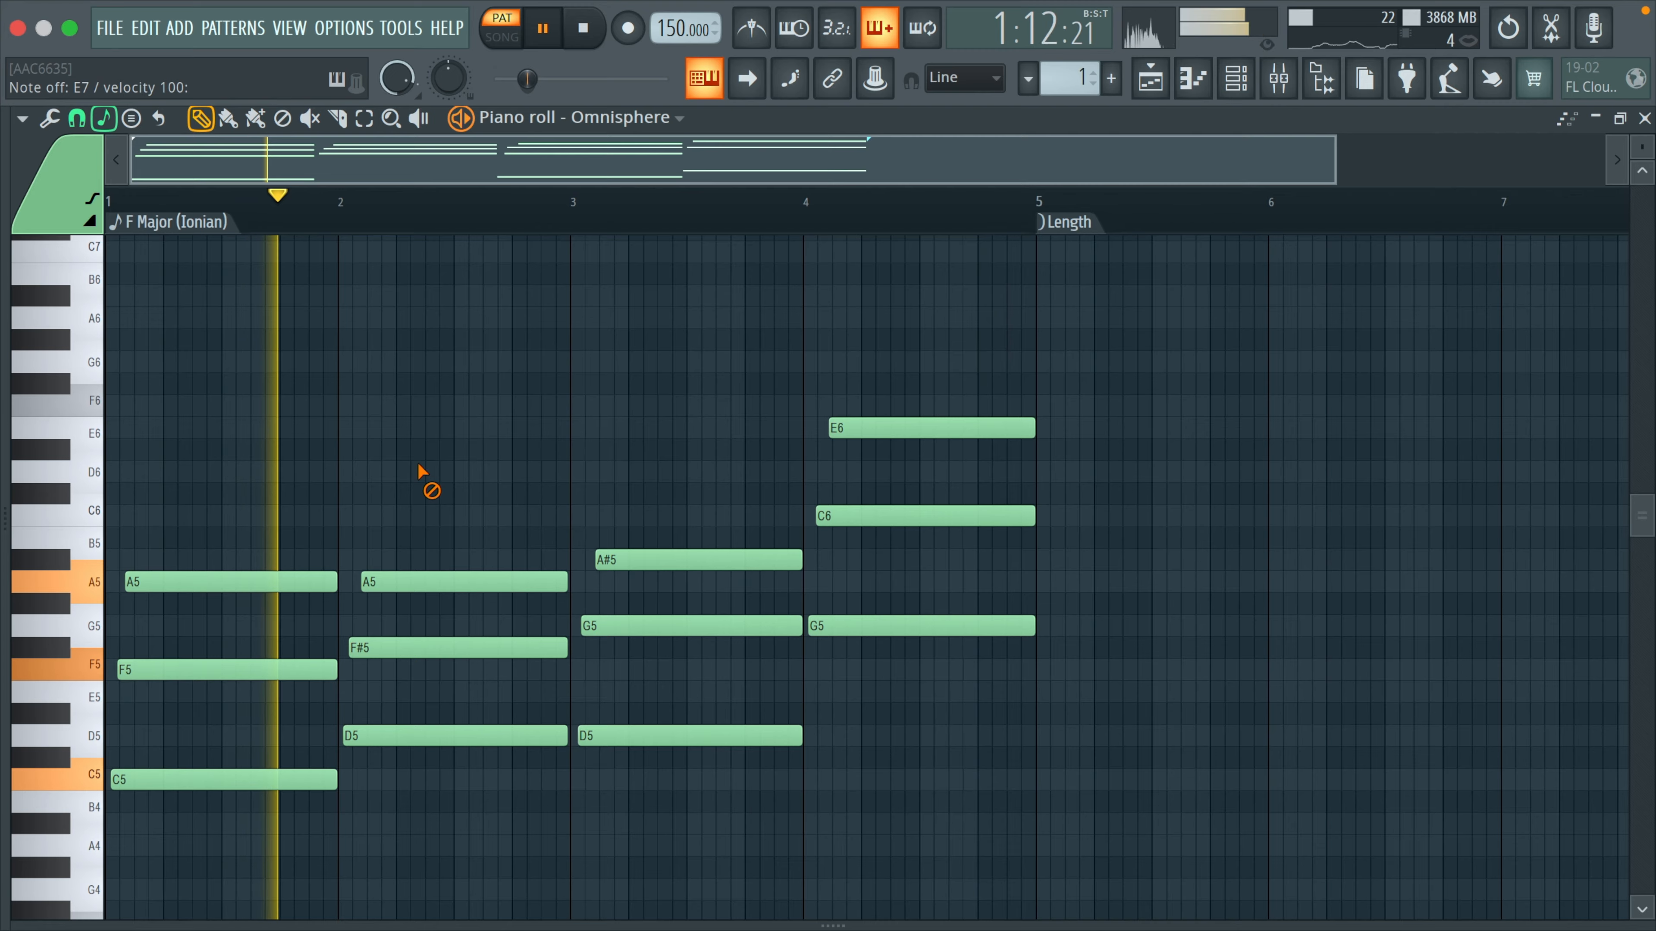
key(o)
key(i)
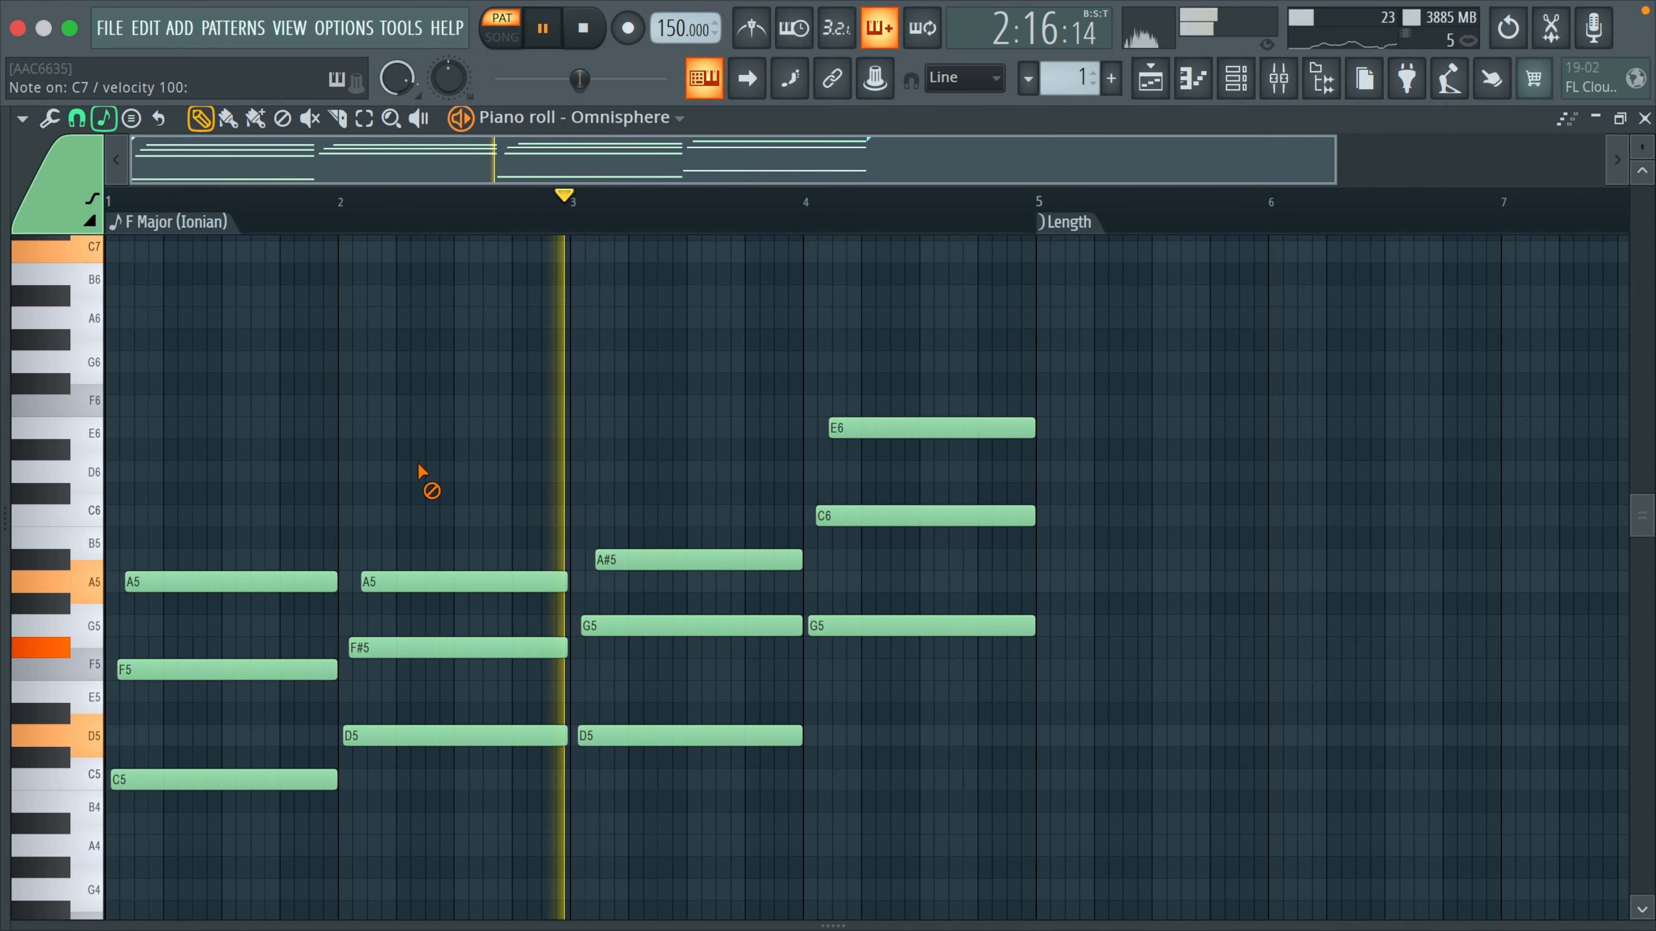
key(7)
key(i)
key(y)
key(r)
key(t)
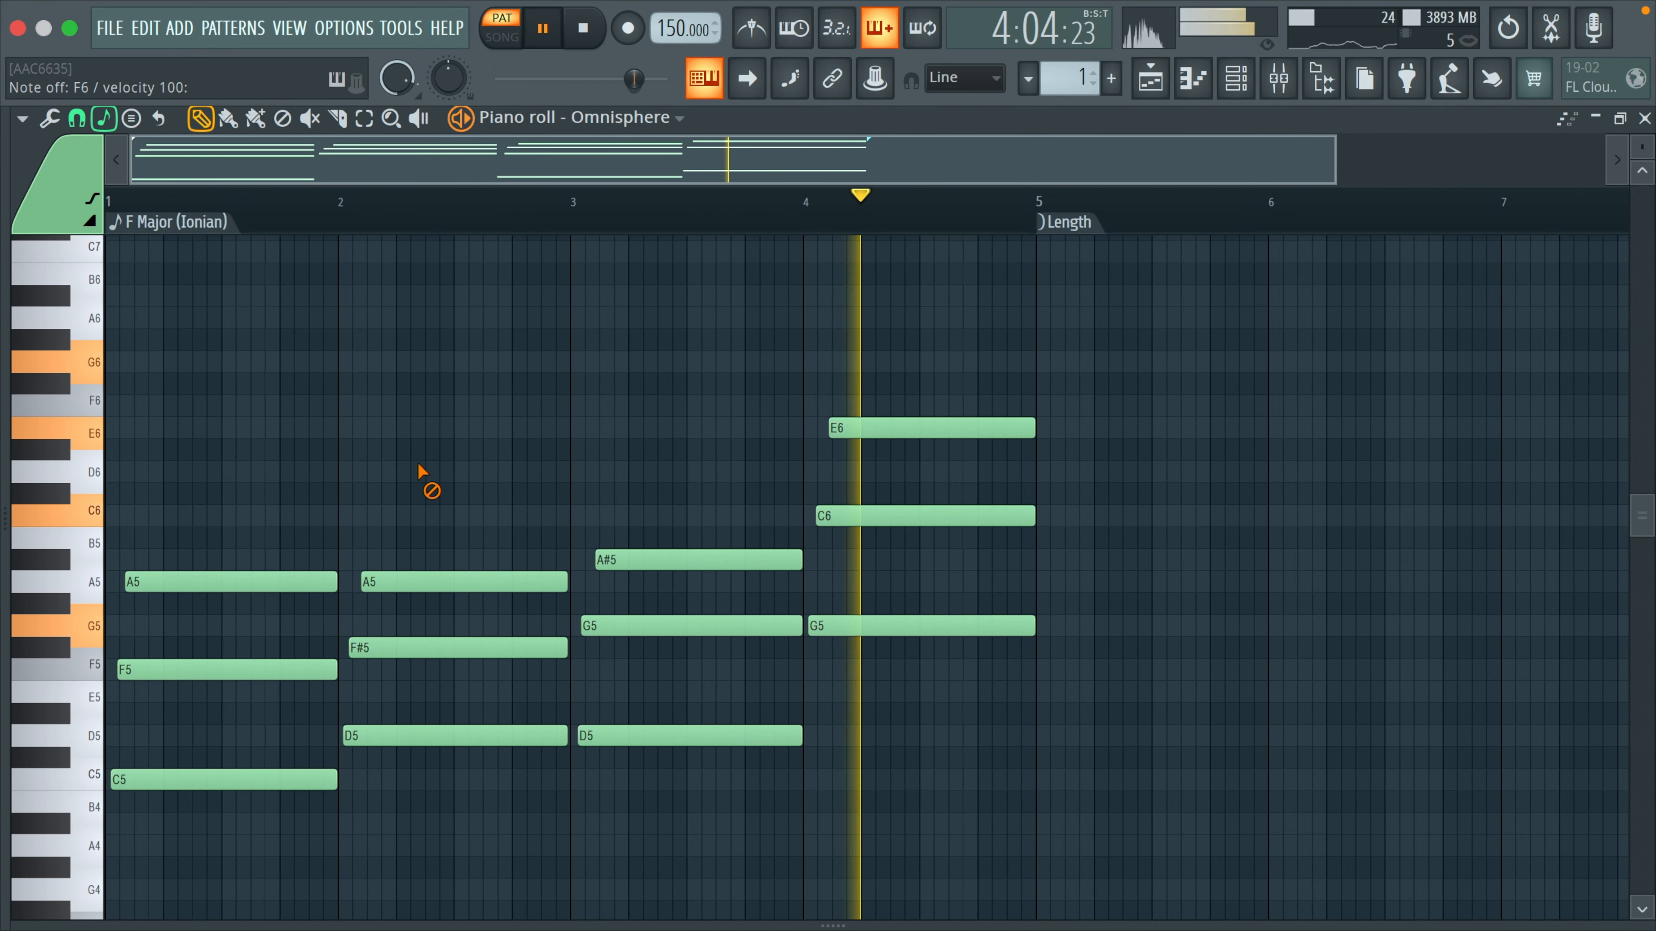
key(r)
key(y)
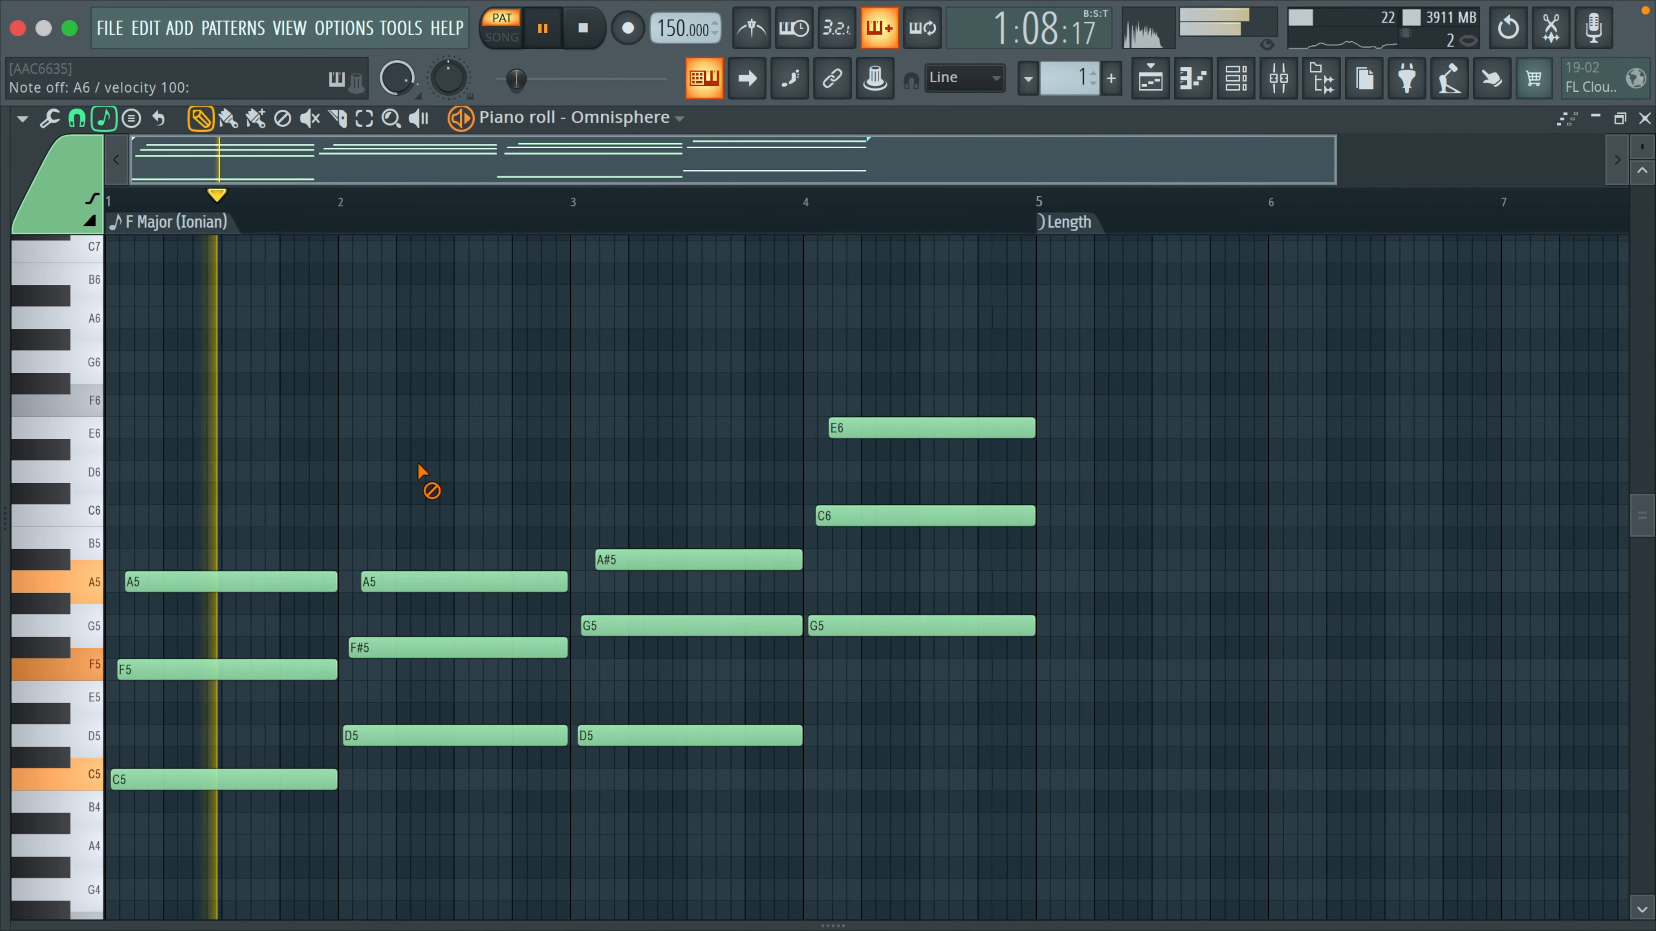
key(q)
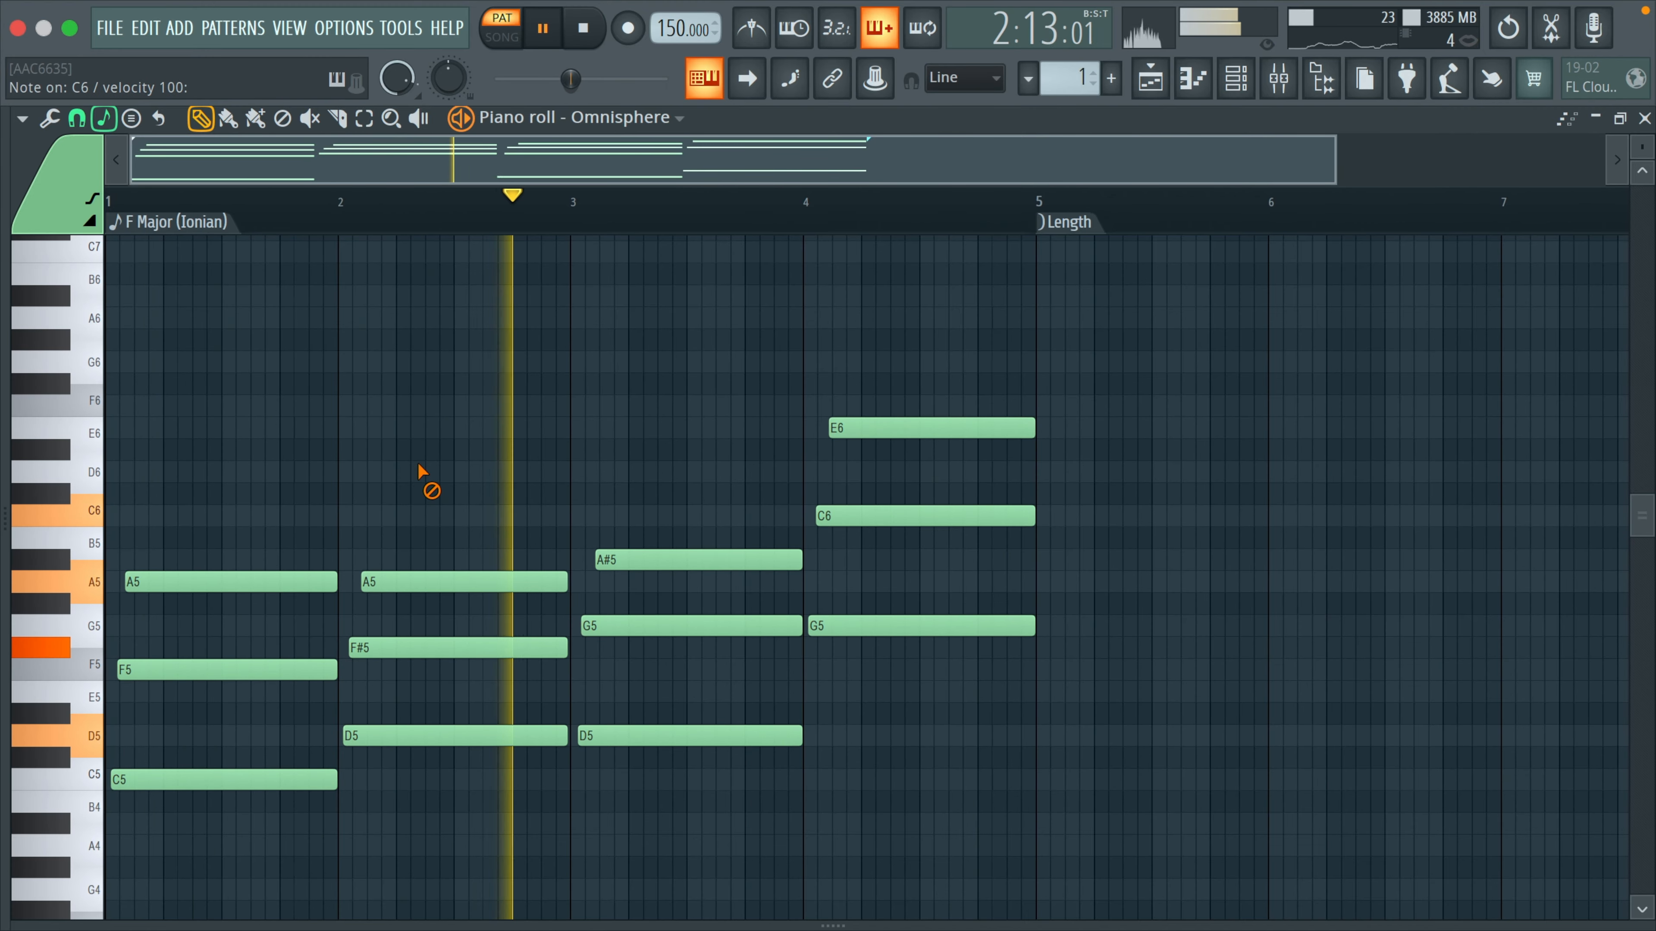
key(j)
key(n)
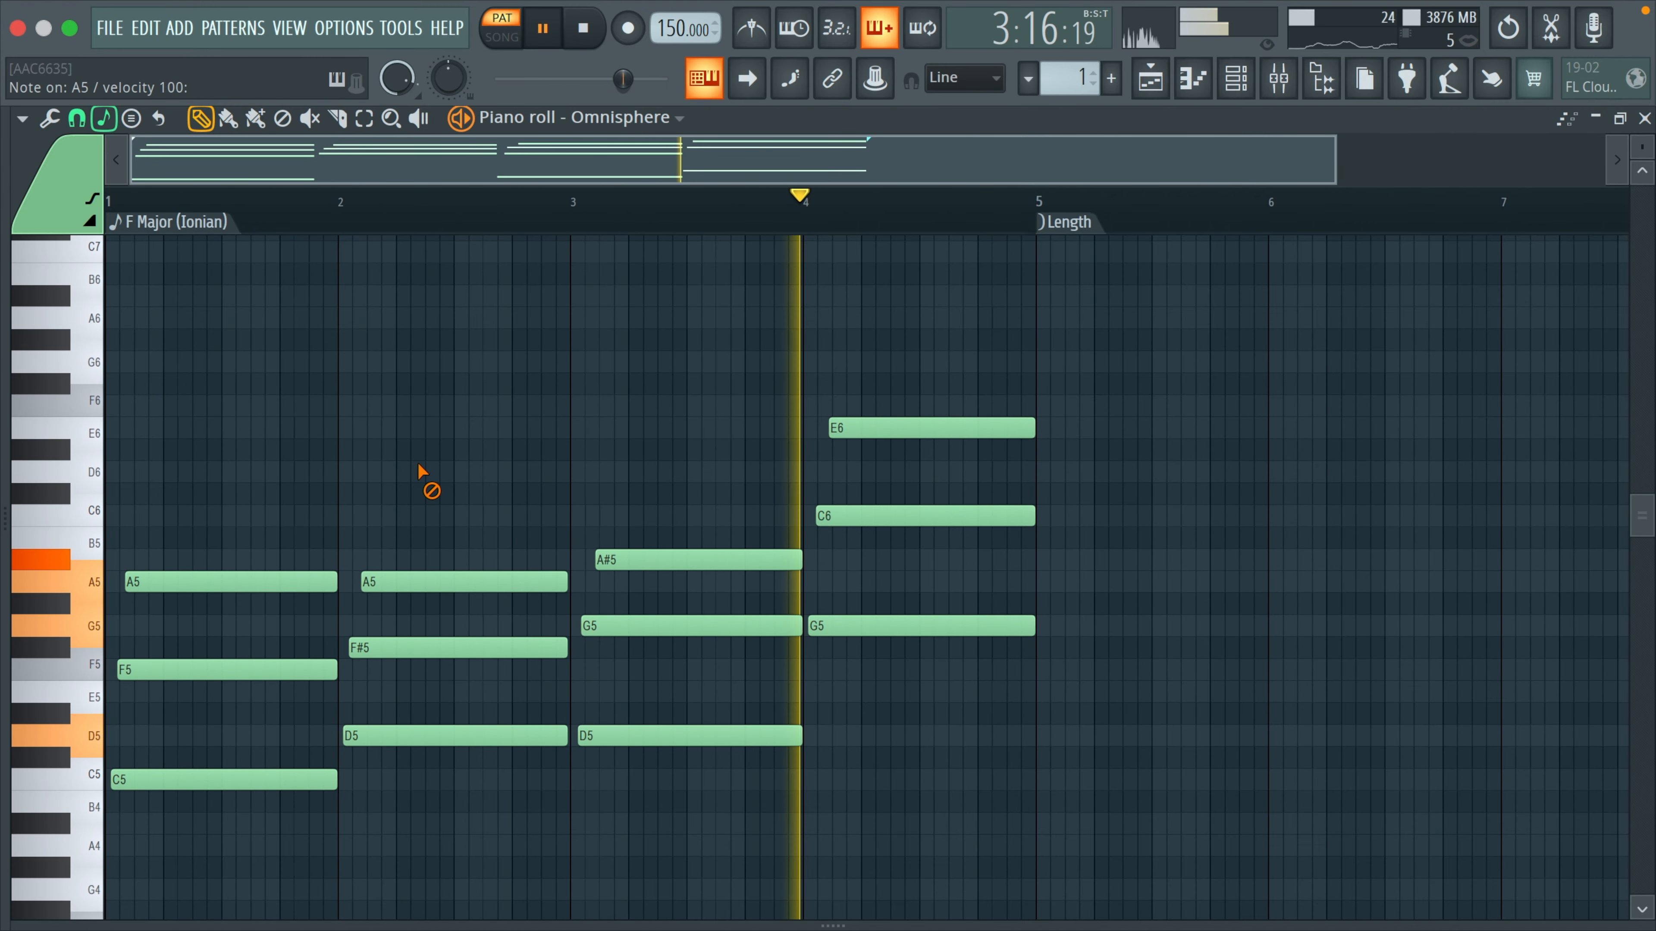
key(space)
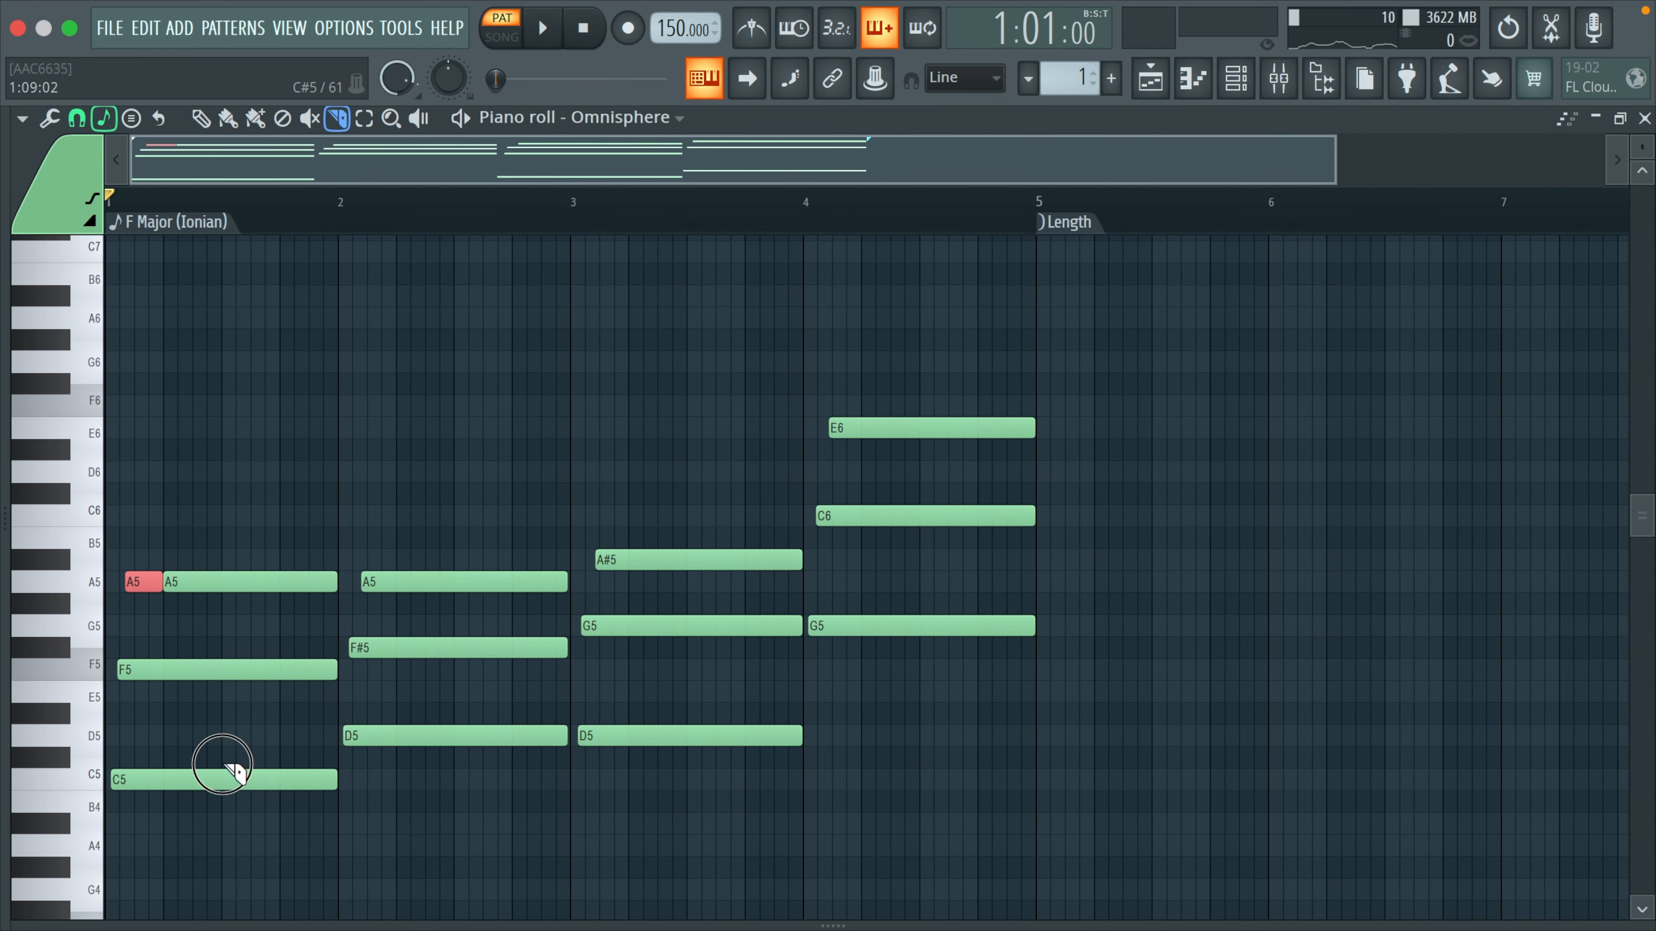
Slice the chord notes in bars 1 and 2 at staggered points and lower the end segment of the F#5 note to F5.
click(222, 780)
click(281, 669)
click(396, 582)
click(454, 736)
drag(512, 648, 512, 670)
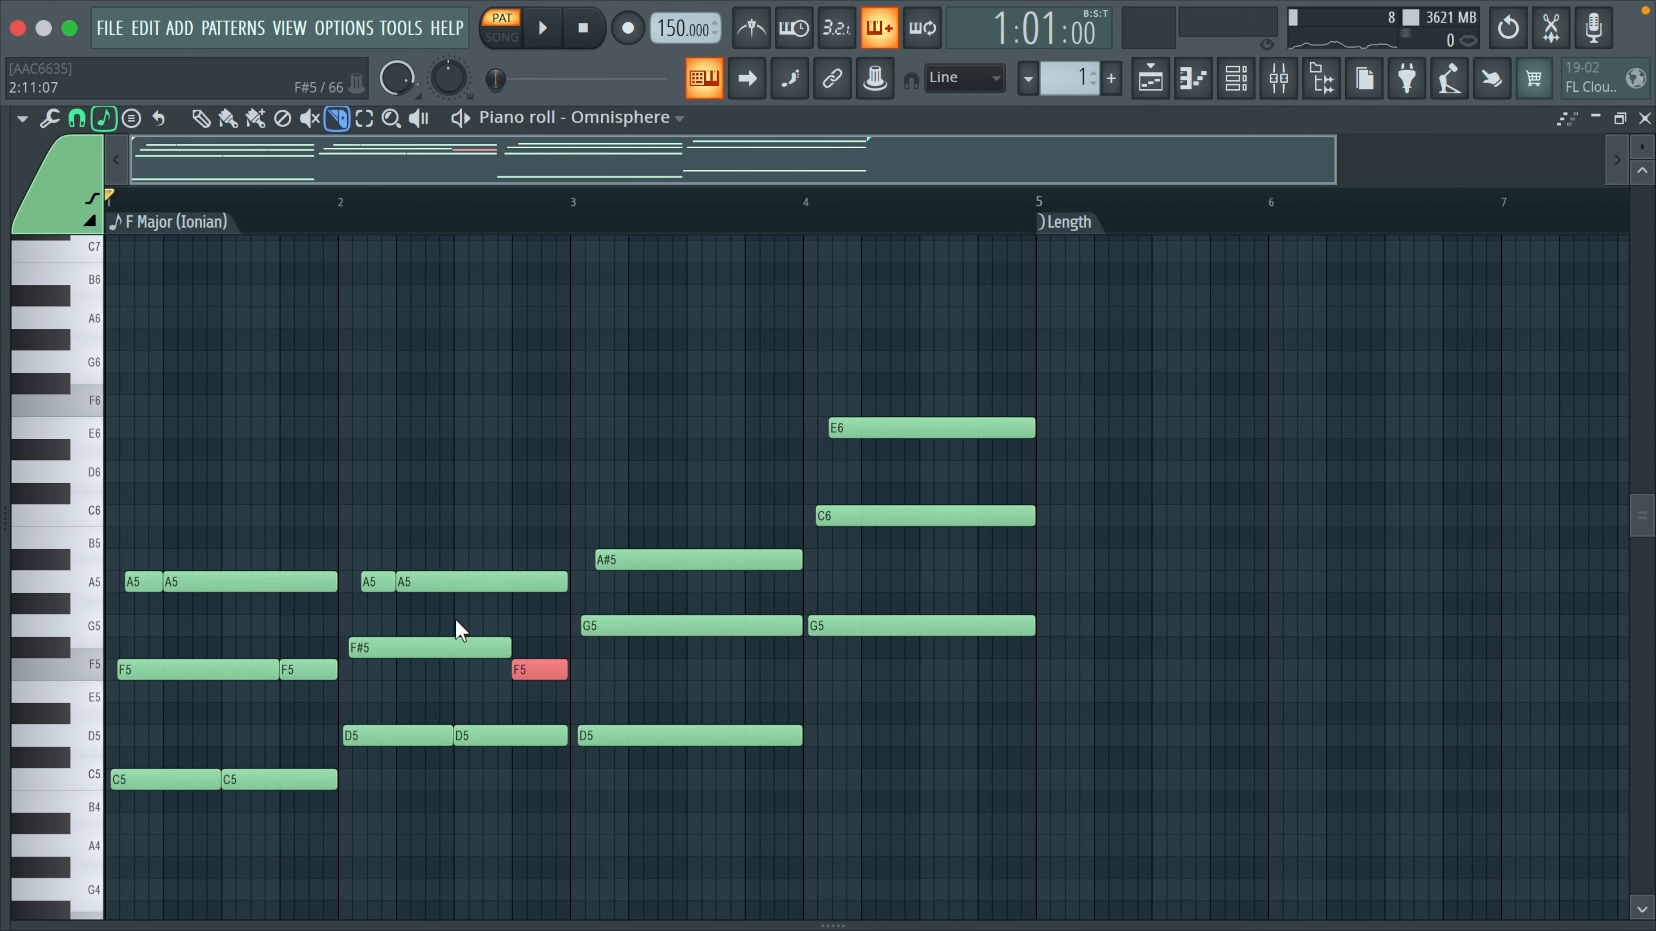
Transpose selected A5, C5, F5 and D5 segments in bars 1 and 2 up an octave and play the pattern.
click(184, 790)
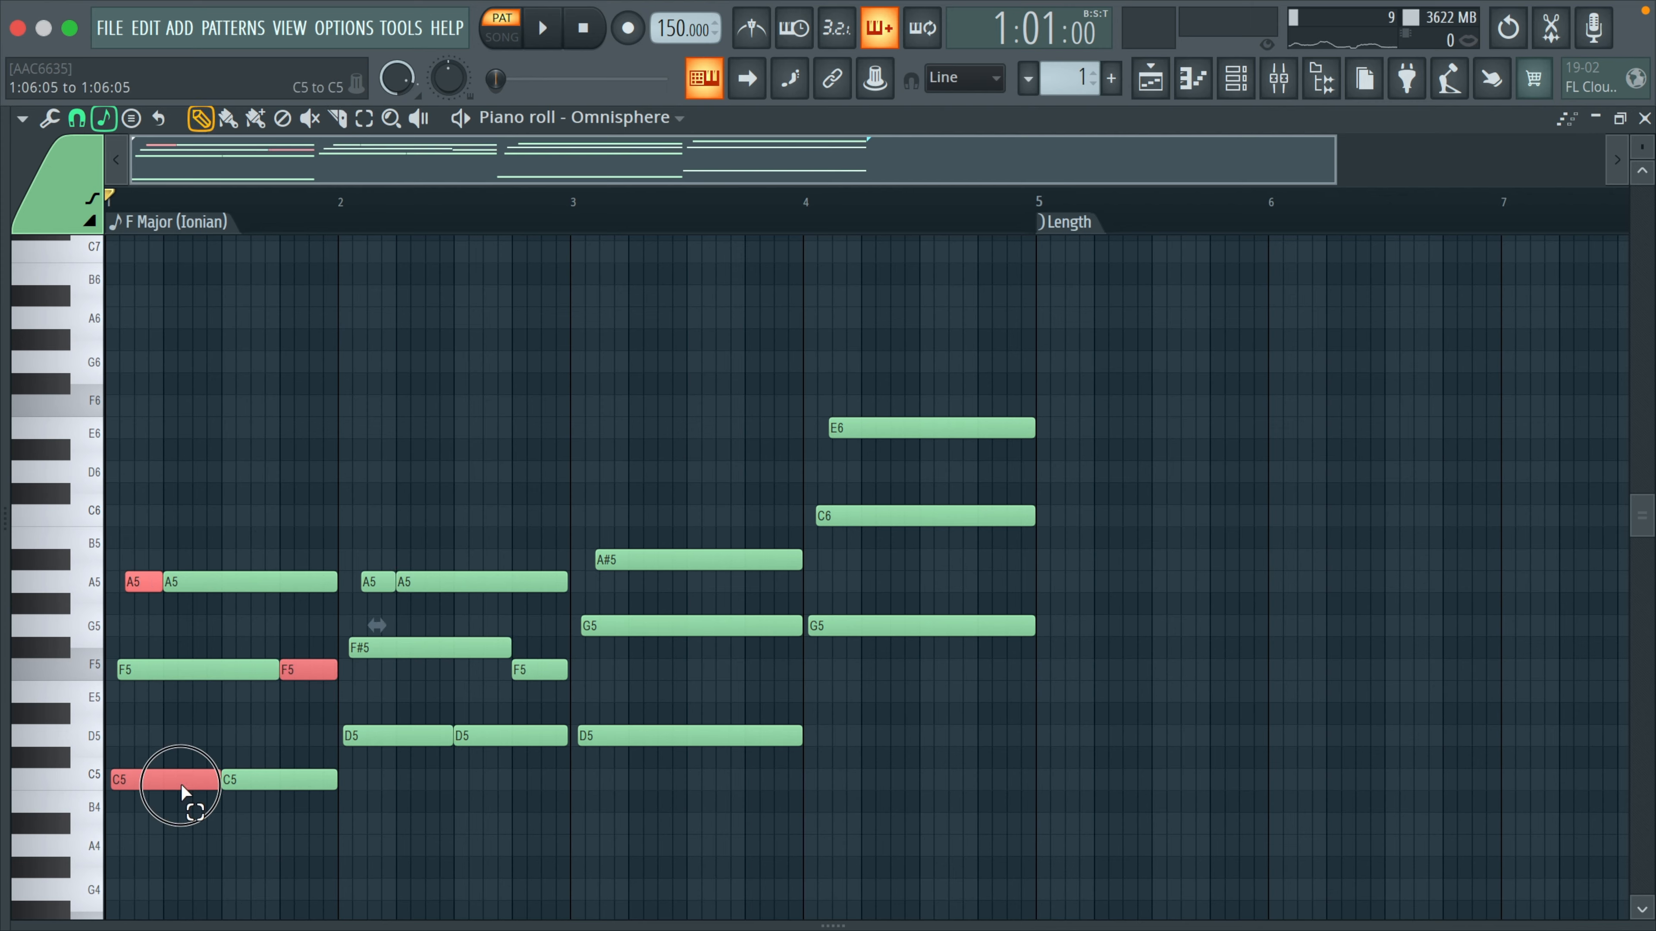
key(ctrl+Up)
key(space)
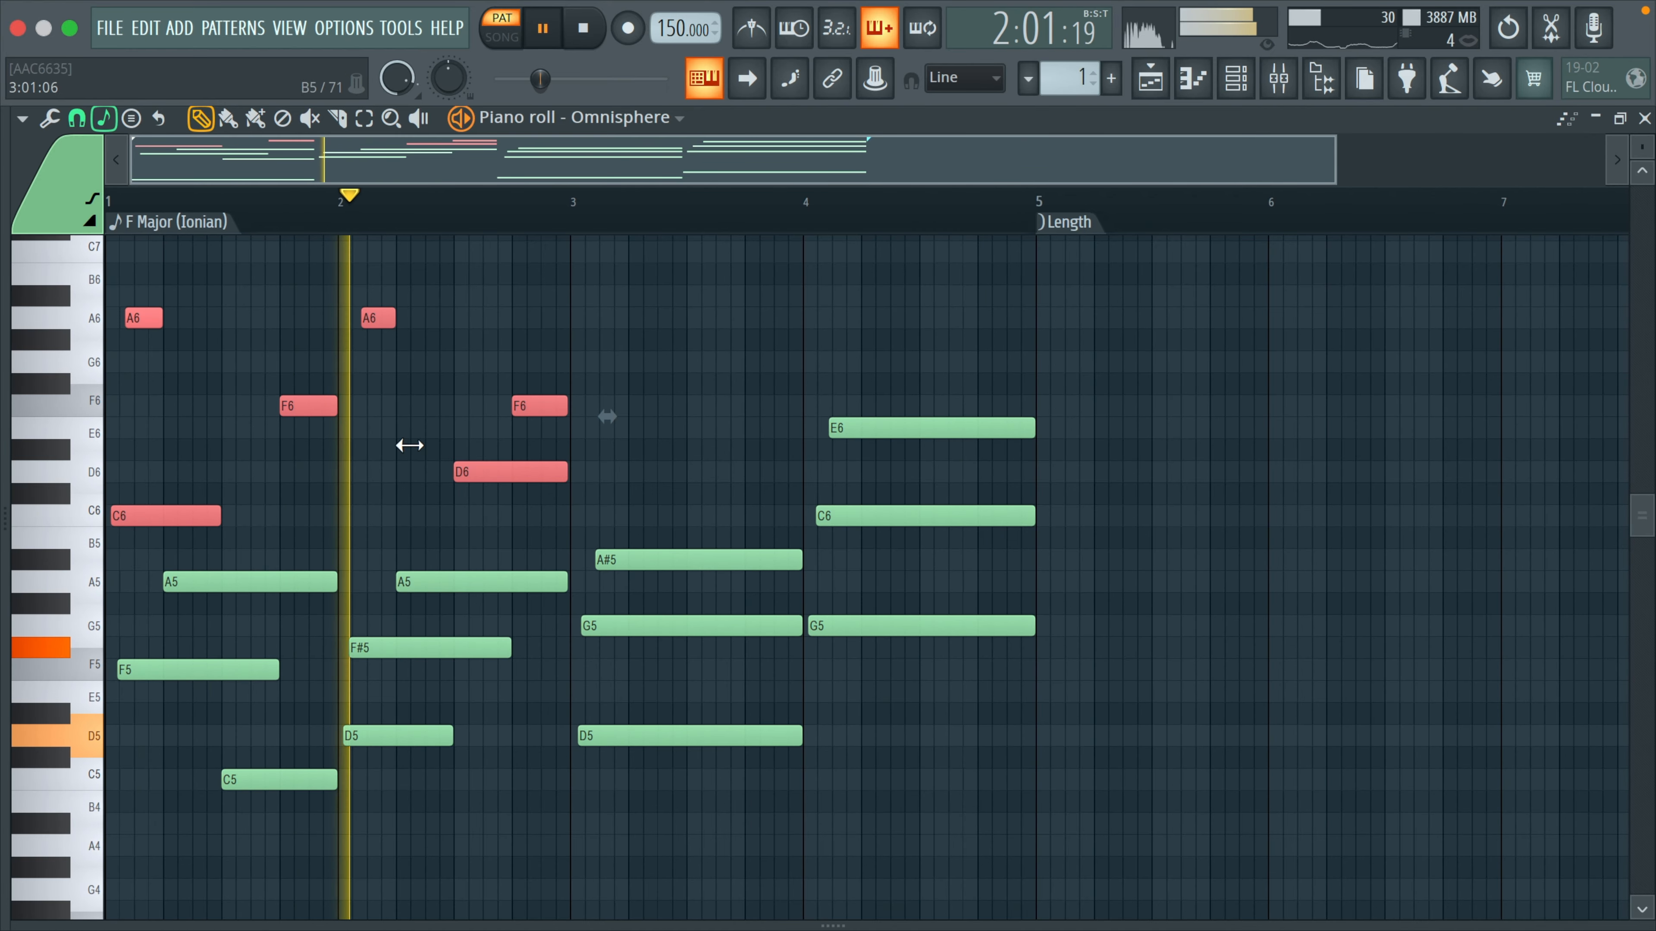
Slice the E6 note in bar 4 at the middle of the bar.
click(338, 118)
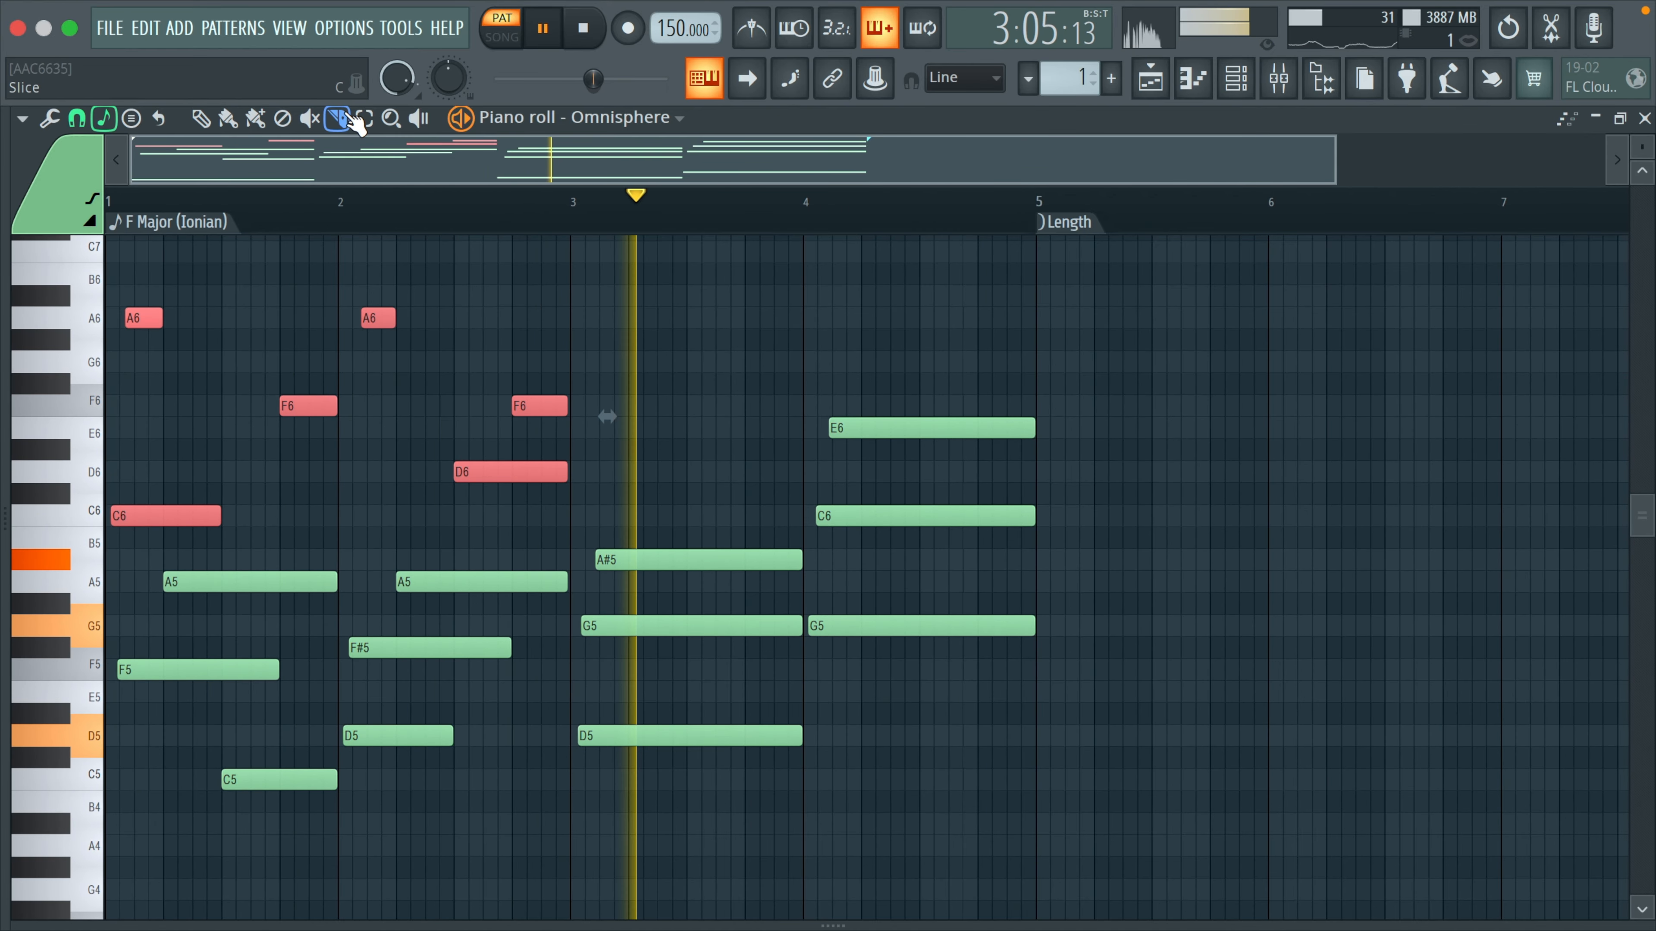
drag(919, 393, 921, 507)
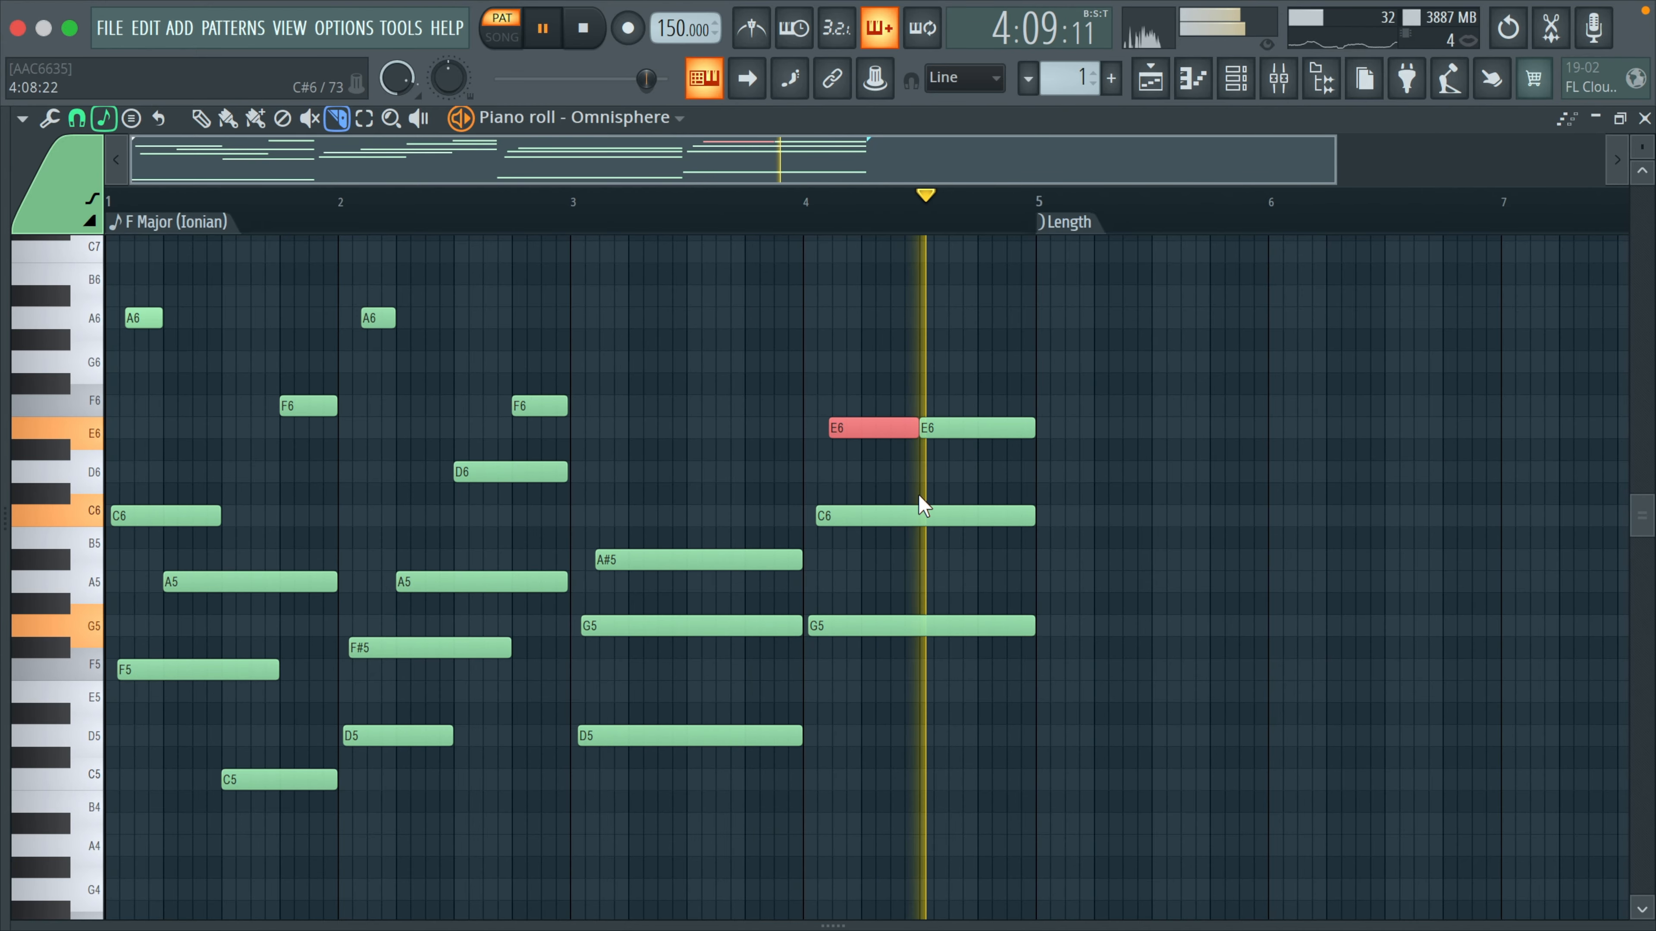
mouse_move(280, 515)
mouse_down()
mouse_move(319, 725)
mouse_move(719, 649)
mouse_move(900, 386)
mouse_move(901, 352)
mouse_up()
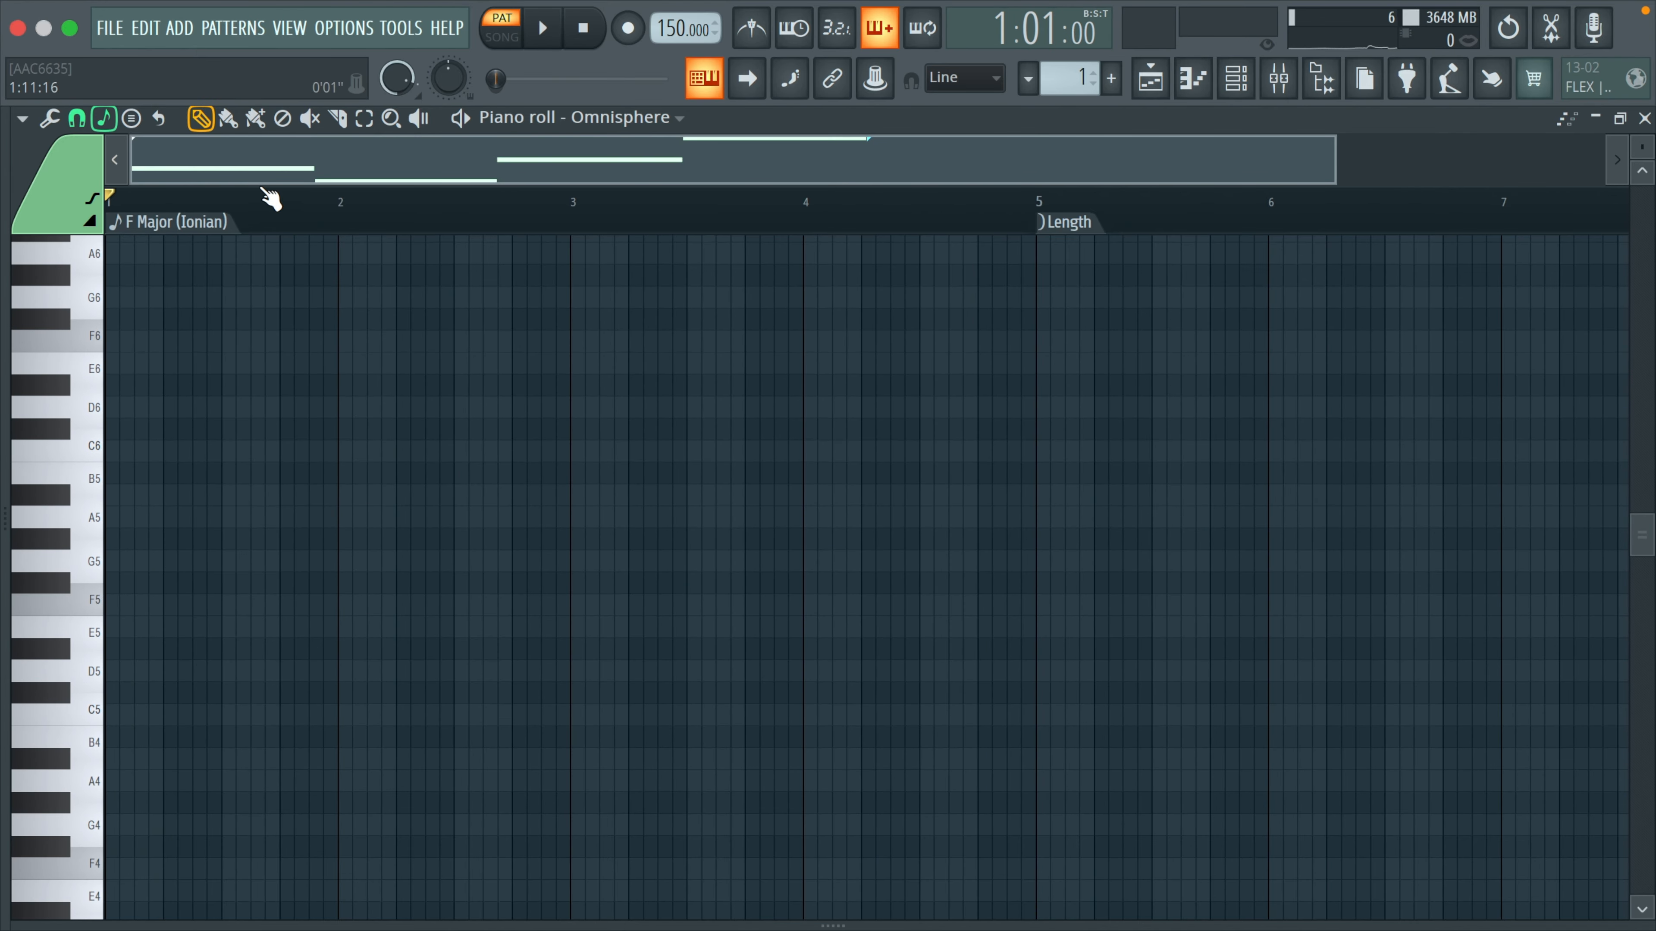
Set the piano roll's scale highlighting to root note D and Minor Natural (Aeolian).
click(104, 120)
click(100, 110)
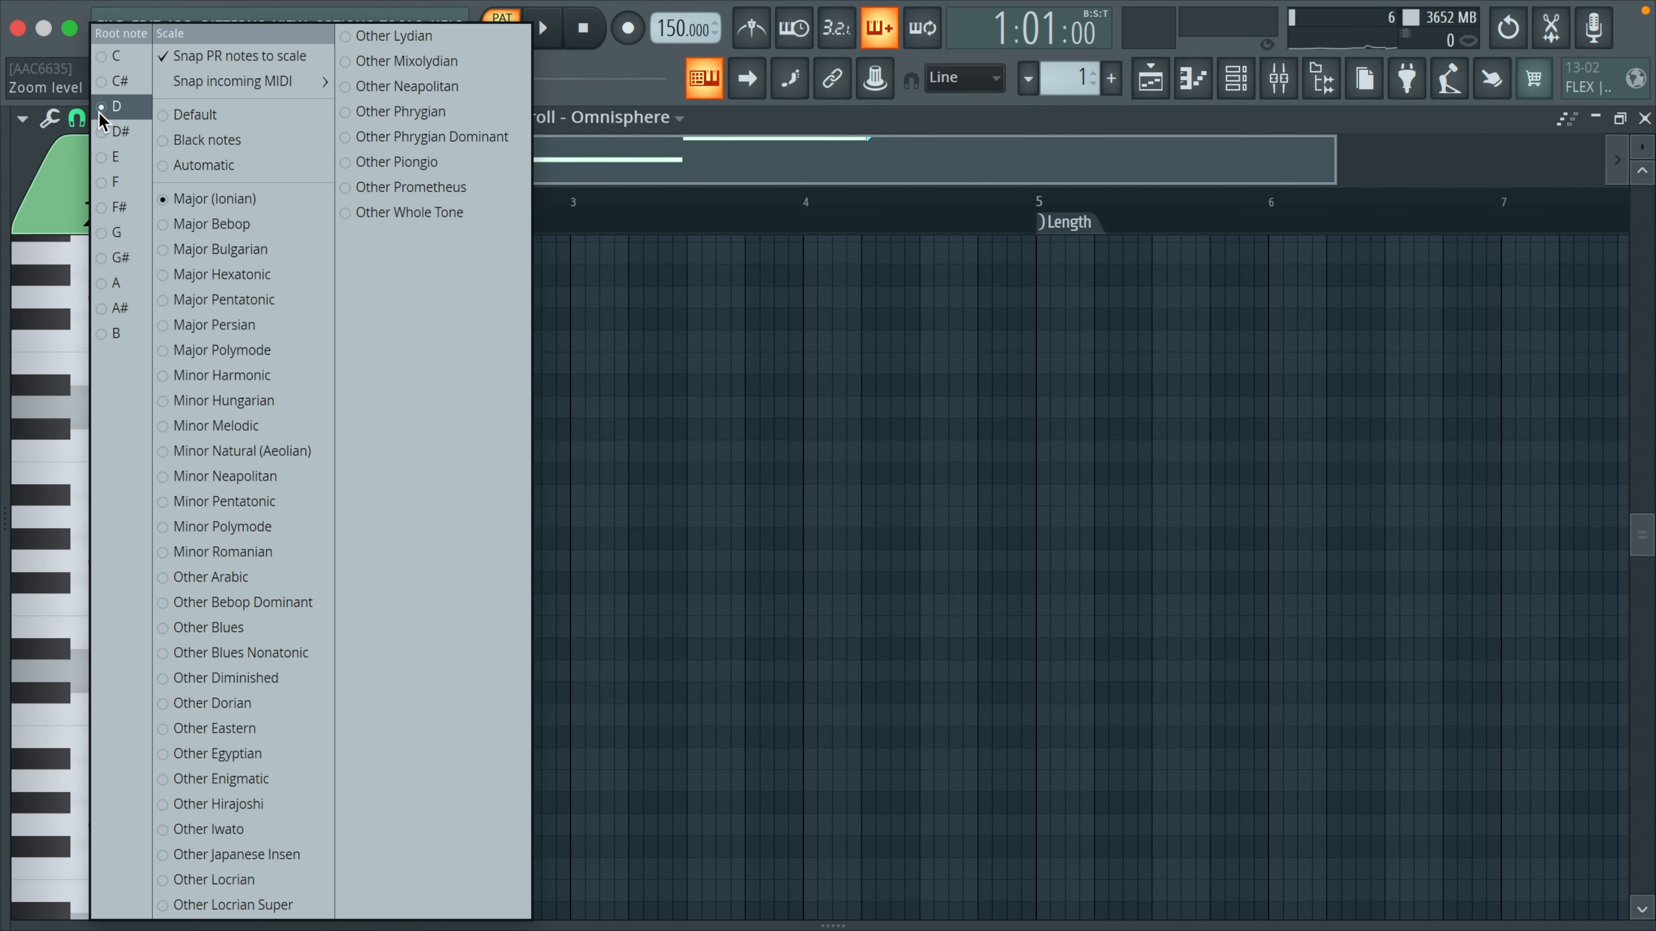
click(164, 456)
click(695, 92)
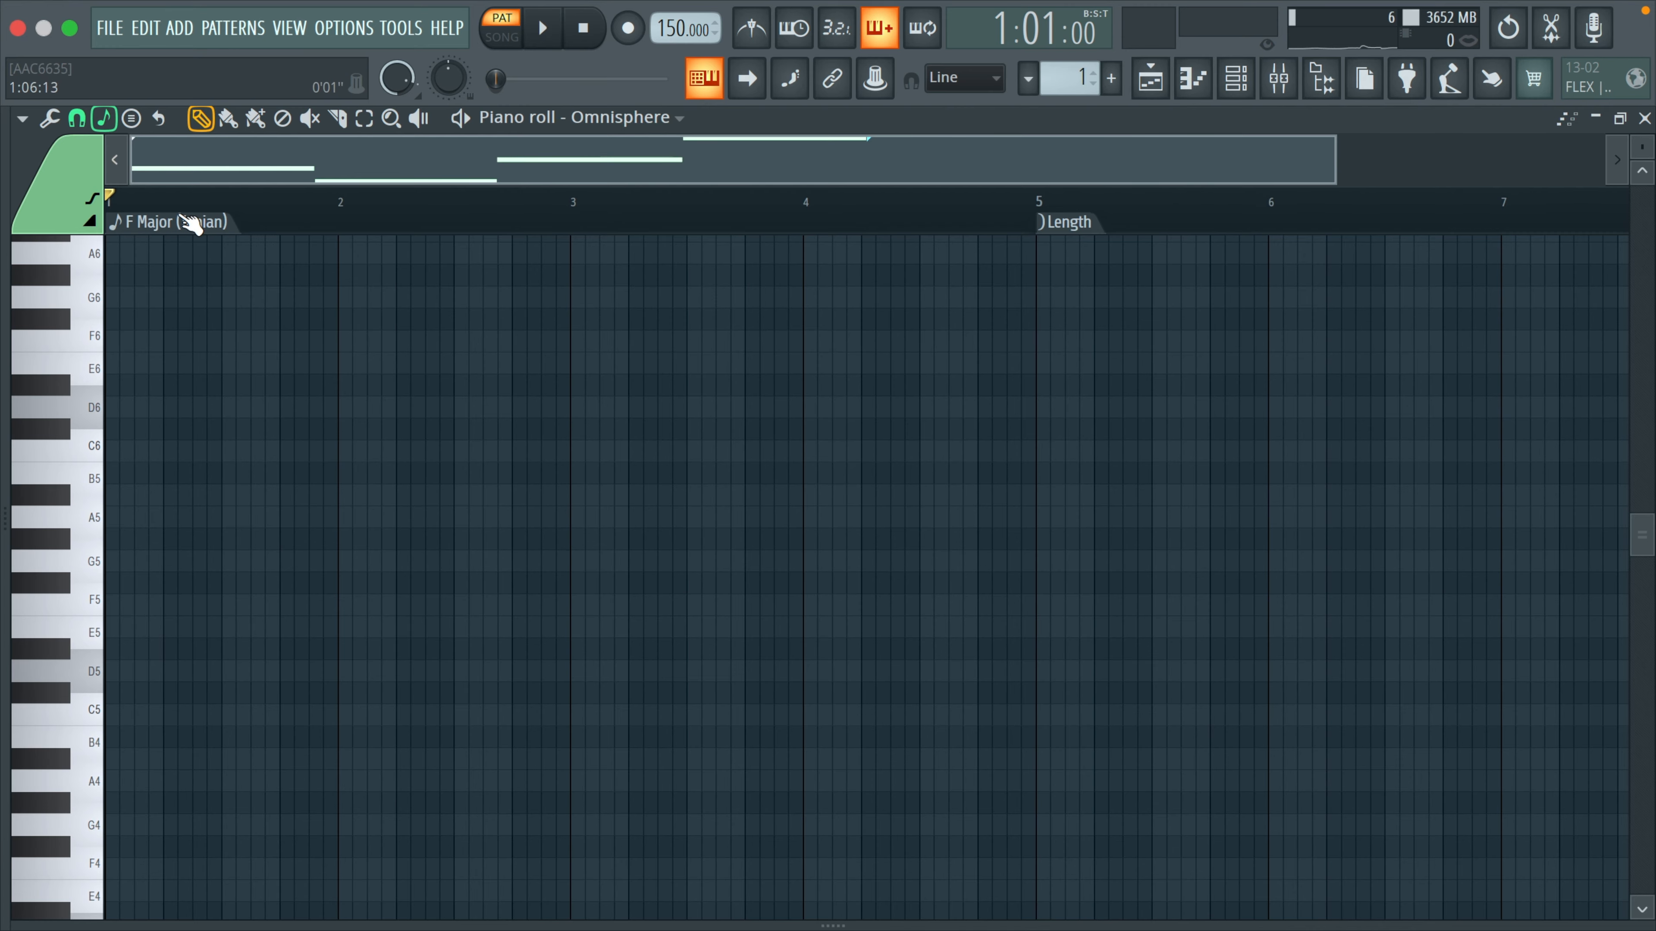
Delete the F Major (Ionian) scale marker from the timeline and set the typing keyboard layout to Minor Natural (Aeolian).
right_click(191, 224)
click(221, 299)
click(704, 84)
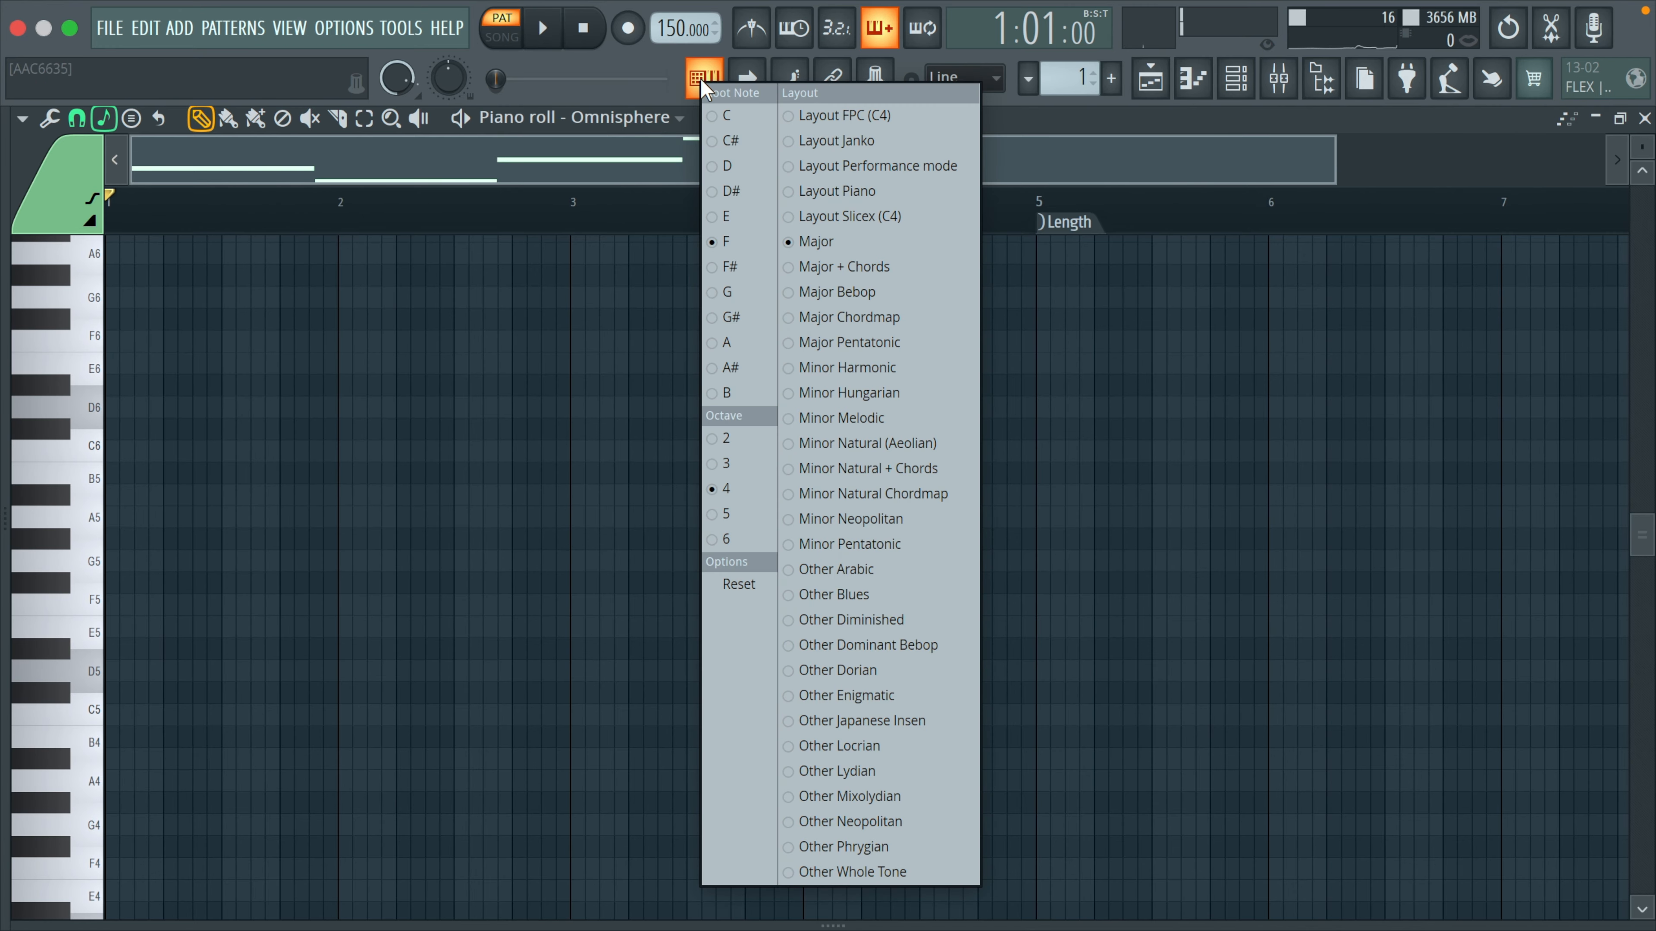
click(788, 443)
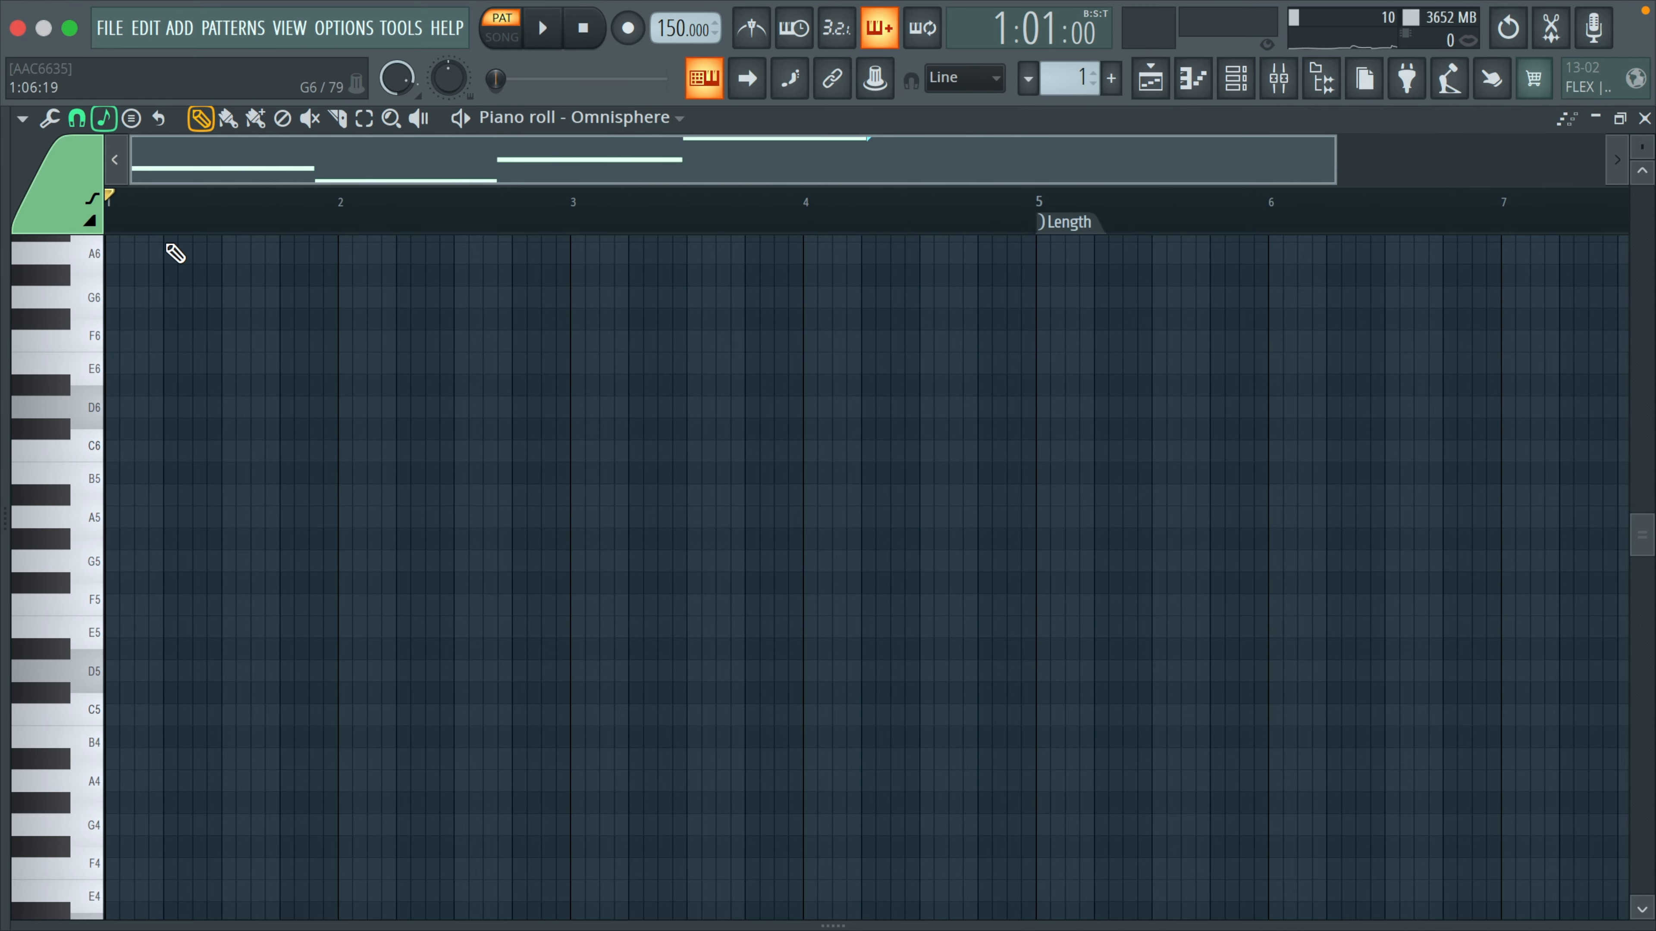
Perform four chords with the typing keyboard: D5-F5-A5, D5-E5-A5, D5-G5-A#5 and D5-F5-A#5.
click(104, 130)
click(721, 492)
key(w)
key(r)
key(y)
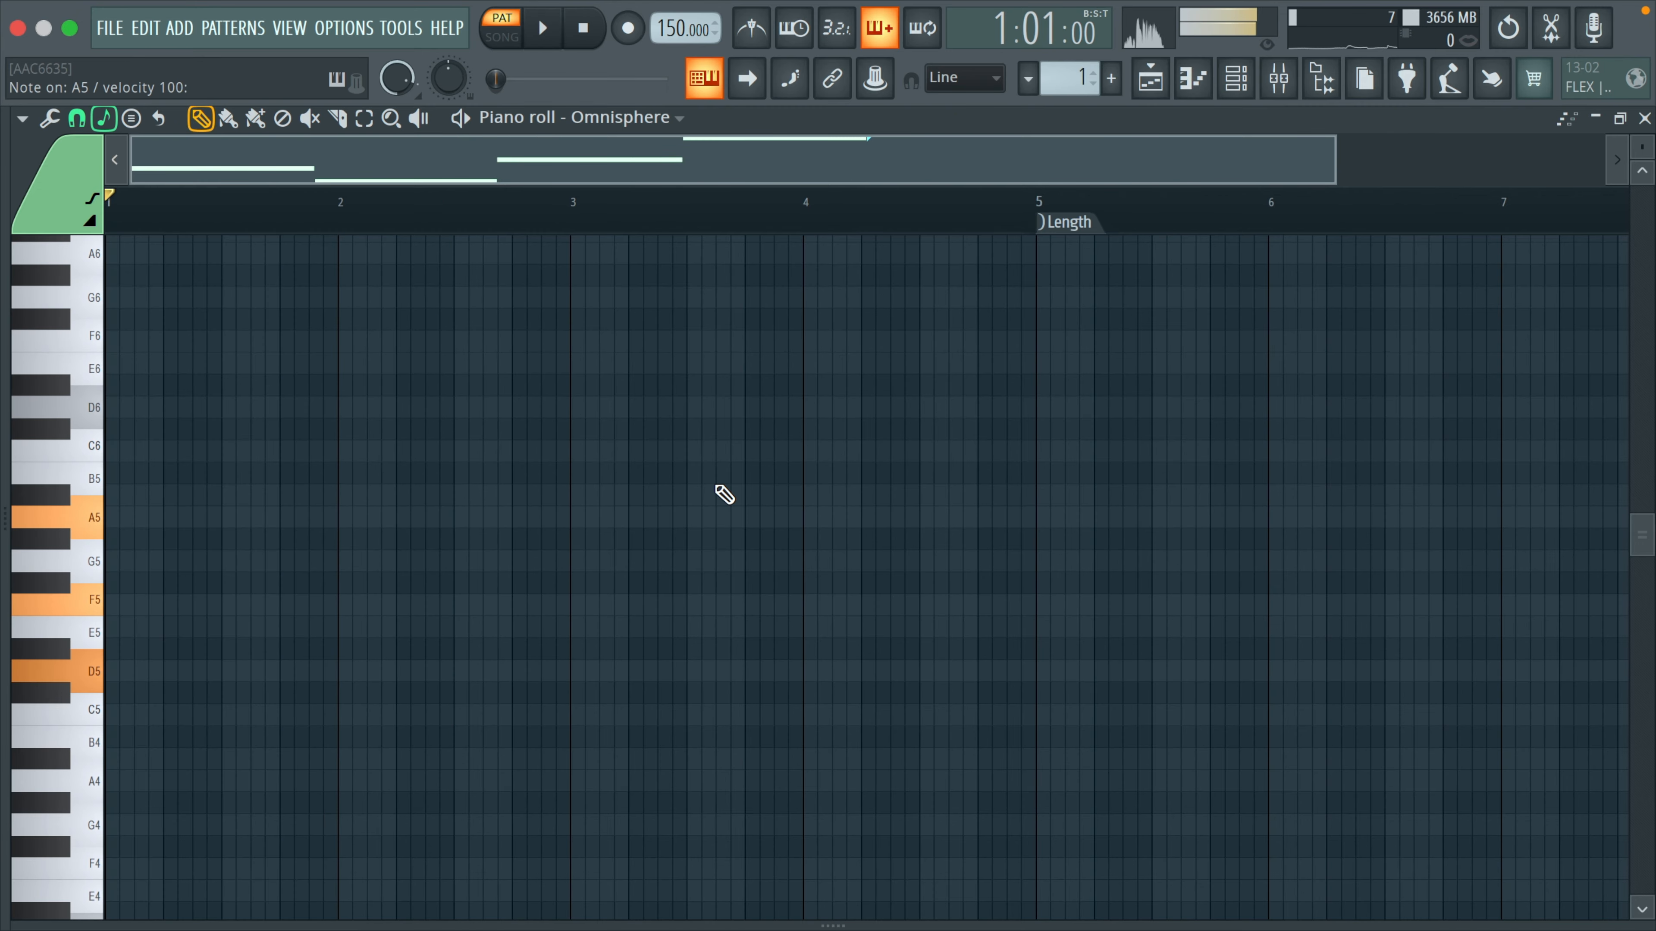
key(e)
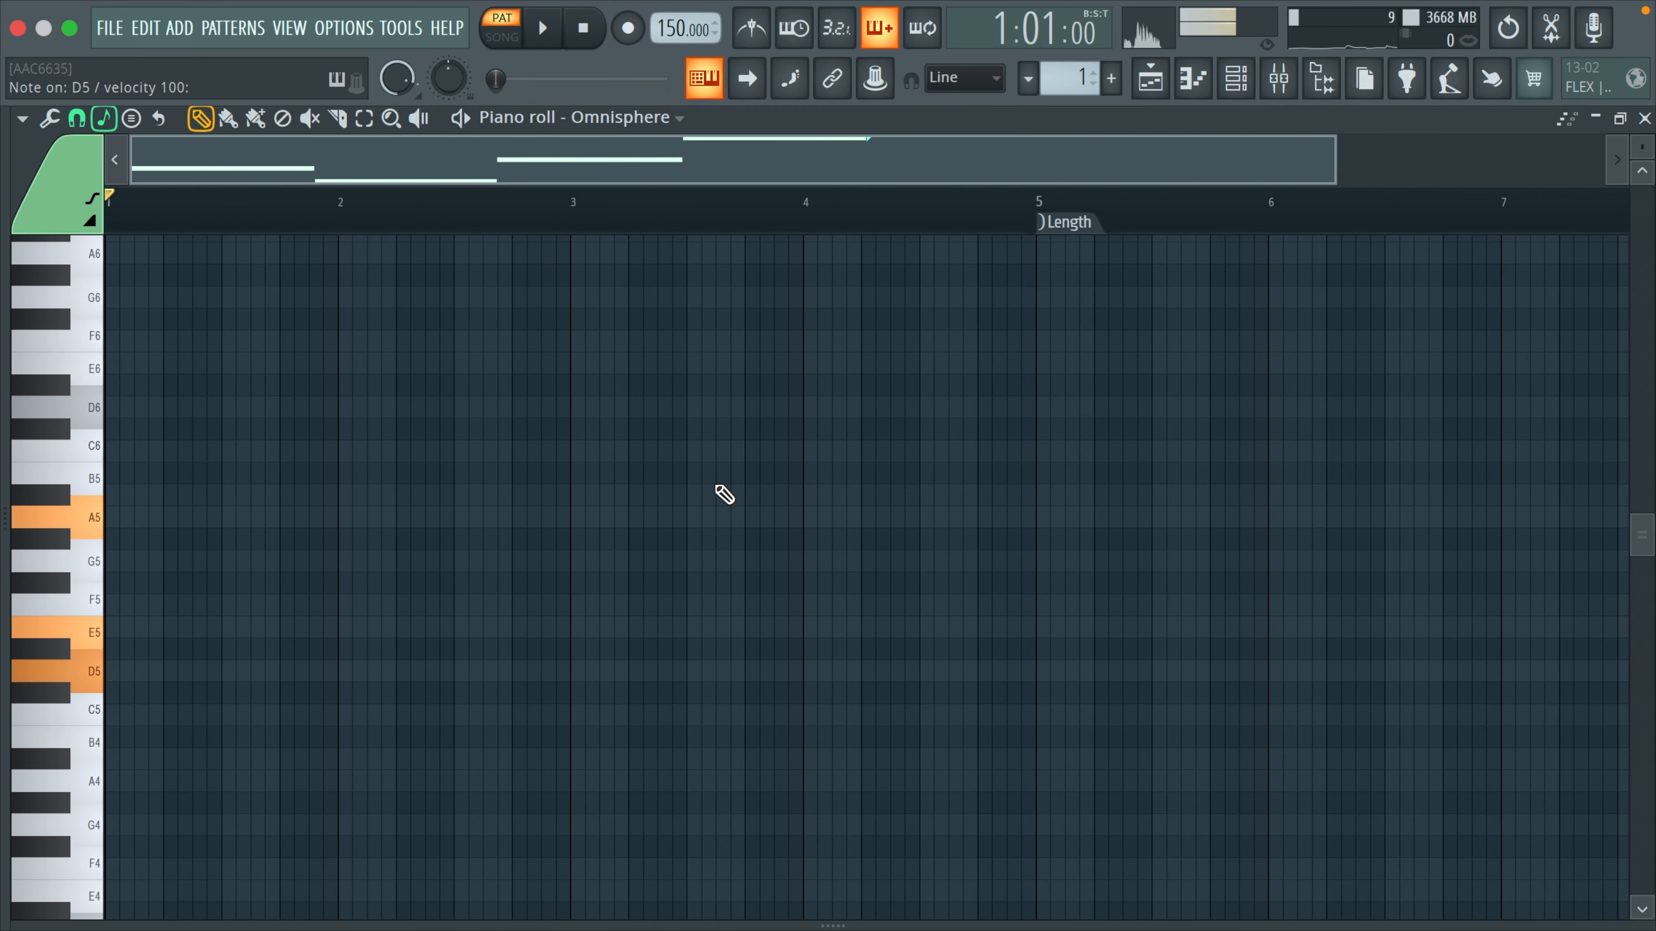
key(7)
key(t)
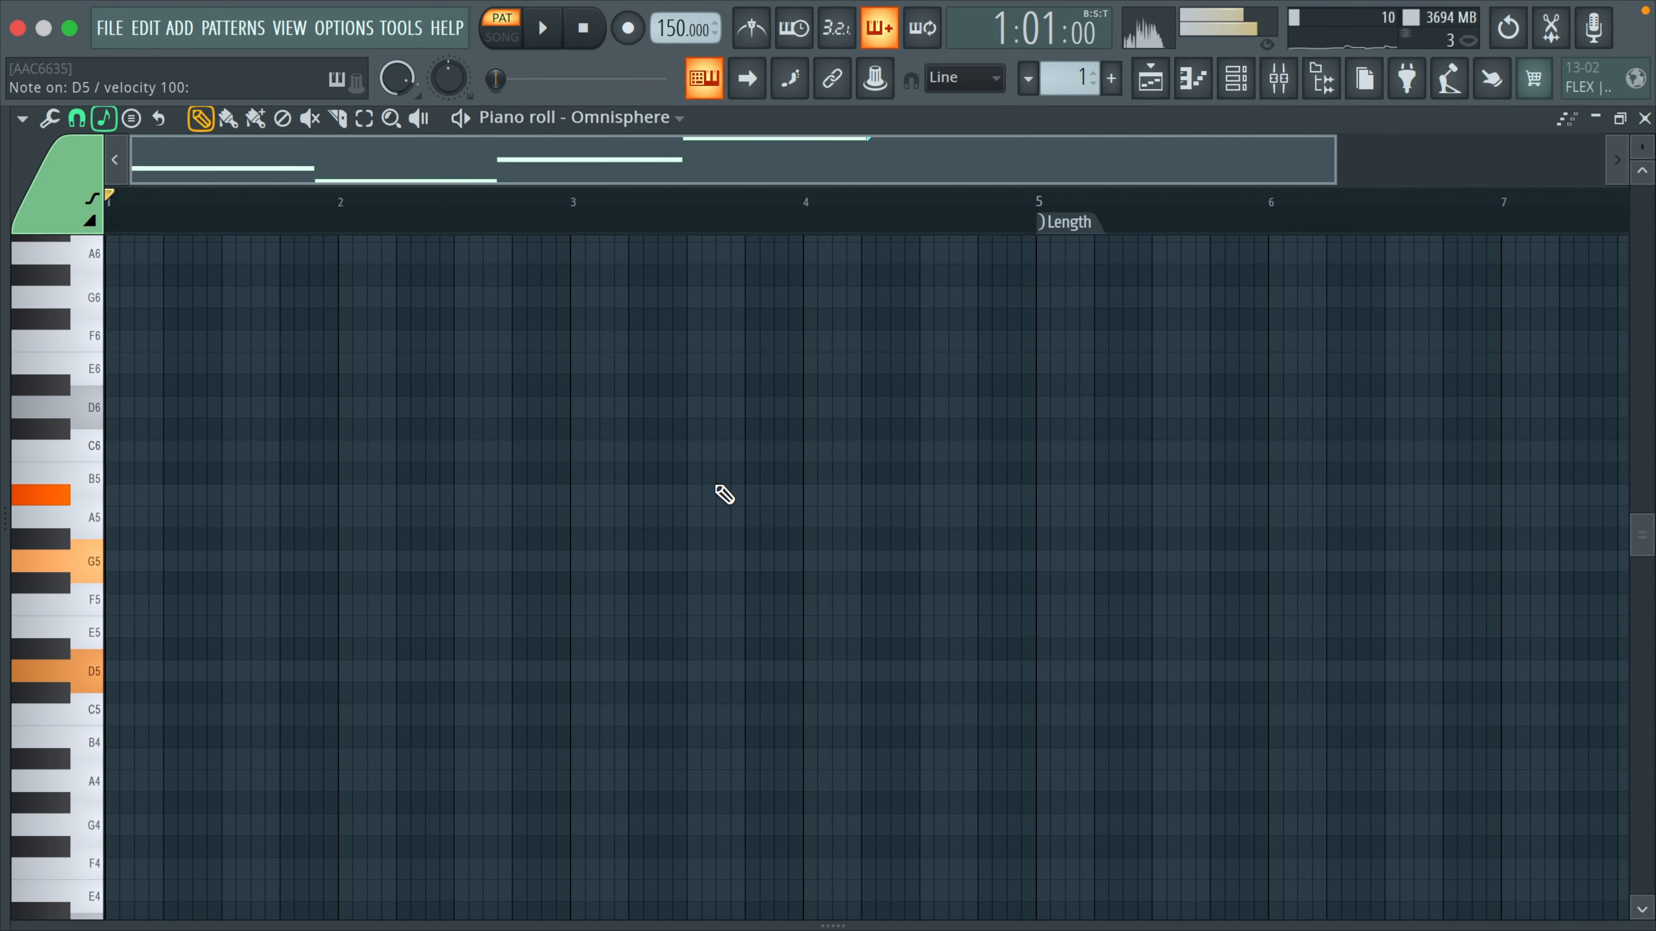
key(r)
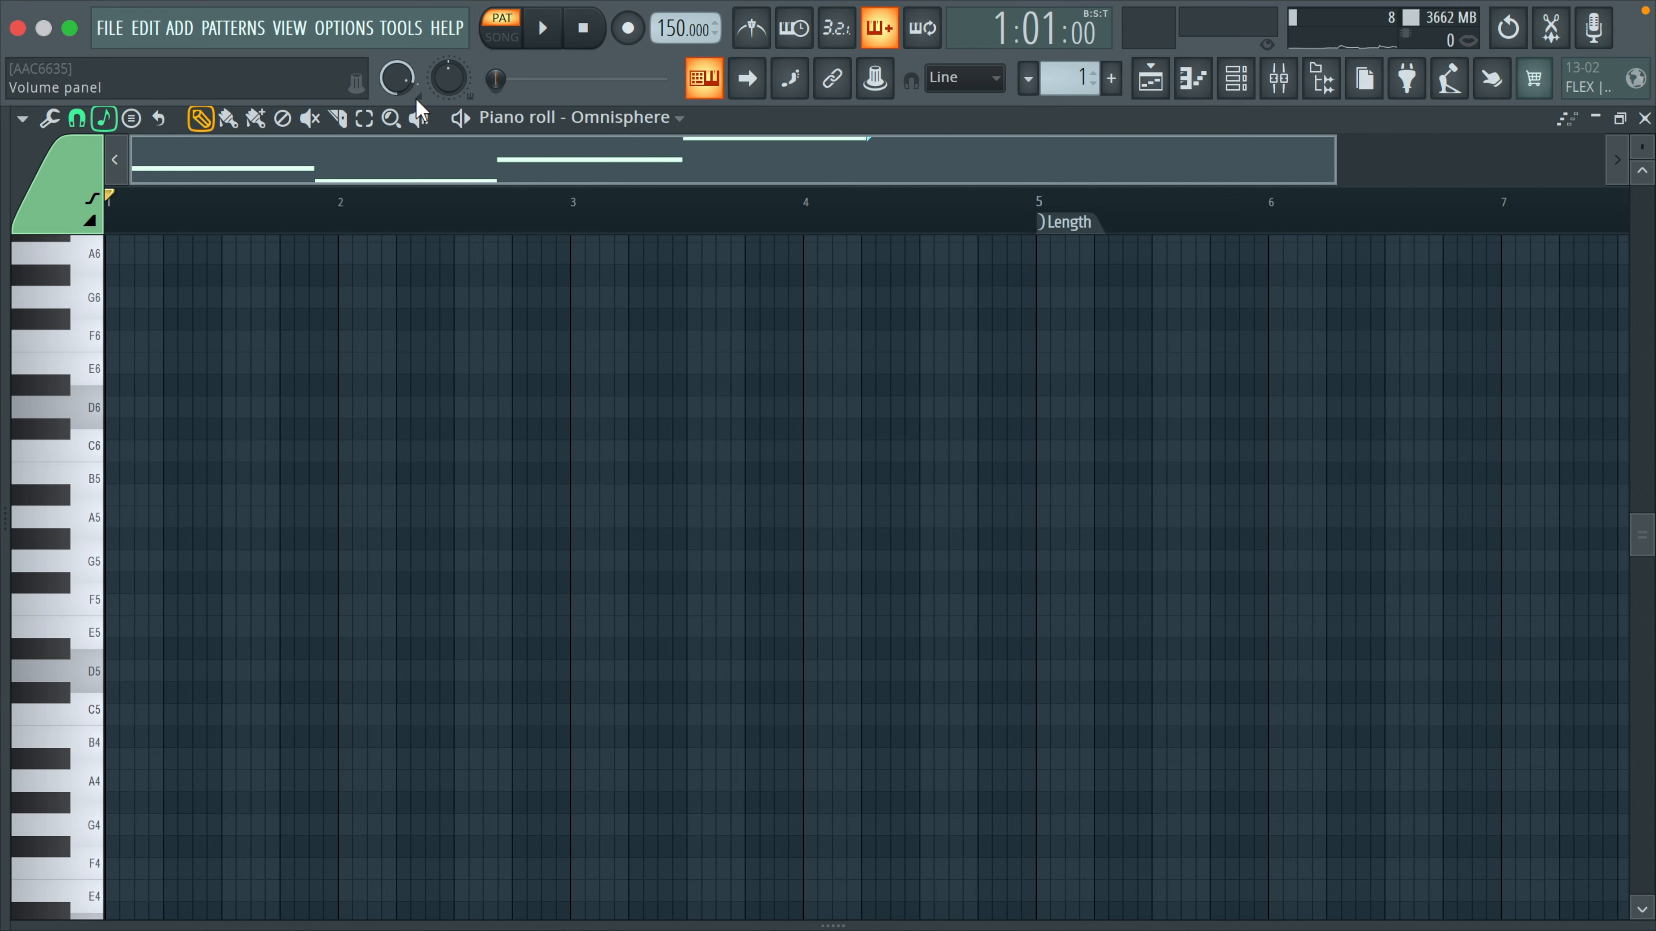
Dump the last 2 minutes of the score log into the selected pattern.
click(390, 33)
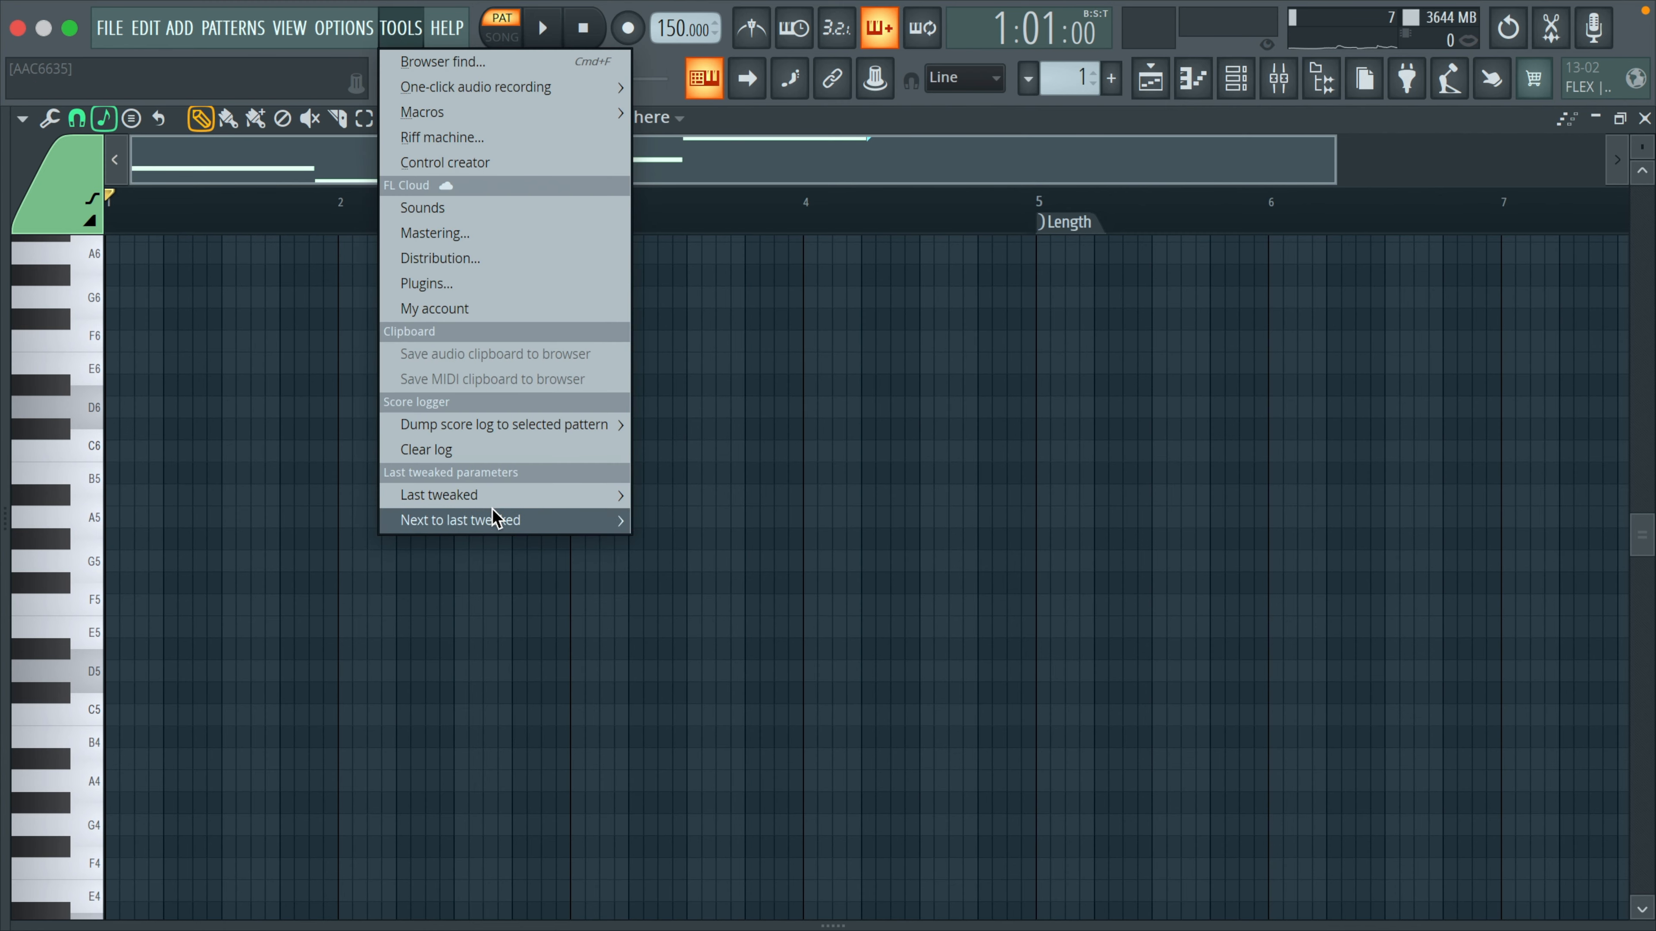
mouse_move(492, 510)
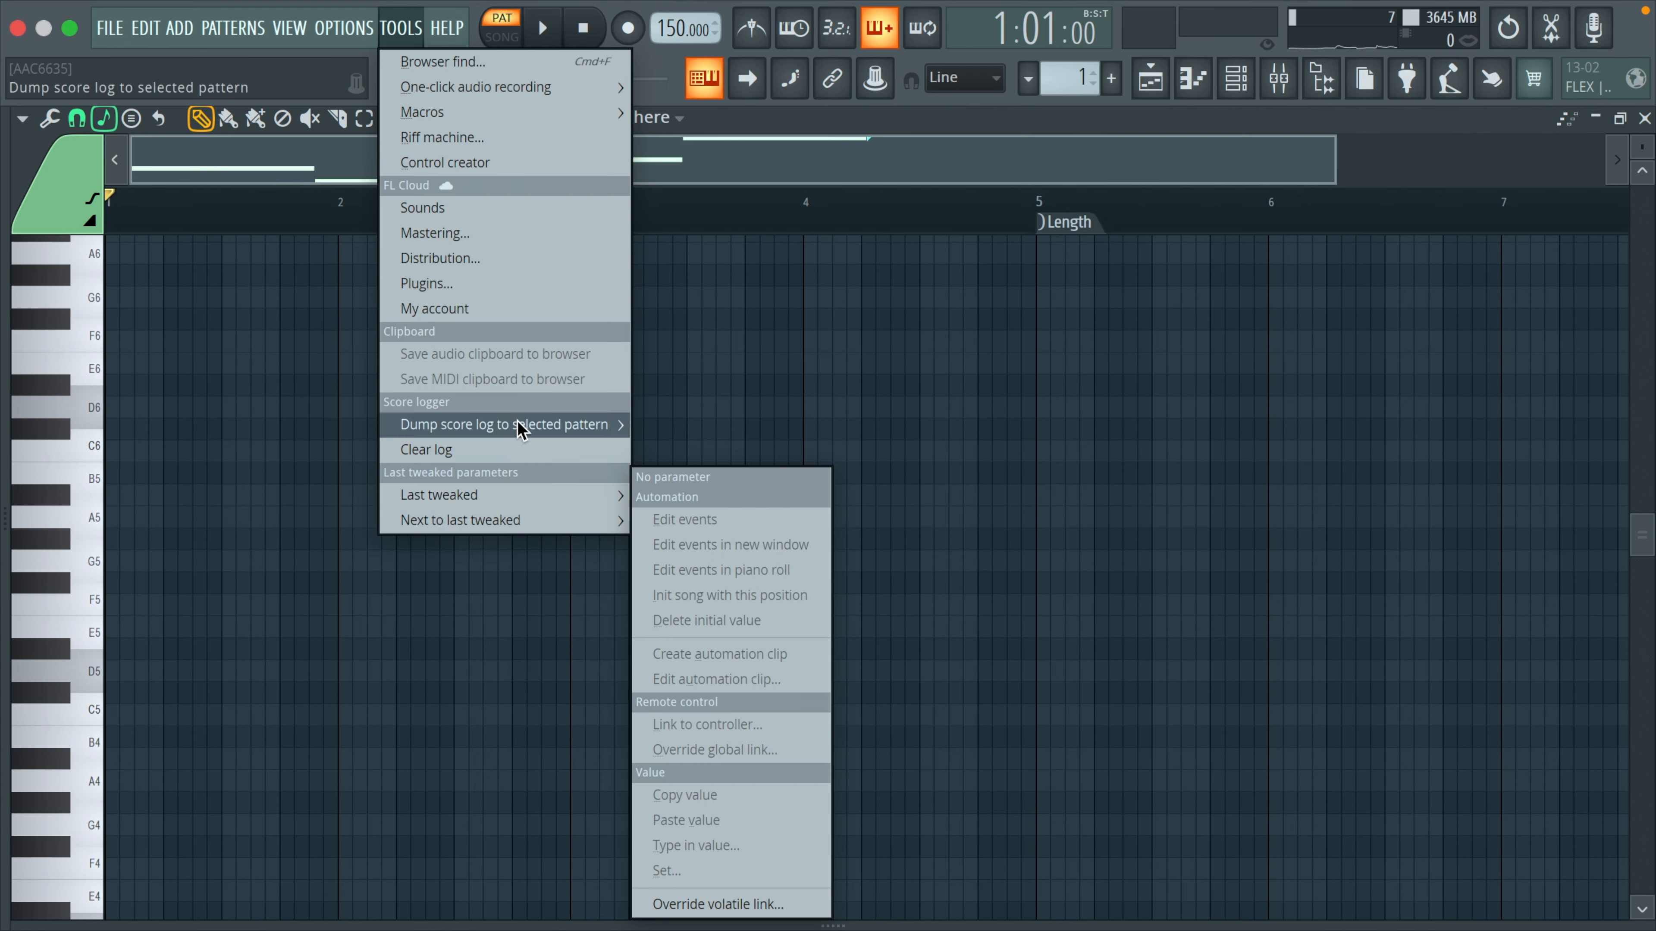
mouse_move(517, 424)
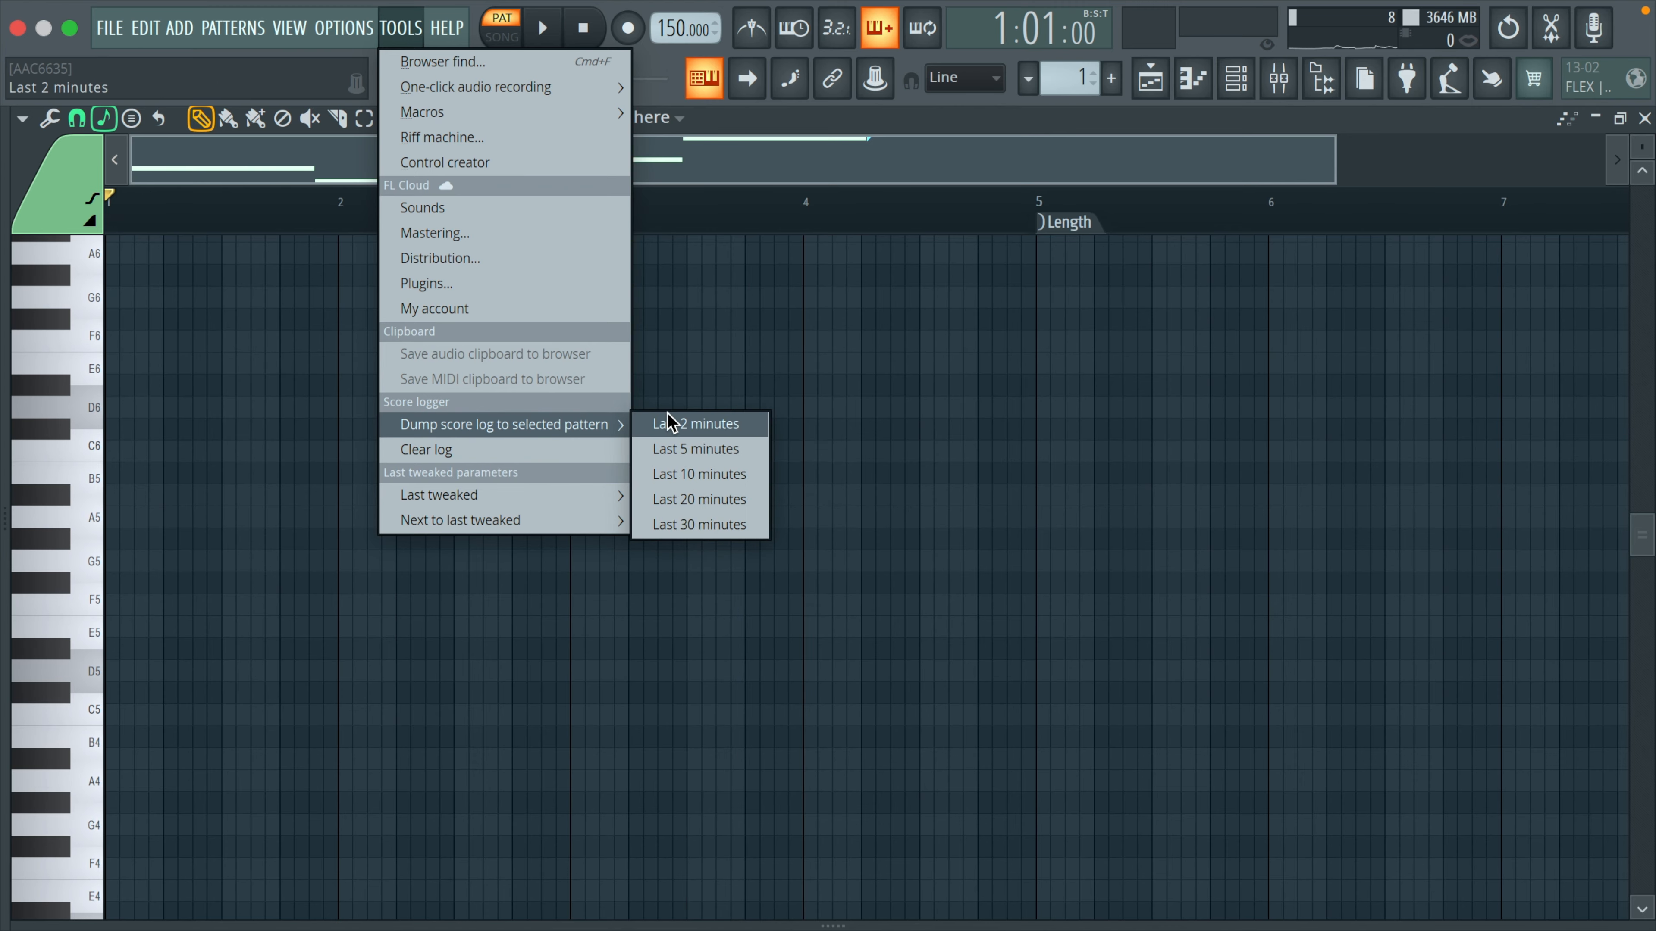
click(667, 413)
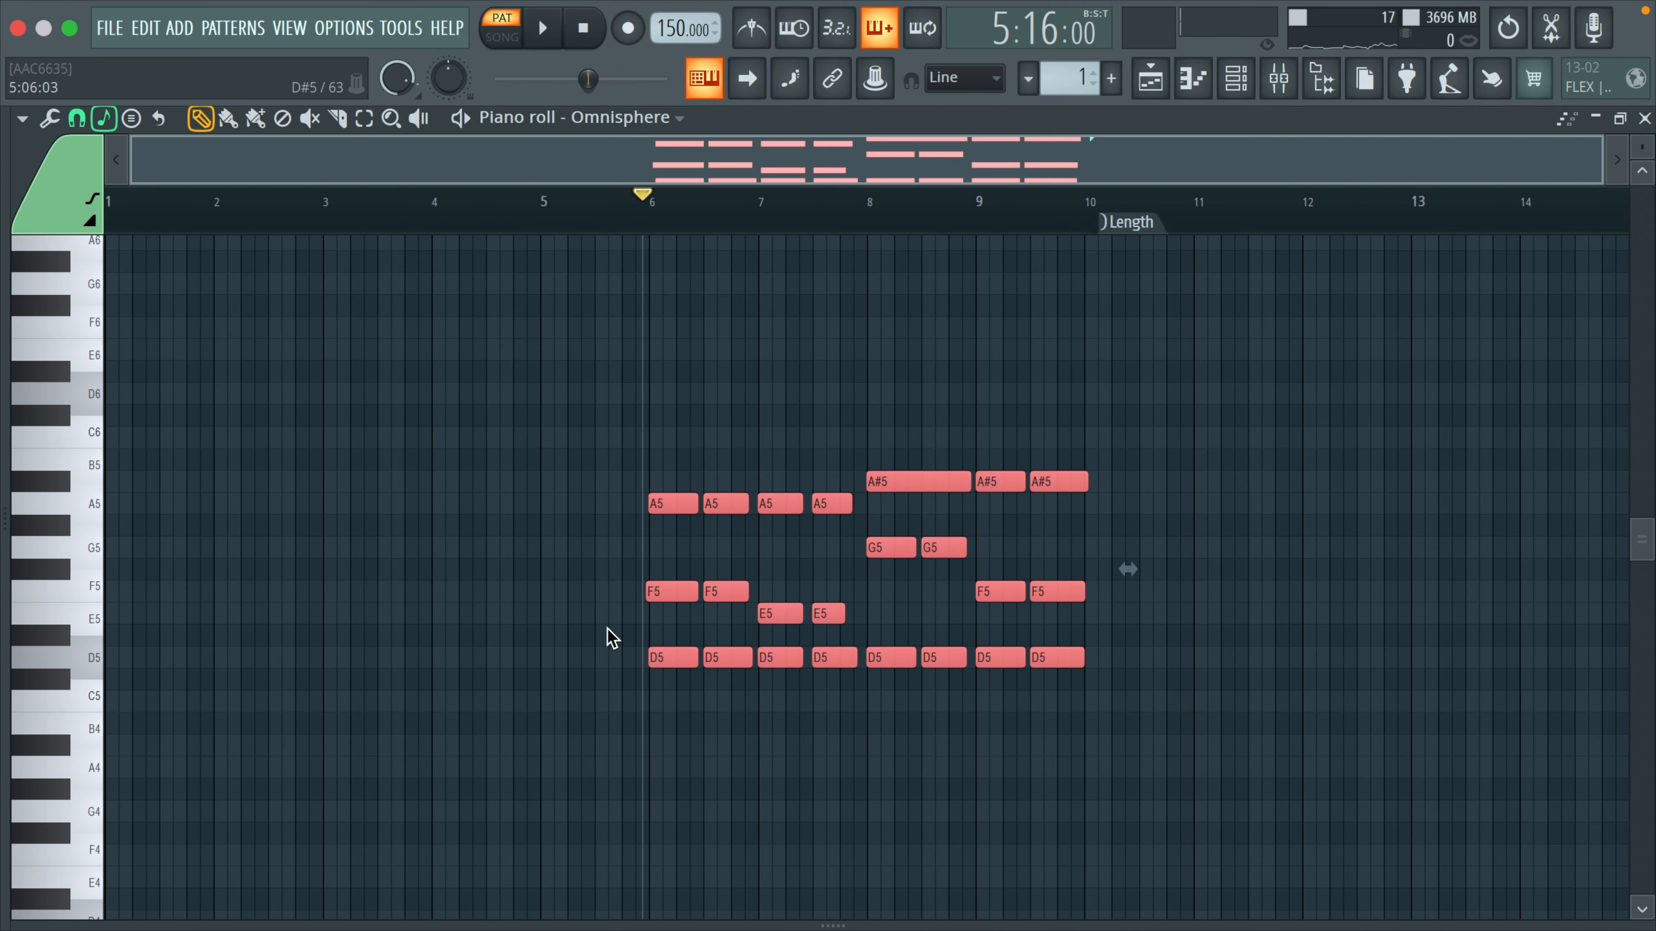
Move the logged chord notes so they start at bar 1, play the pattern and deselect the notes.
drag(671, 656, 46, 668)
scroll(272, 744, up, 5)
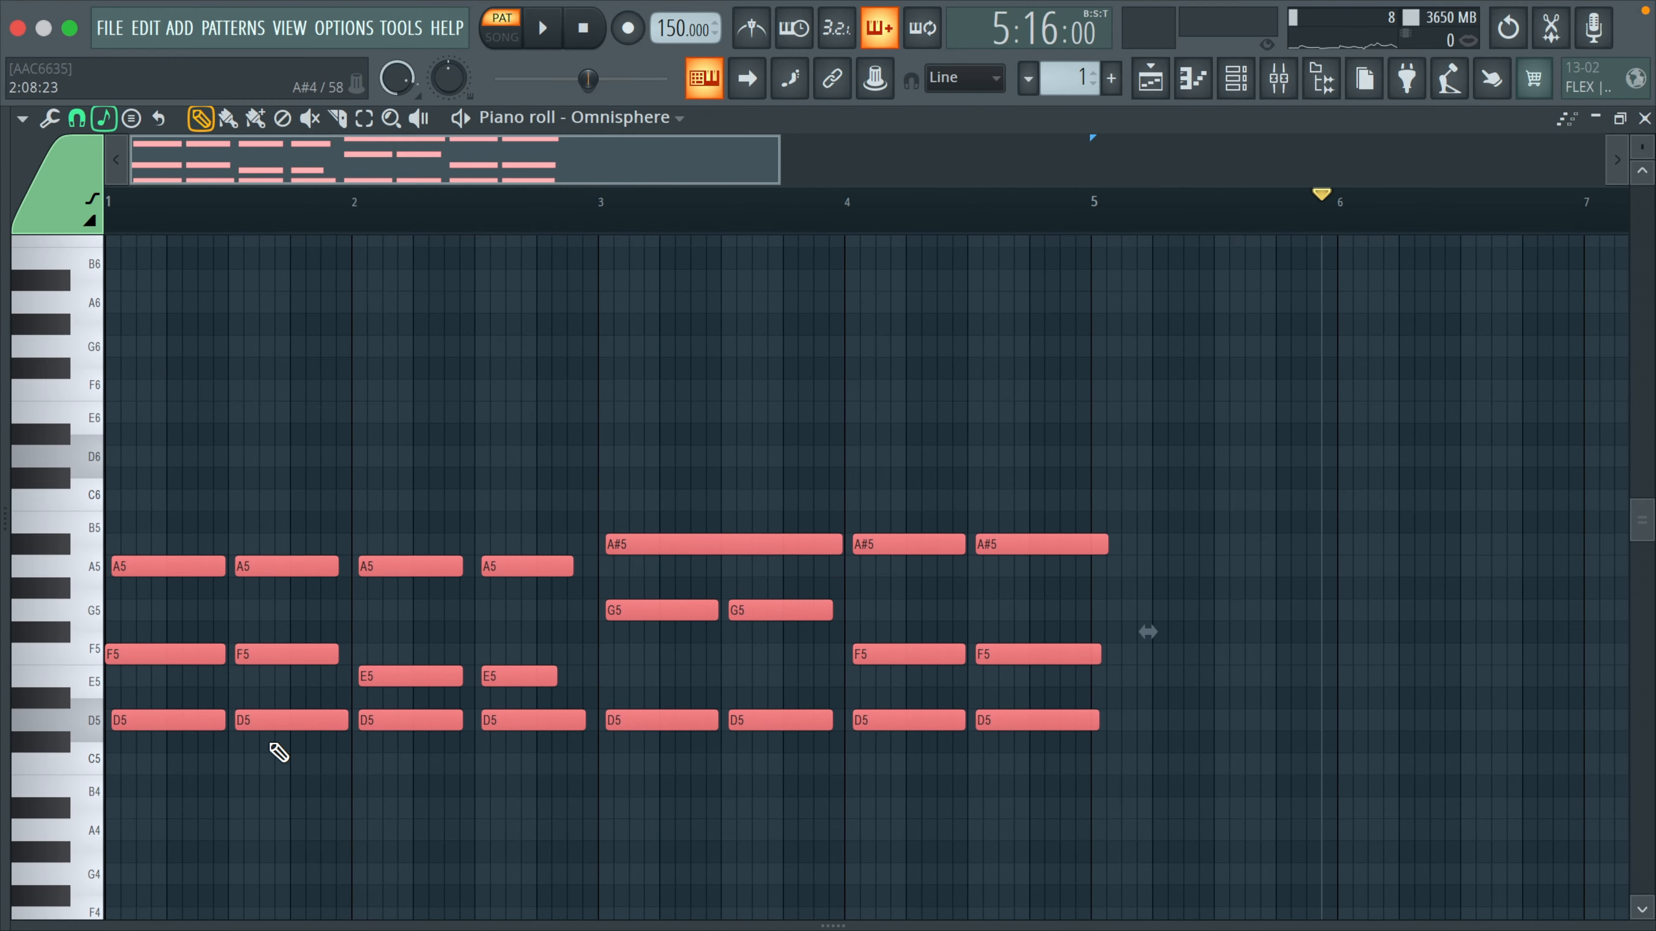
scroll(279, 753, down, 3)
click(110, 223)
key(space)
key(super+d)
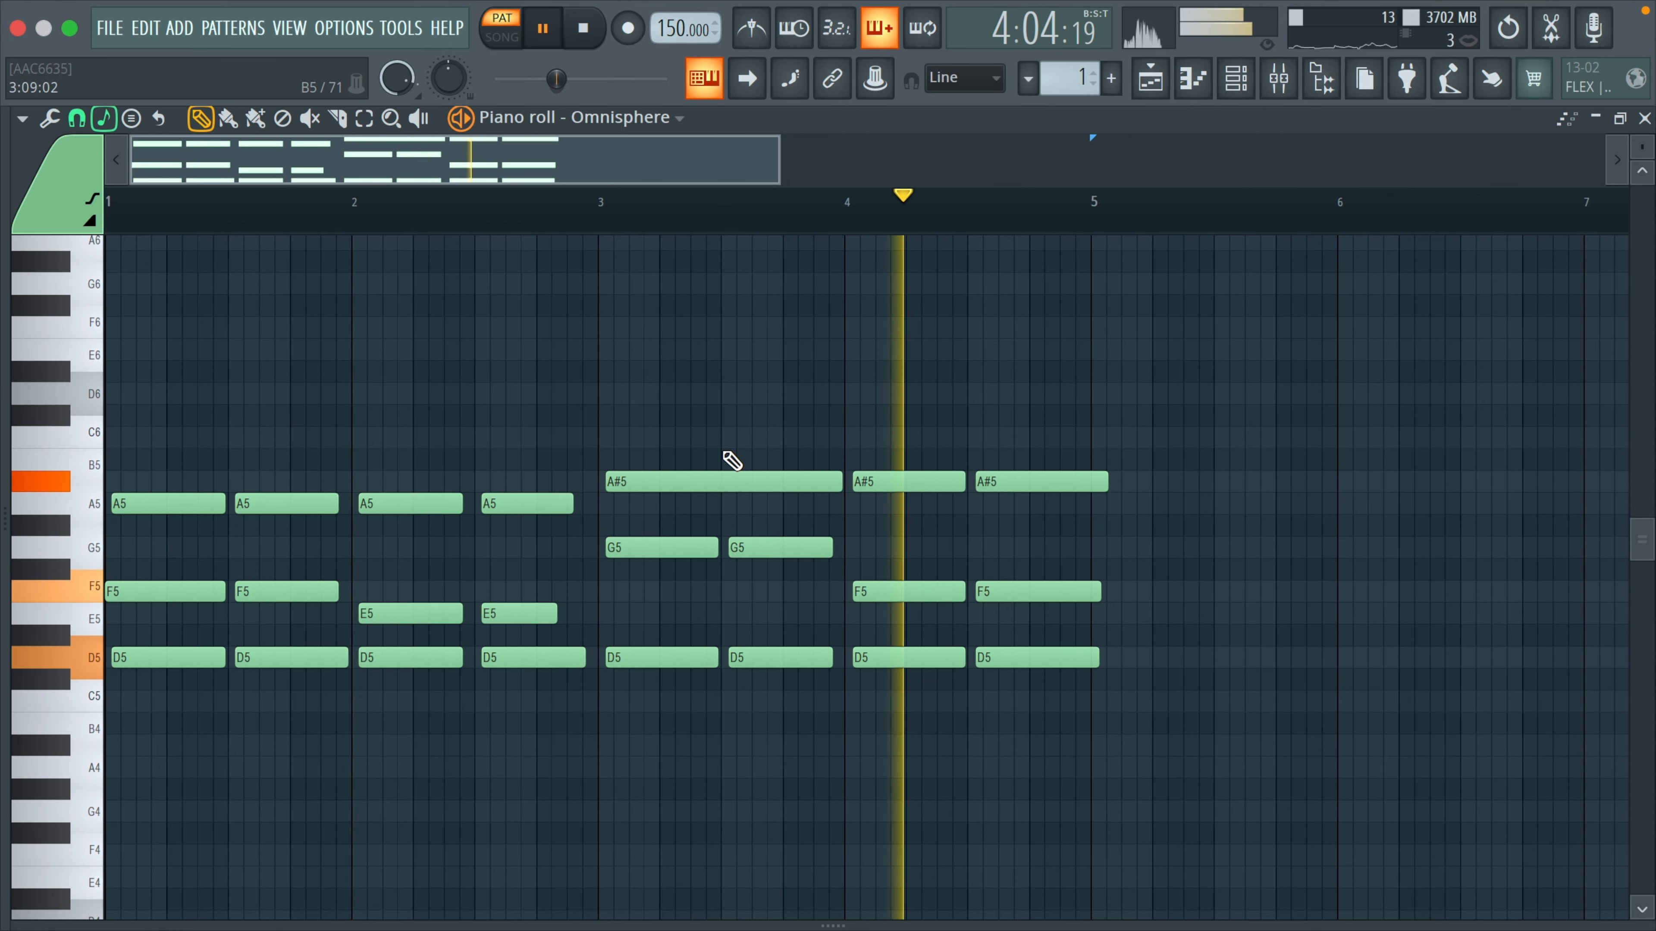
Slice the long A#5 note at the middle of bar 3 and quantize the chord notes to the grid.
click(340, 119)
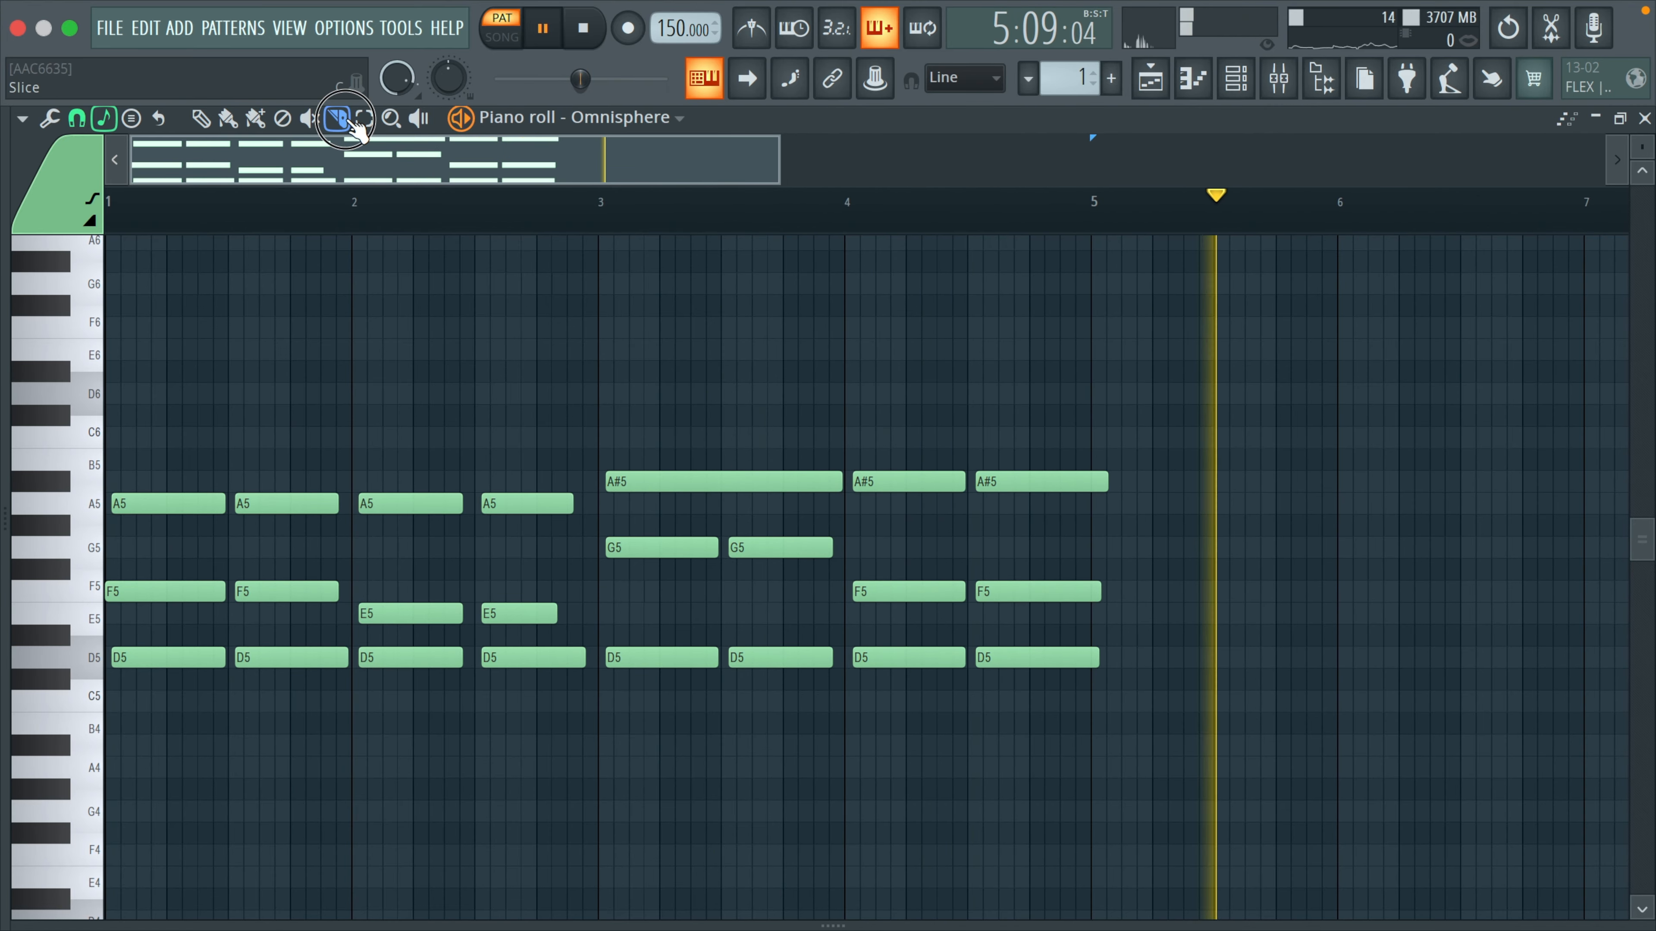
drag(721, 465, 725, 541)
key(space)
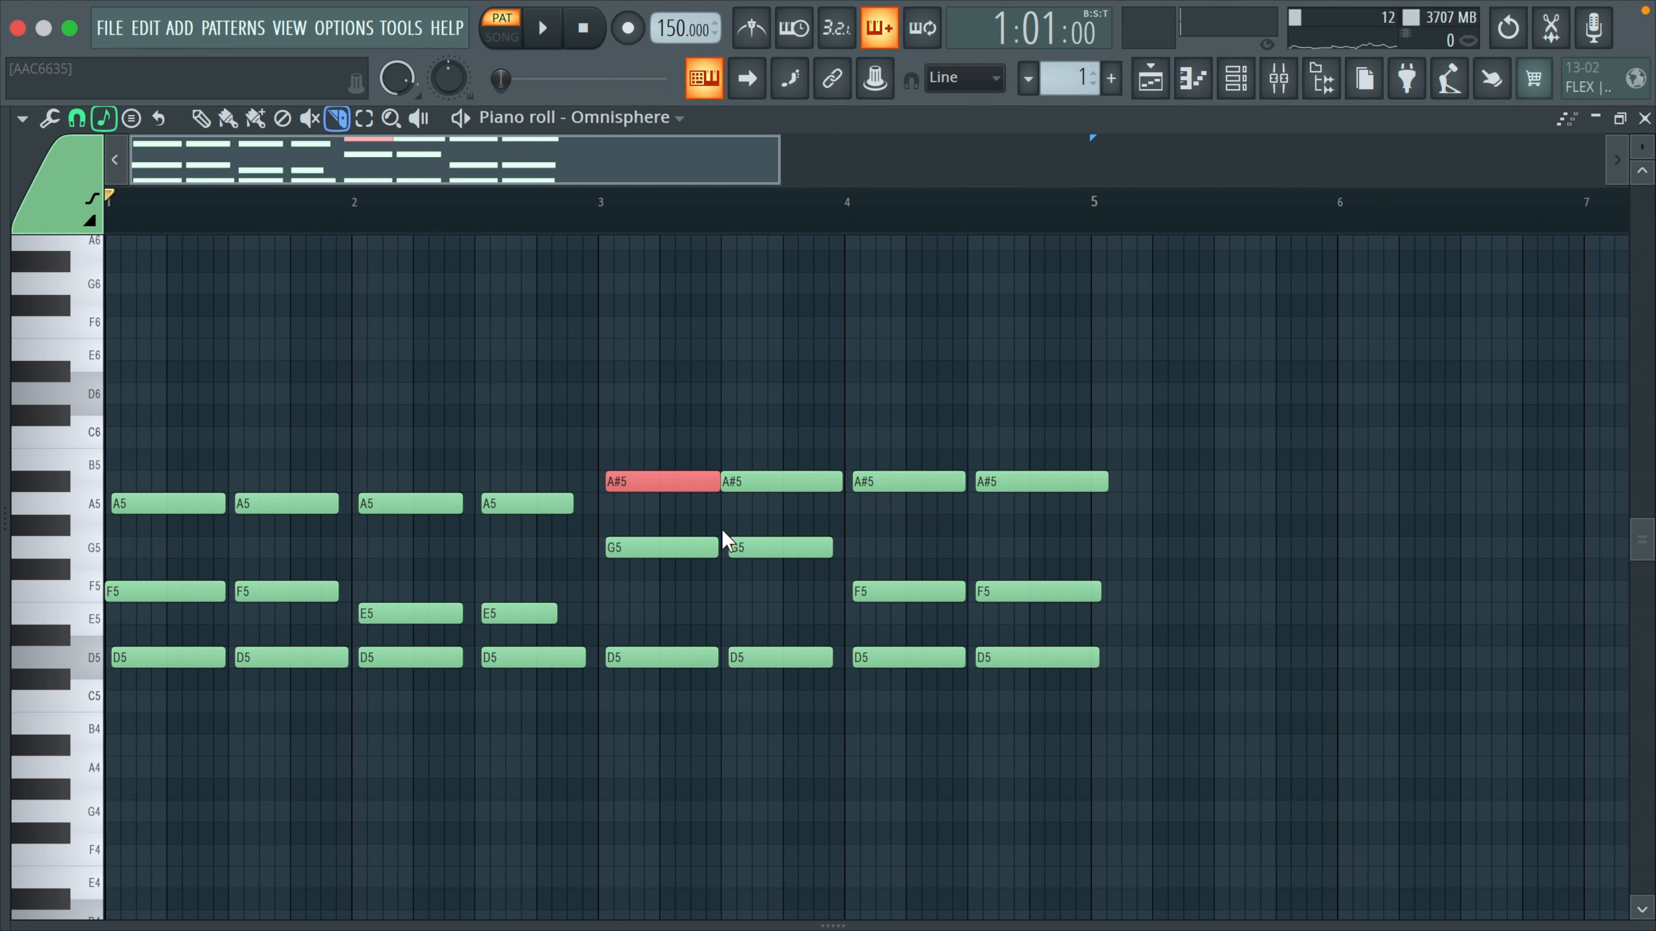
key(p)
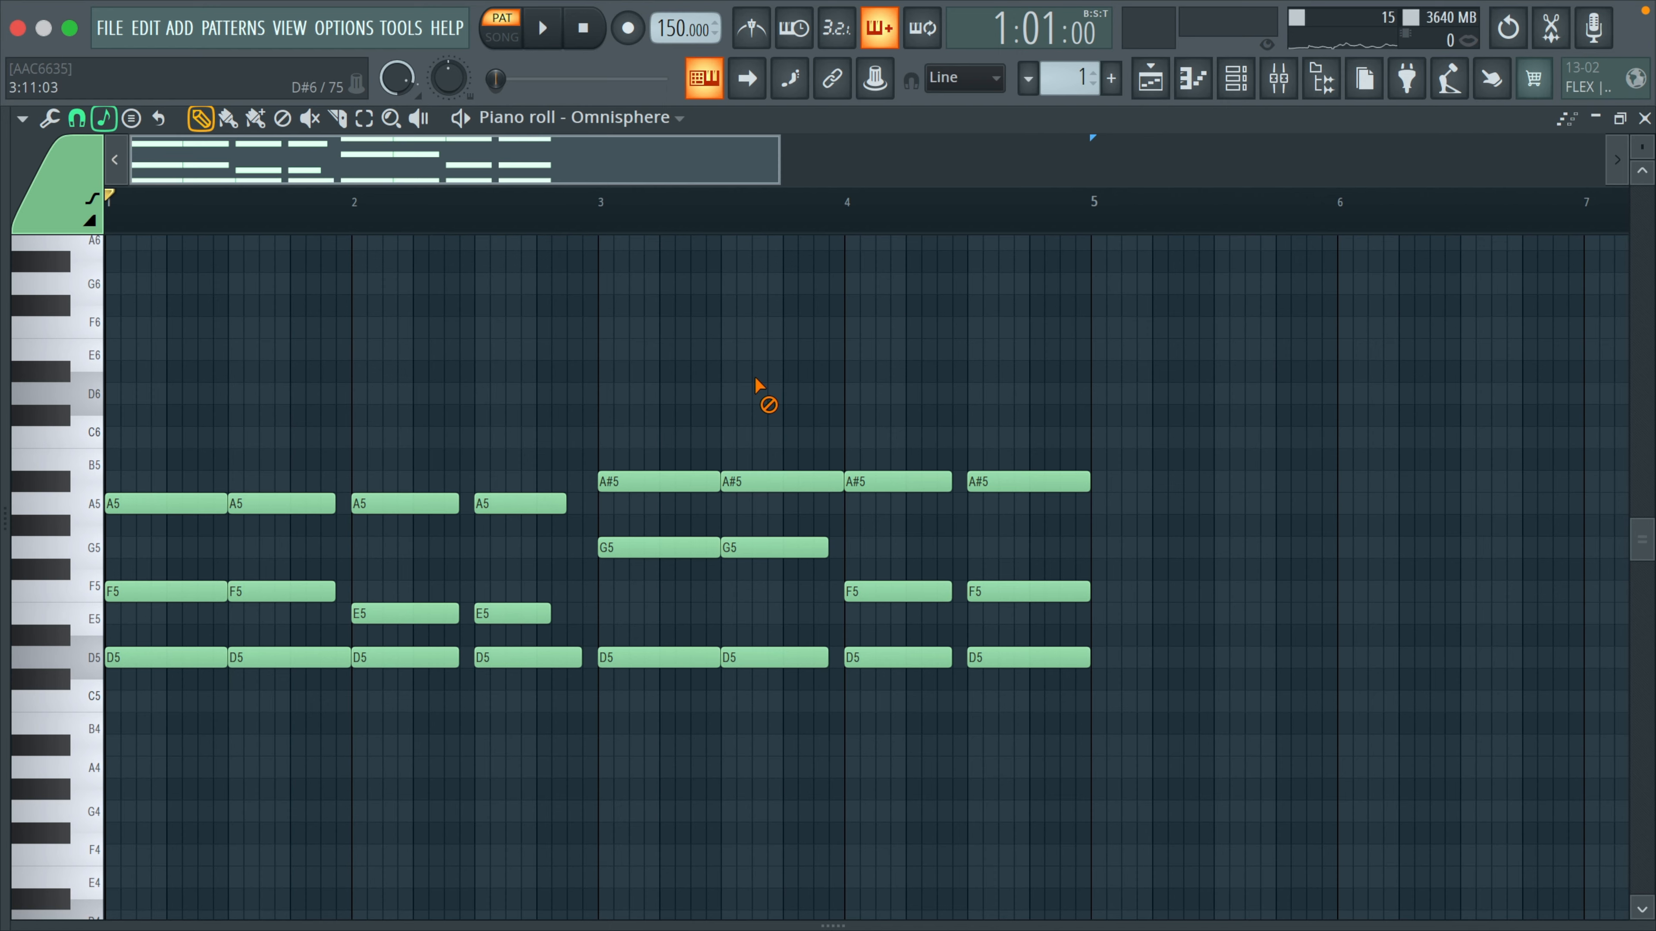
Try strumming the chords in the strumizer with a reversed start time and Alternate direction, playing the result.
key(alt+s)
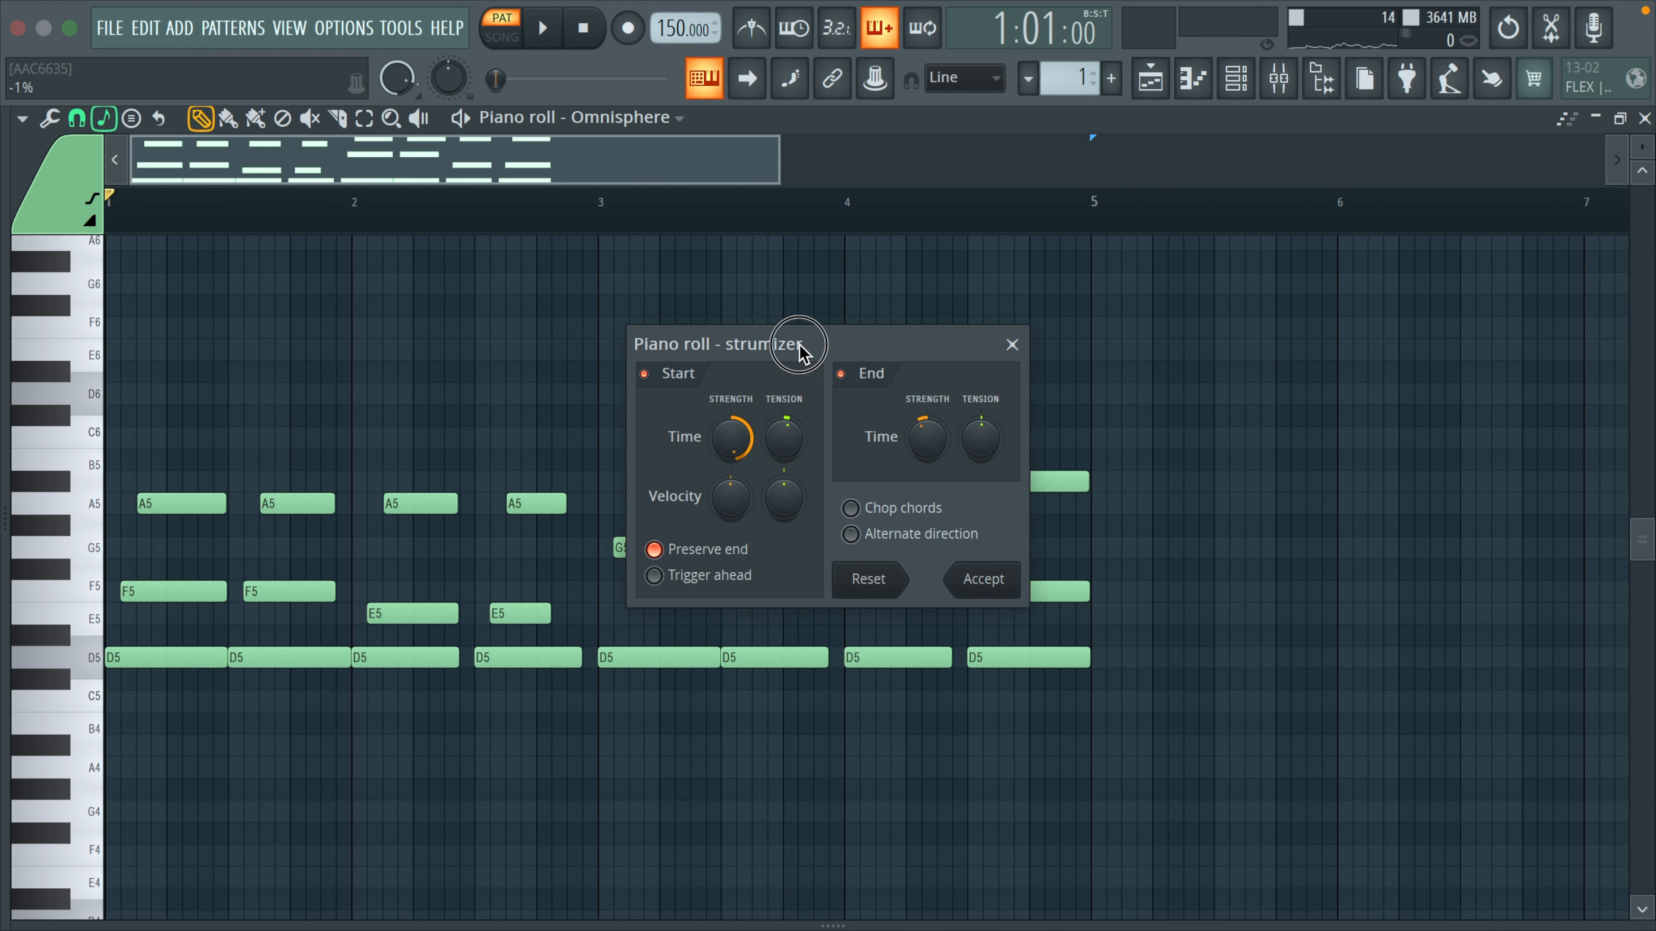
drag(798, 352, 822, 207)
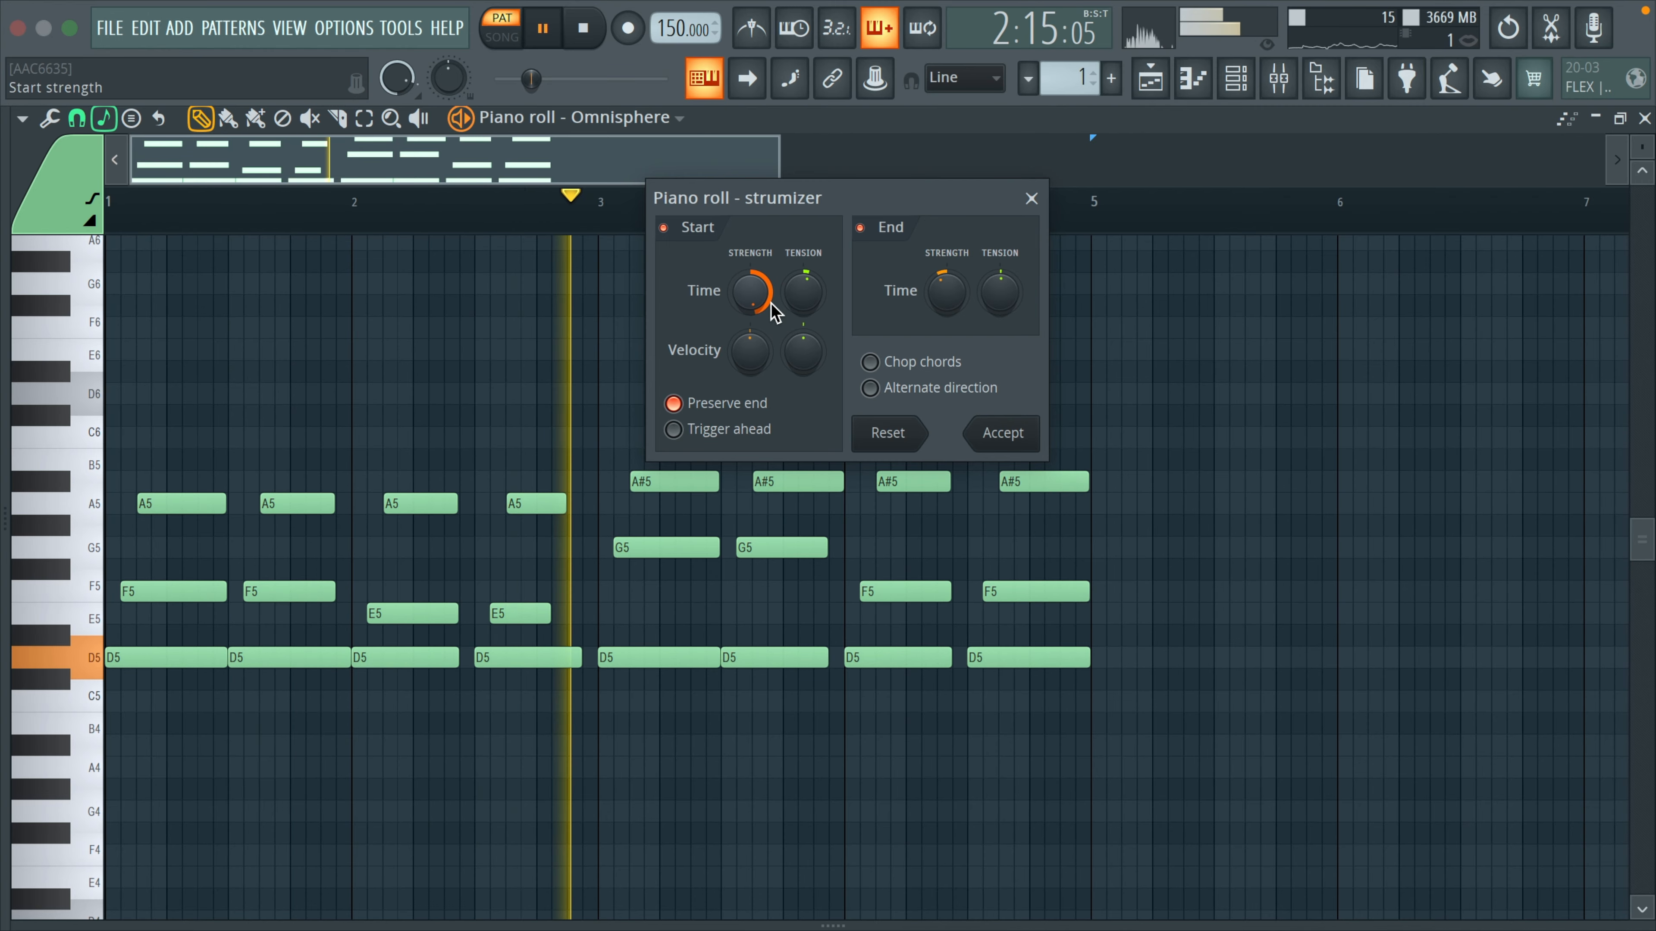
drag(759, 303, 750, 248)
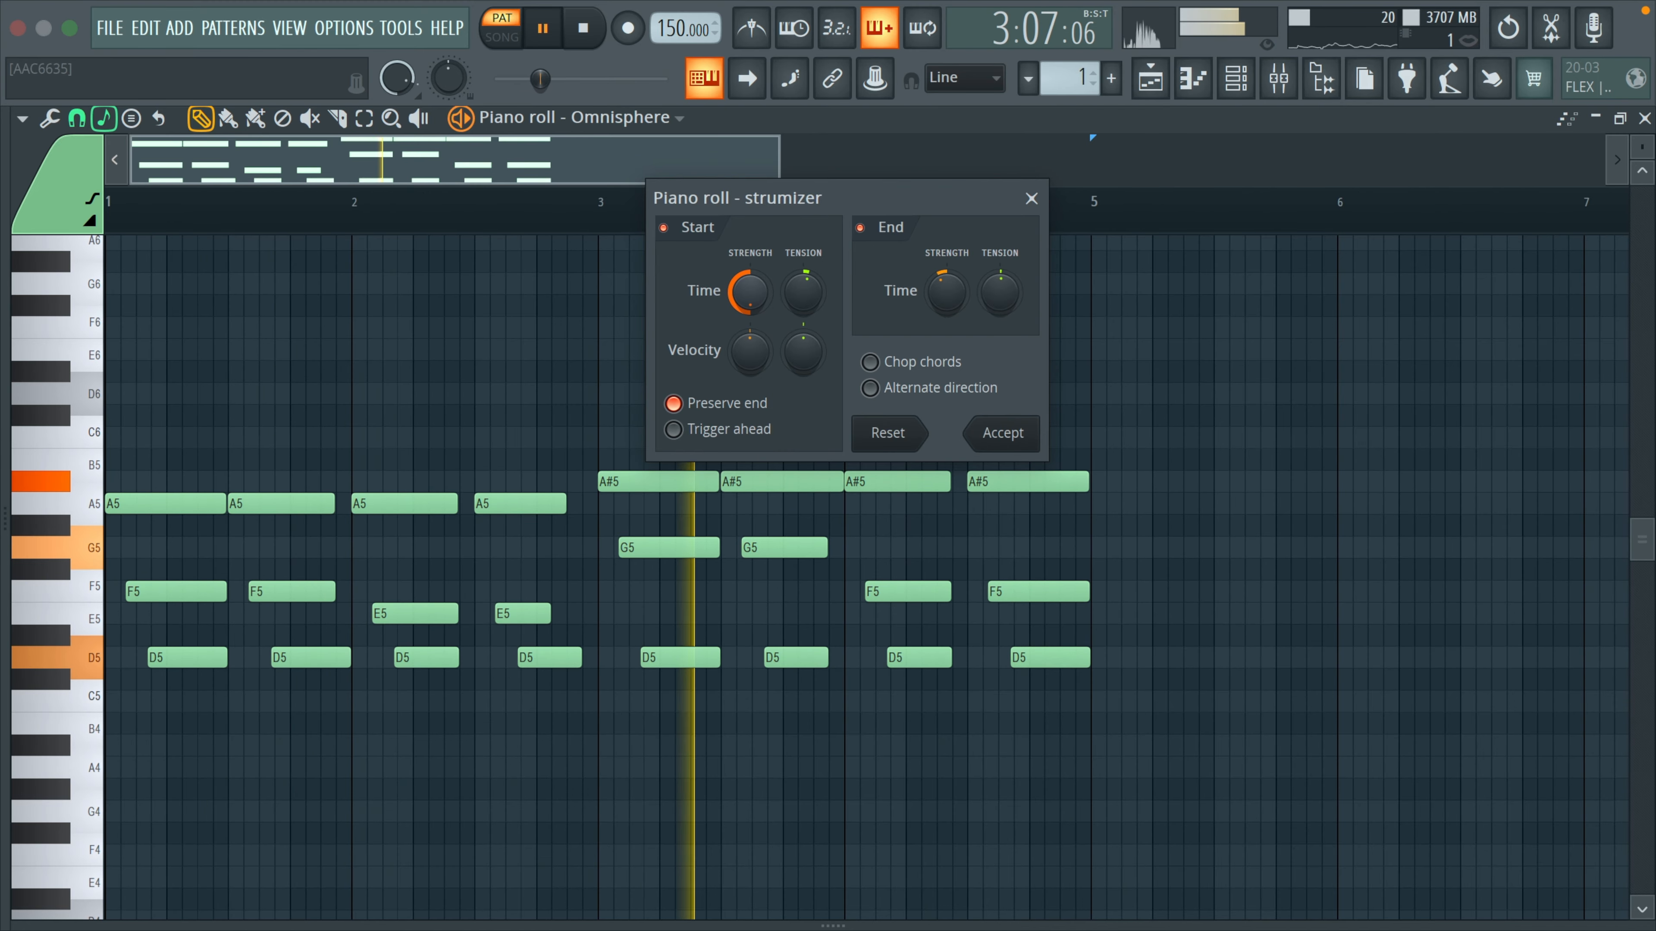
click(870, 388)
key(space)
key(space)
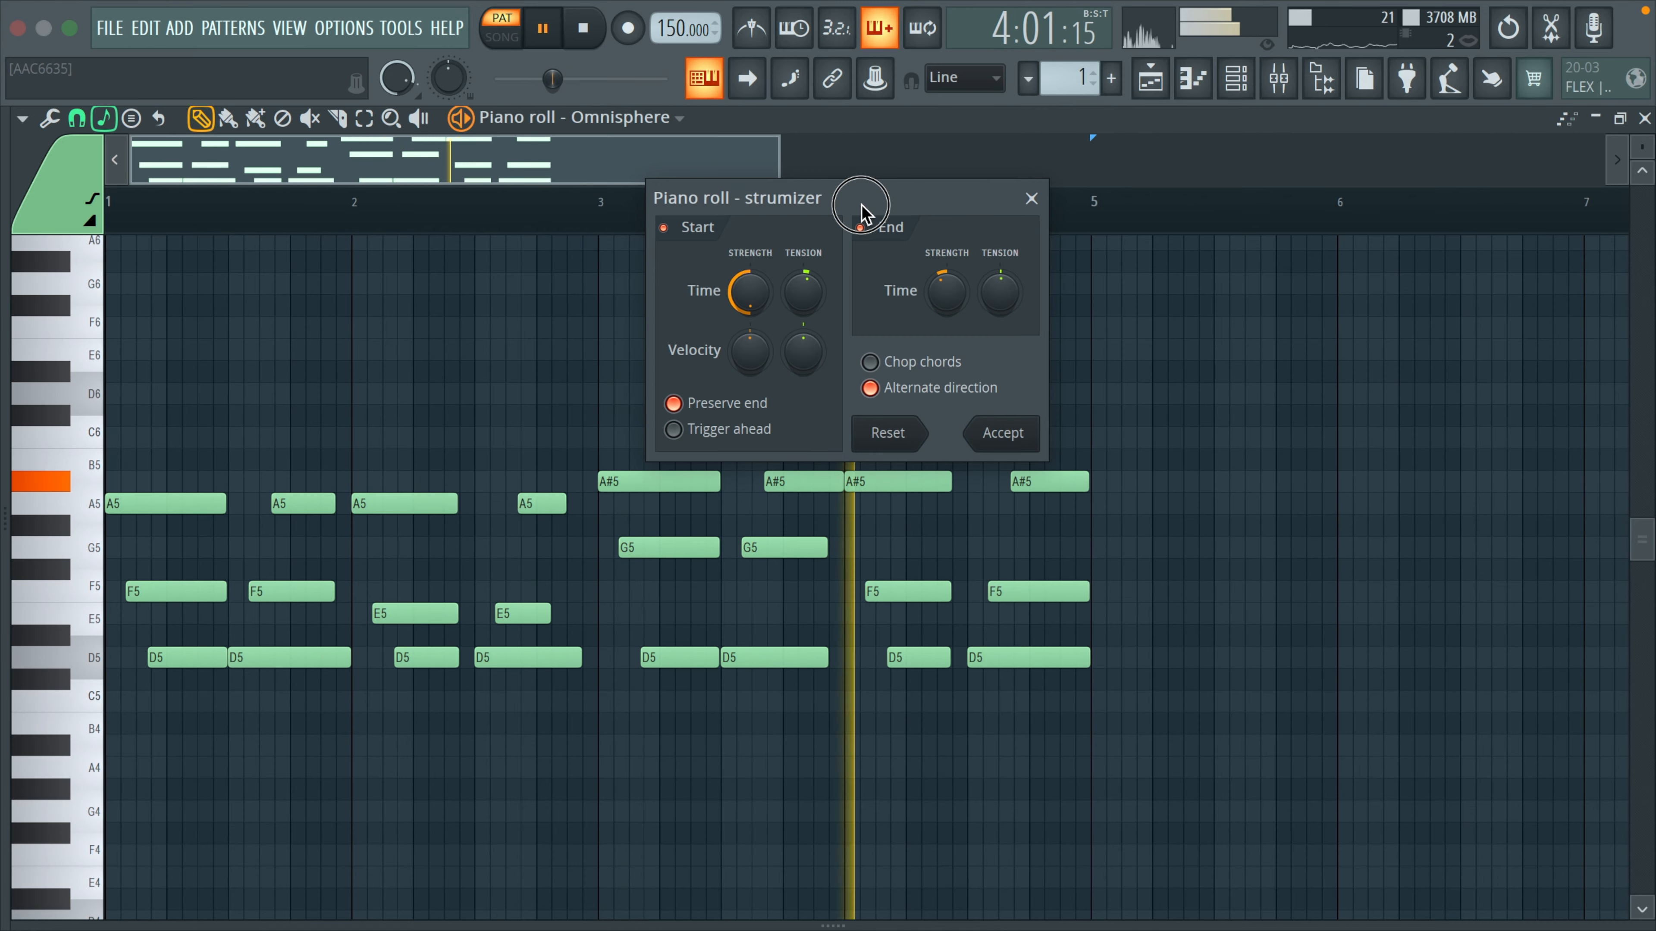
drag(862, 210, 920, 159)
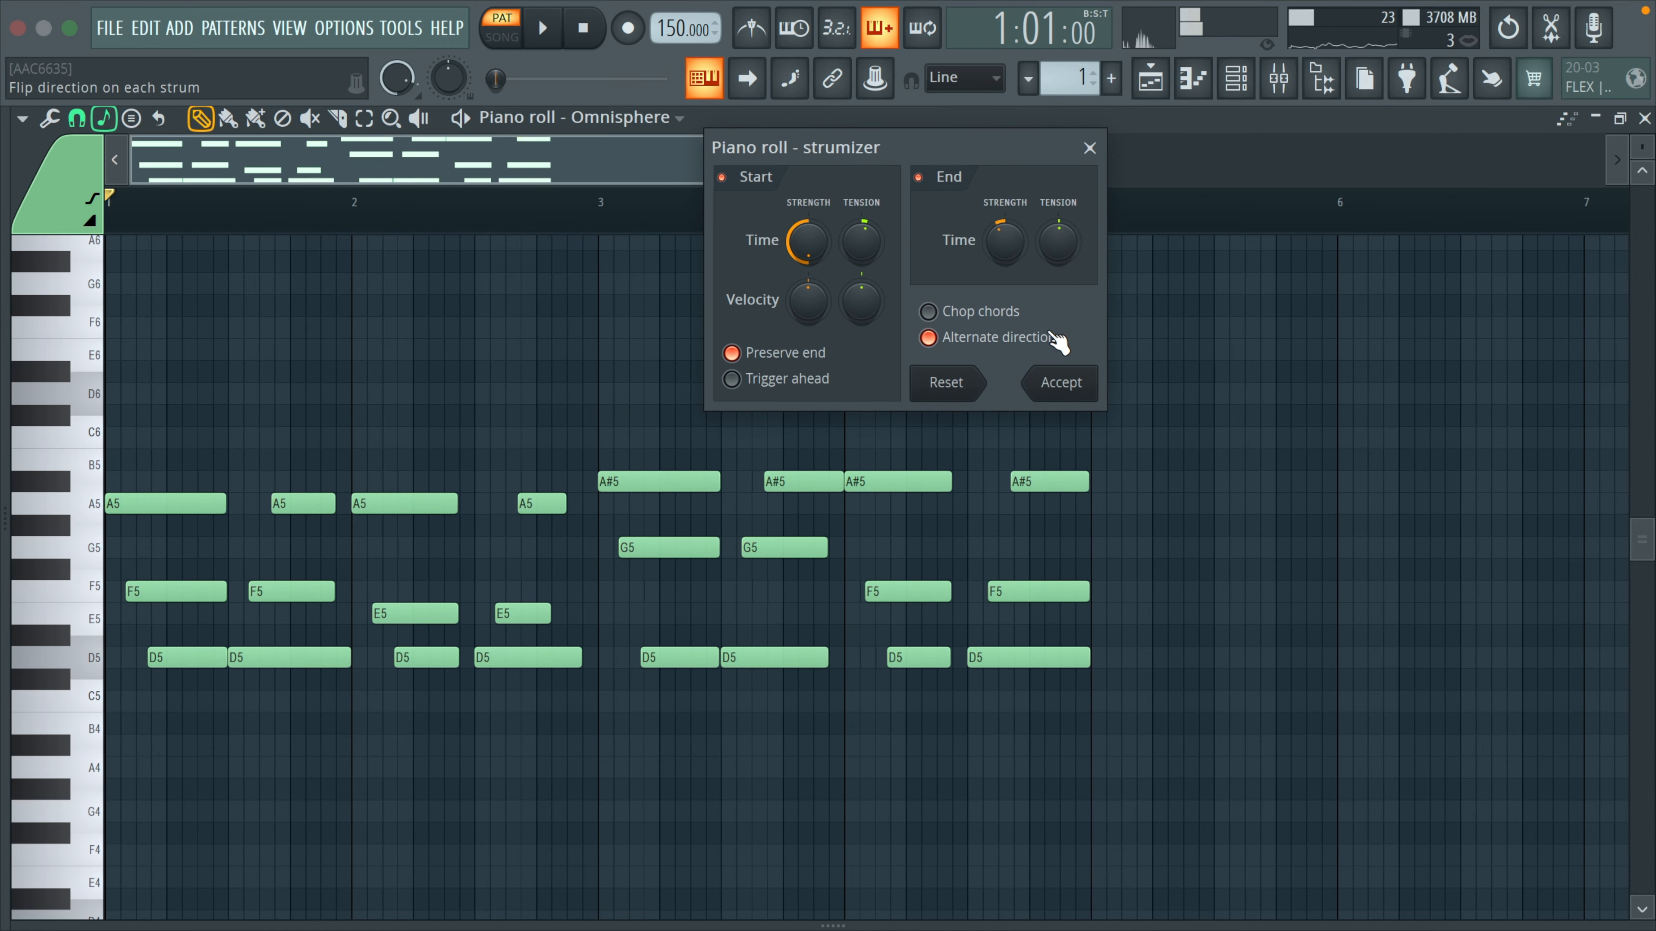
click(1089, 148)
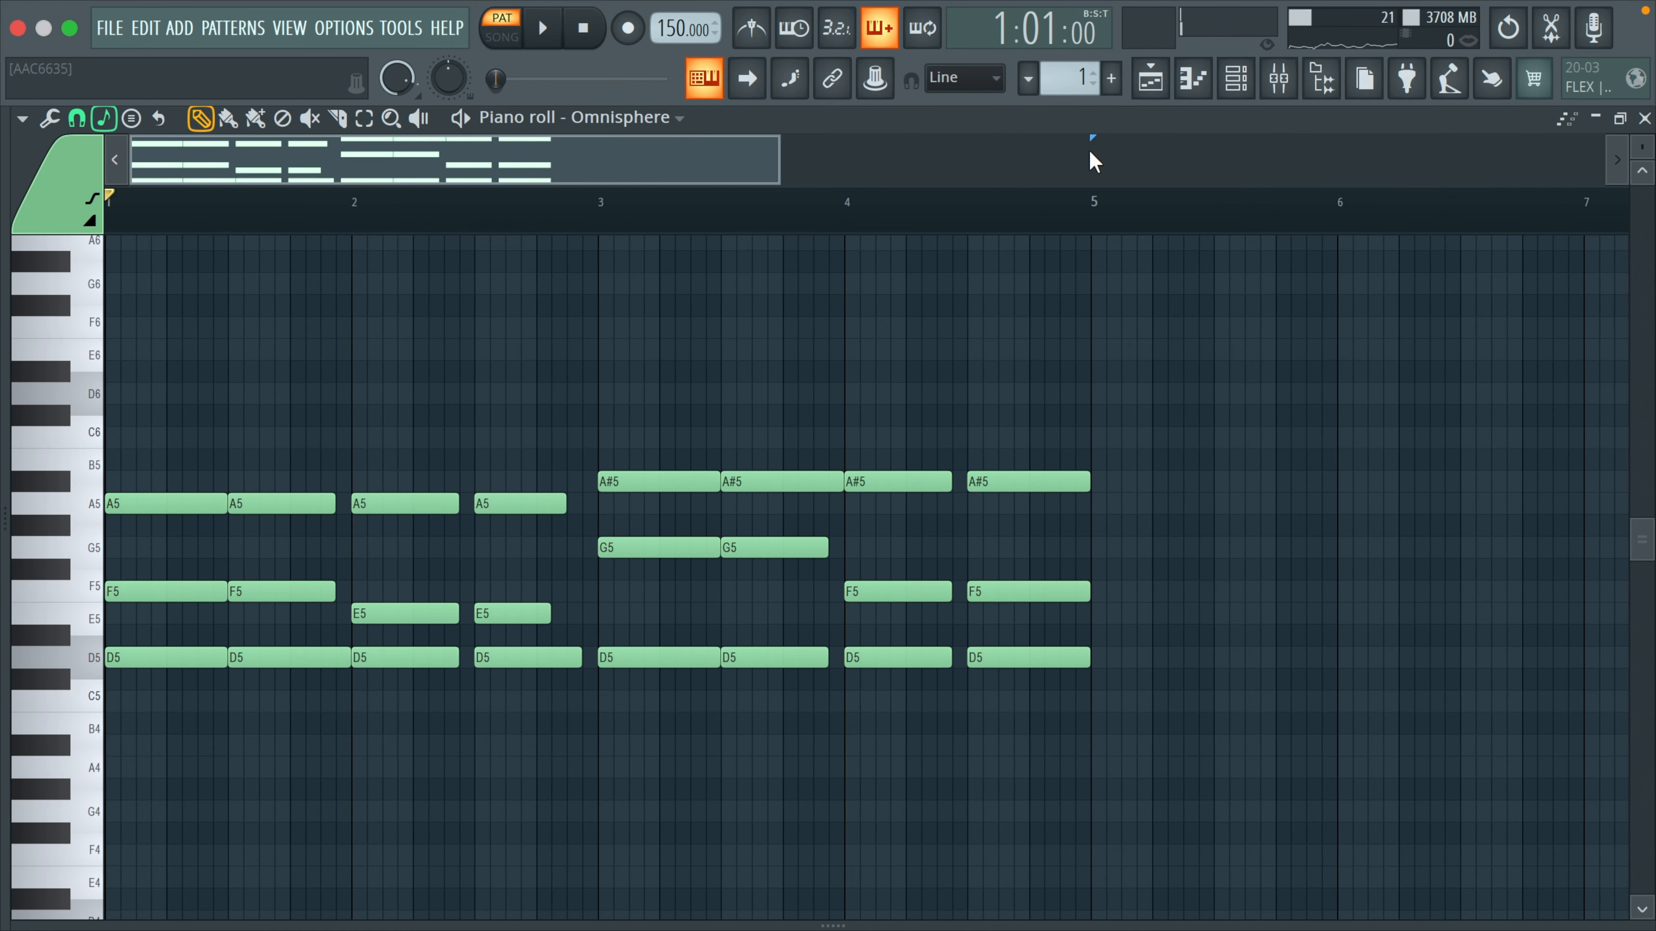
Try randomizing the note velocities at 26% in the randomizer, using the next seed during playback.
key(alt+r)
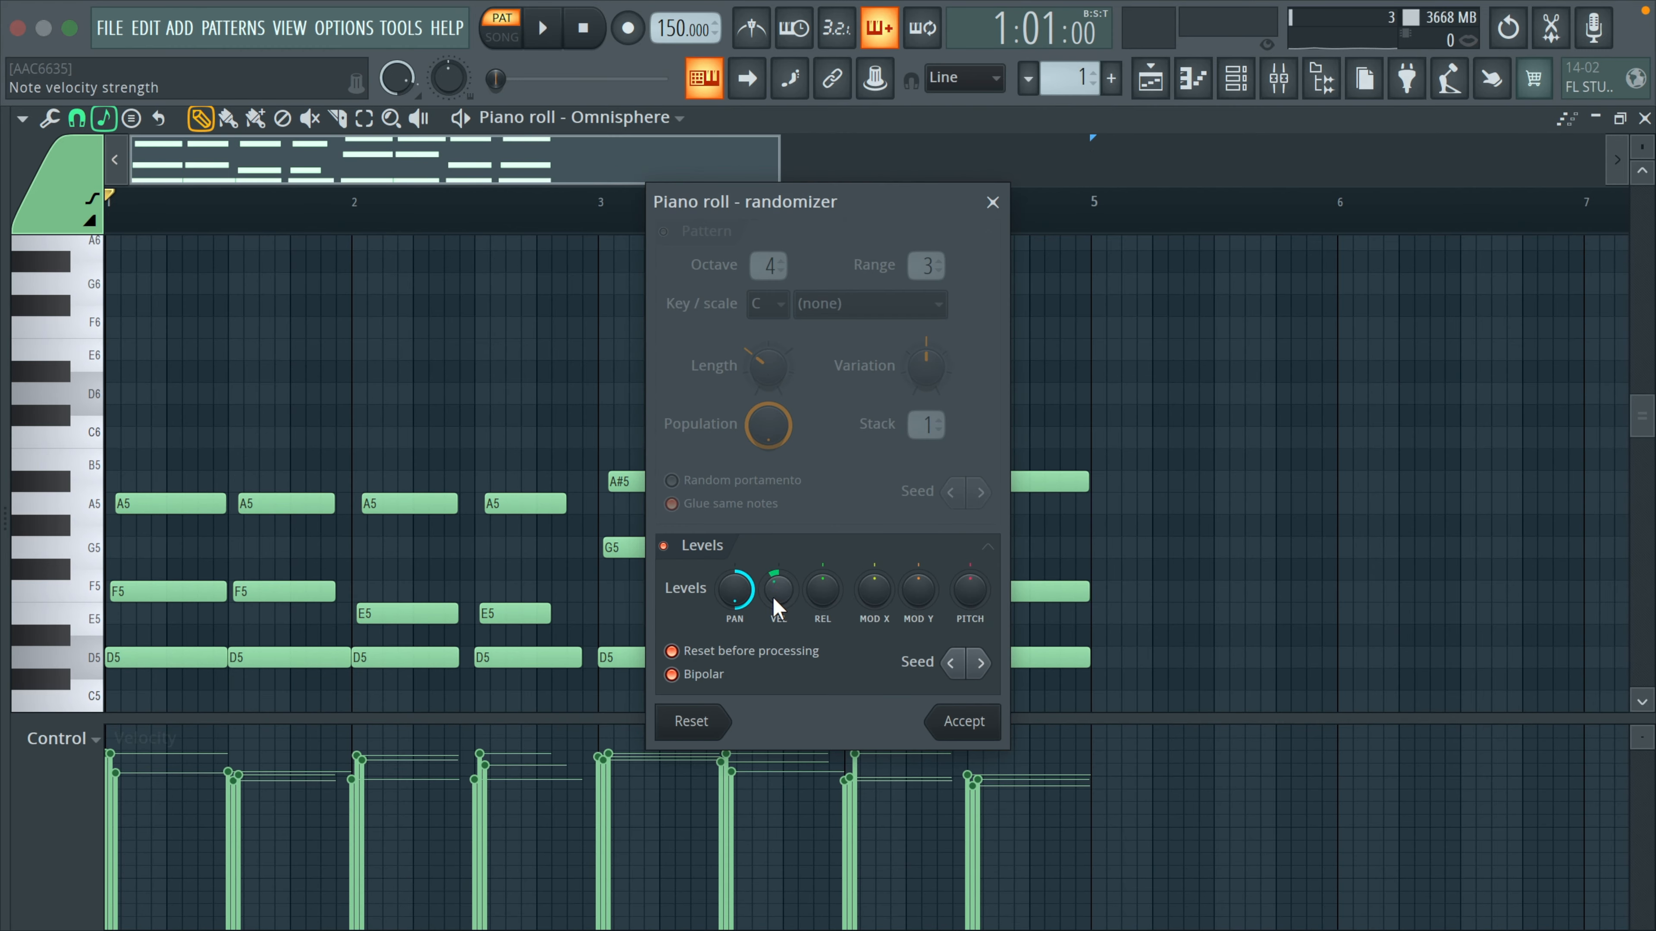
mouse_move(776, 606)
mouse_down()
mouse_move(775, 578)
mouse_move(776, 626)
mouse_up()
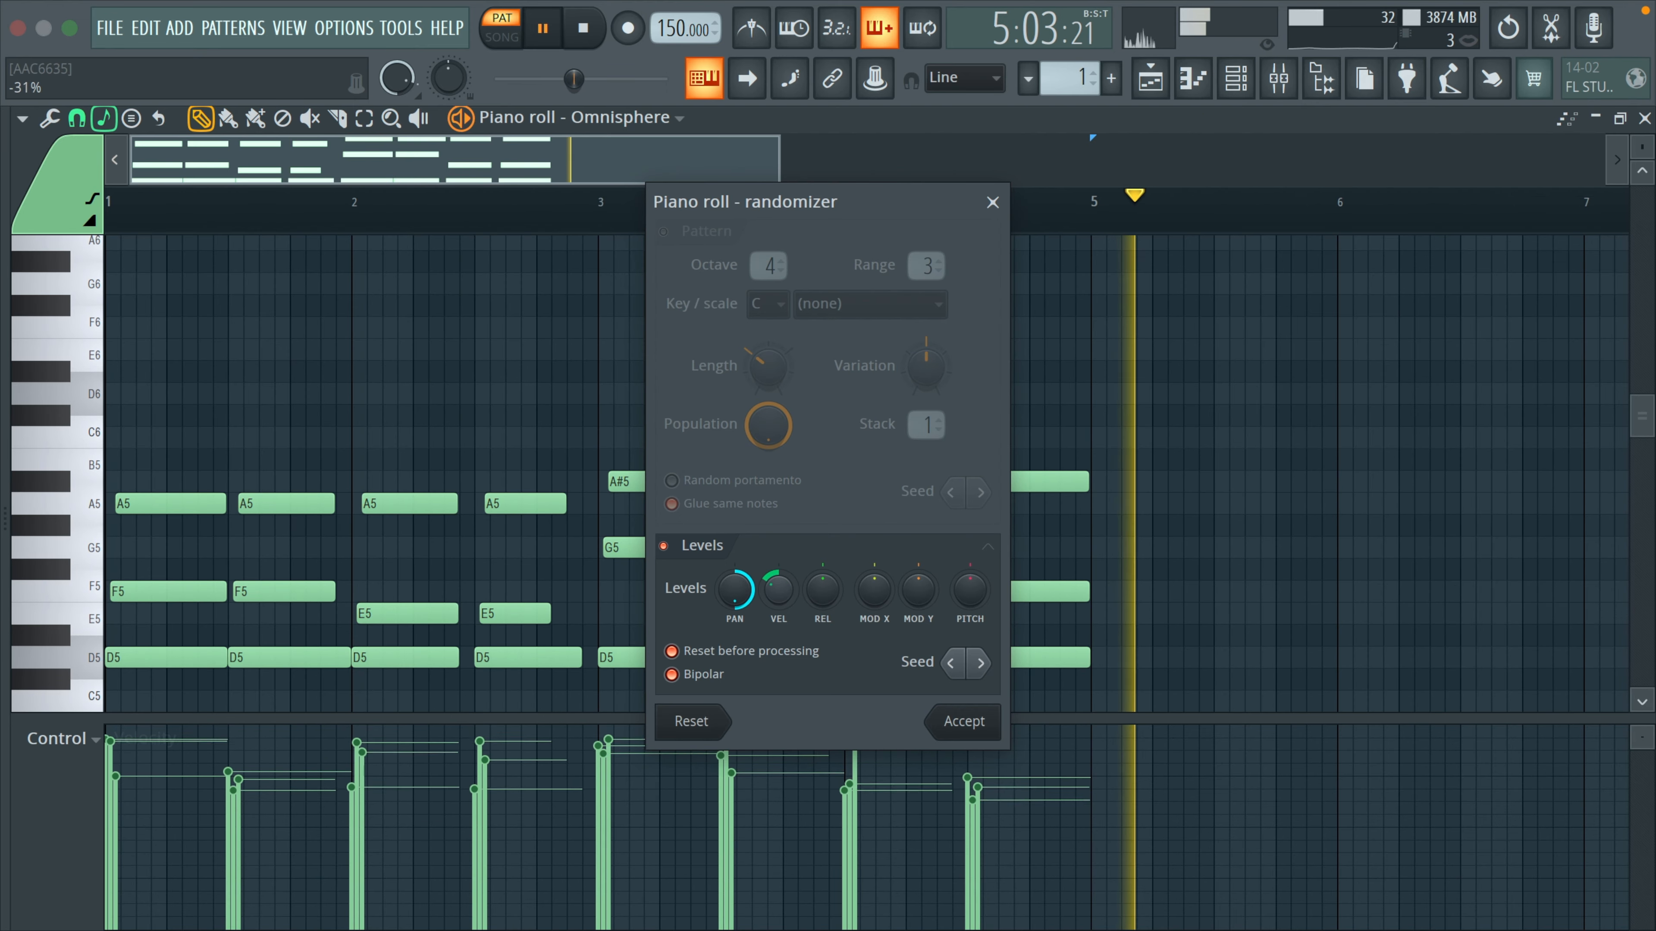
key(space)
key(space)
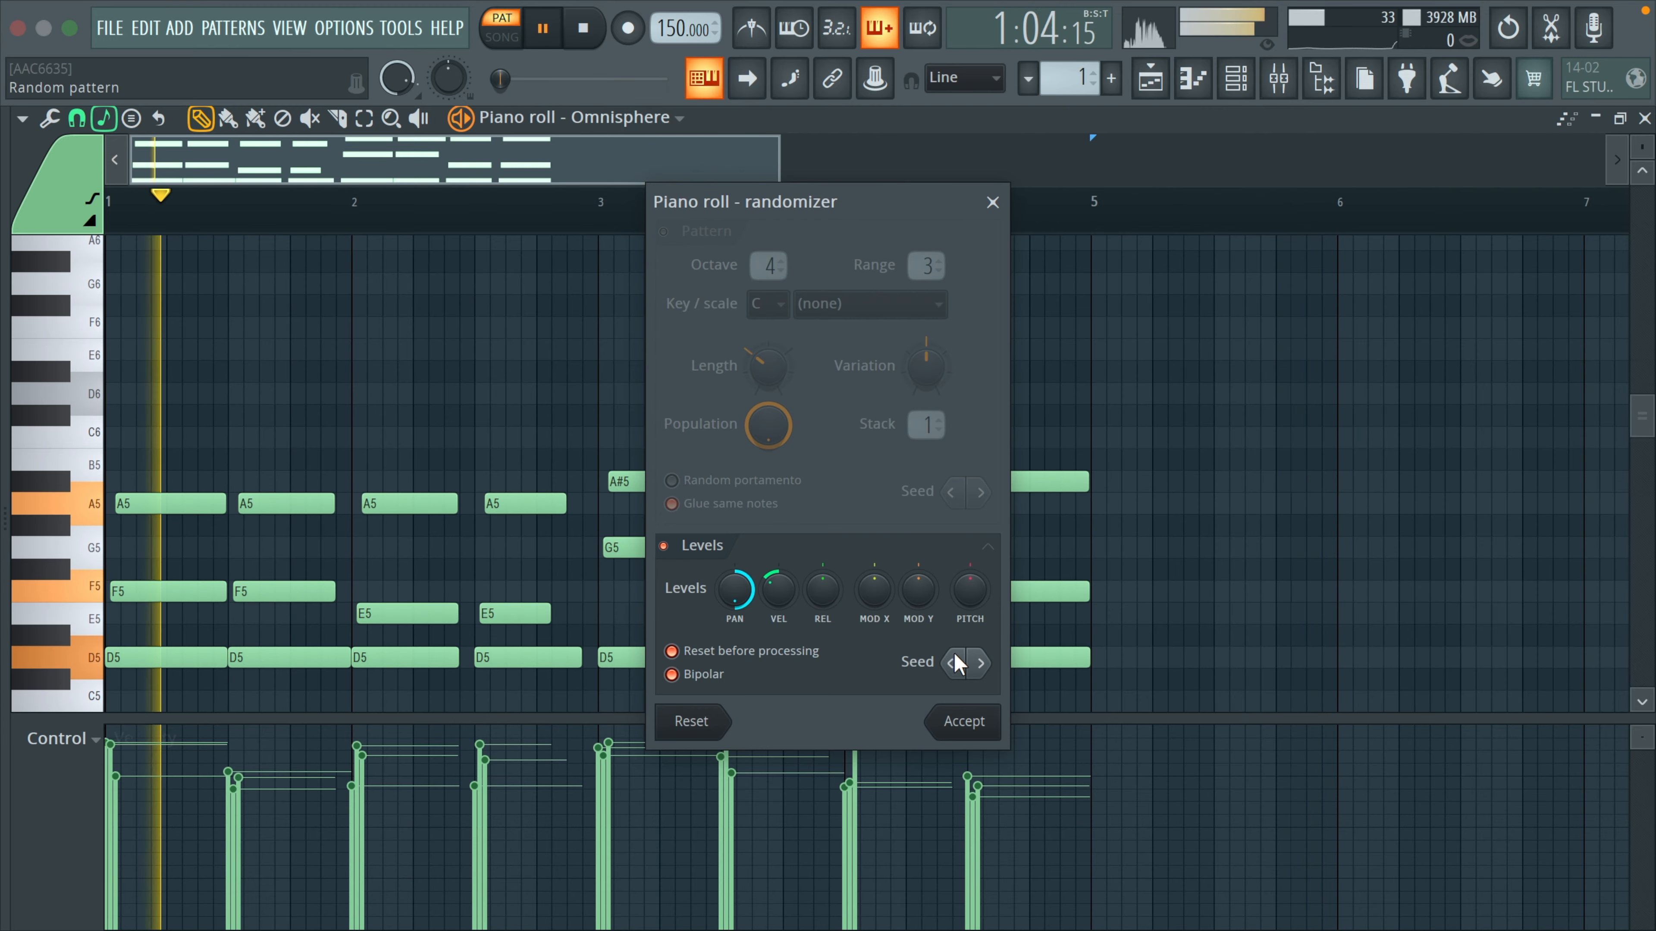
click(978, 664)
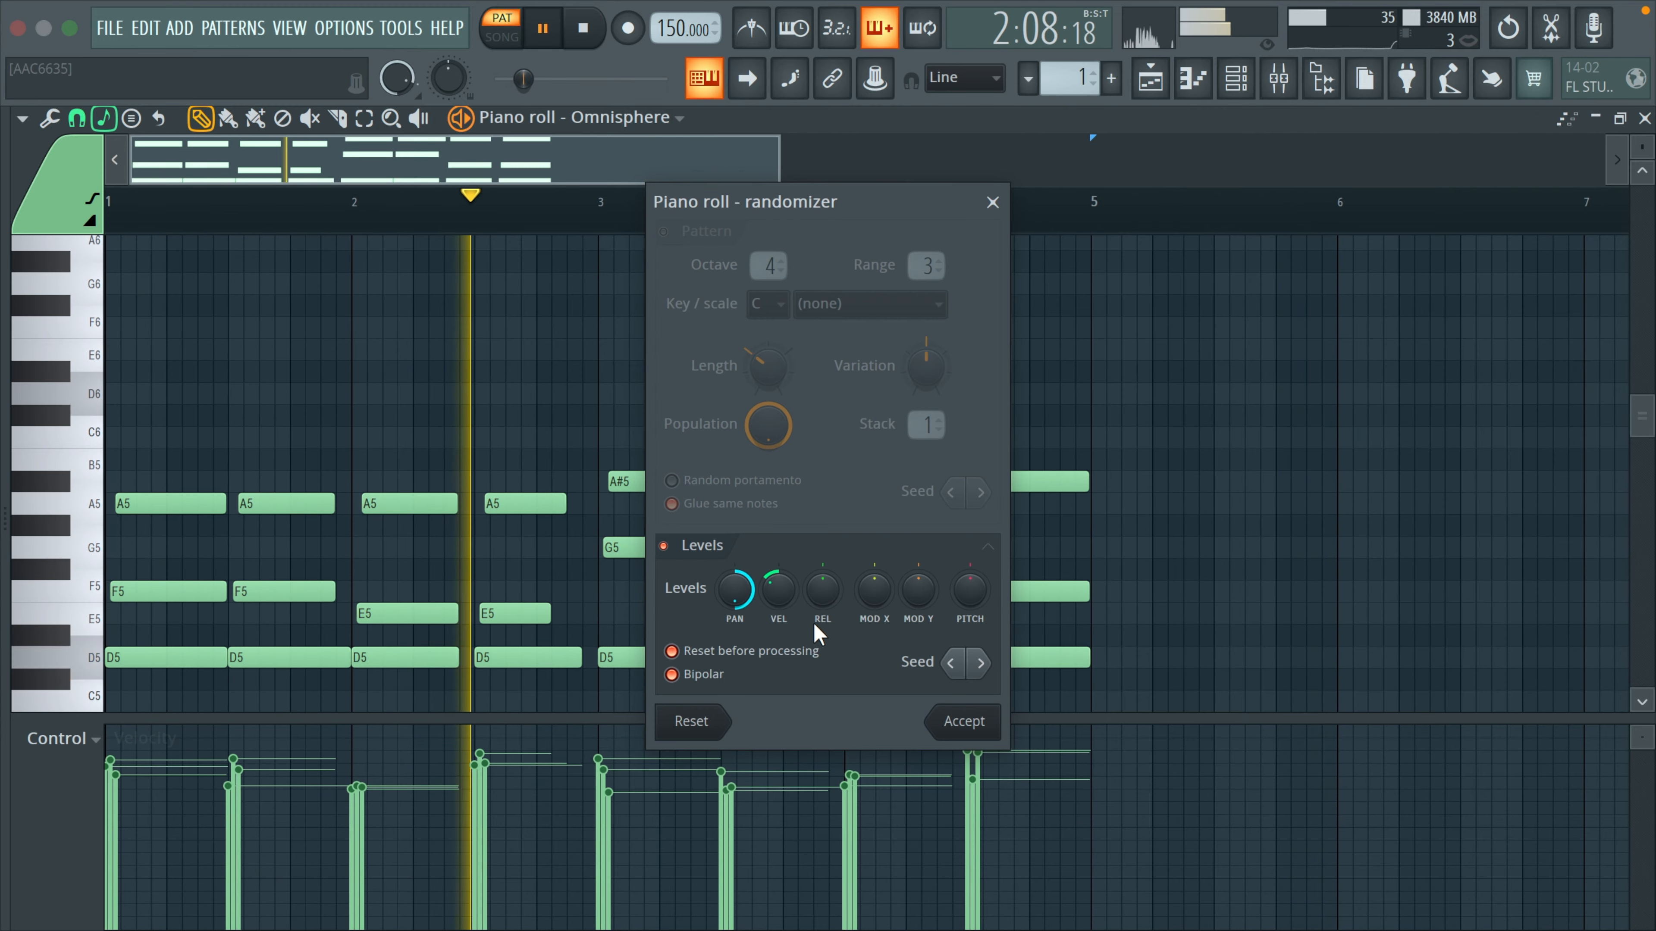
drag(779, 589, 779, 626)
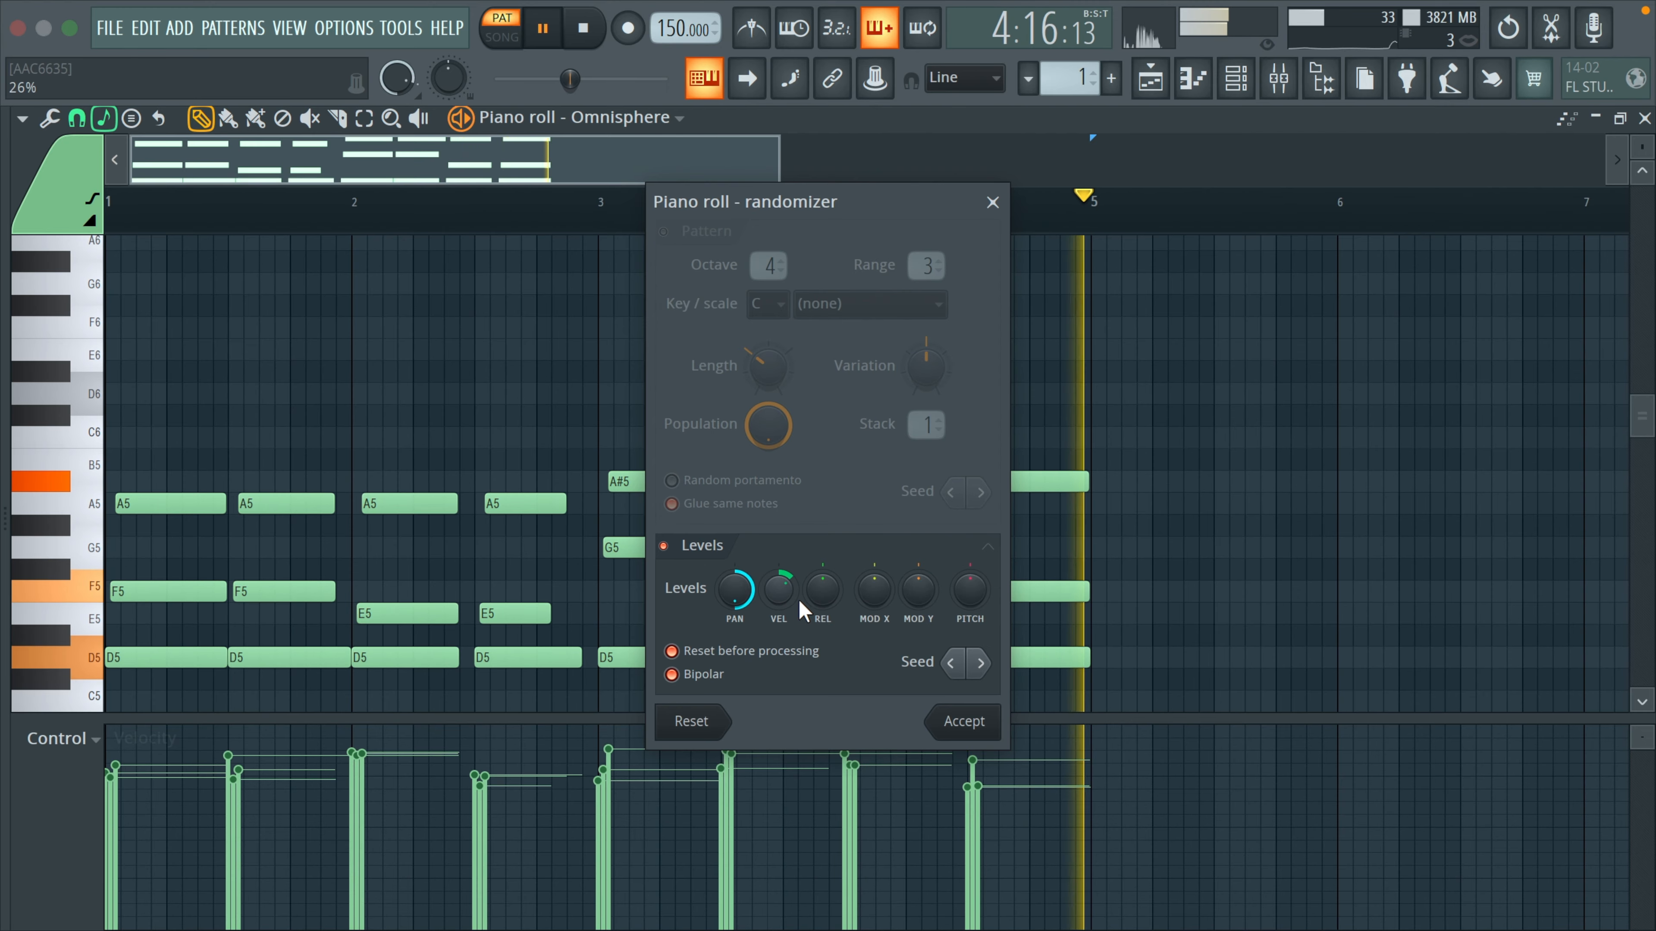
Try randomizing the note release levels with different seeds and Bipolar off, and close the randomizer without accepting.
drag(823, 589, 823, 607)
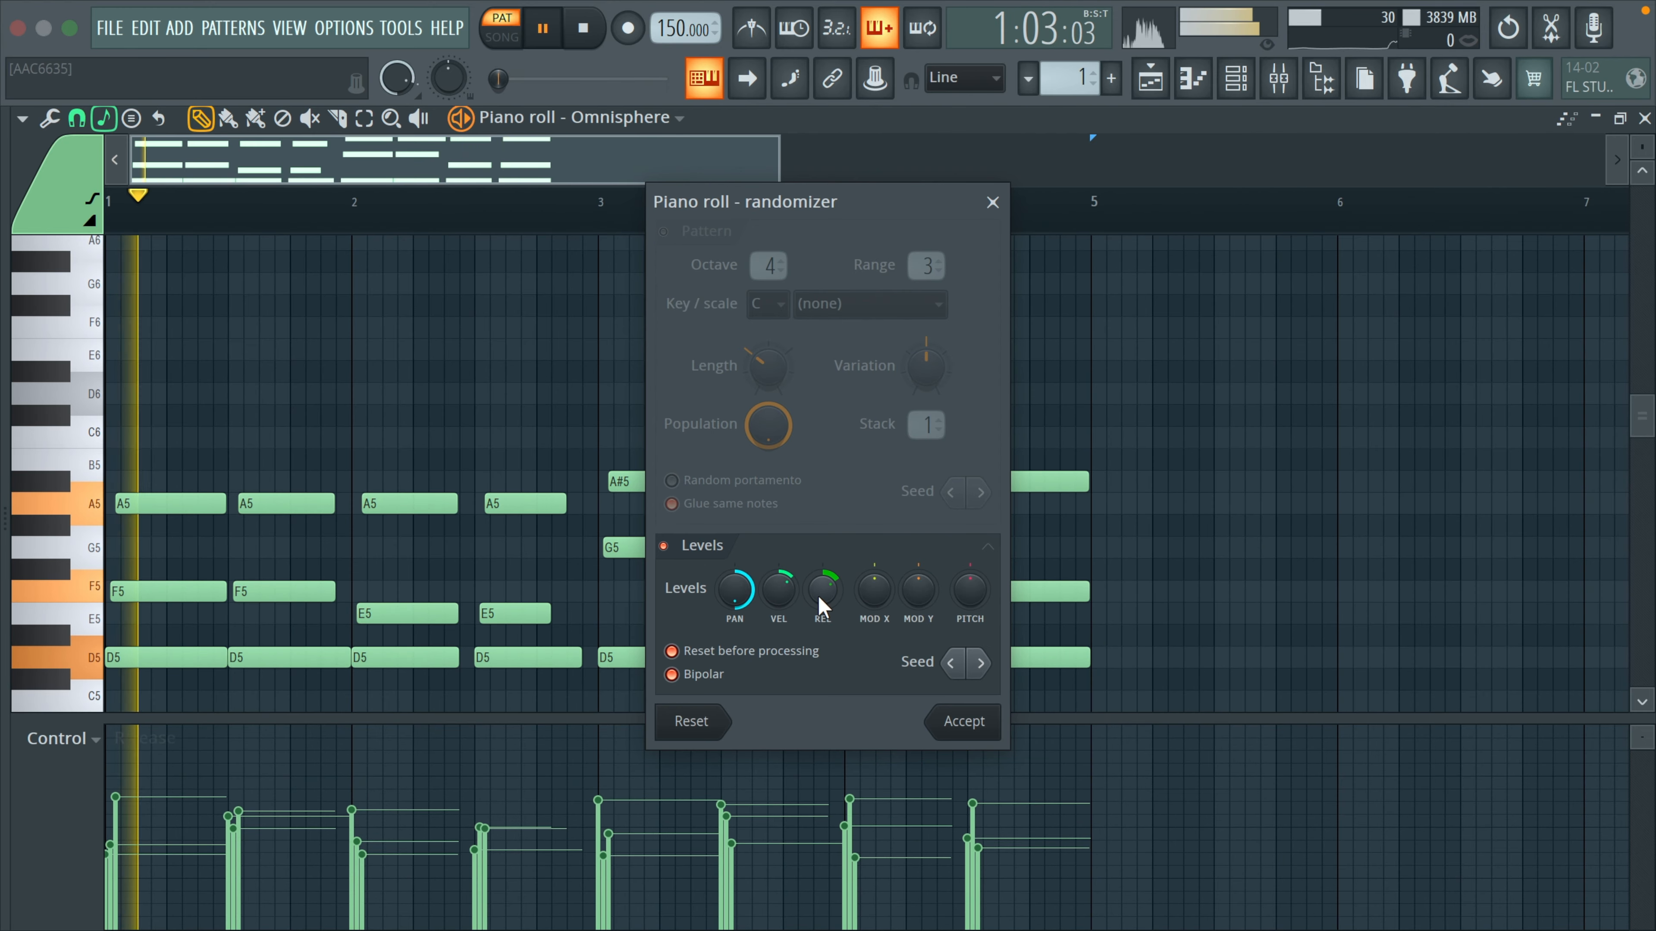
mouse_move(823, 606)
mouse_down()
mouse_move(823, 586)
mouse_move(823, 633)
mouse_up()
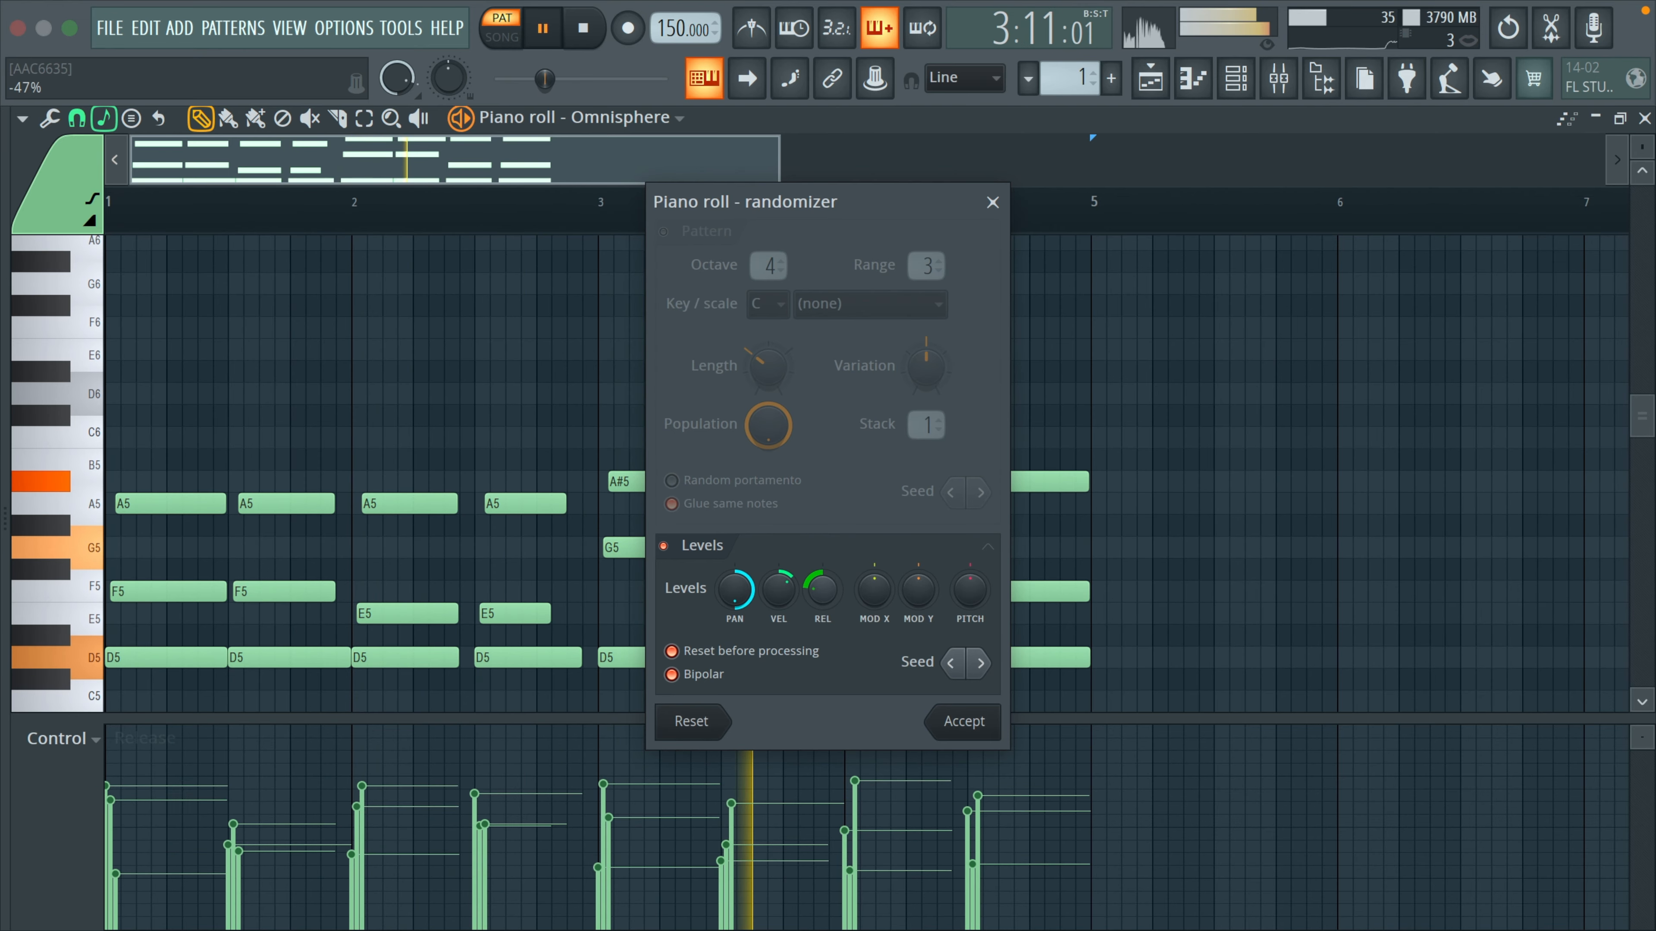
click(971, 665)
click(972, 665)
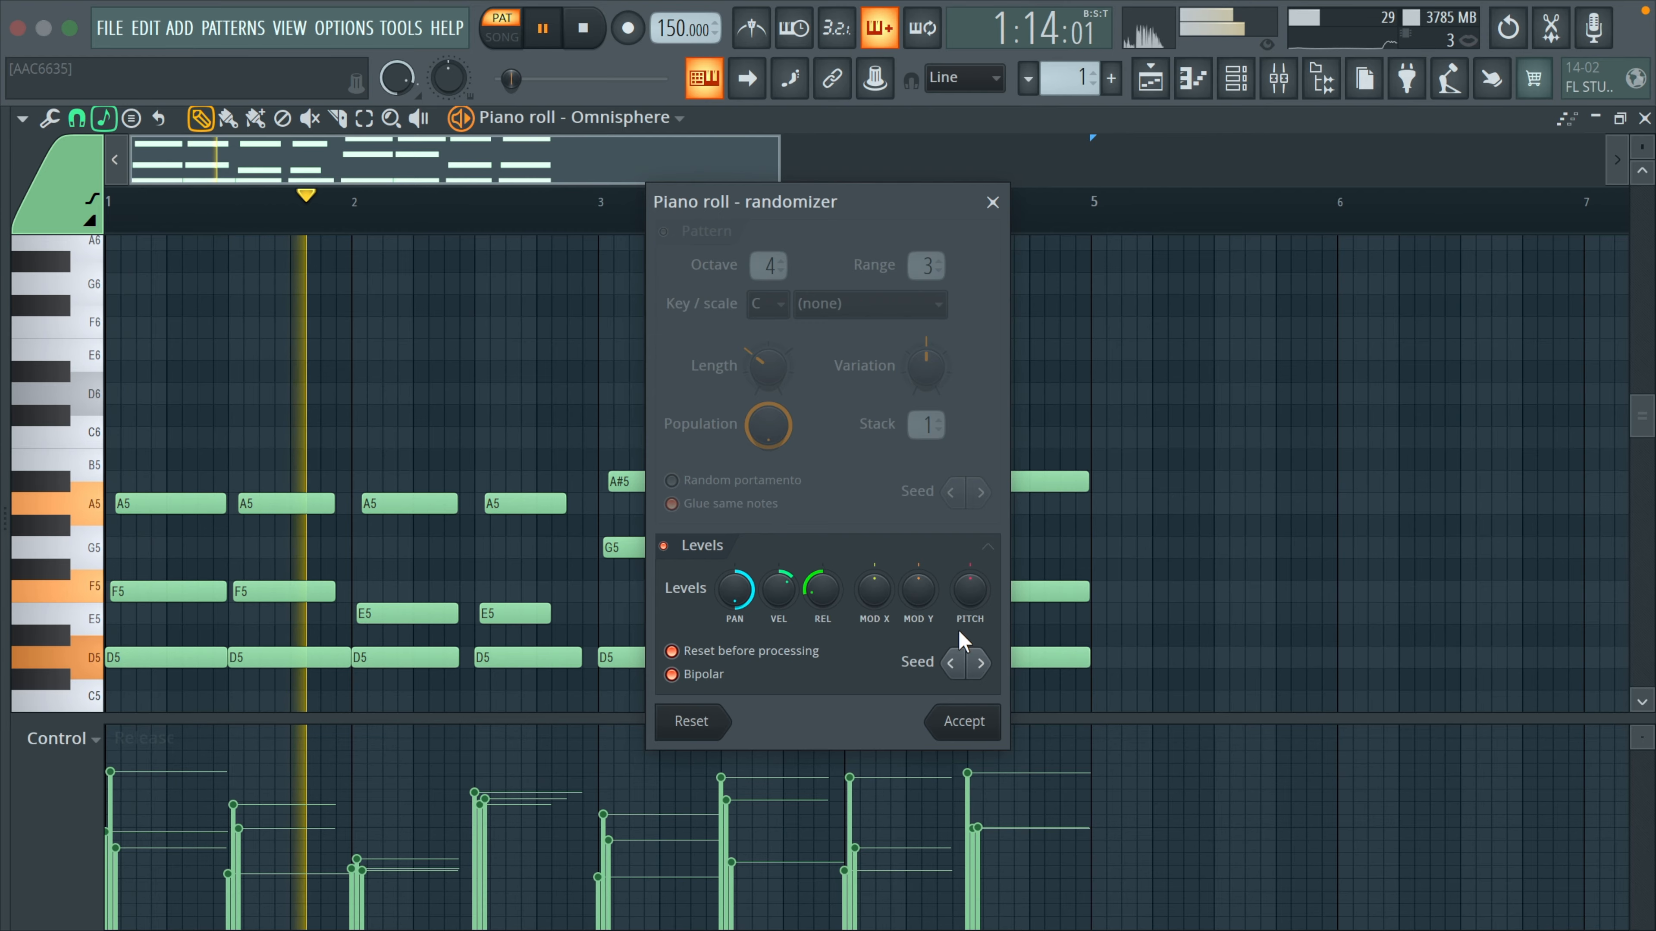
drag(831, 204, 1310, 134)
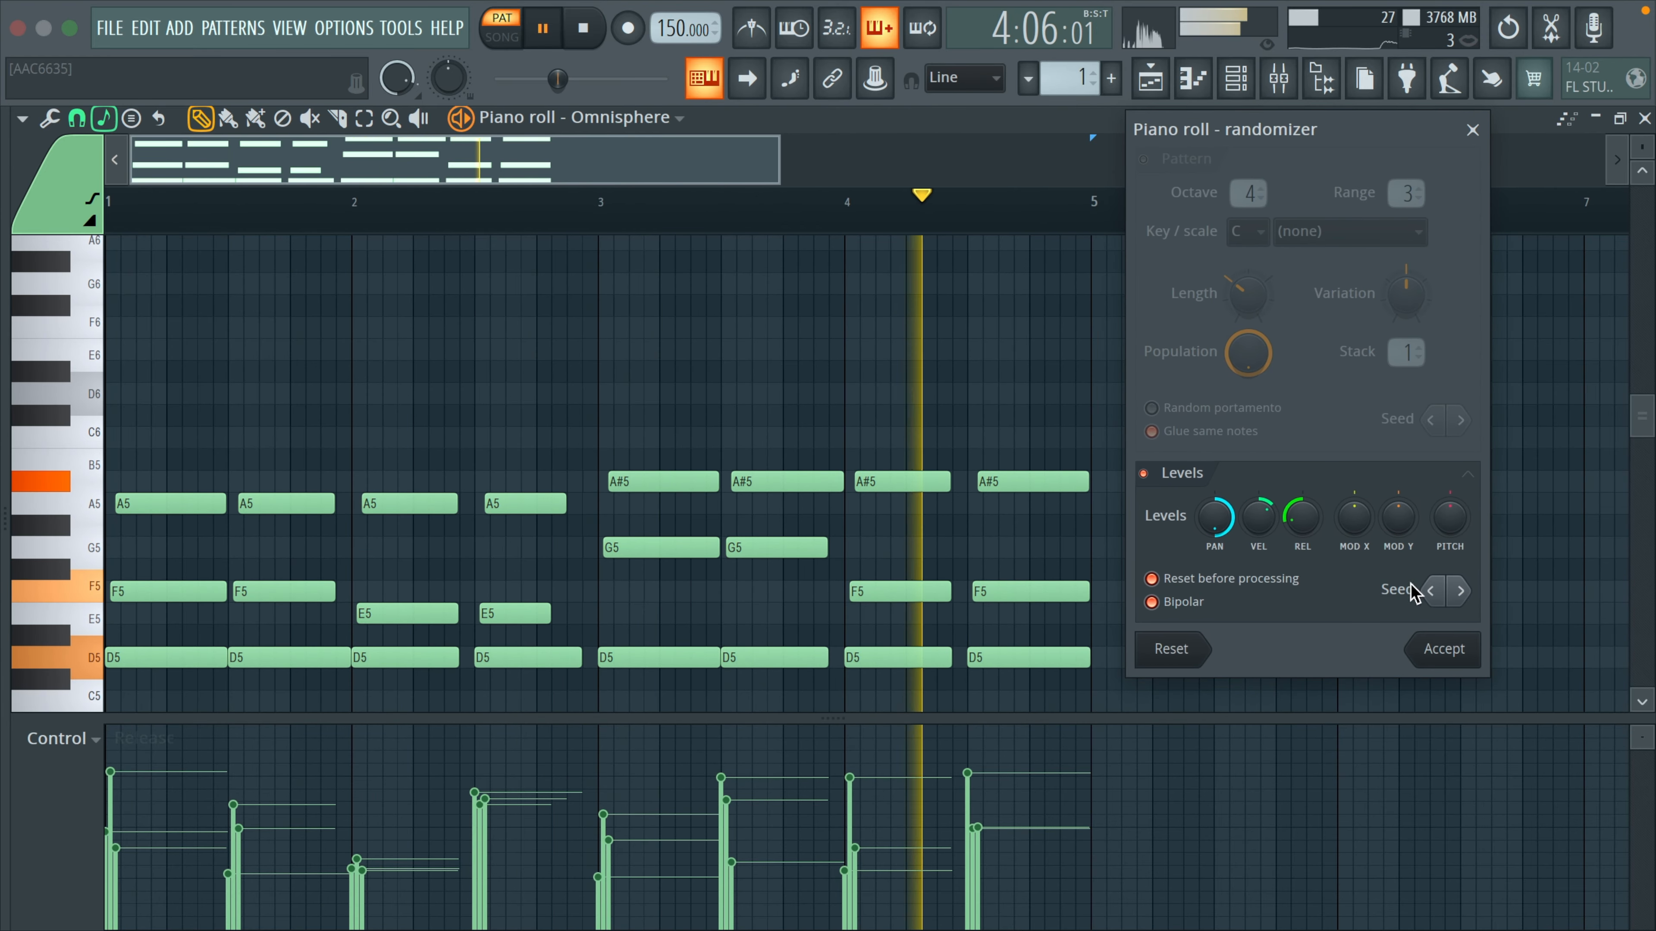
key(space)
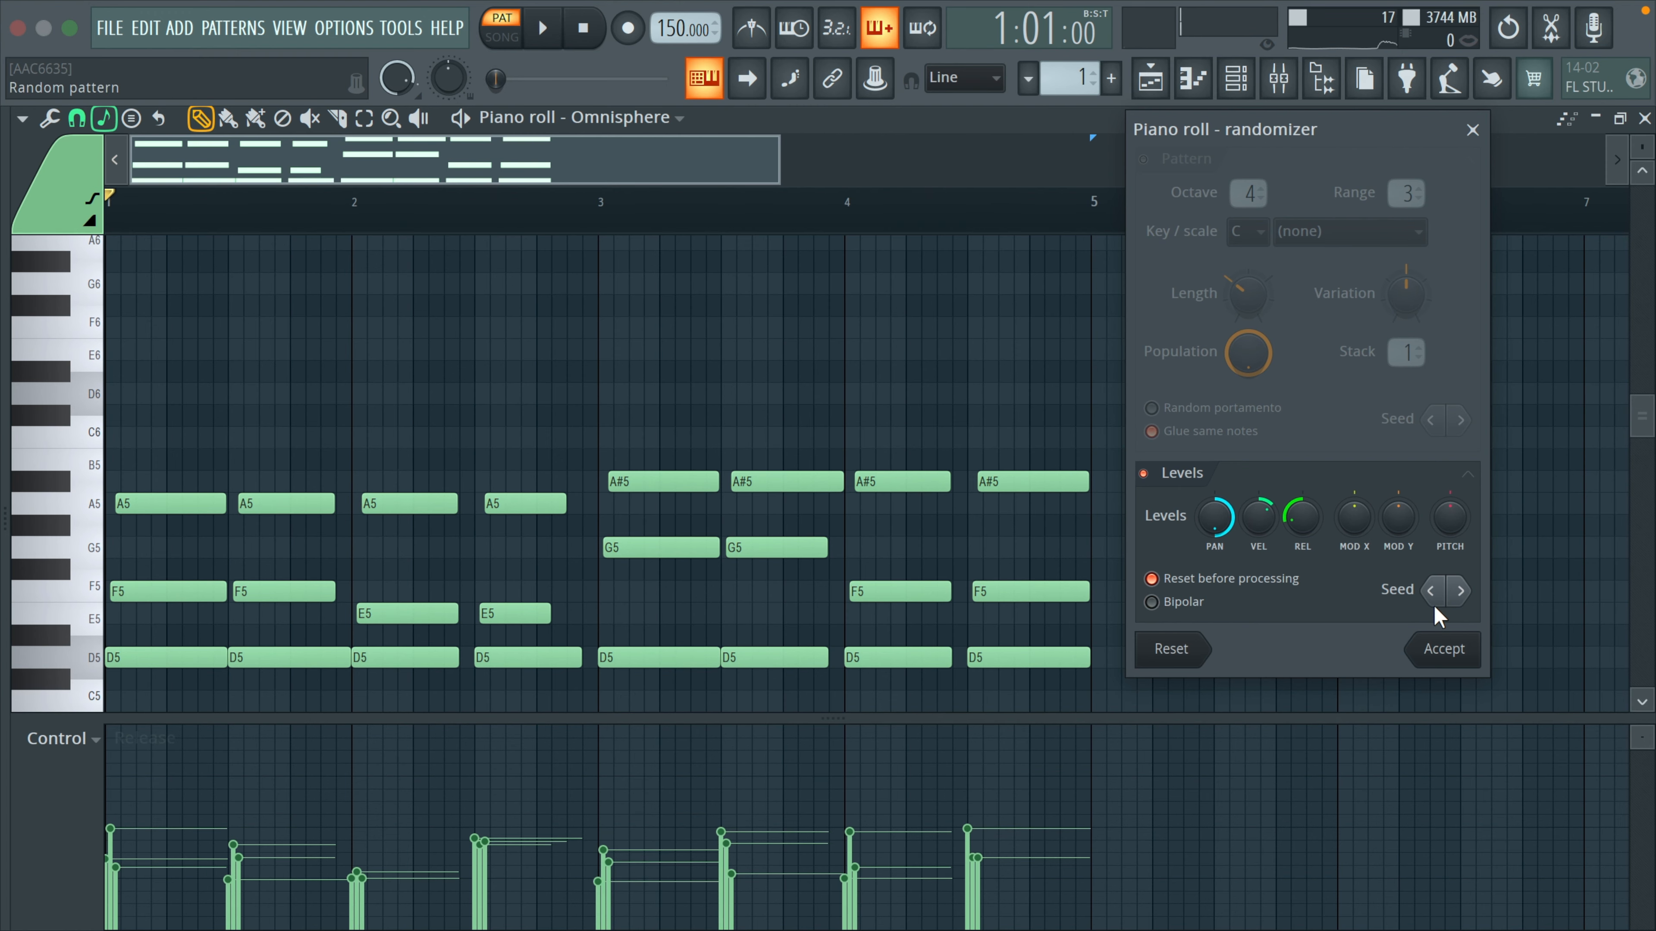
key(Escape)
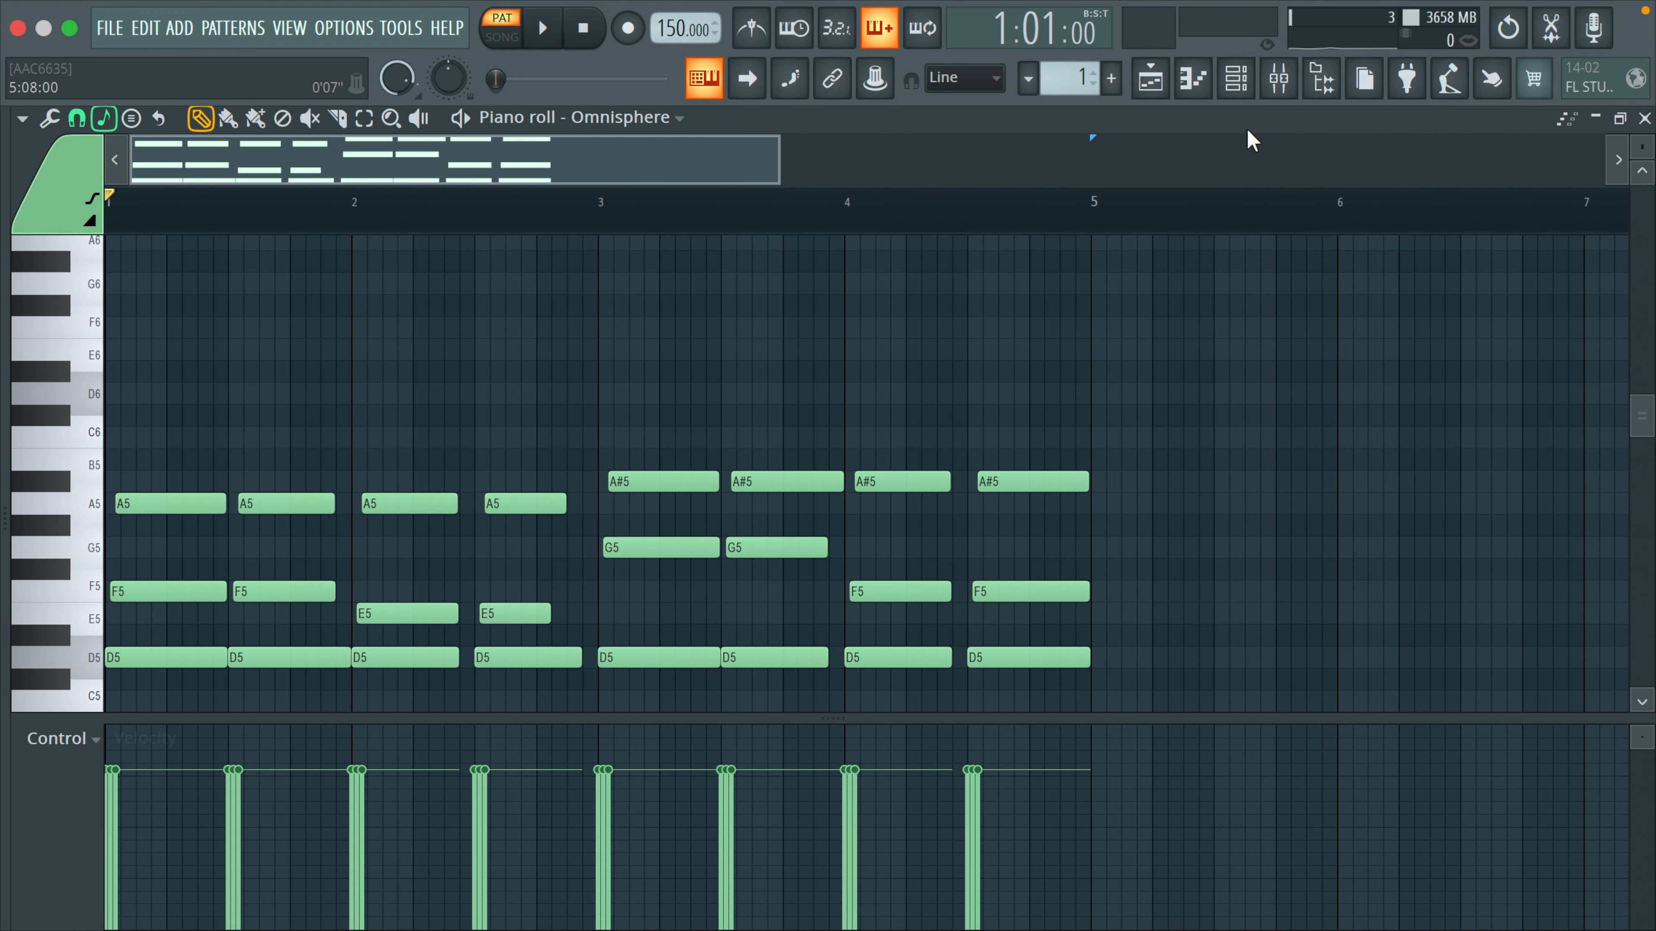
View the channel rack, mixer and playlist windows.
click(1239, 82)
click(1278, 91)
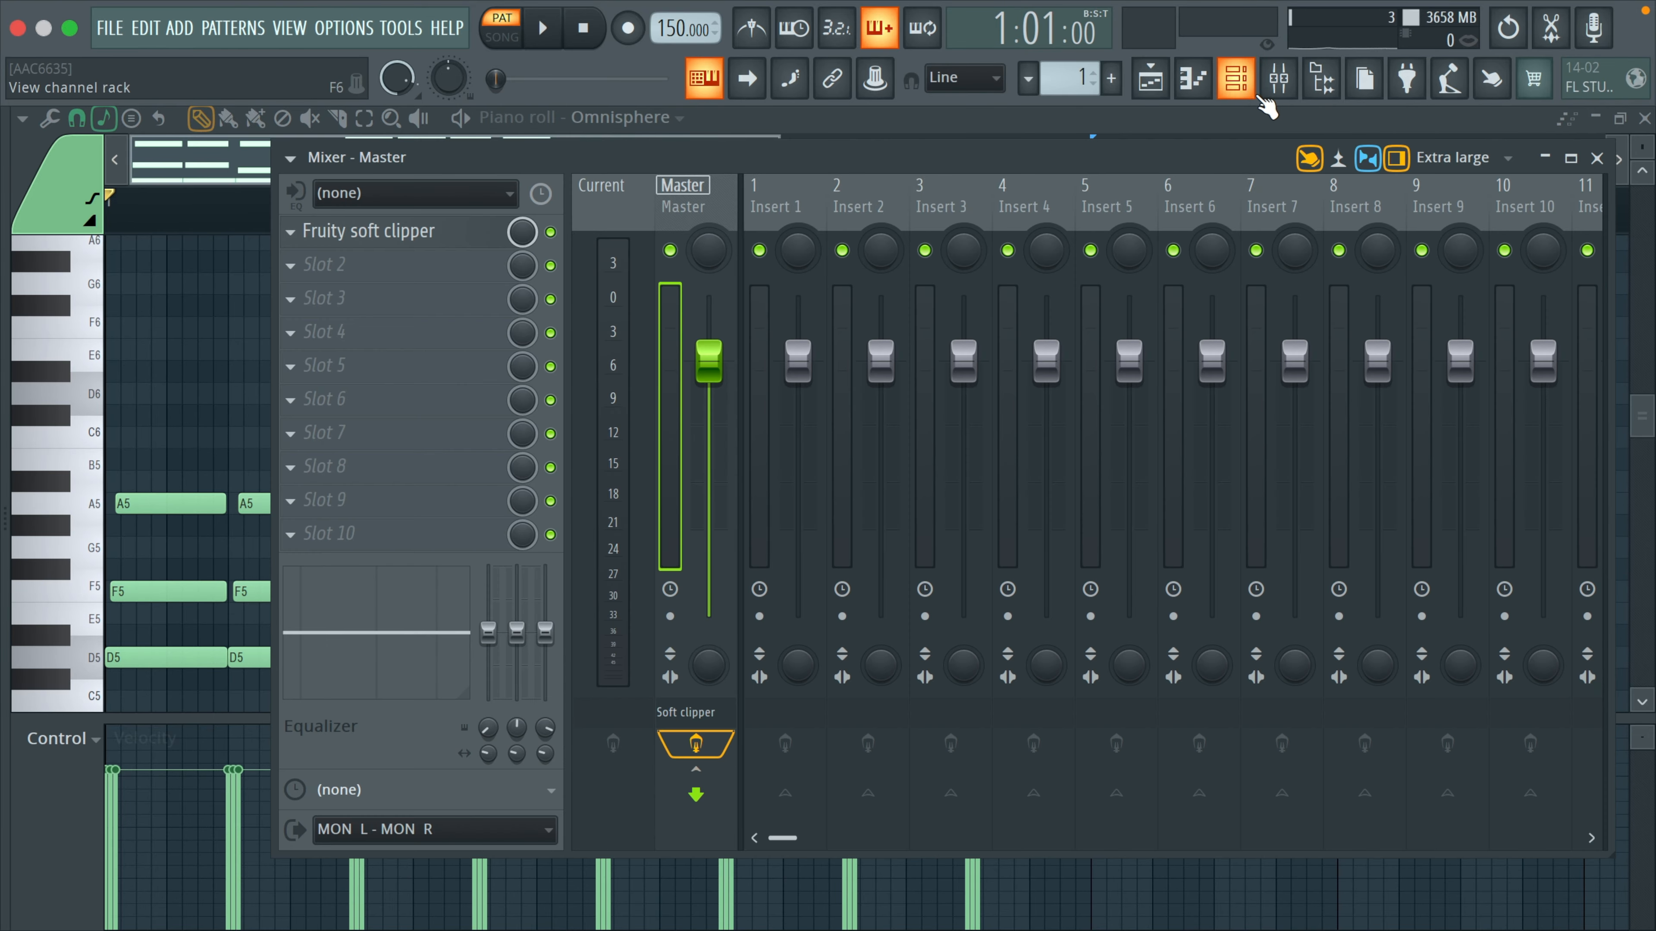
click(1214, 91)
click(1151, 81)
click(1152, 82)
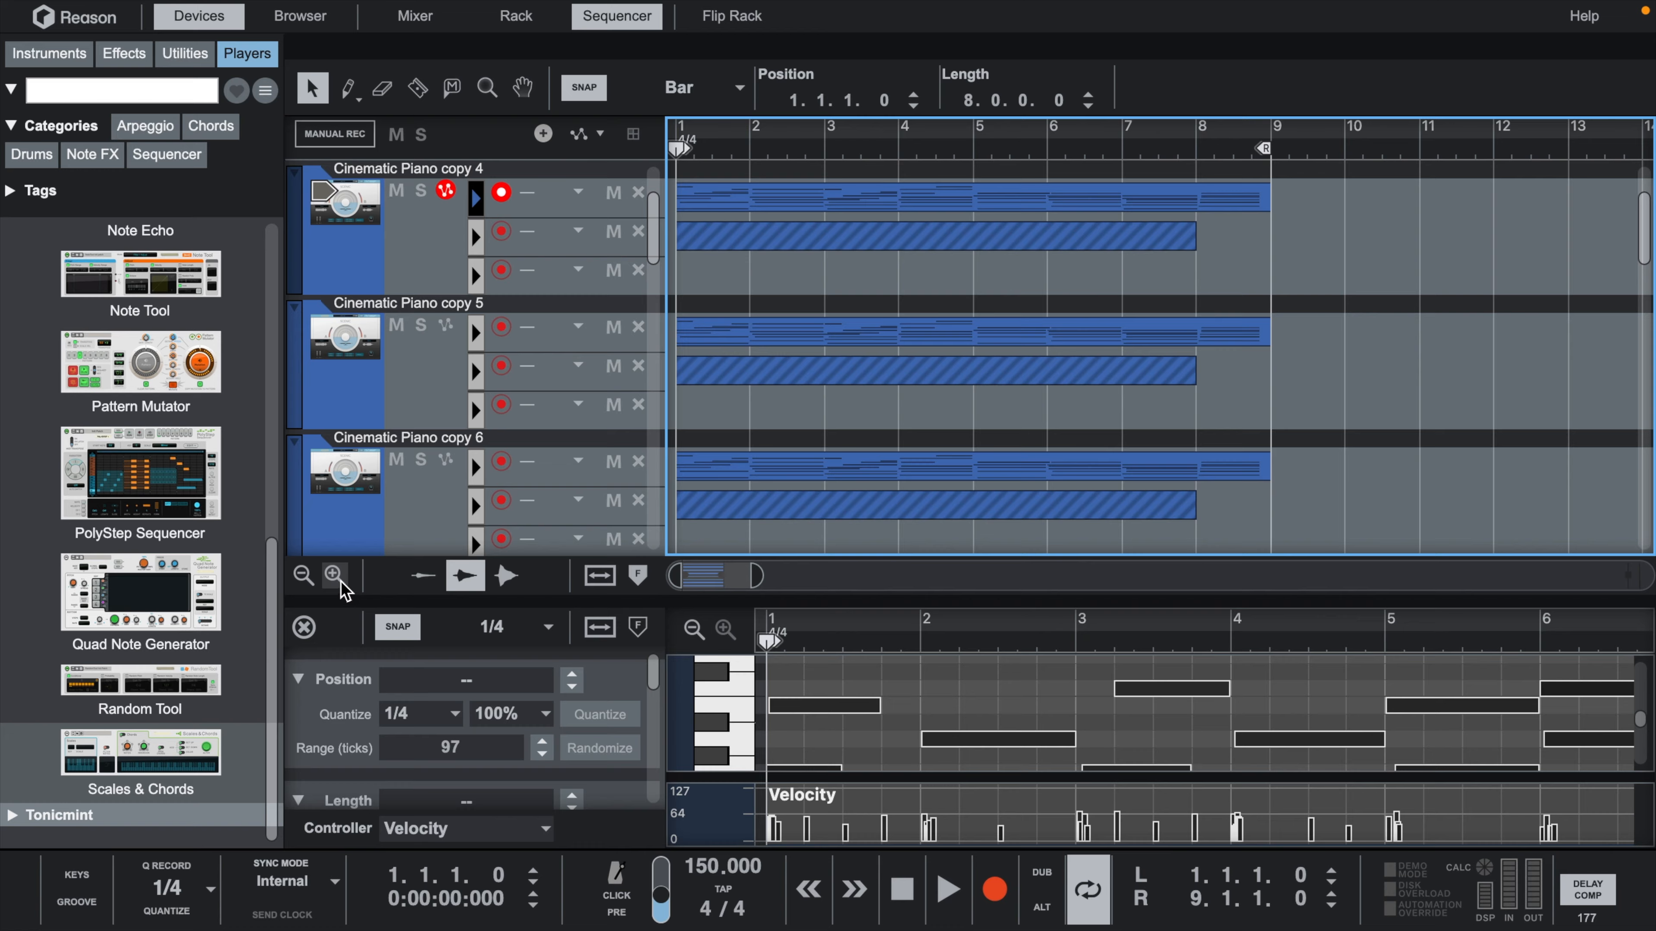
Switch to Reason and open the Spectrum EQ for the Cinematic Piano copy channel in the mixer.
click(336, 577)
click(429, 21)
key(F6)
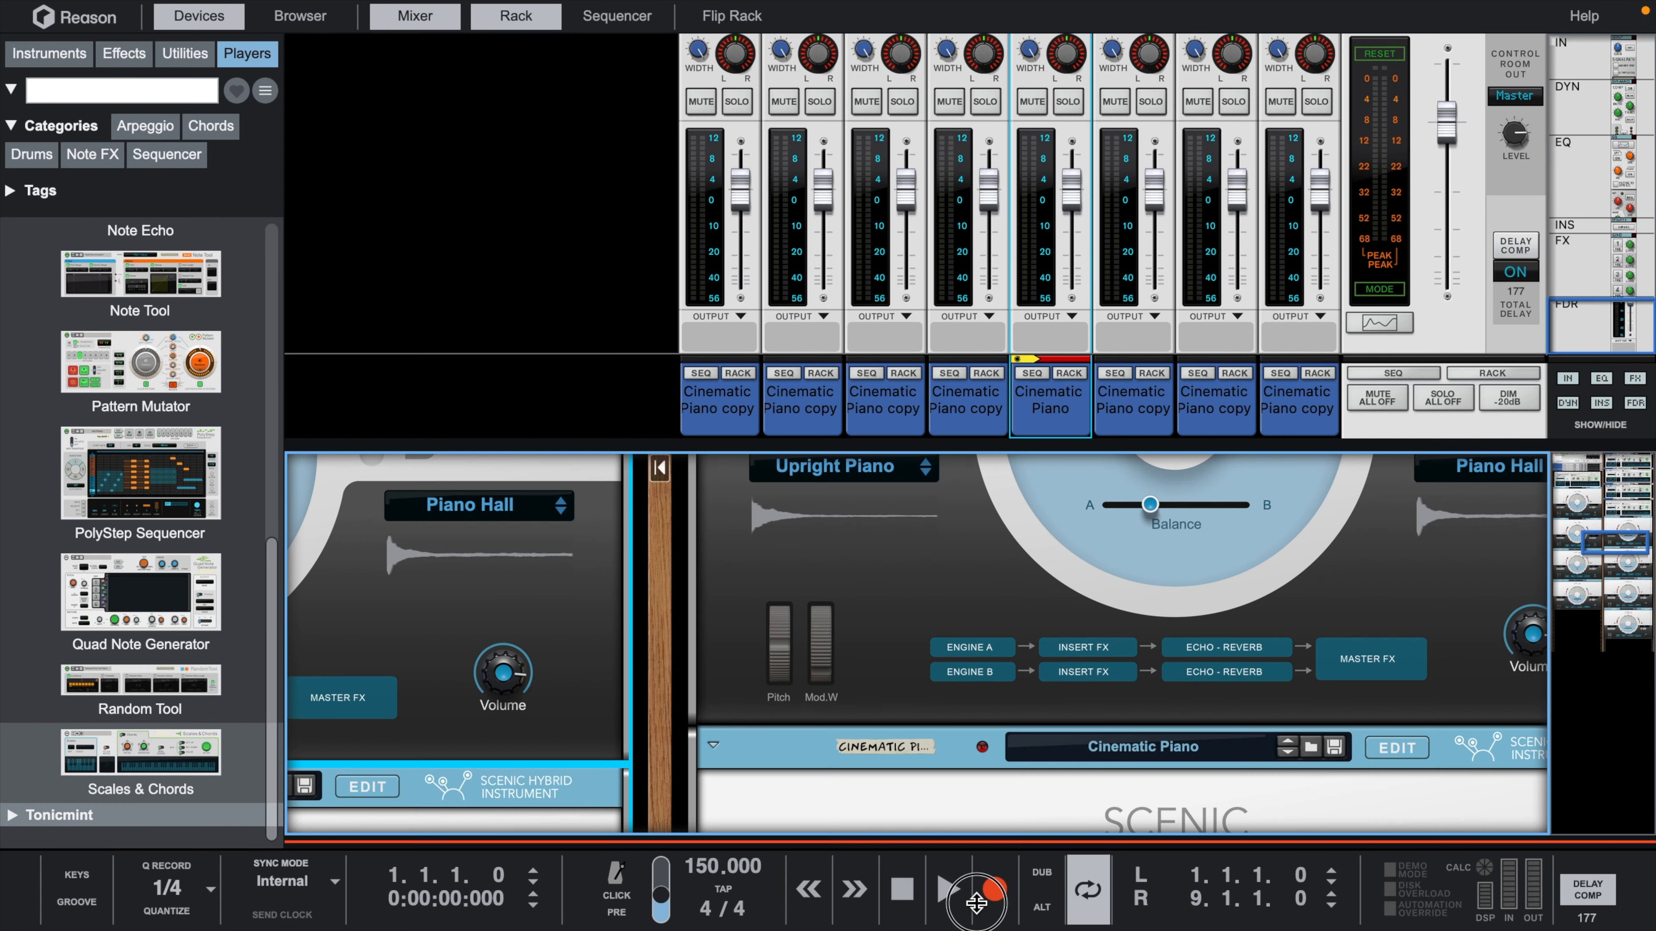
key(F5)
scroll(1112, 676, up, 15)
click(1134, 328)
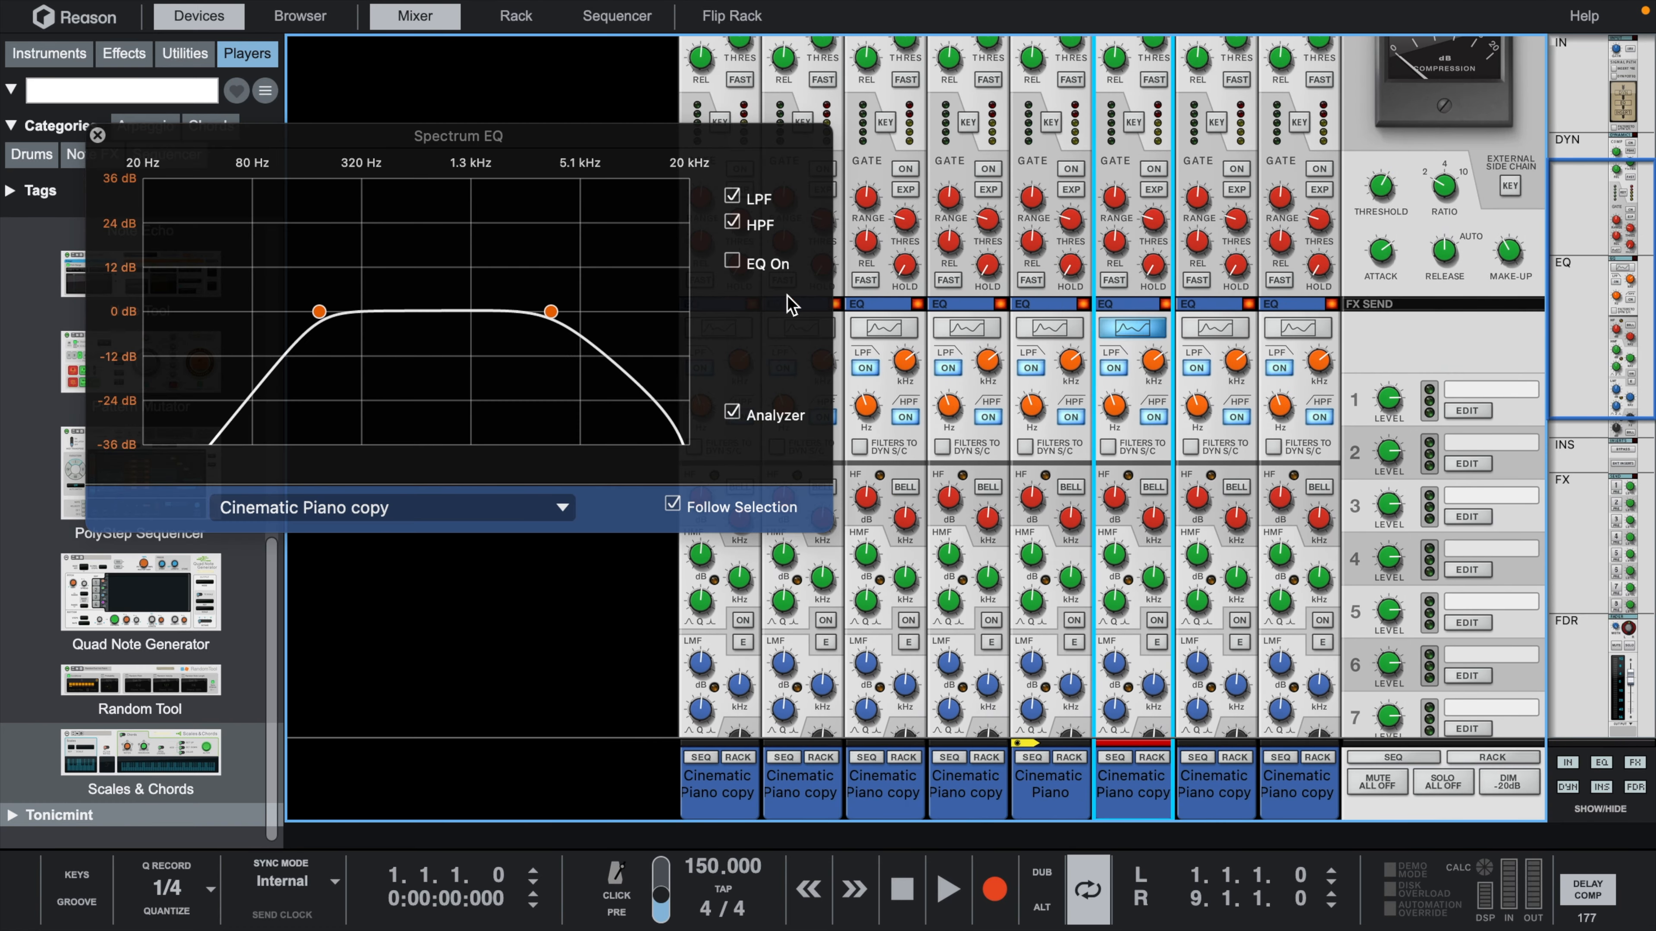
Enlarge the Spectrum EQ, set the high-pass filter to 57.1 Hz and enable EQ On, E Mode, HF Bell and LF Bell.
drag(832, 528, 1368, 824)
drag(1367, 824, 1378, 840)
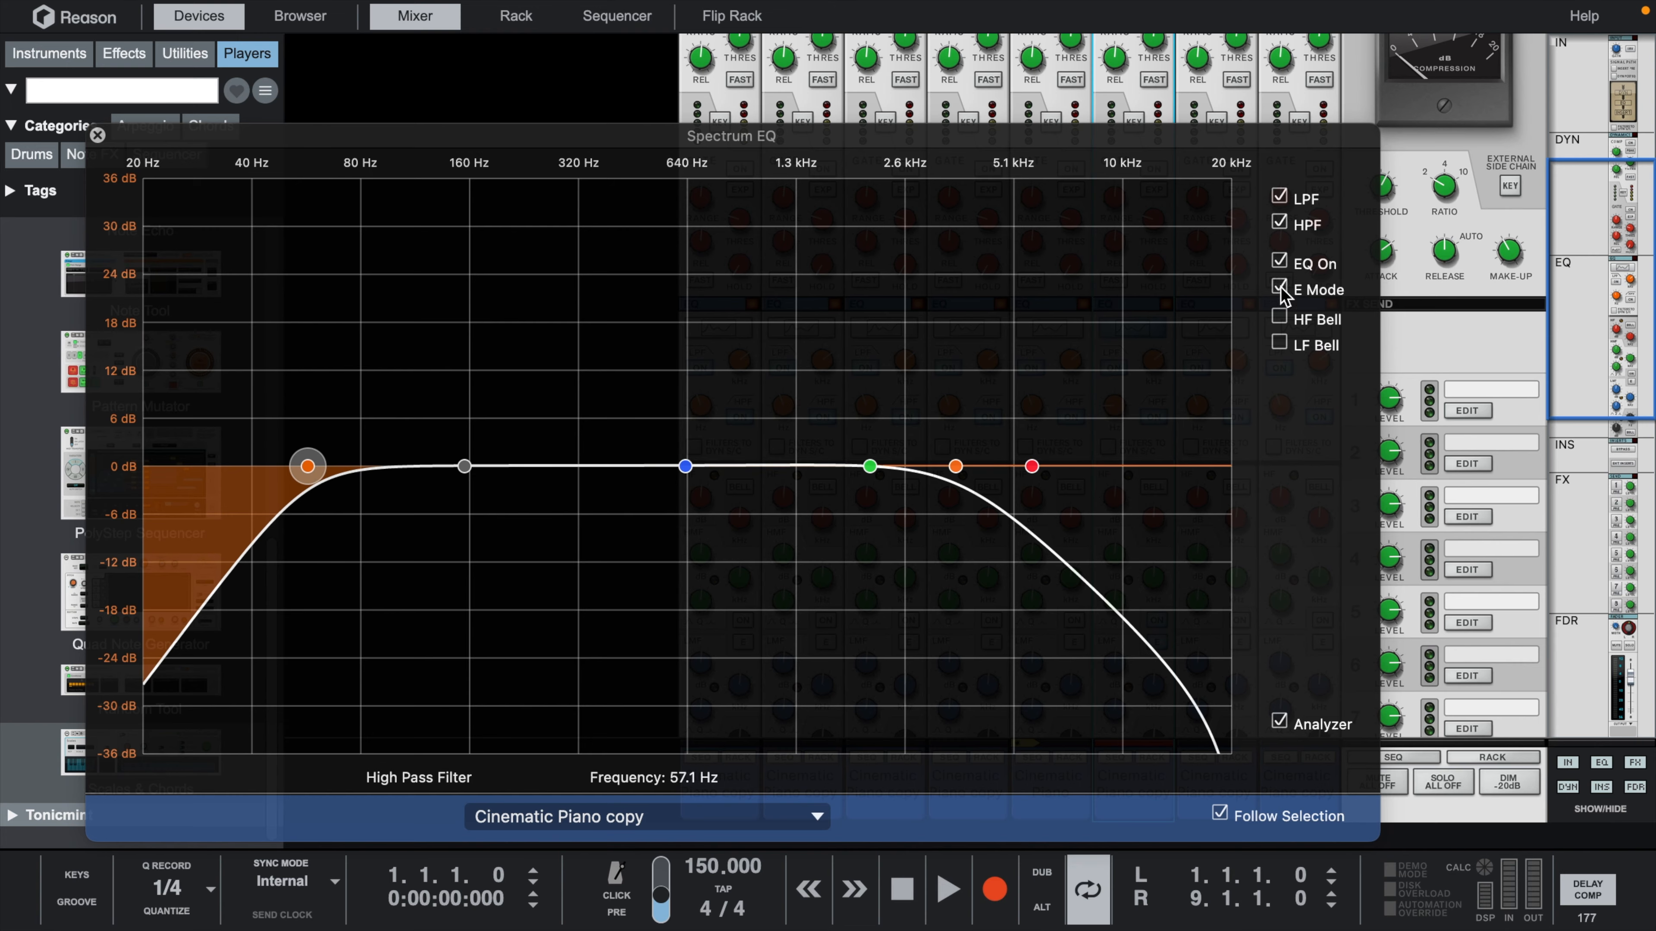
click(1278, 317)
click(1279, 343)
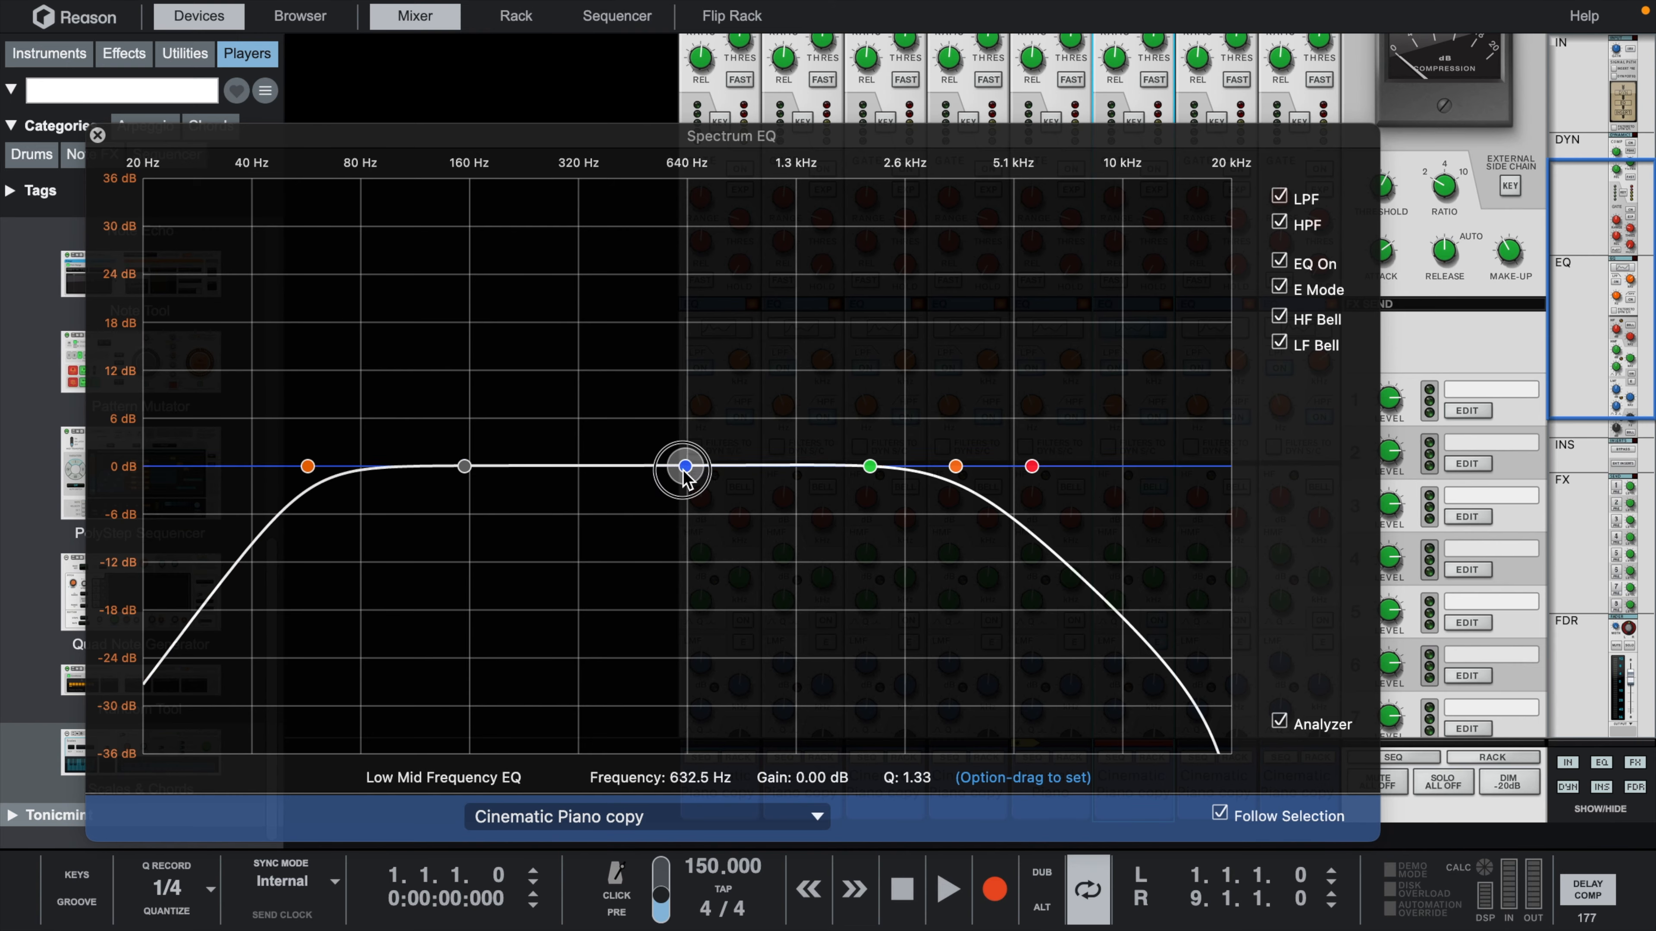
Boost the low-mid band about 20 dB near 1.1 kHz, cut the high band about 20 dB near 2.8 kHz, and close the EQ.
drag(684, 466, 779, 307)
drag(1031, 466, 921, 629)
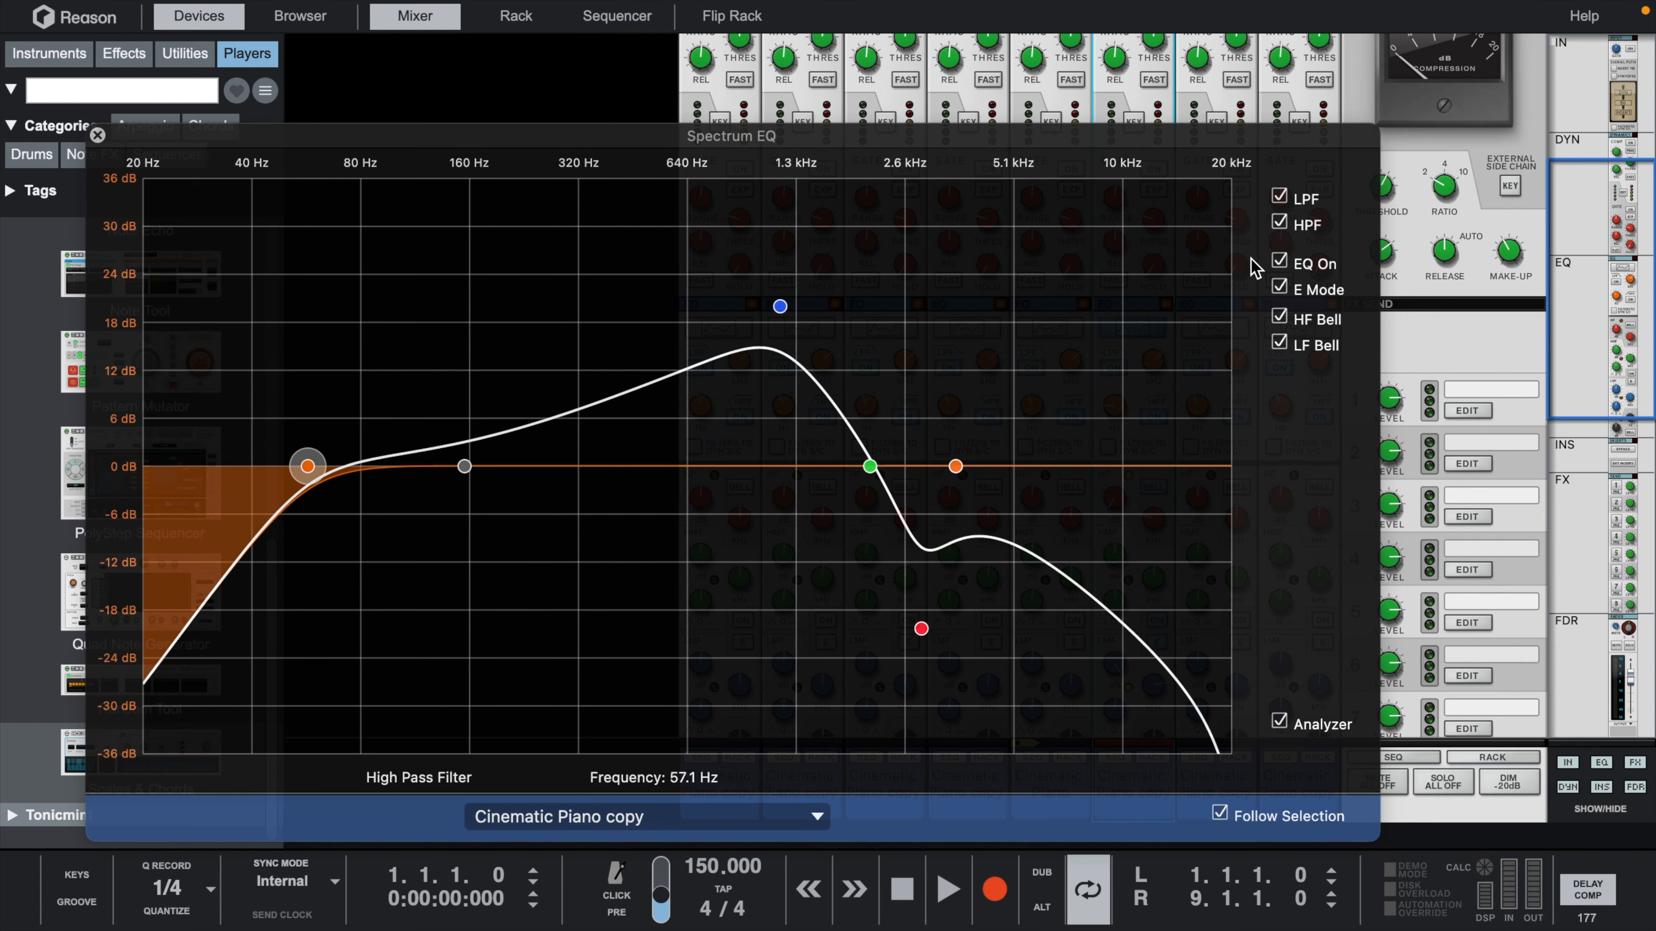
click(97, 136)
scroll(1185, 749, up, 10)
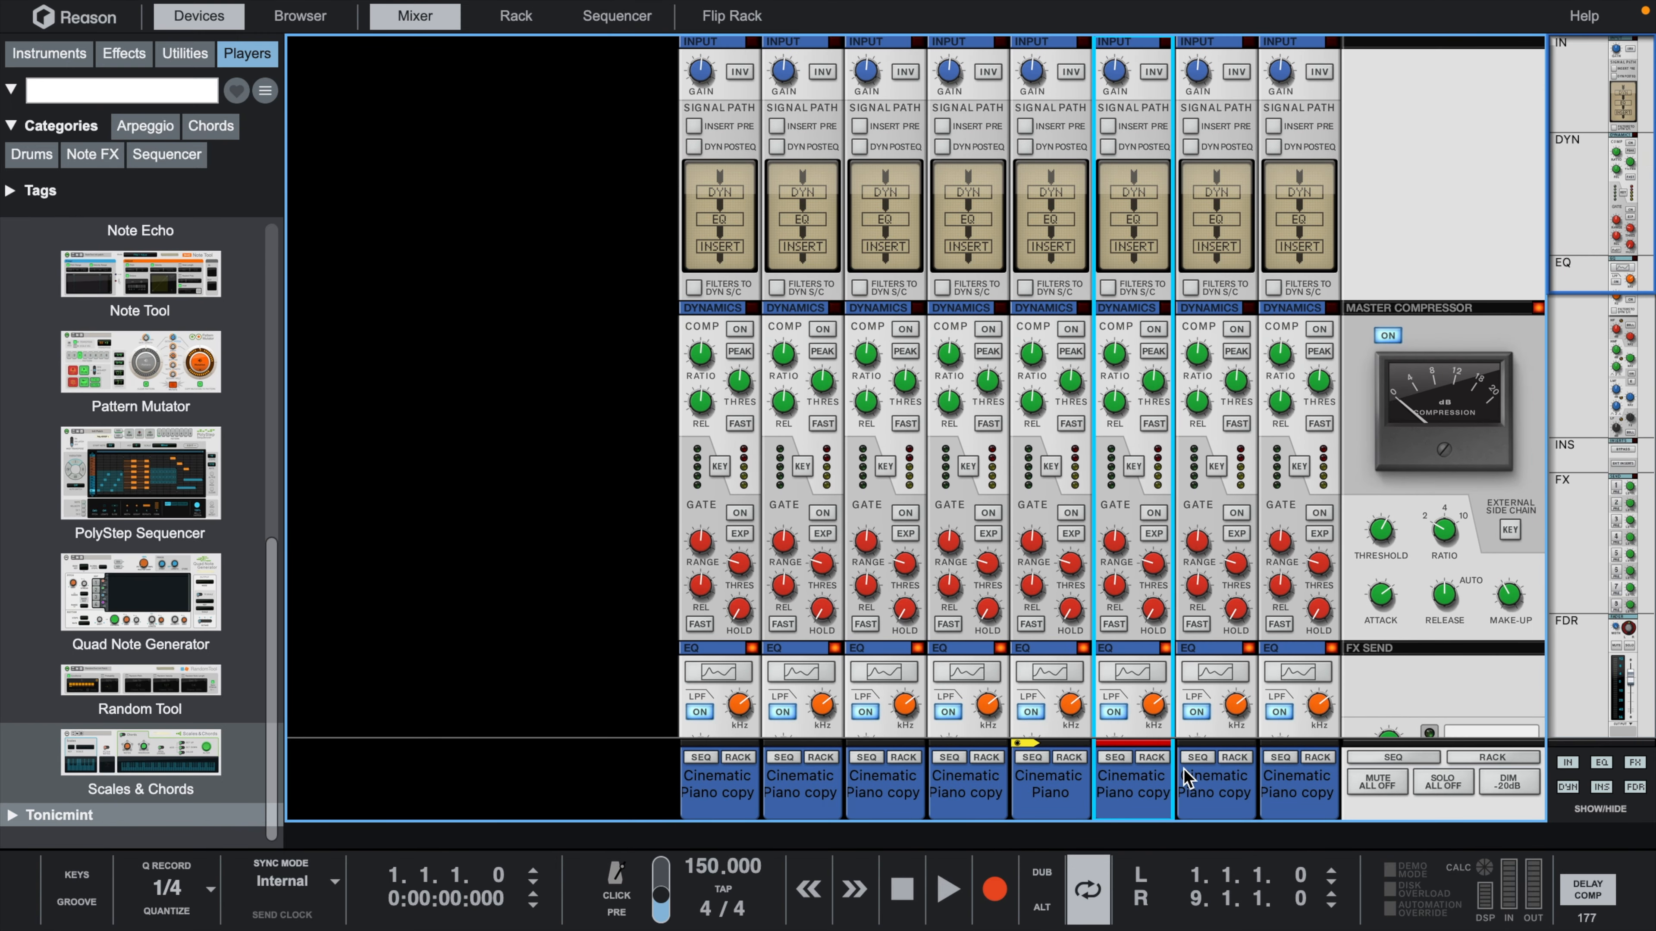